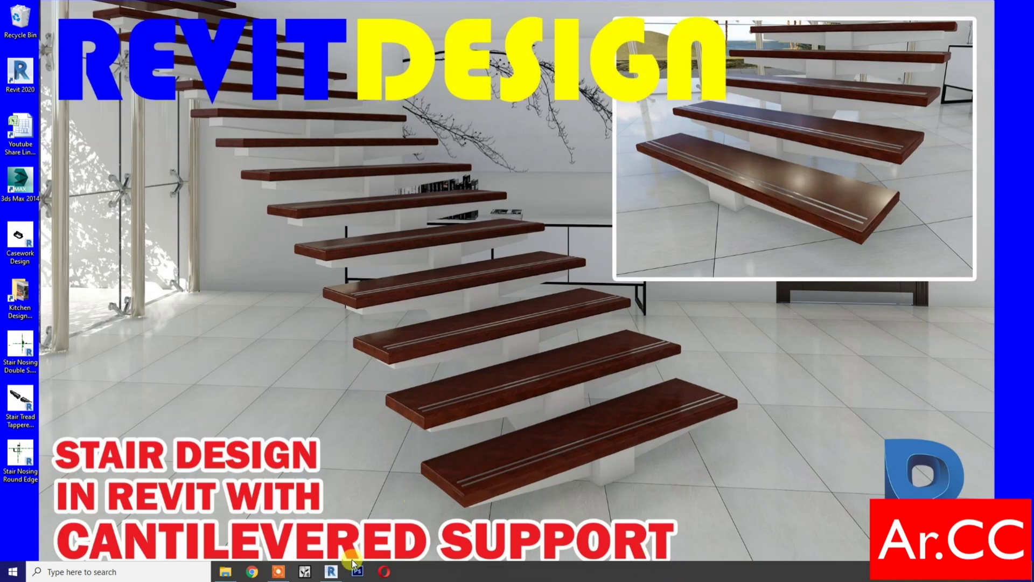
Step: Bring the Revit 2020 window with the 099DesignTest project's 3D view to the front
click(334, 572)
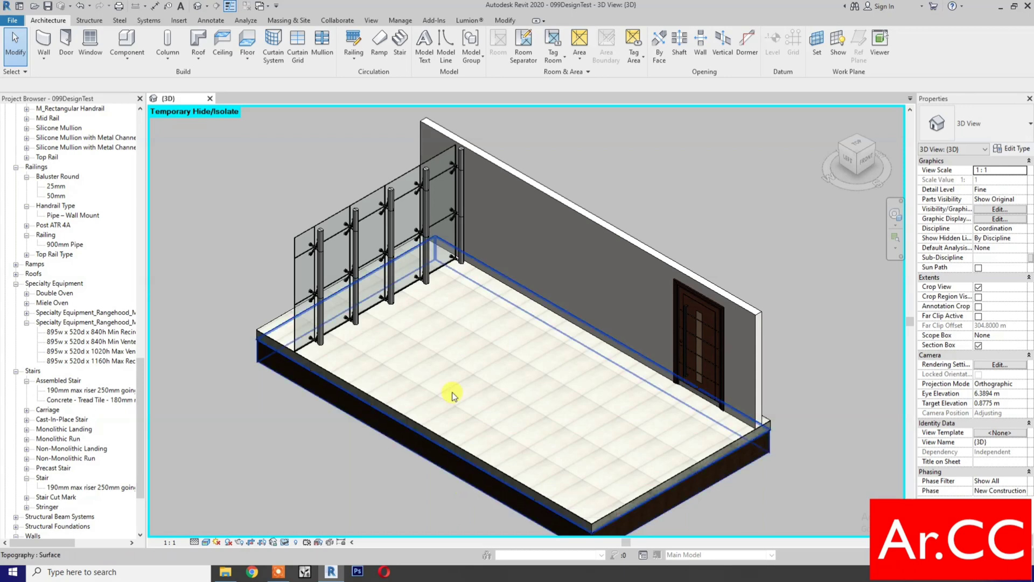
Step: Place a straight 16-riser '190mm max riser 250mm going' stair run, 4 m long, toward the wall
click(399, 48)
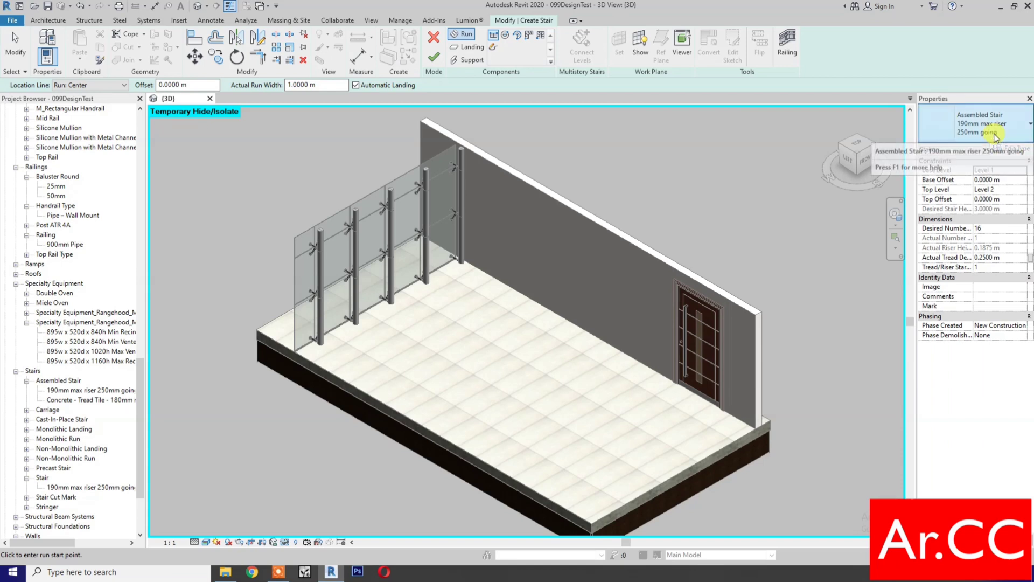
click(996, 136)
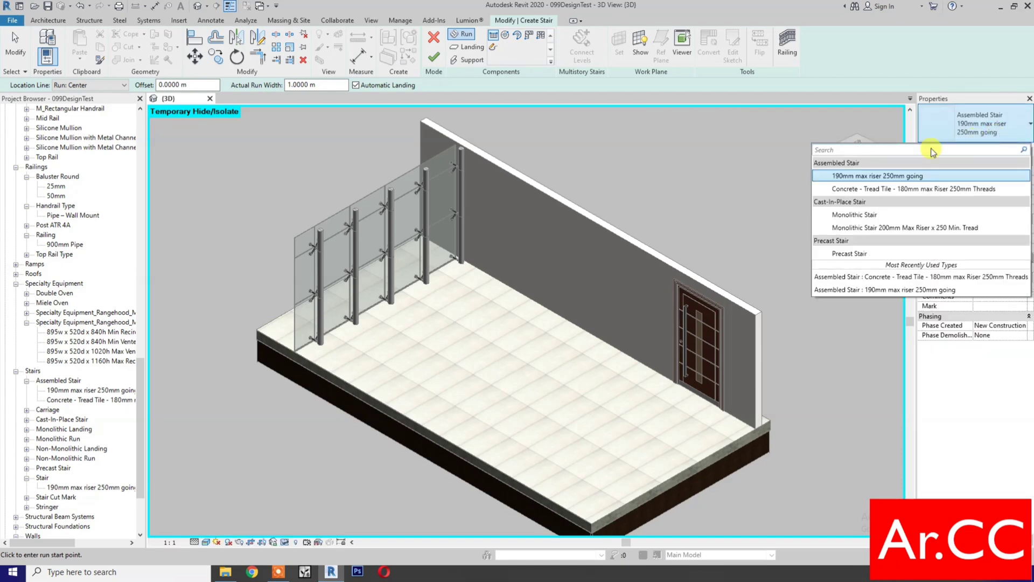
click(857, 178)
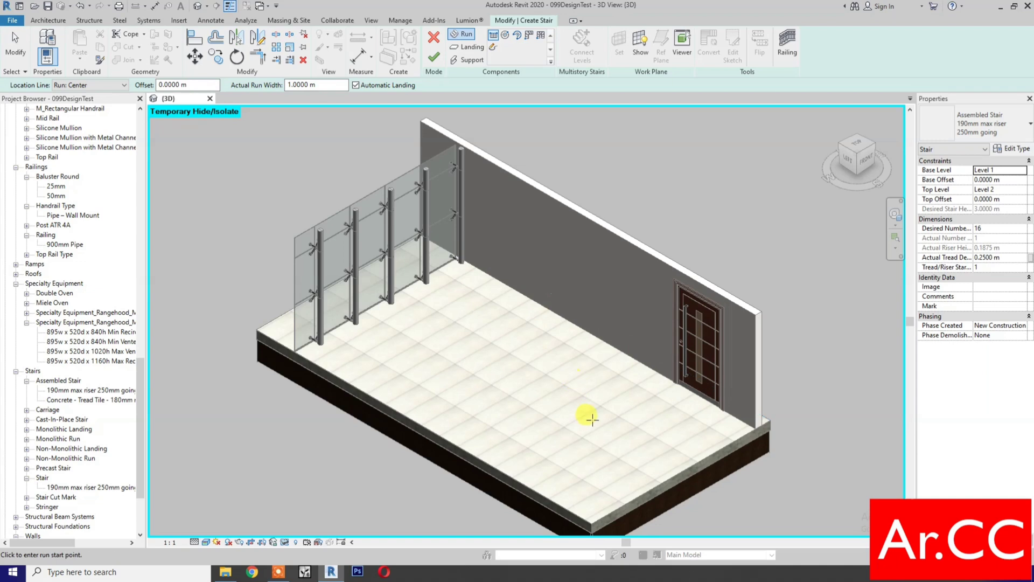
click(592, 419)
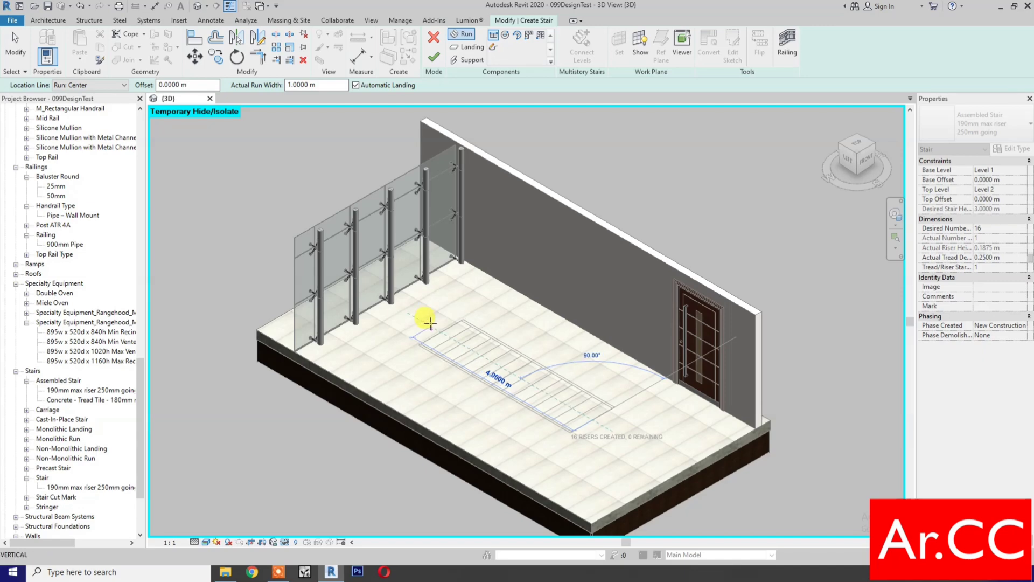
click(431, 322)
Step: Change the stair's Actual Tread Depth from 0.2500 m to 0.3000 m and open its type properties
key(Escape)
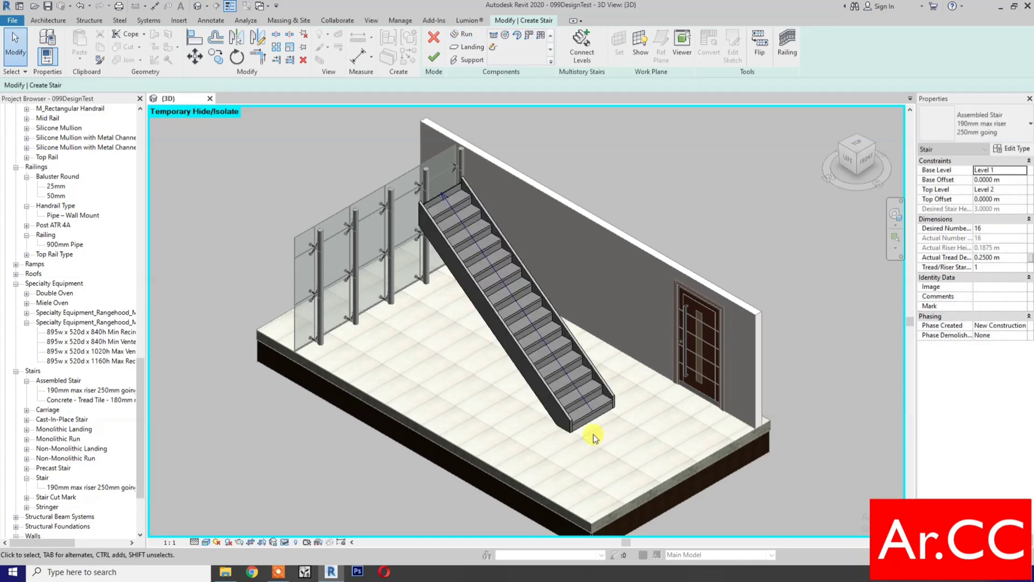
scroll(591, 431, up, 4)
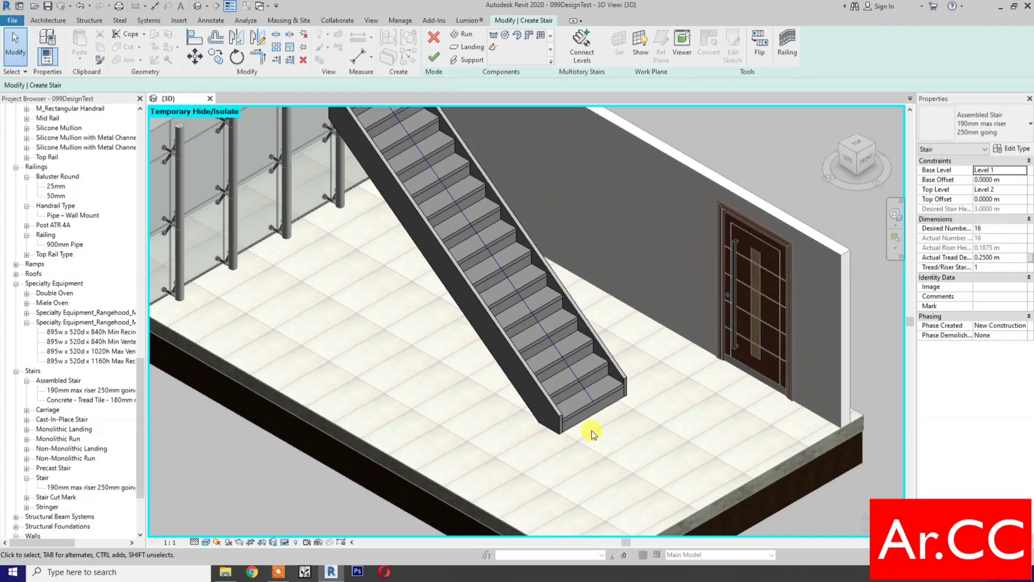
click(1006, 257)
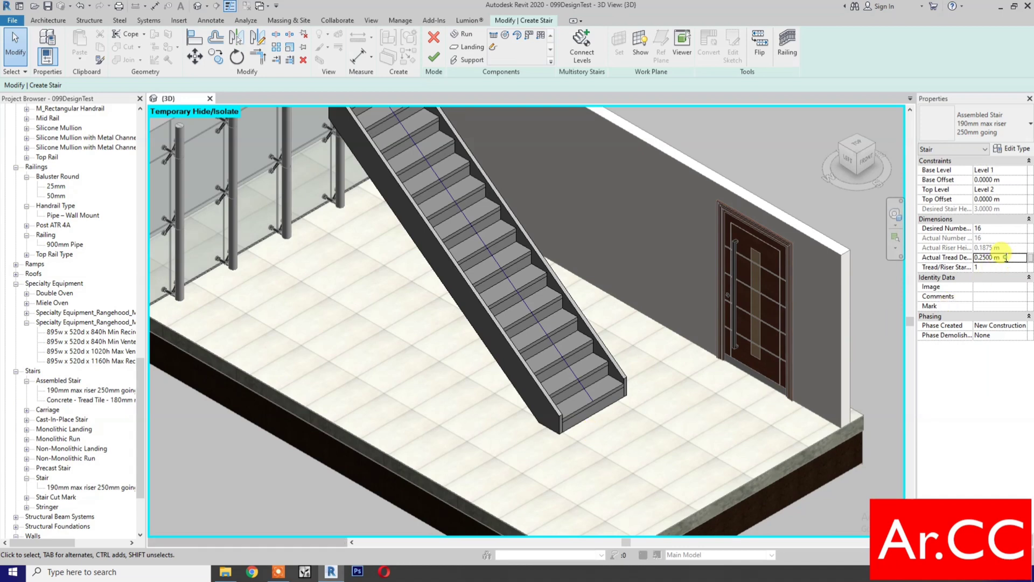
key(BackSpace)
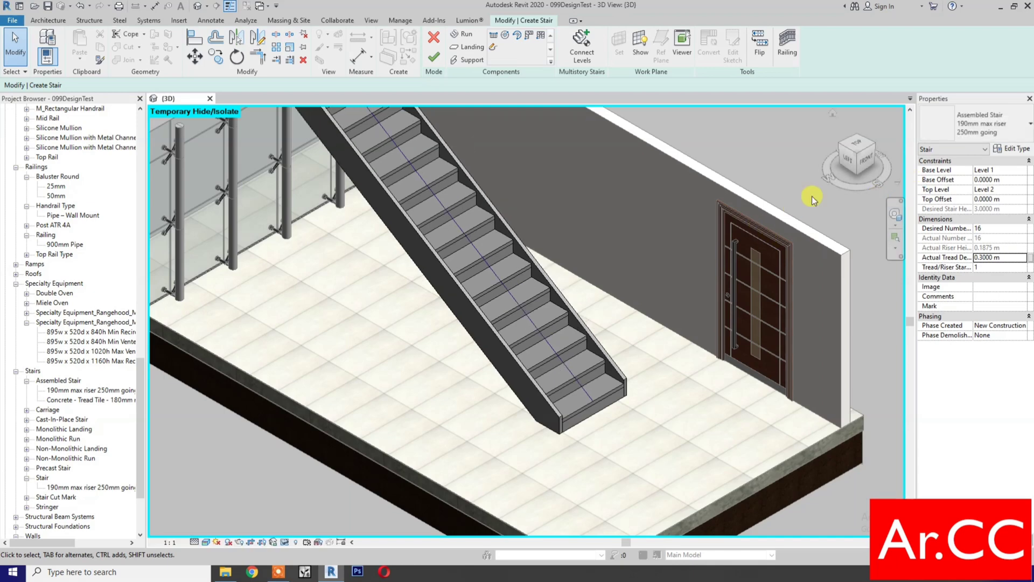
click(1014, 150)
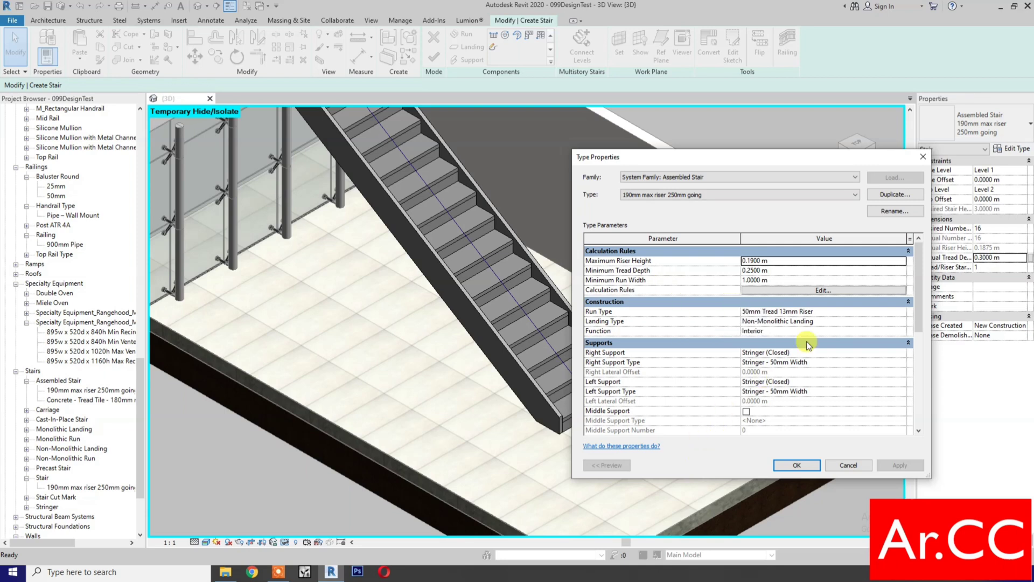
Step: Duplicate the stair type as a new type named 'Custom Stair'
click(895, 195)
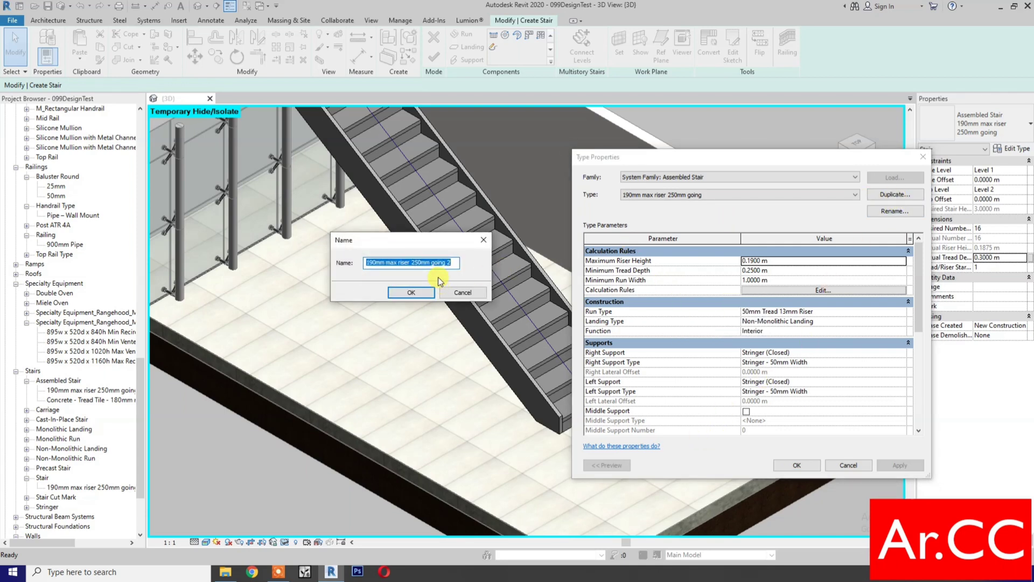
text(Custom)
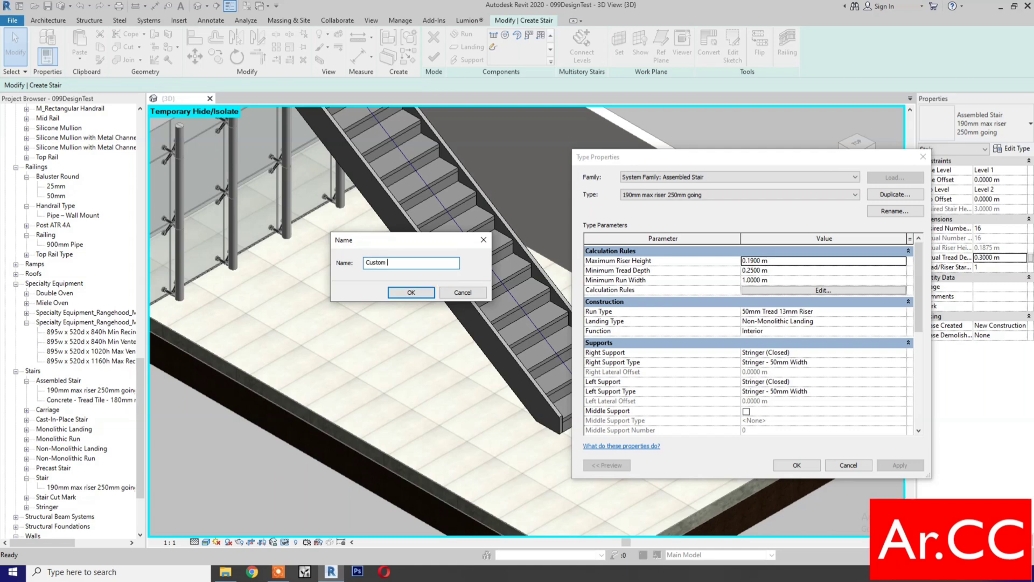
text( Stair)
click(423, 293)
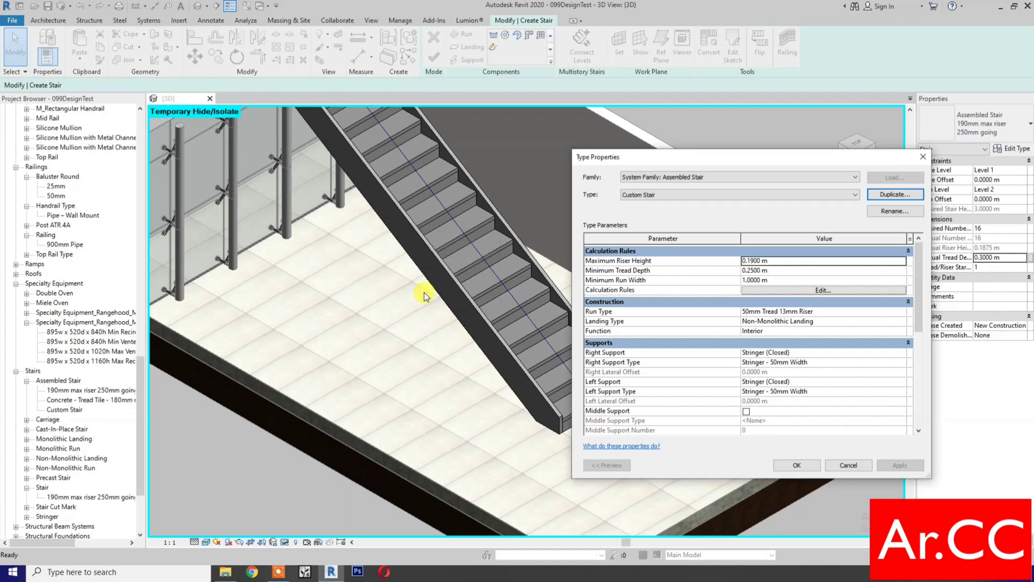
Step: Set Right and Left Support to None and enable a Middle Support
click(652, 356)
click(903, 353)
click(903, 354)
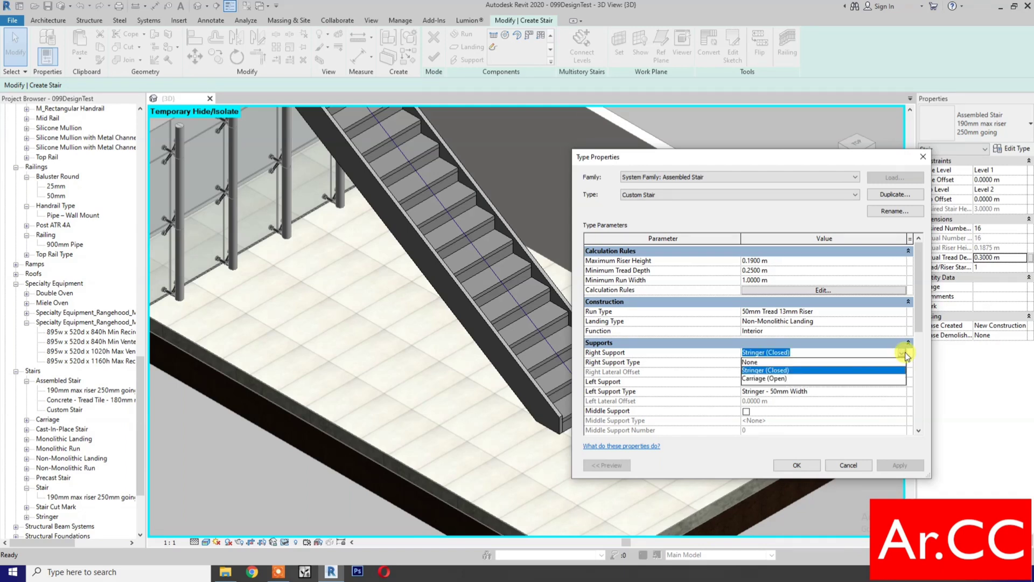
click(839, 362)
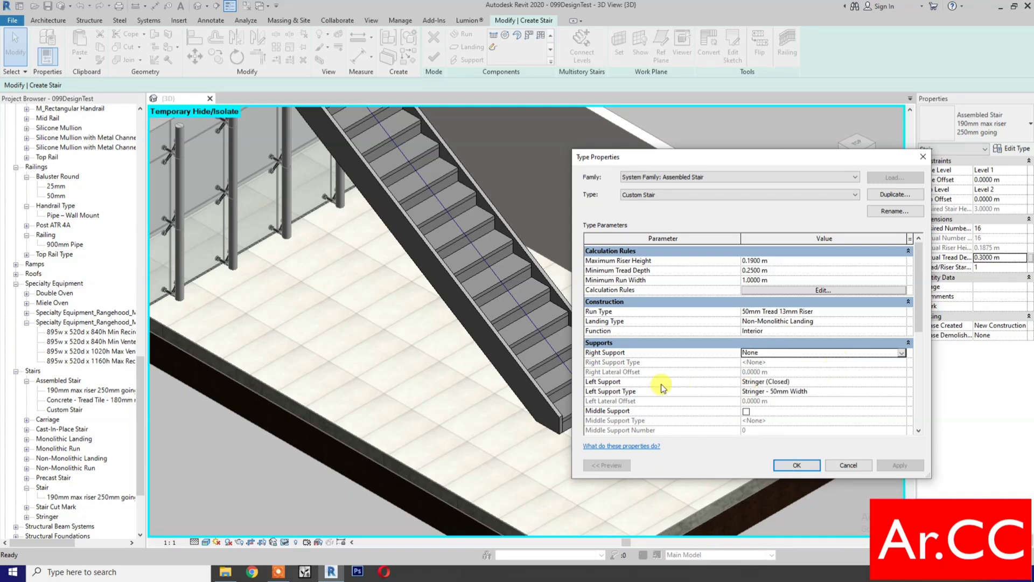
click(903, 382)
click(902, 383)
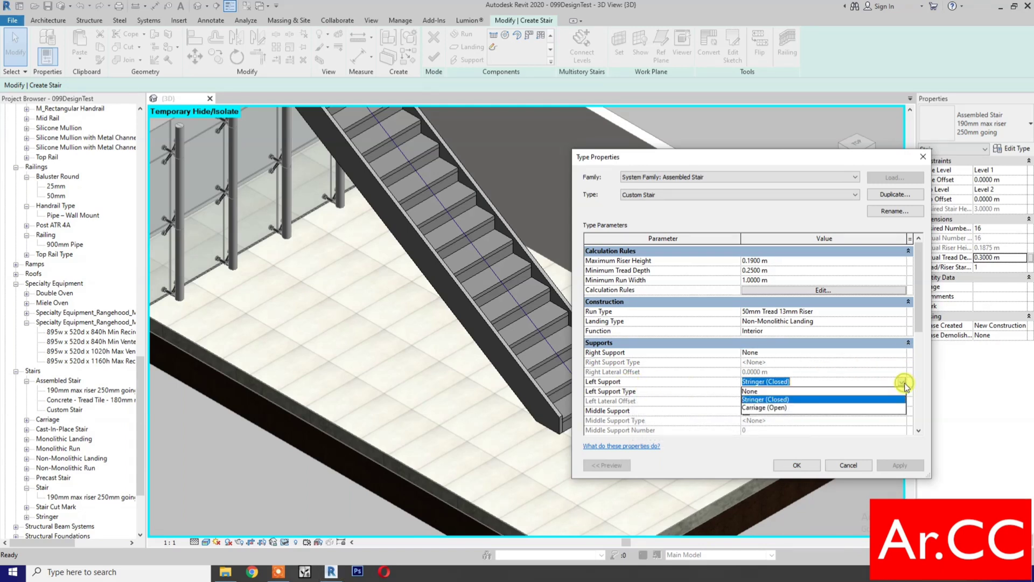
click(806, 391)
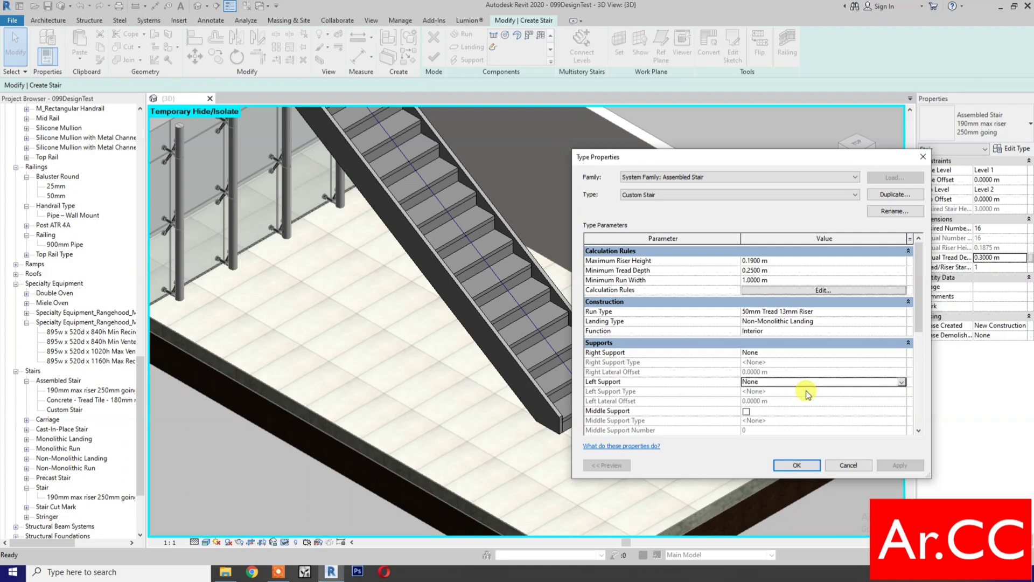
click(746, 412)
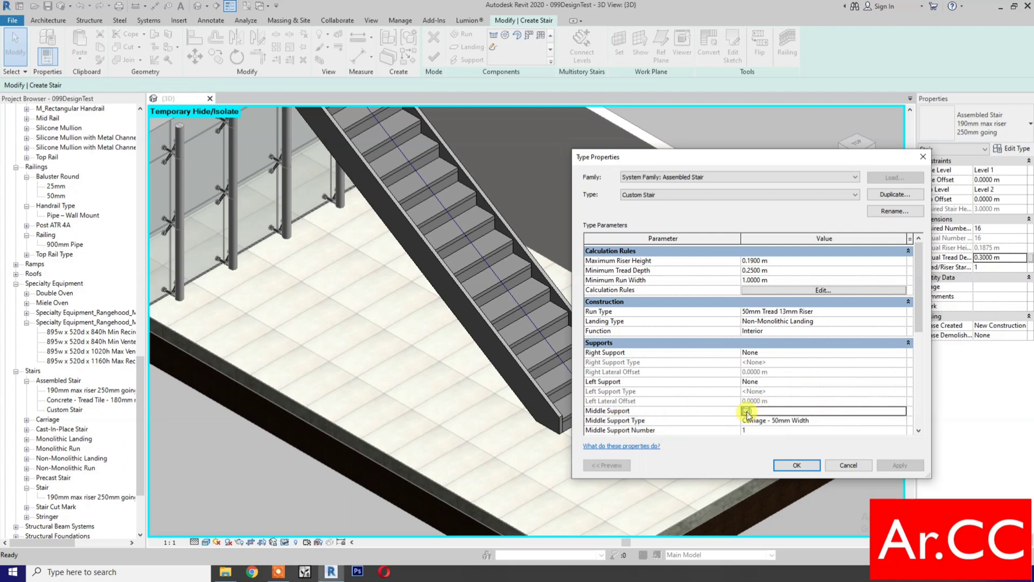
Step: Duplicate the middle support's carriage type as 'Concrete Support'
click(903, 426)
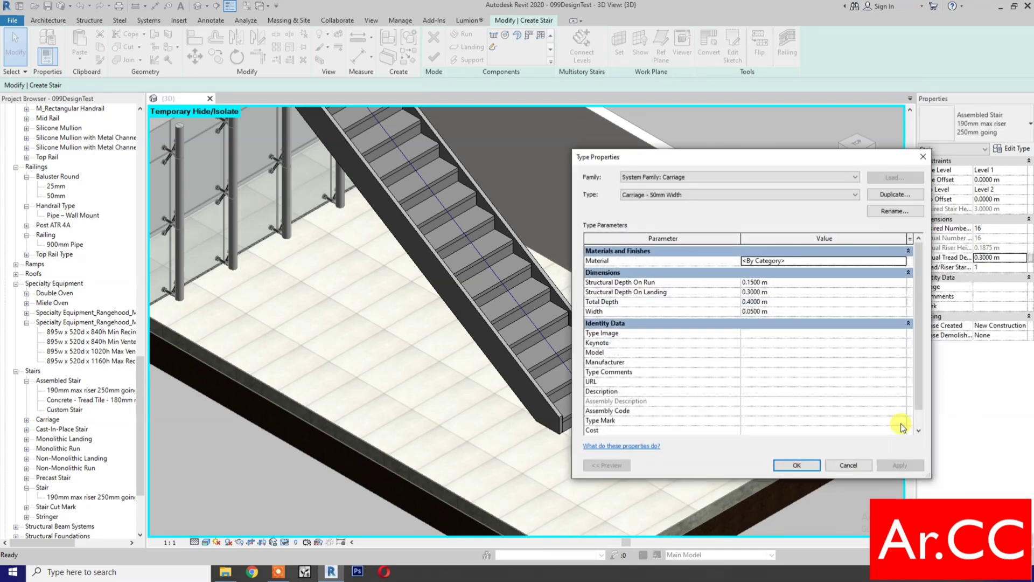
click(888, 195)
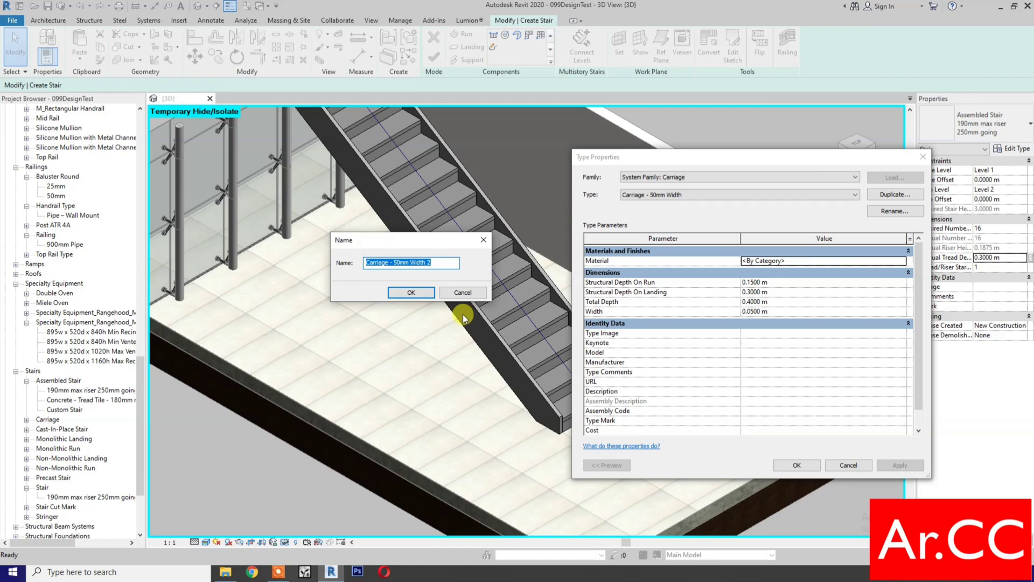
text(Concret)
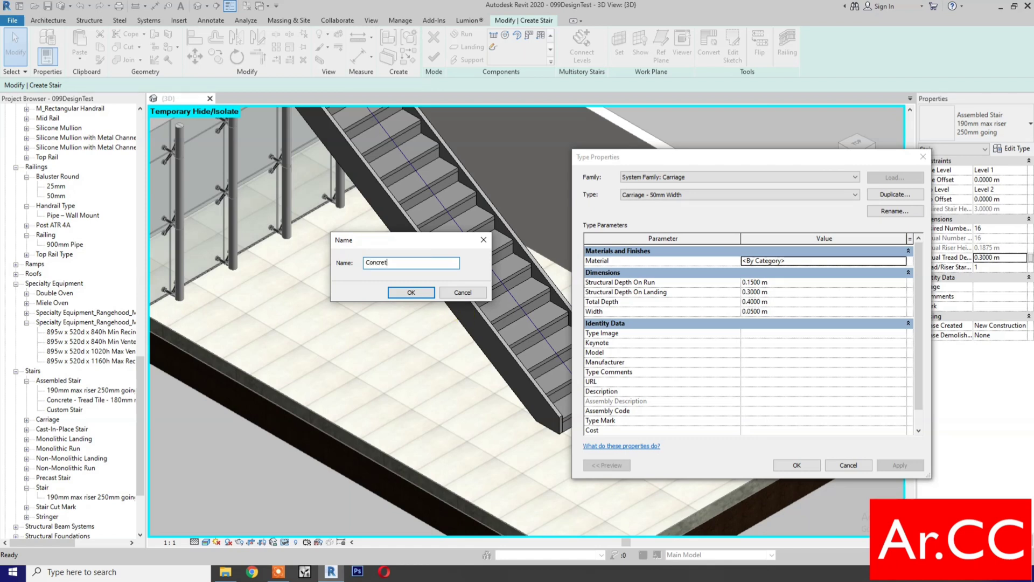
text(e Support)
click(419, 292)
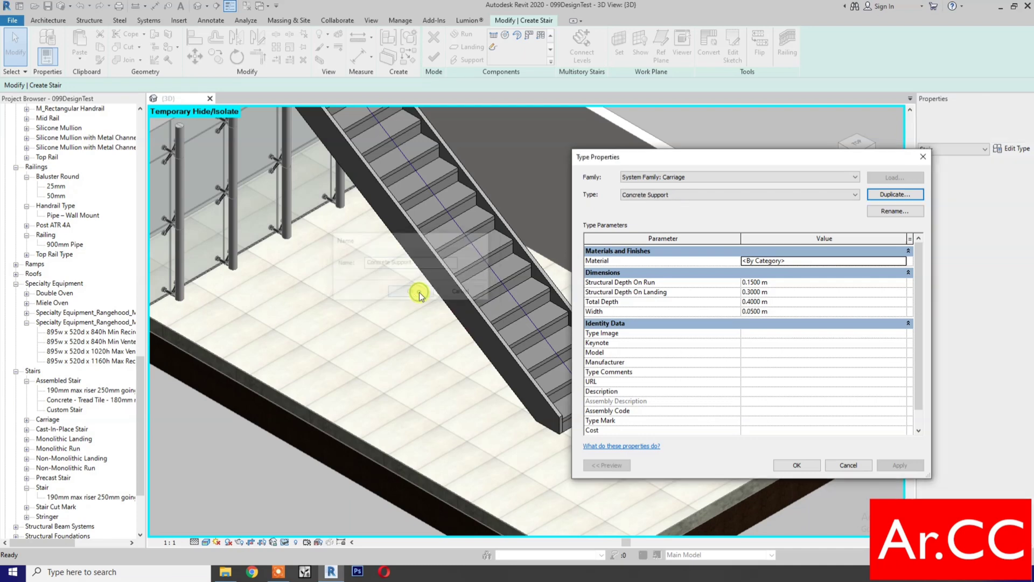
Step: Give Concrete Support width 0.2 m, depth on run 0.2 m, total depth 0.5 m, and apply to Custom Stair
click(778, 311)
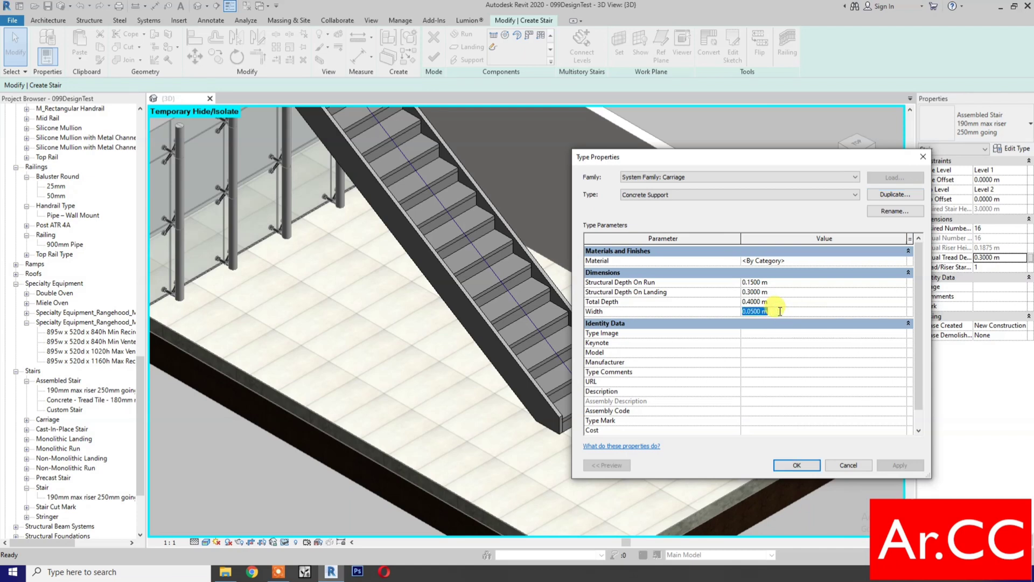
key(BackSpace)
click(776, 282)
key(BackSpace)
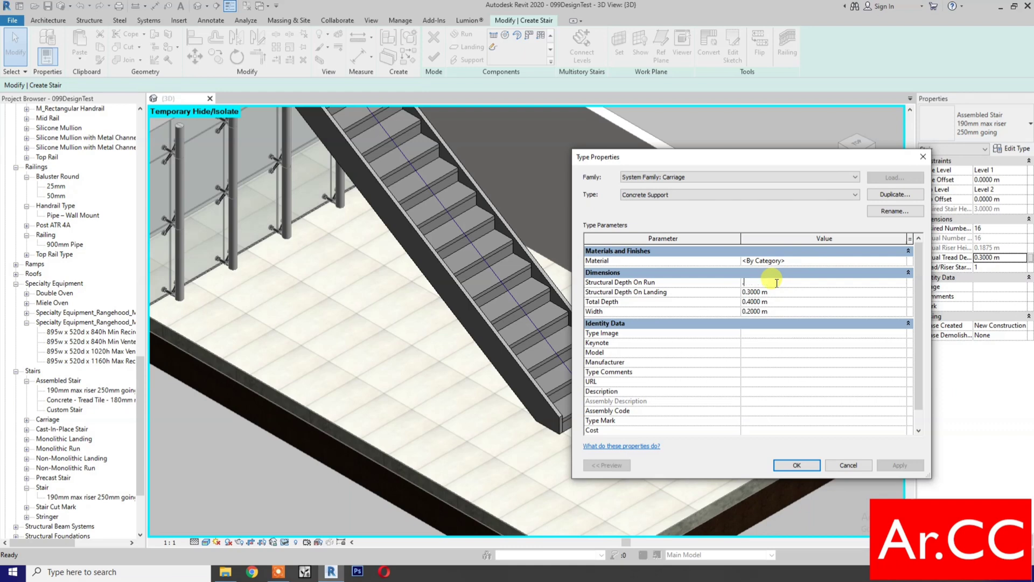
text(.2)
click(778, 302)
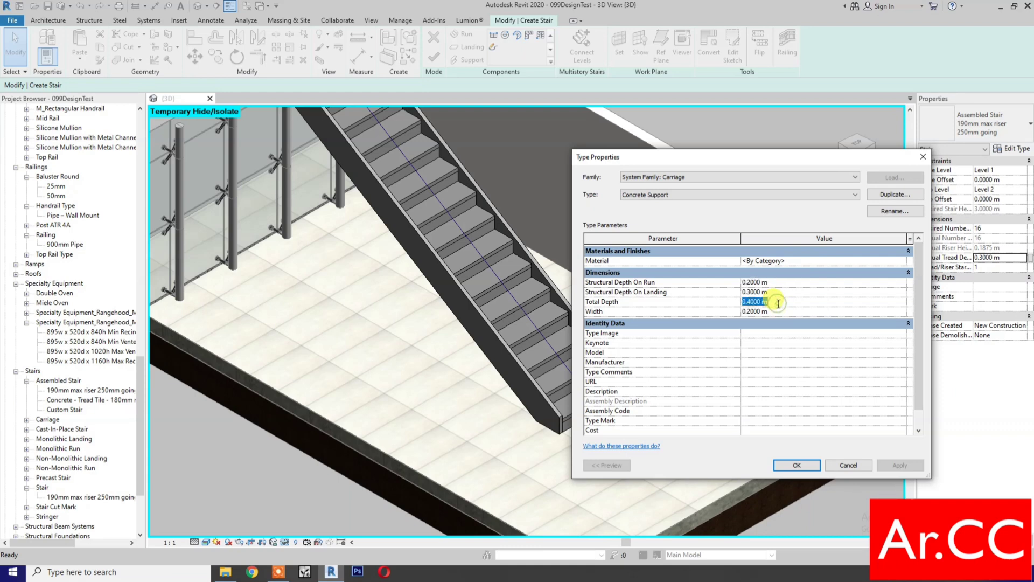
text(.5)
click(788, 467)
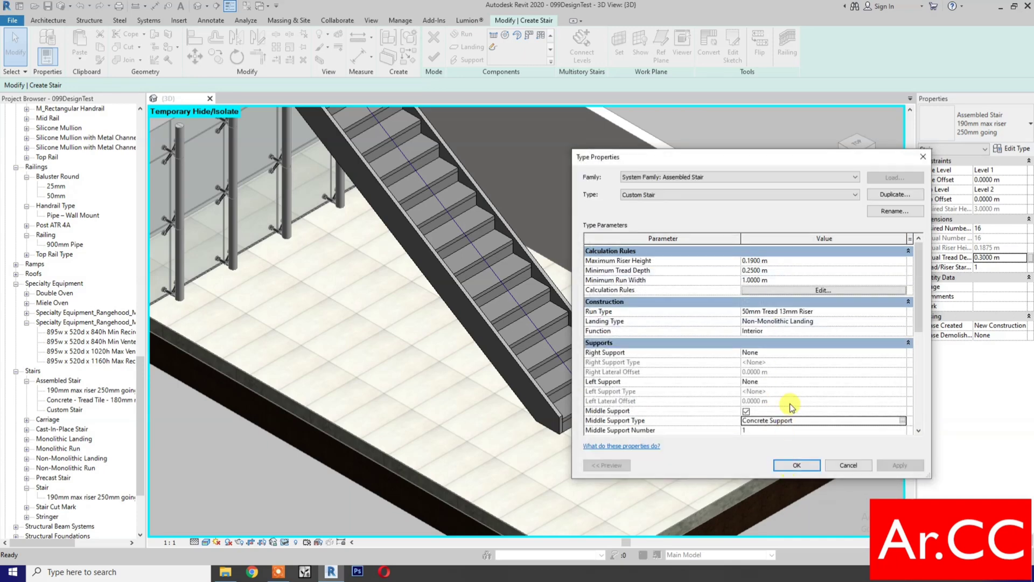
scroll(790, 402, down, 5)
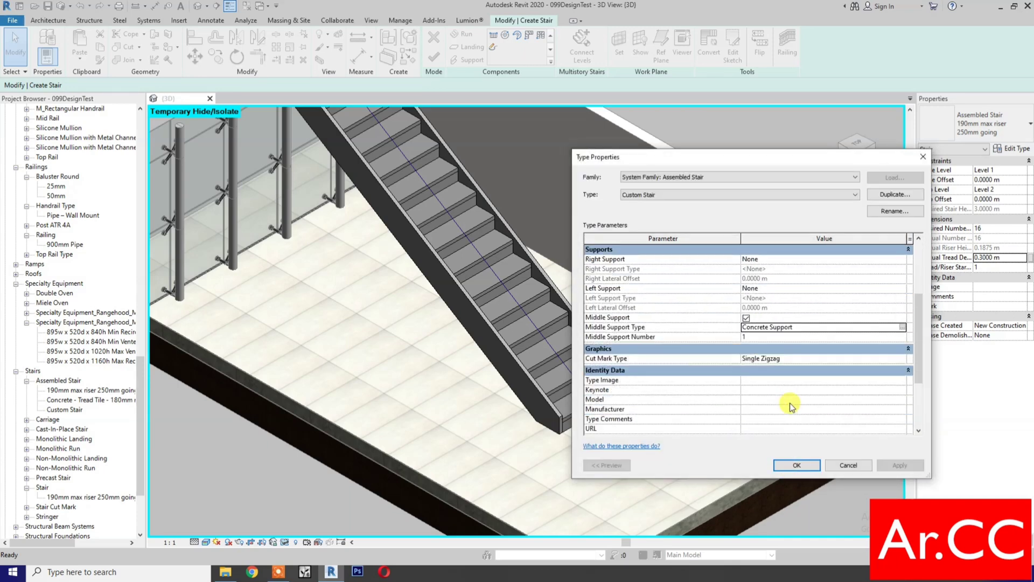
scroll(790, 403, up, 3)
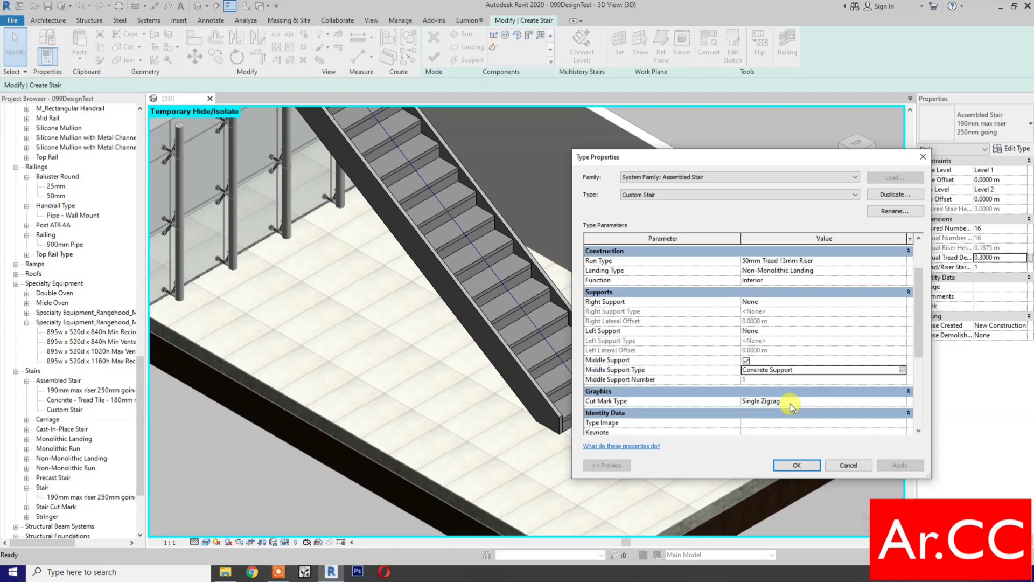
click(796, 465)
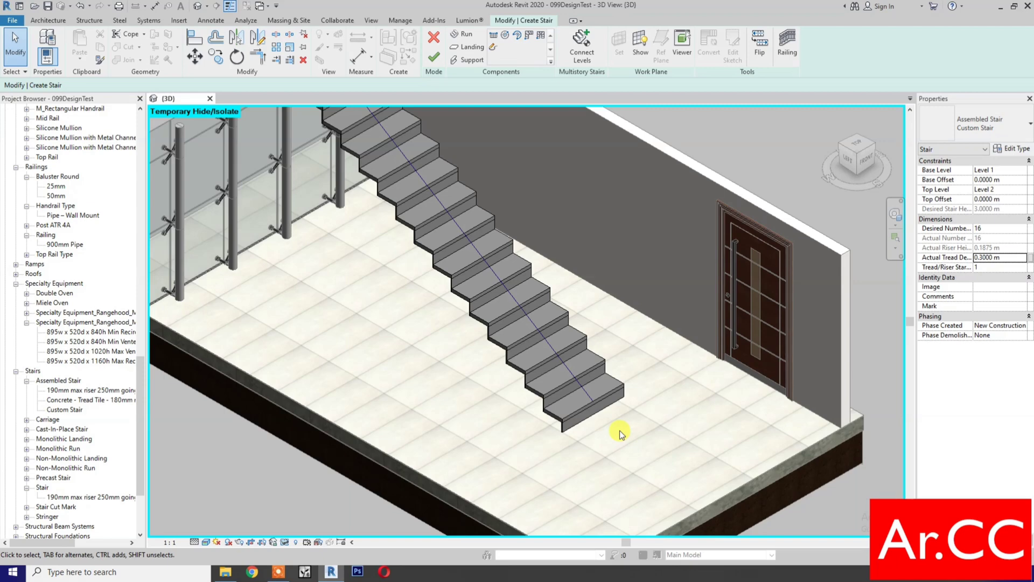
Step: Widen the stair run to 1.5000 m and reopen the Custom Stair type properties
click(604, 397)
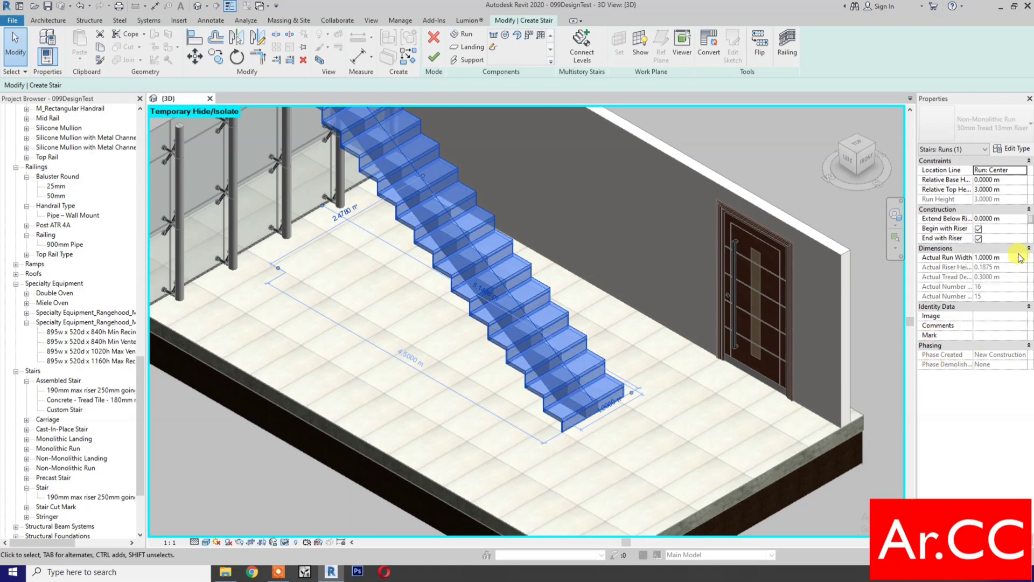
click(1018, 256)
text(1)
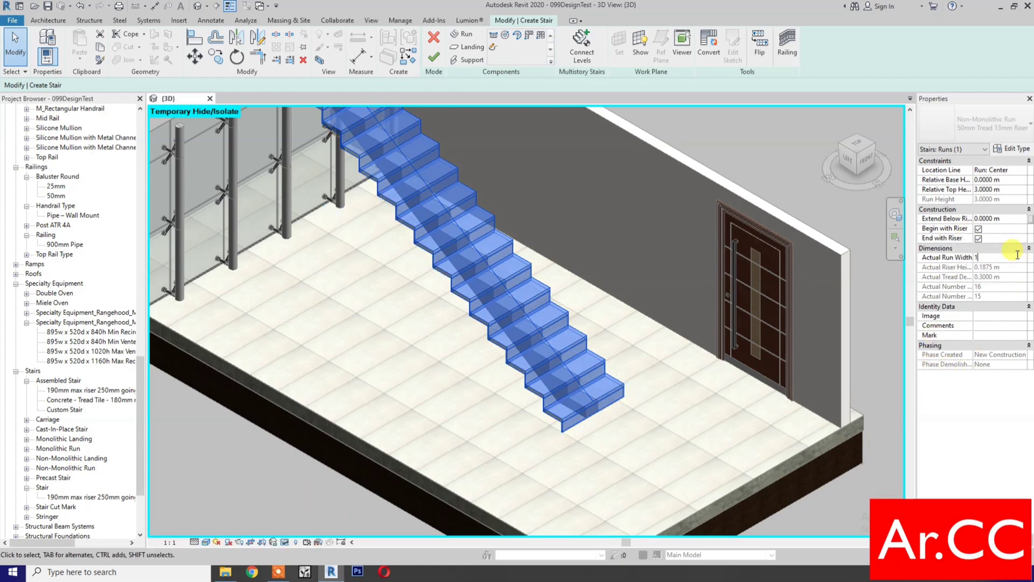
text(.5)
click(689, 406)
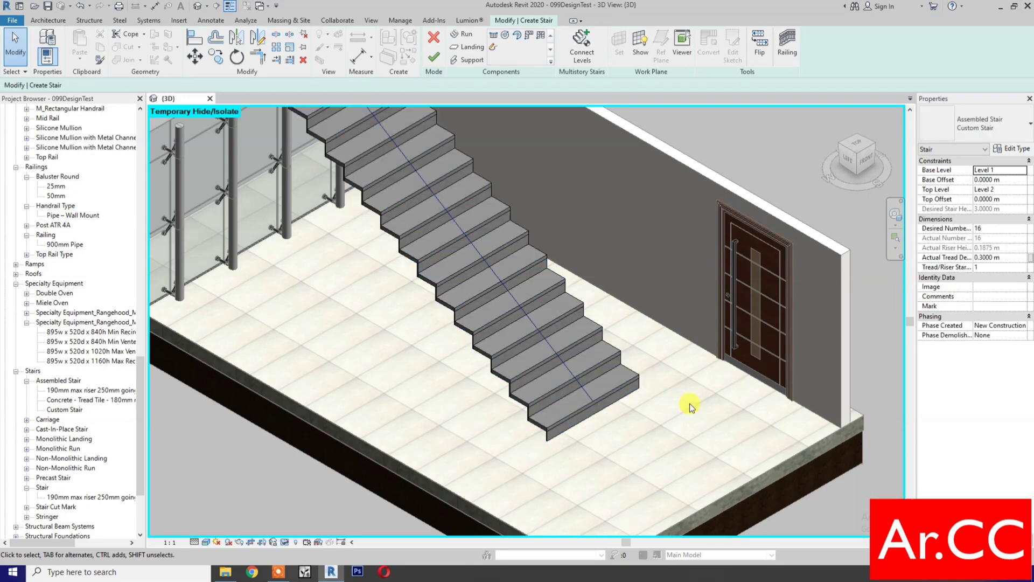
click(622, 385)
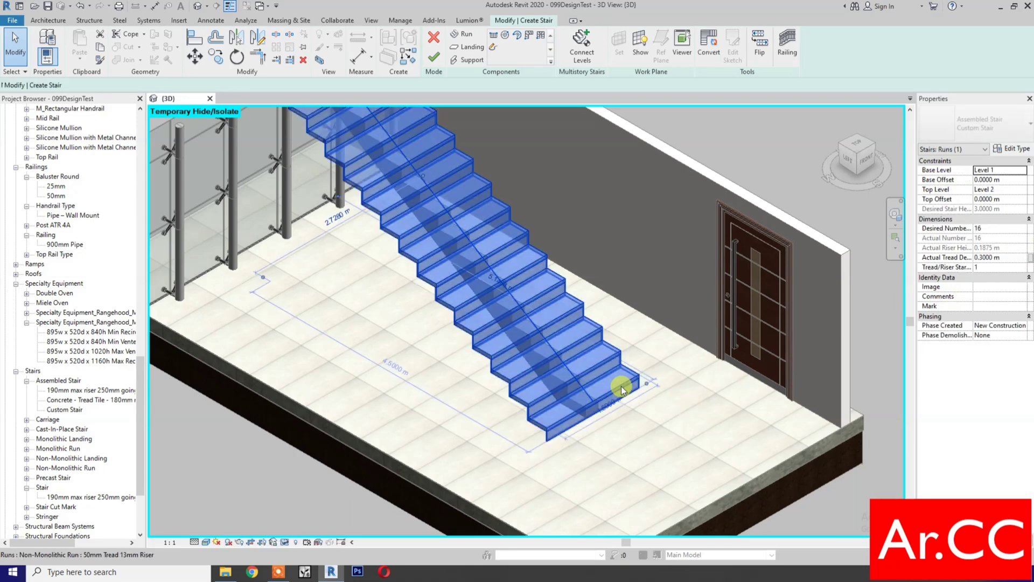
click(1016, 148)
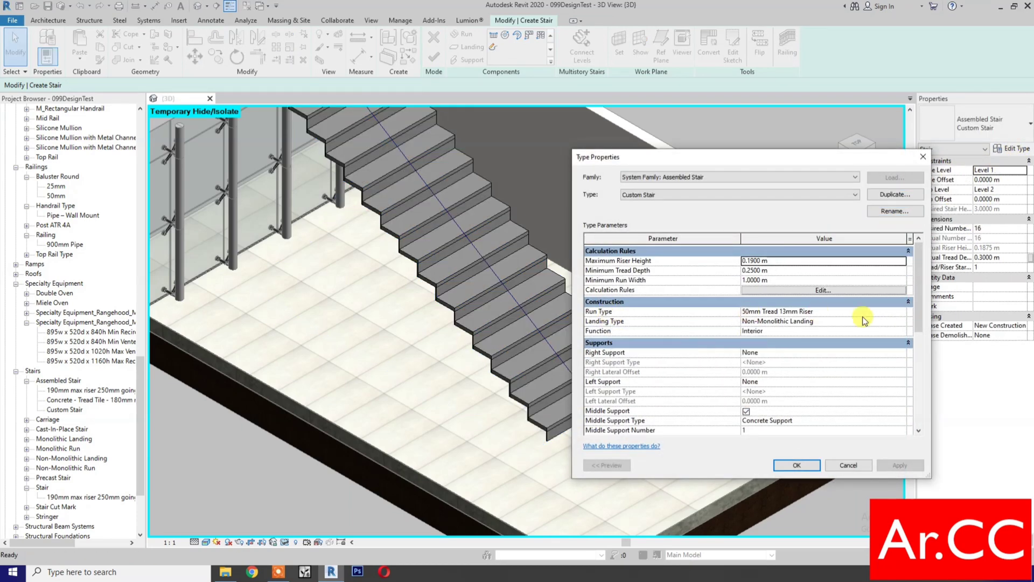
Step: Duplicate the run type and name it '50mm Tread Open Riser'
click(862, 311)
click(902, 311)
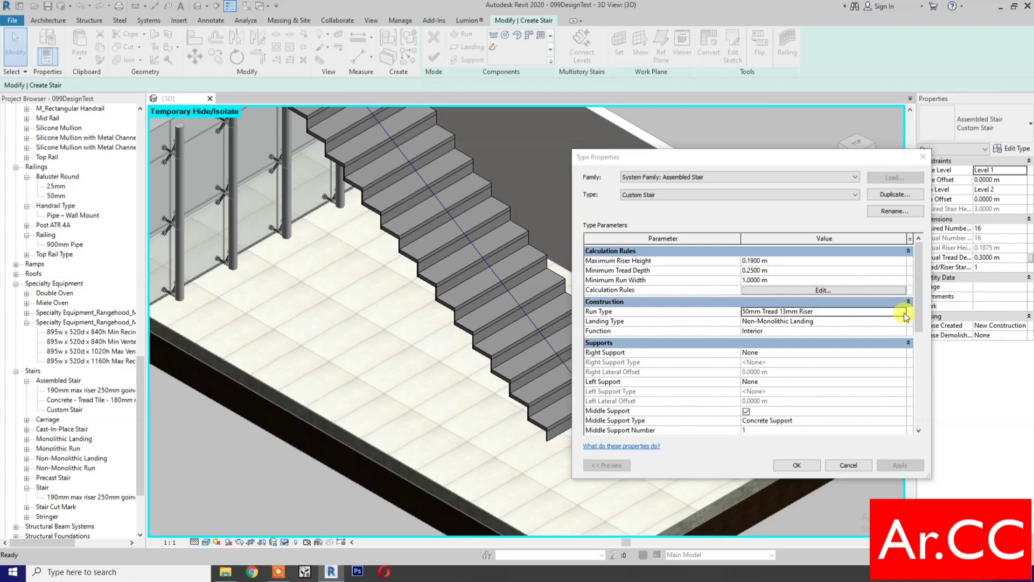
click(897, 196)
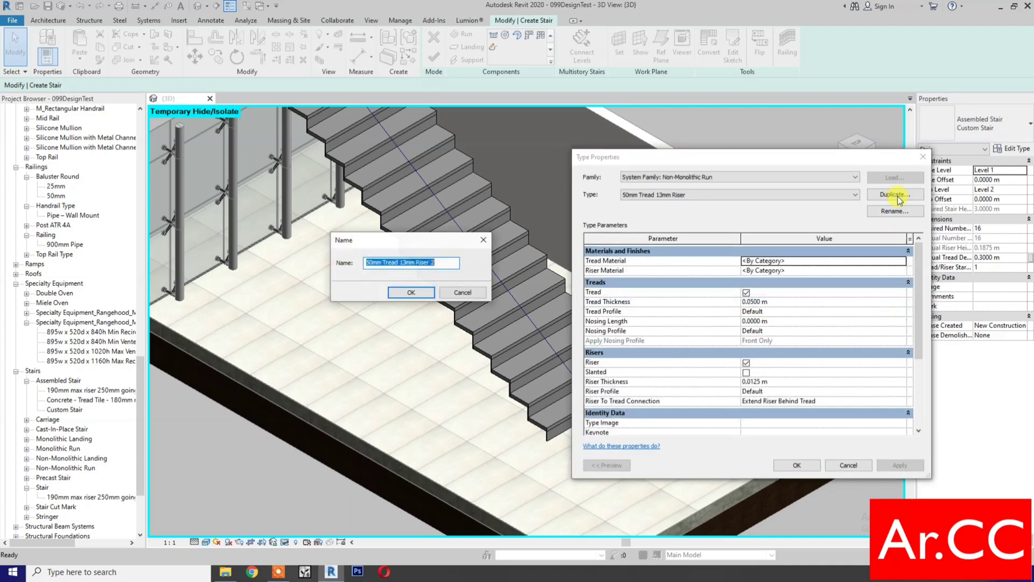
click(446, 263)
key(BackSpace)
key(BackSpace)
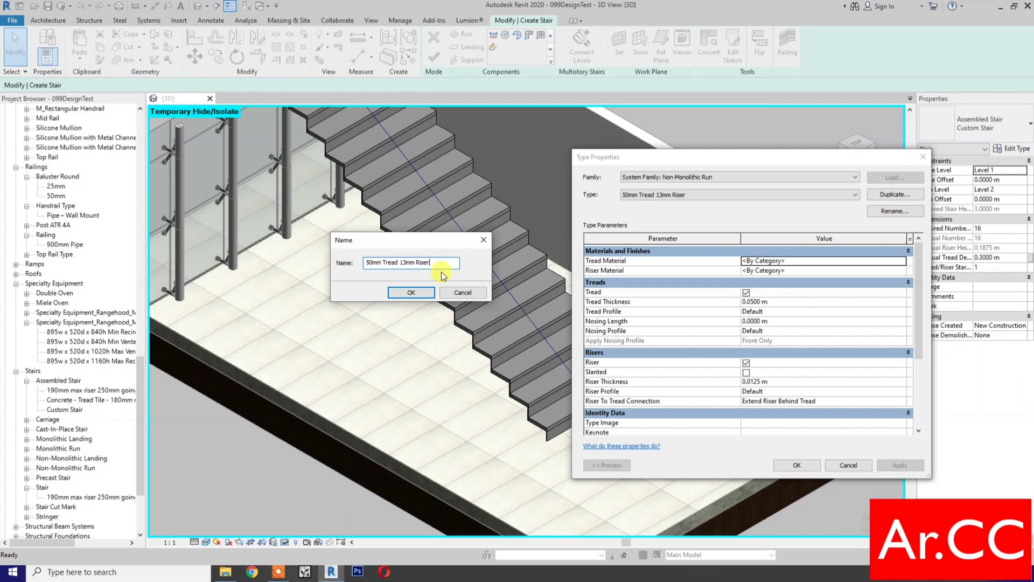
click(413, 262)
key(BackSpace)
key(BackSpace)
key(BackSpace)
key(BackSpace)
text(Open)
click(411, 293)
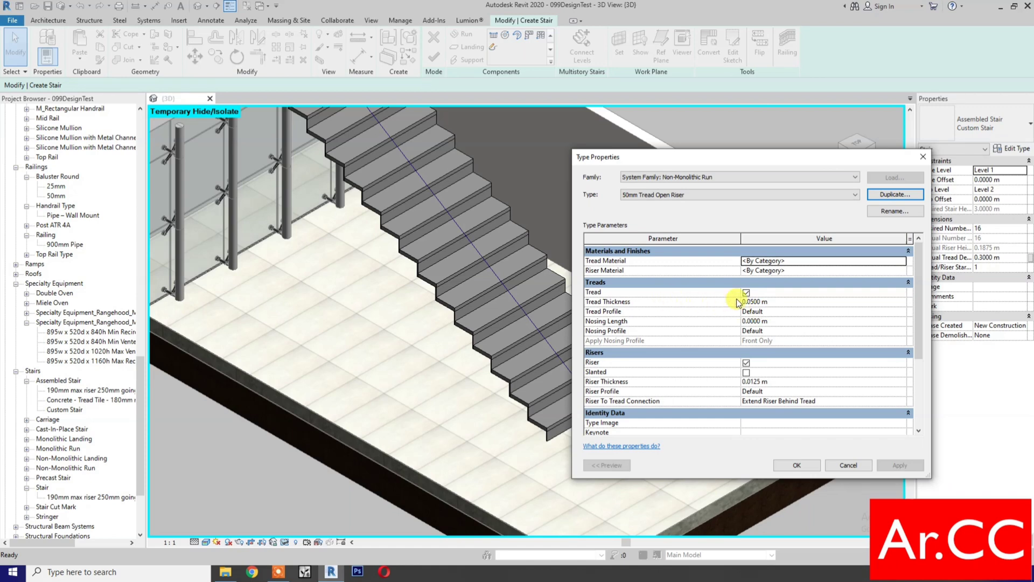
Step: Set the run type's Nosing Length to 0.025 m and accept both type dialogs
click(783, 322)
key(BackSpace)
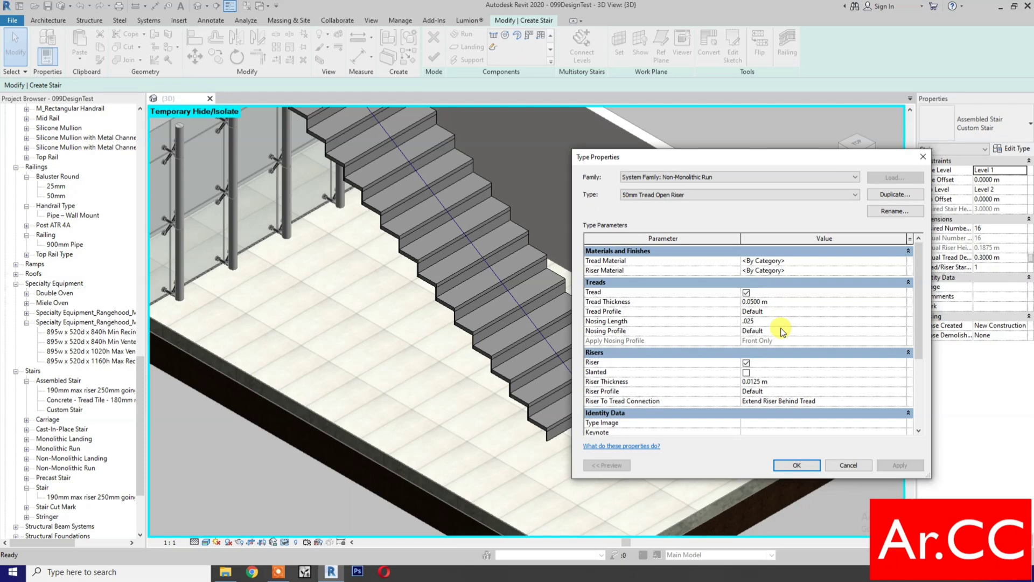
scroll(780, 328, down, 4)
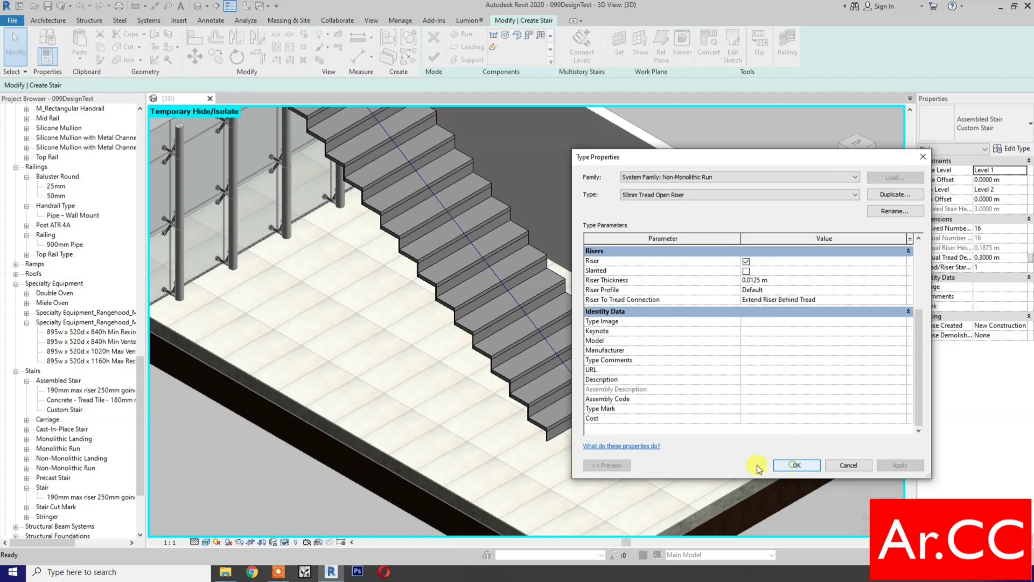
click(778, 465)
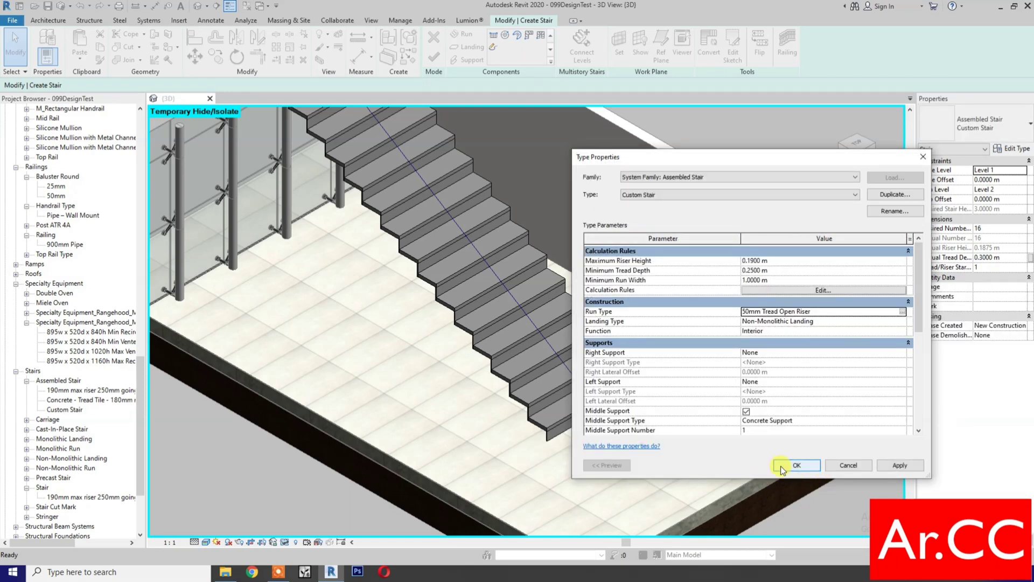
click(780, 466)
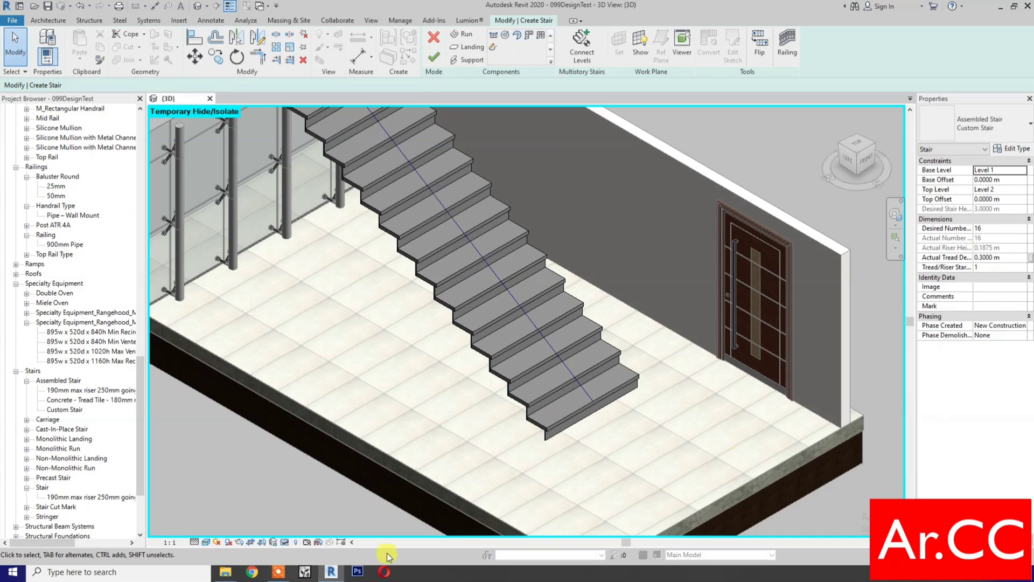
Step: Open the Stair Nosing Double S.S.Strip profile family from the Desktop
click(225, 571)
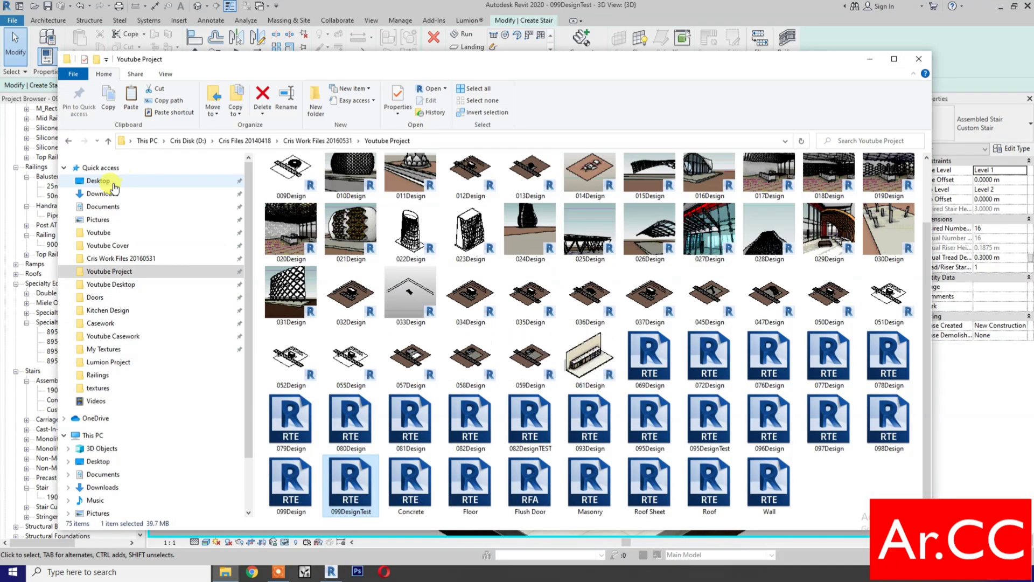
click(113, 183)
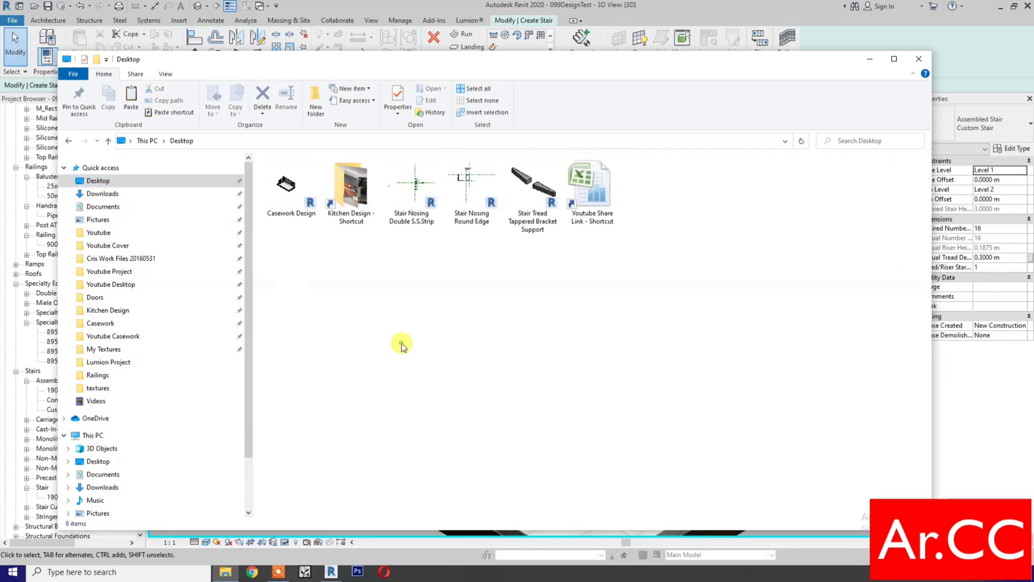
double_click(421, 223)
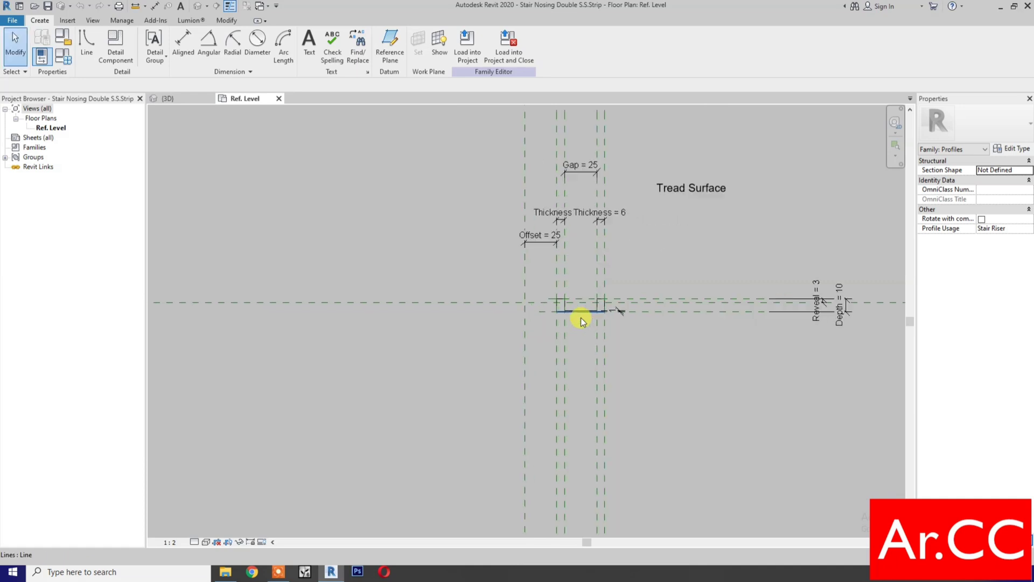
Step: Load the Stair Nosing Double S.S.Strip and Stair Nosing Round Edge profiles into the stair project
scroll(581, 317, up, 5)
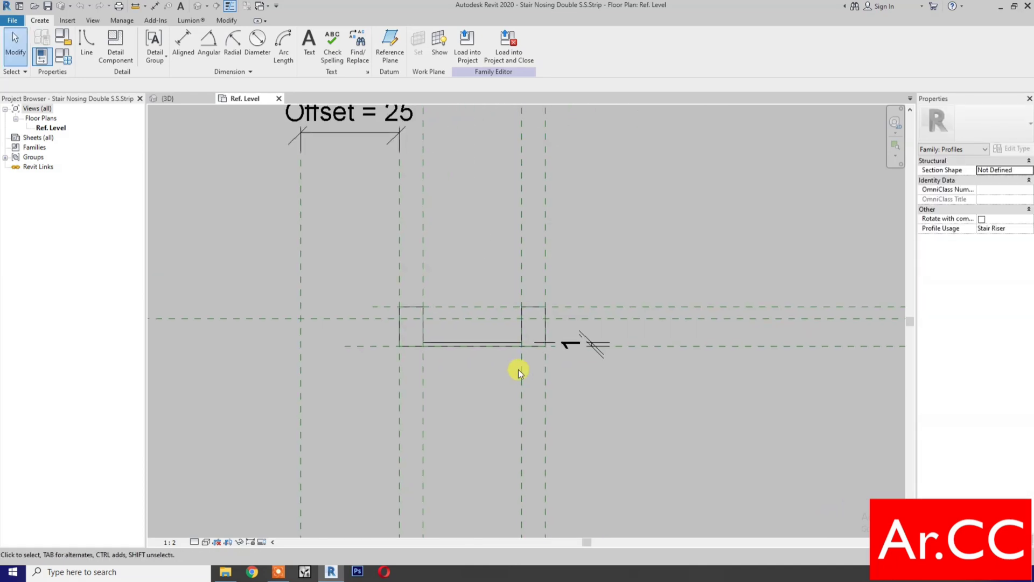
click(504, 70)
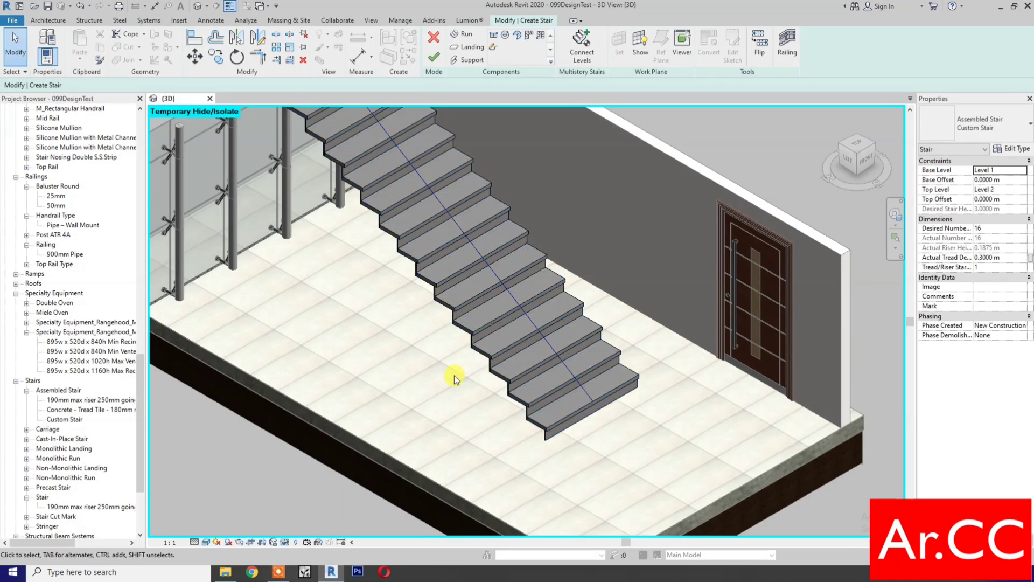
click(227, 572)
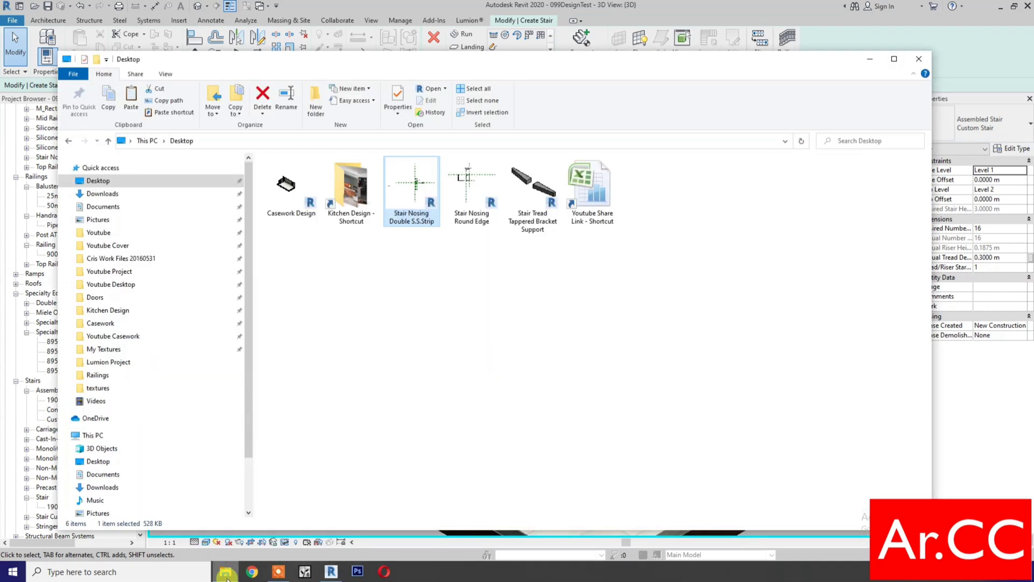
double_click(481, 221)
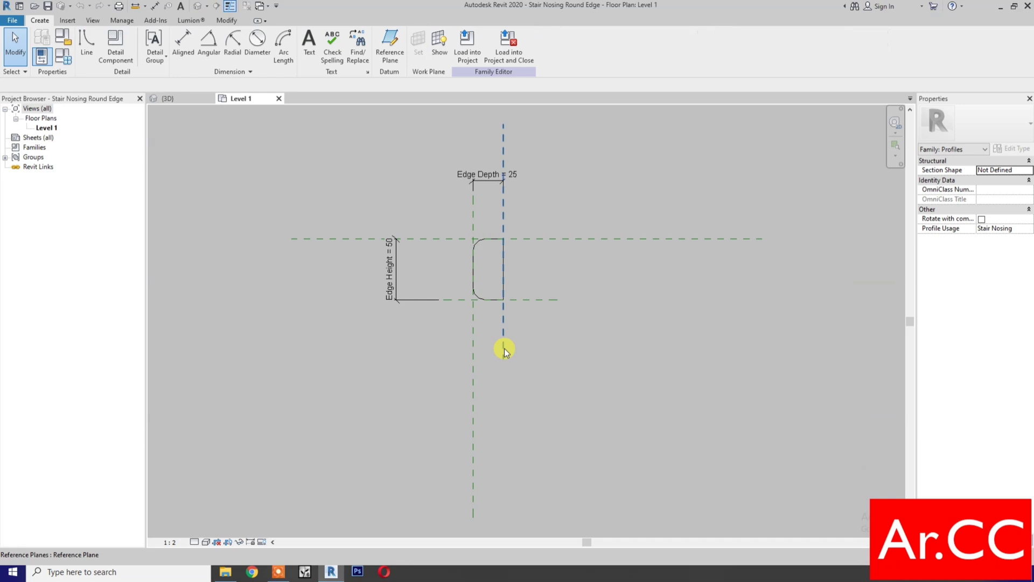
click(507, 61)
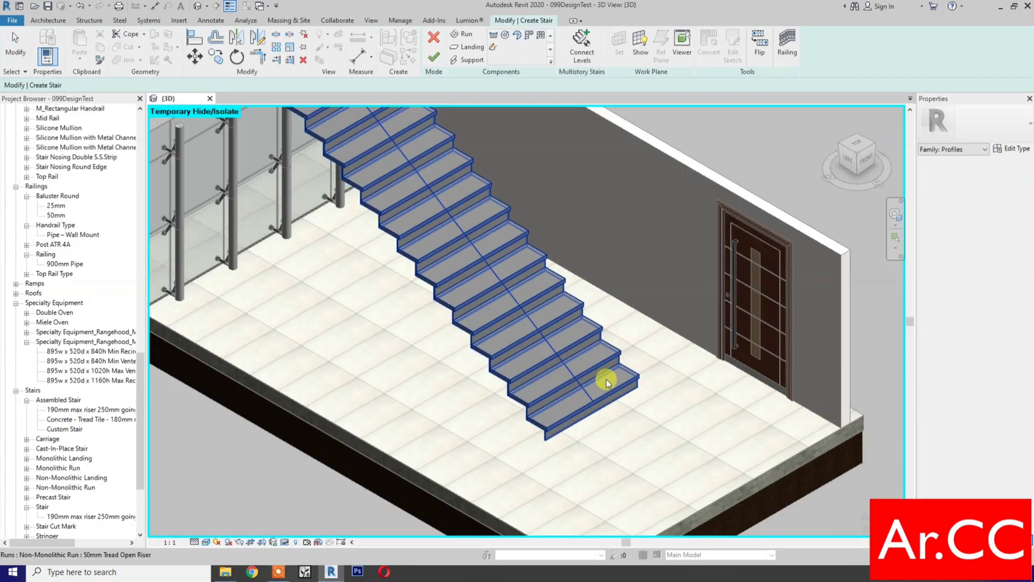
Step: Set the 50mm Tread Open Riser nosing profile to Round Edge 25x50mm and riser profile to Double S.S.Strip
click(1008, 149)
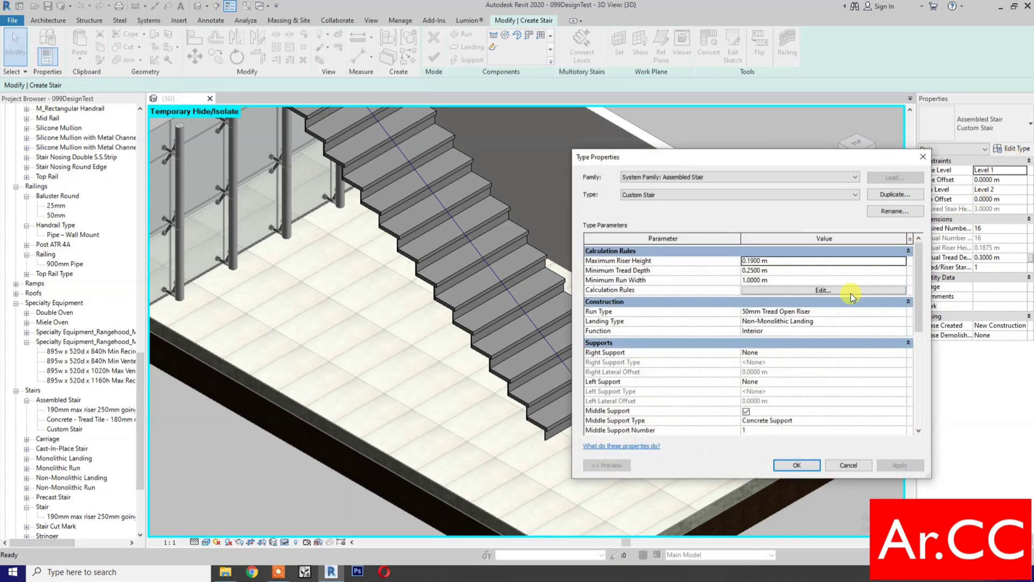
click(897, 311)
click(904, 312)
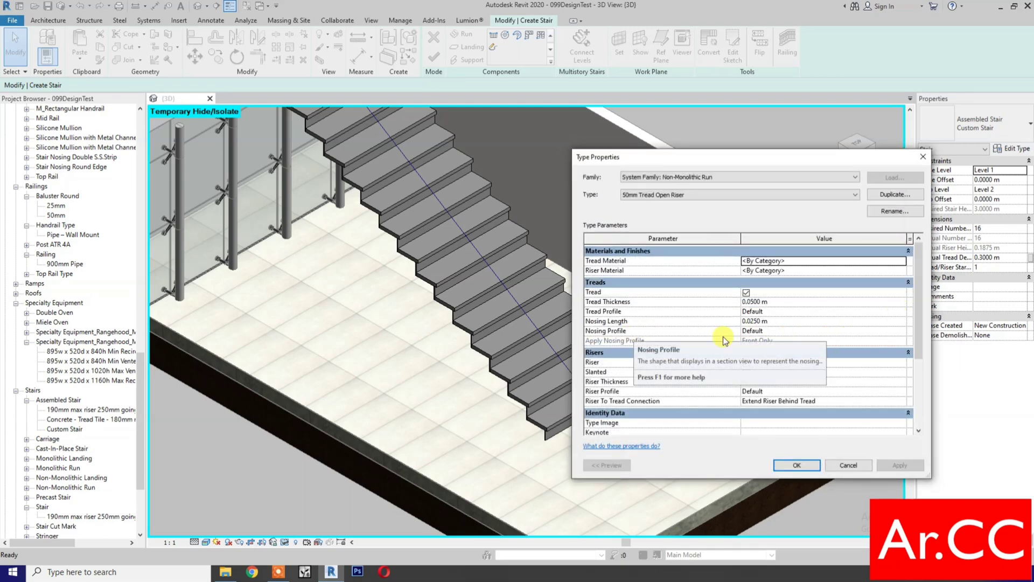
click(902, 331)
click(902, 332)
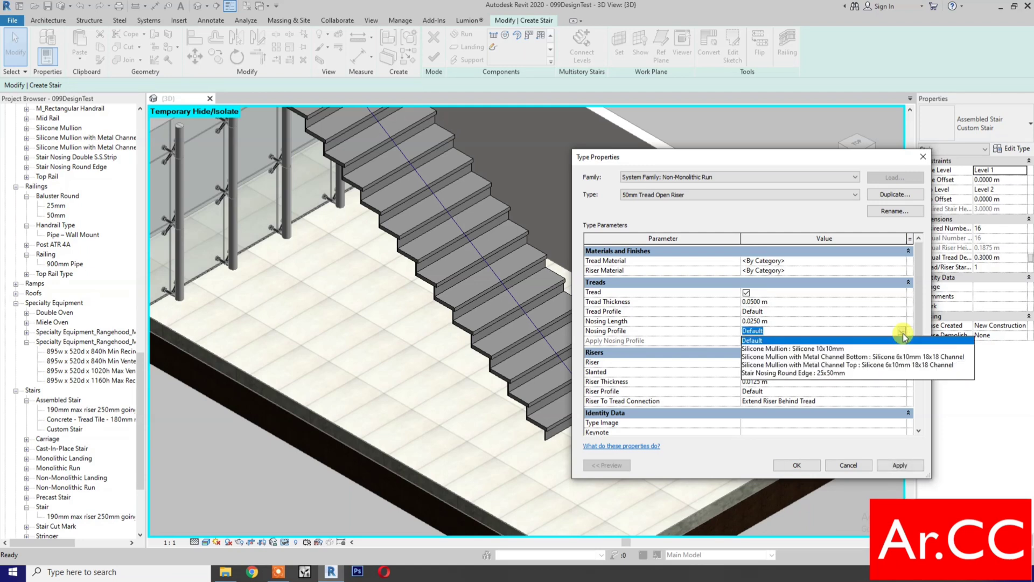
click(809, 372)
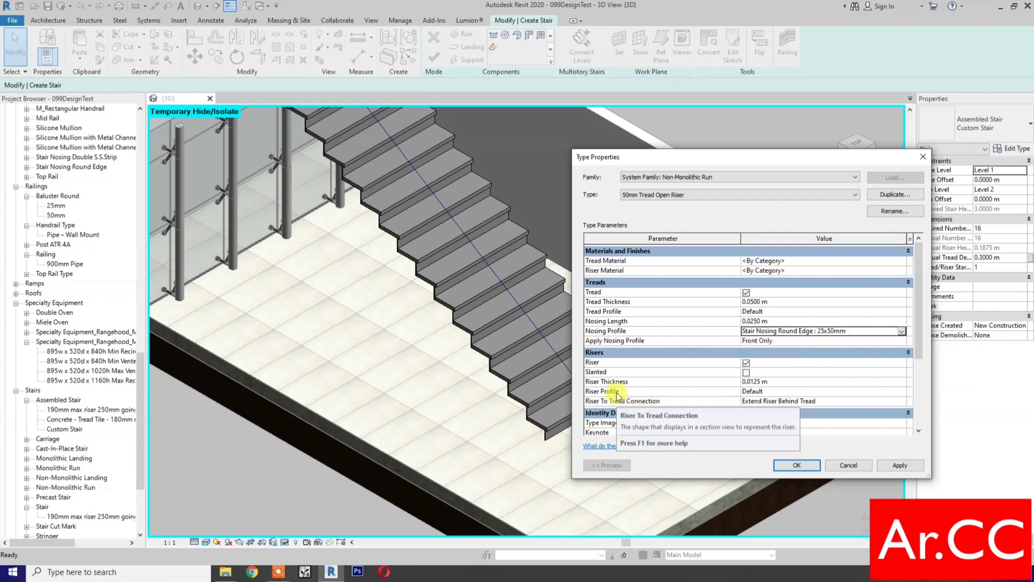
click(902, 391)
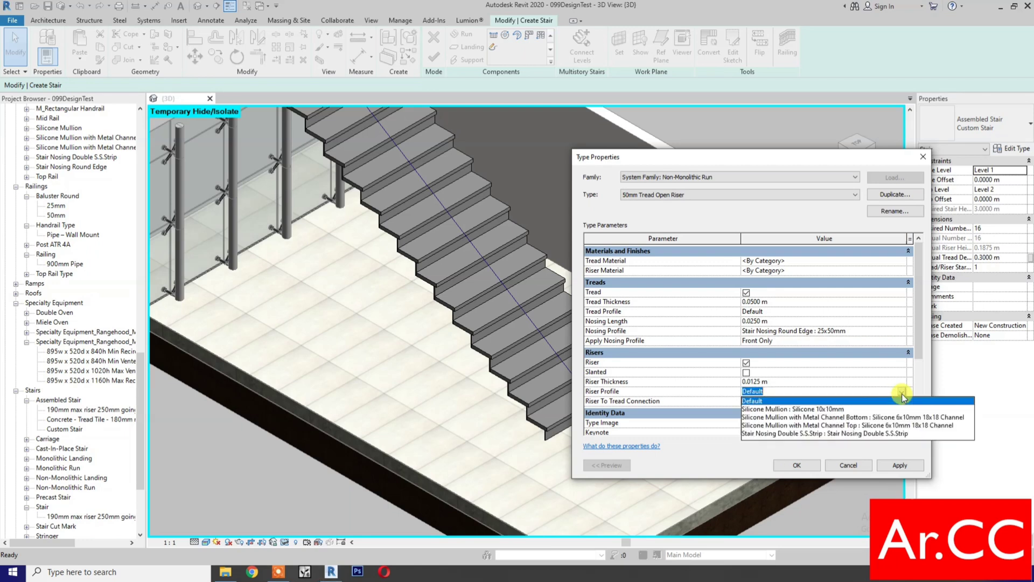
click(874, 433)
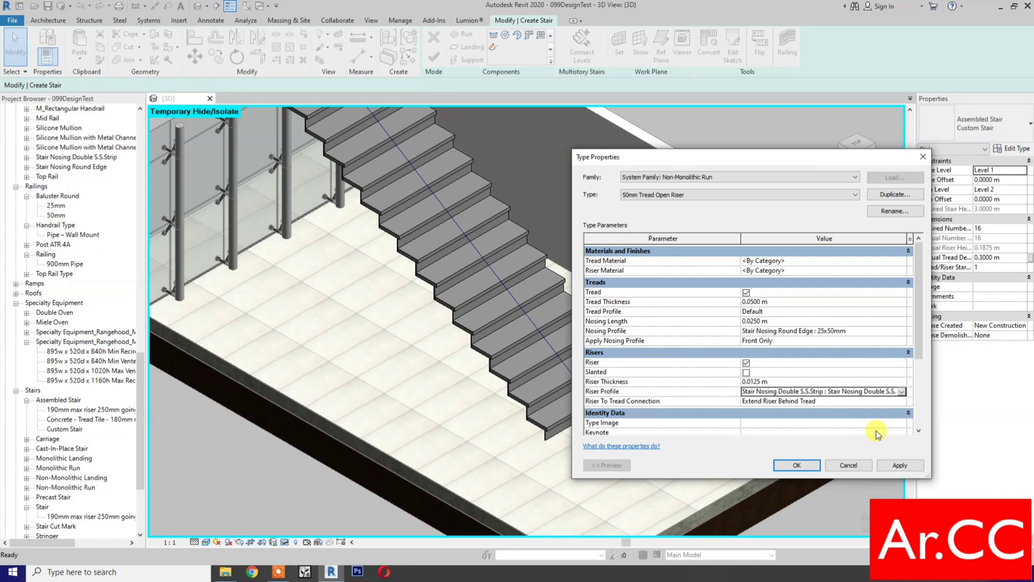
click(895, 465)
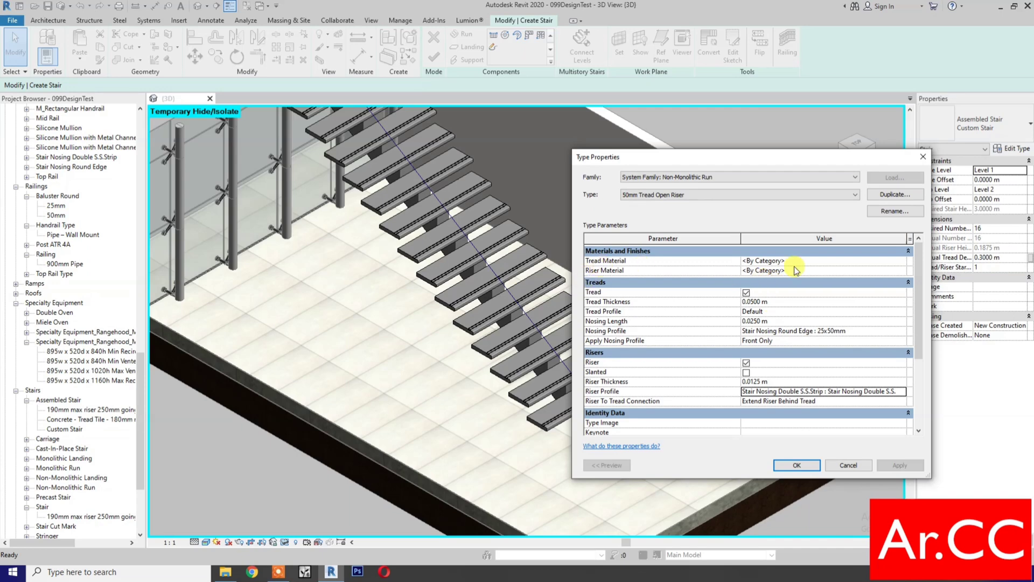
Step: Add the Mahogany material from AEC Materials > Wood to the project for the tread material
click(901, 261)
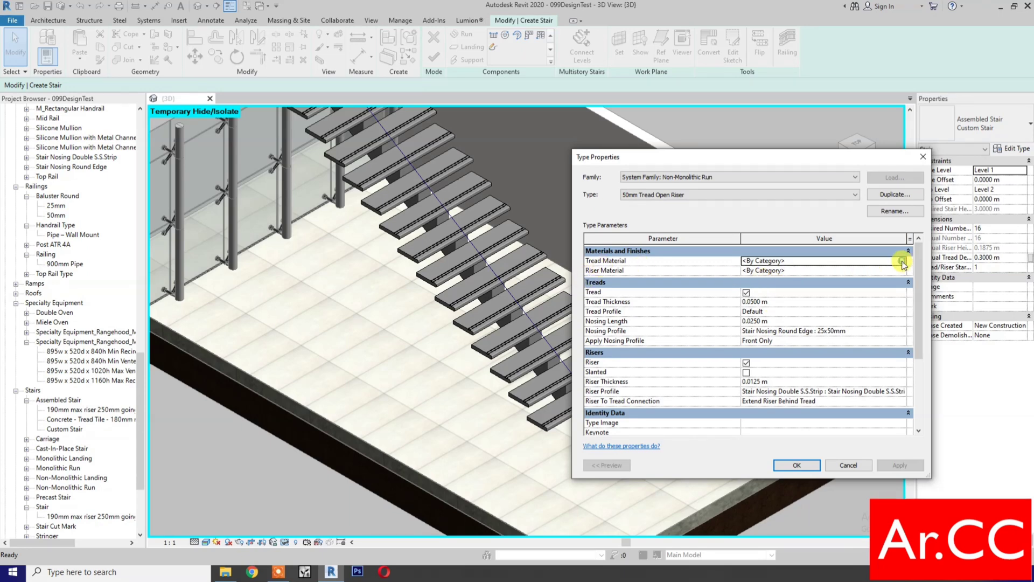
click(903, 262)
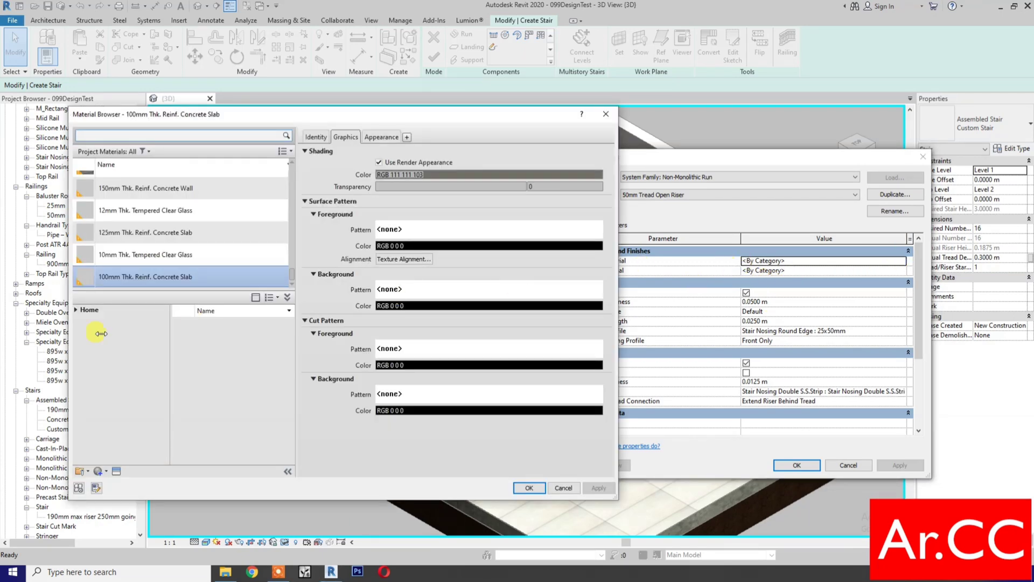
click(76, 311)
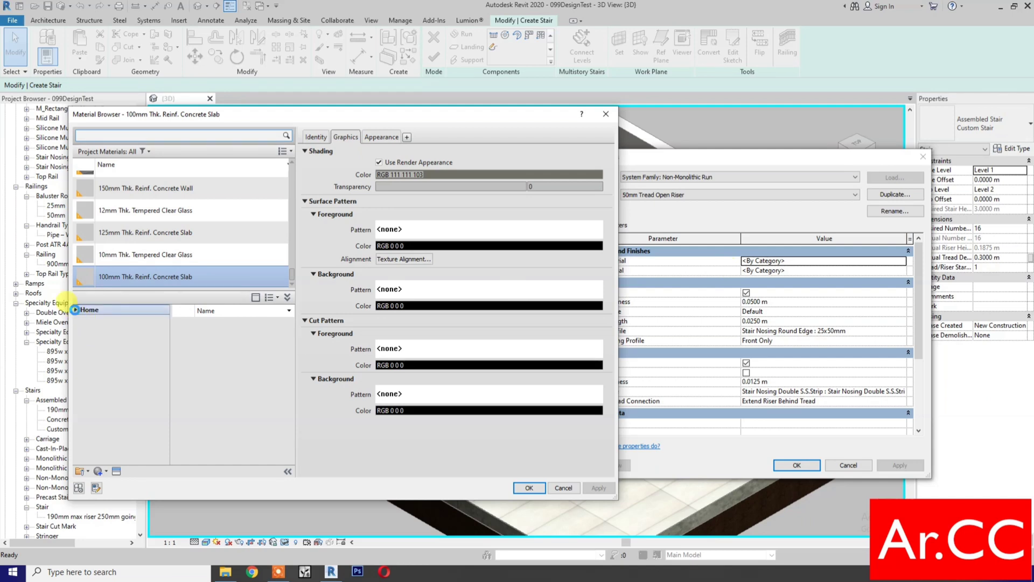
click(75, 309)
click(80, 330)
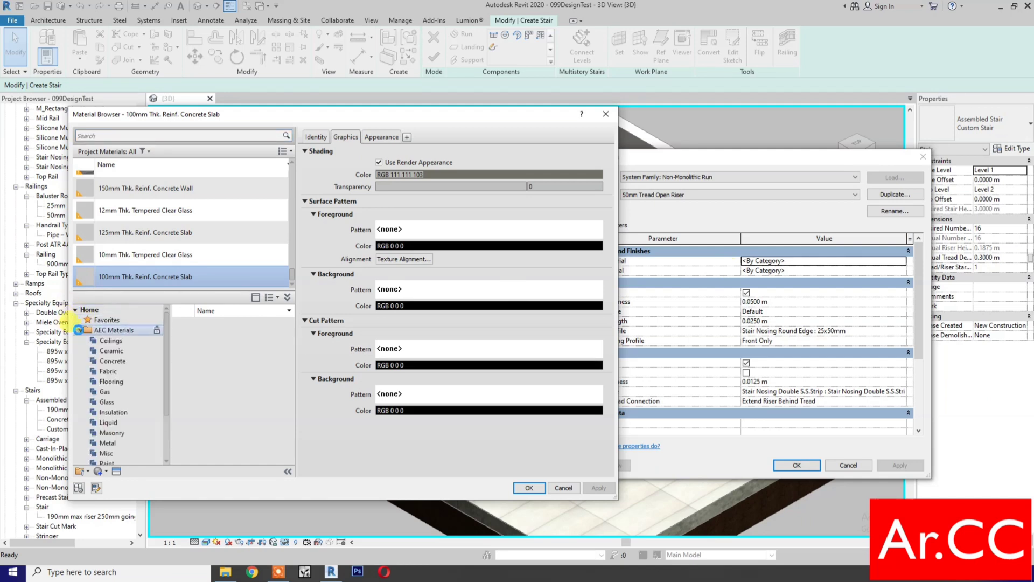
scroll(104, 393, down, 2)
click(111, 453)
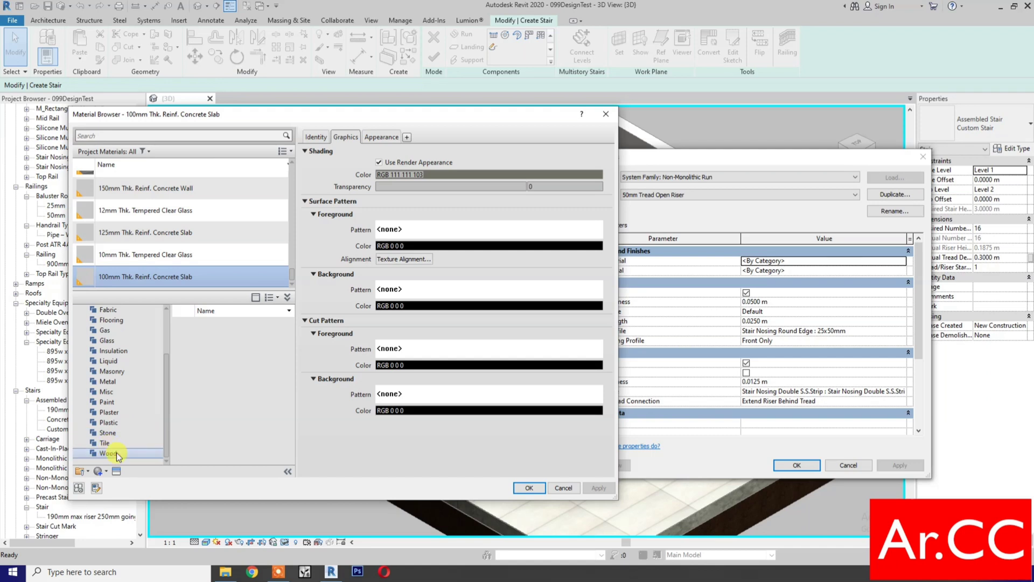
scroll(232, 431, down, 5)
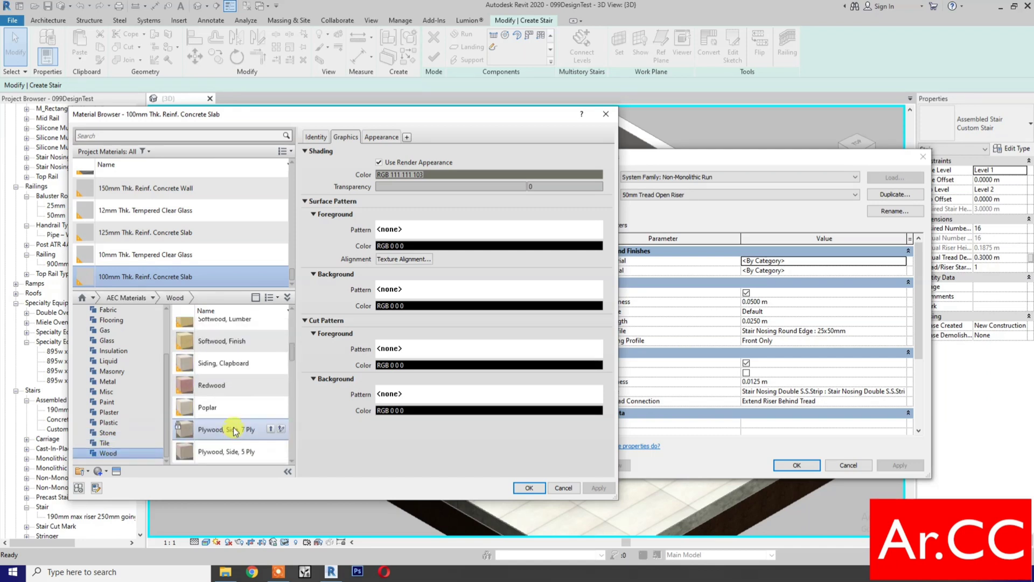
scroll(234, 426, up, 4)
scroll(234, 425, up, 1)
scroll(234, 426, down, 4)
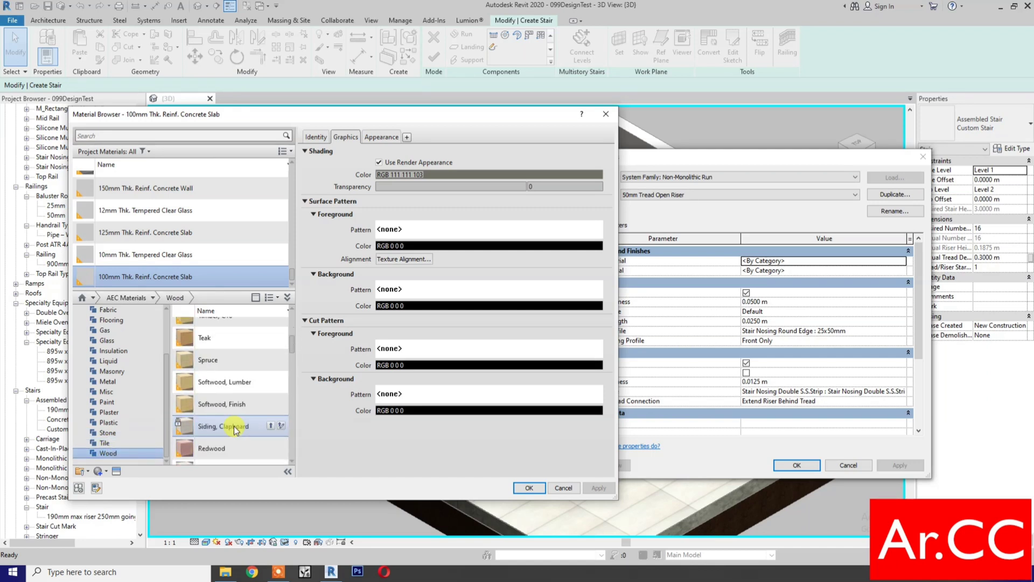
scroll(234, 425, down, 3)
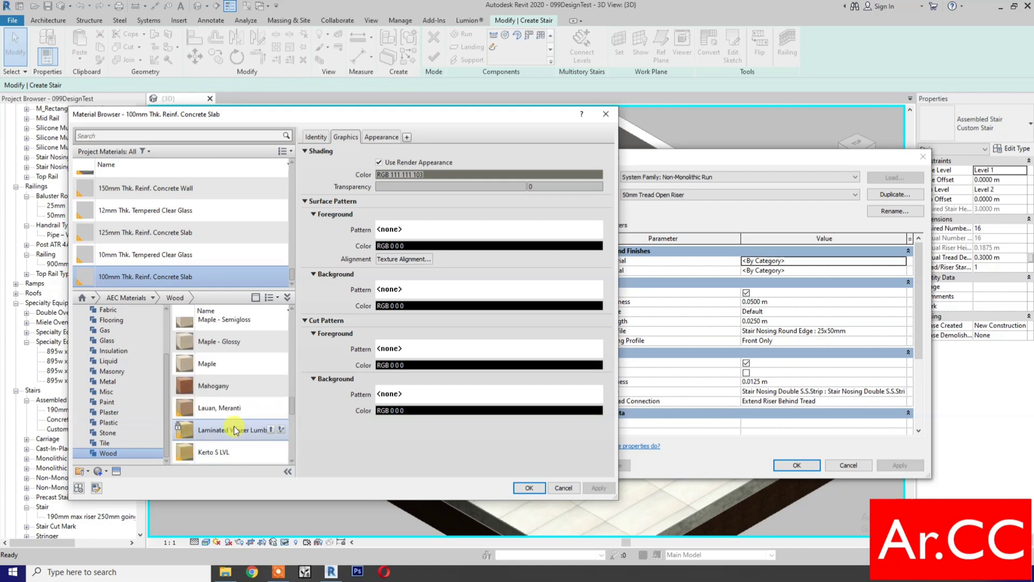
scroll(234, 429, up, 1)
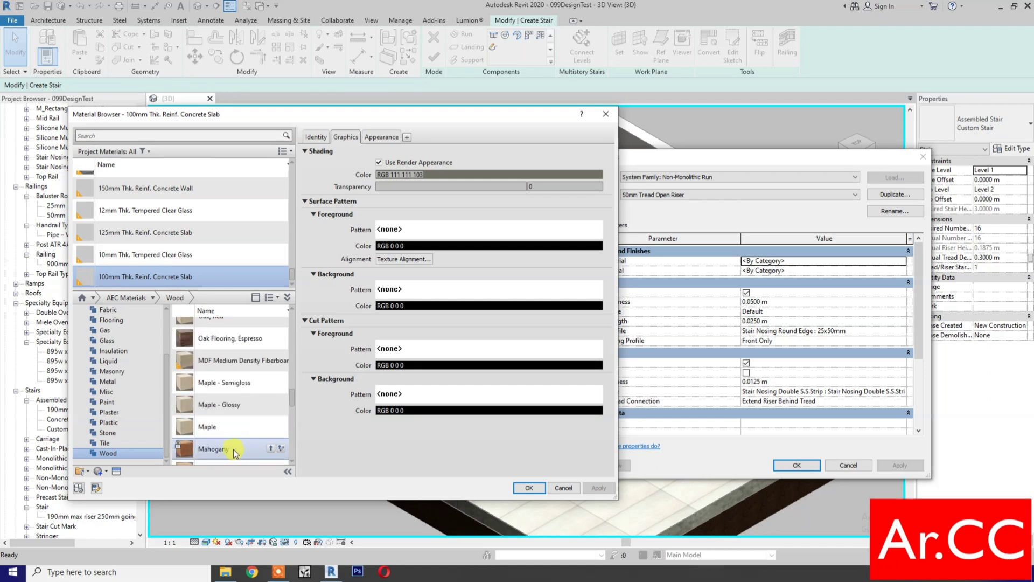
click(270, 448)
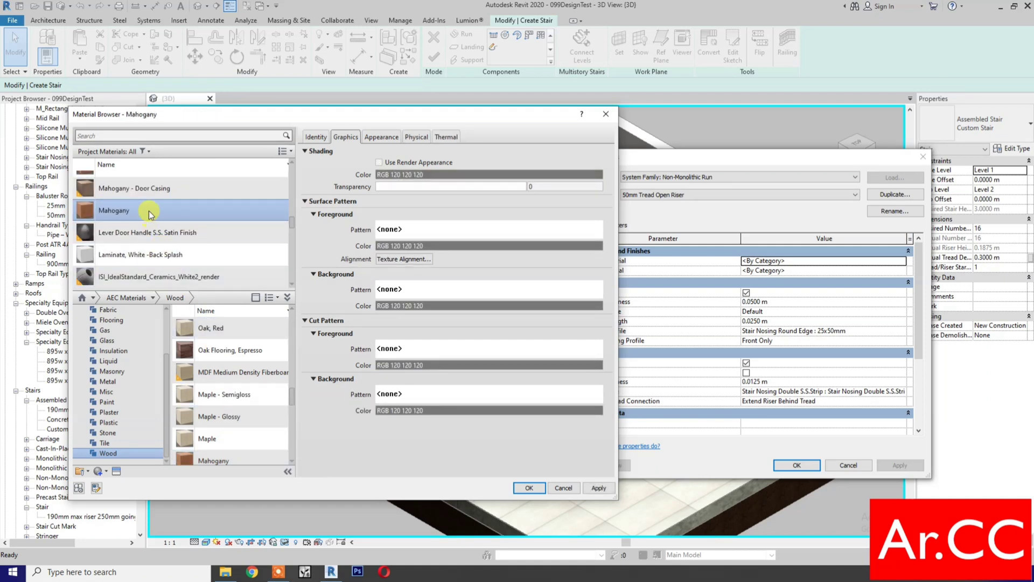
Step: Rename the material to 'Mahogany Stair Treads' and confirm it as the Tread Material
right_click(148, 211)
click(179, 243)
click(168, 212)
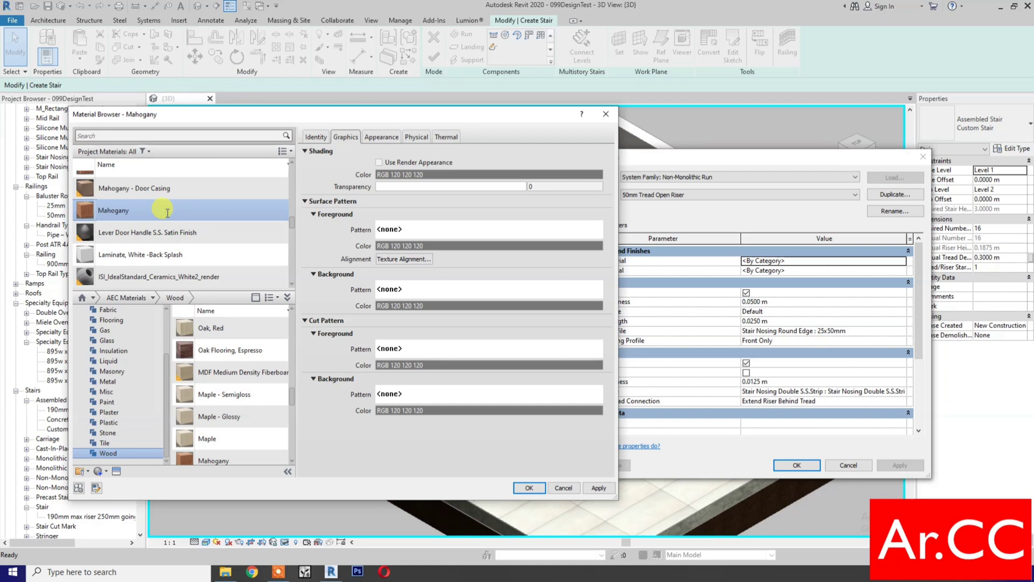
text(Stair Treads)
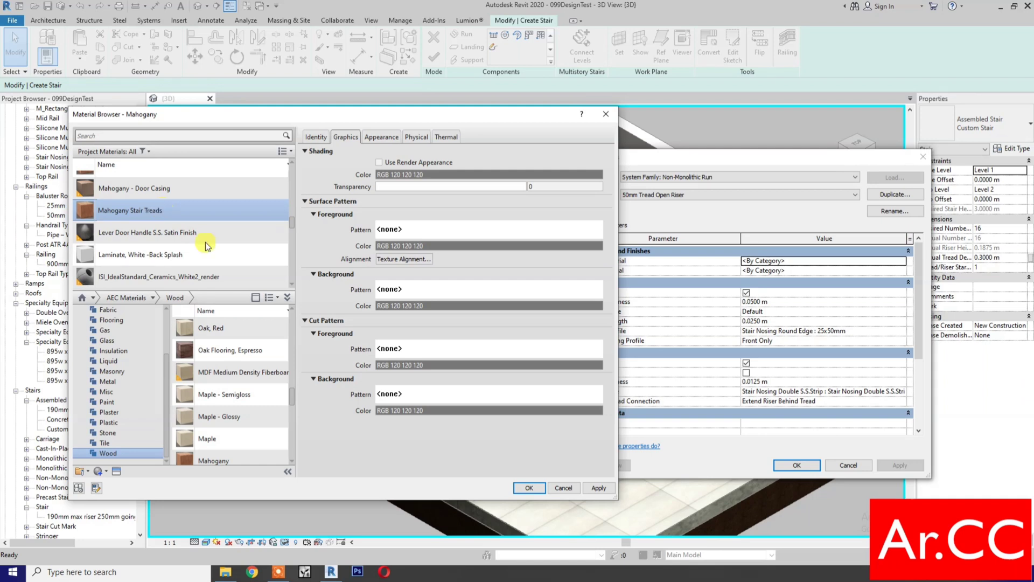
click(525, 490)
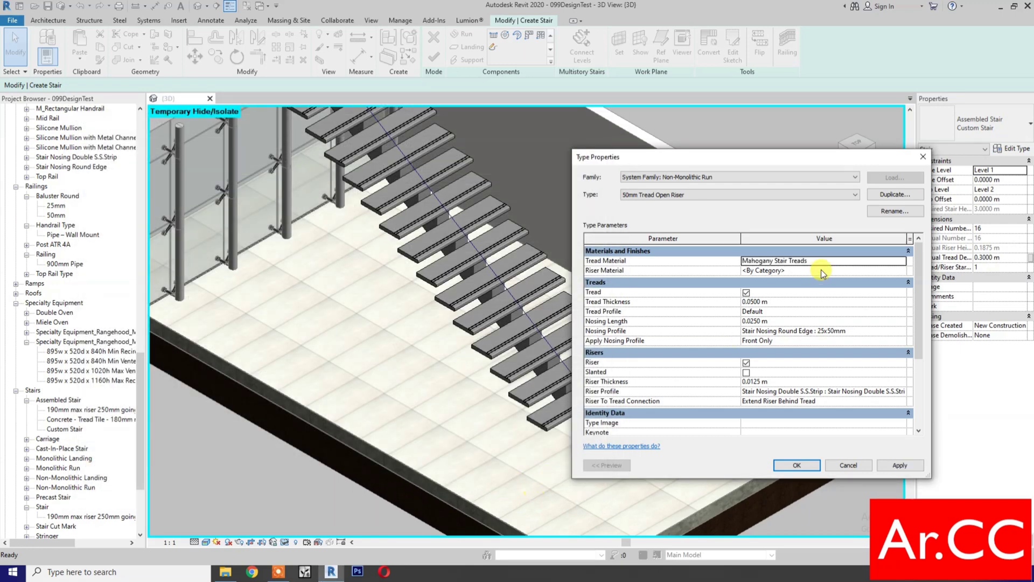
Step: Set the riser material to Stainless Steel, Polished, renamed '- Stair Nosing'
click(864, 270)
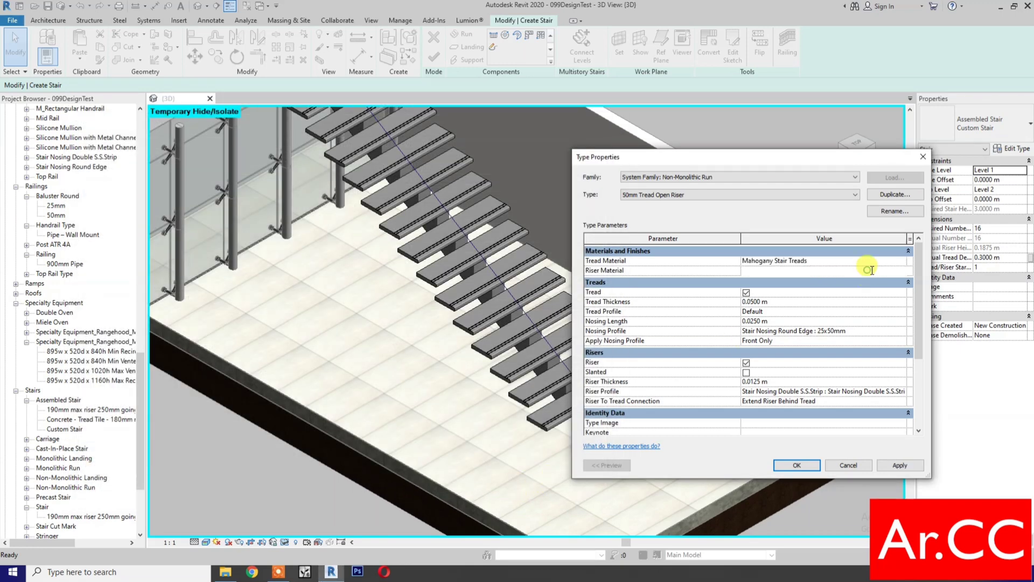
click(903, 271)
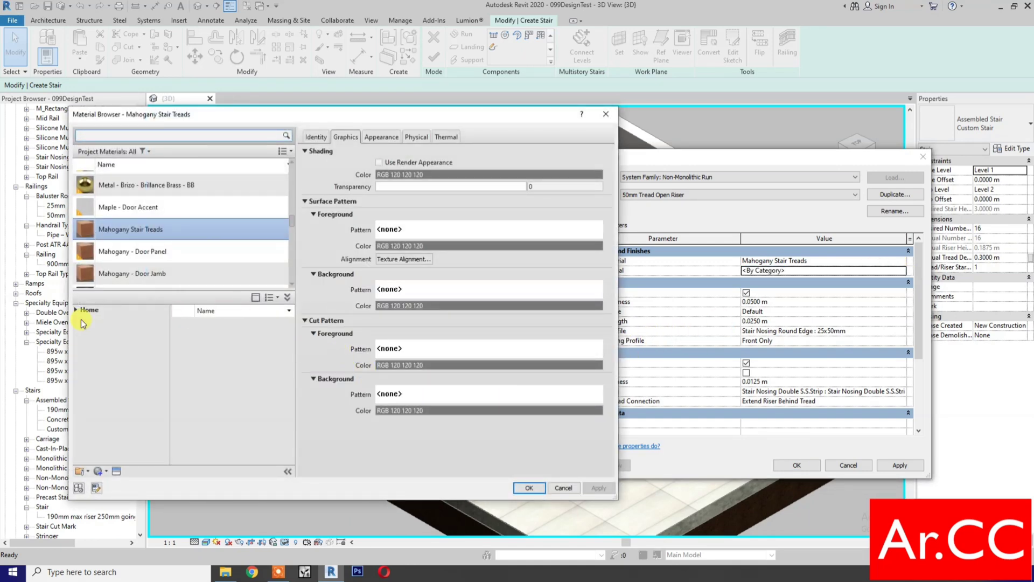
click(76, 310)
double_click(80, 330)
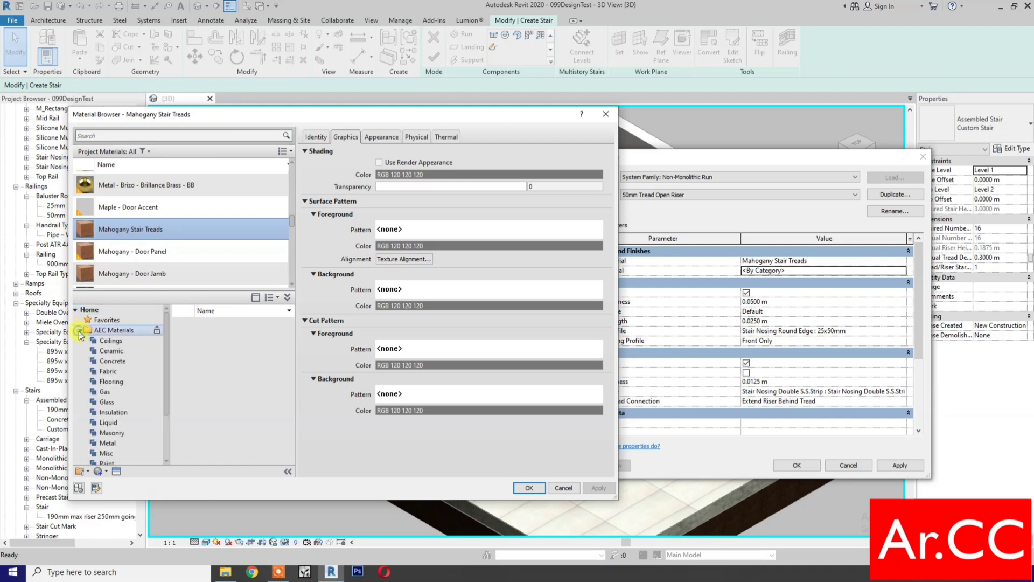
scroll(120, 434, down, 2)
click(126, 382)
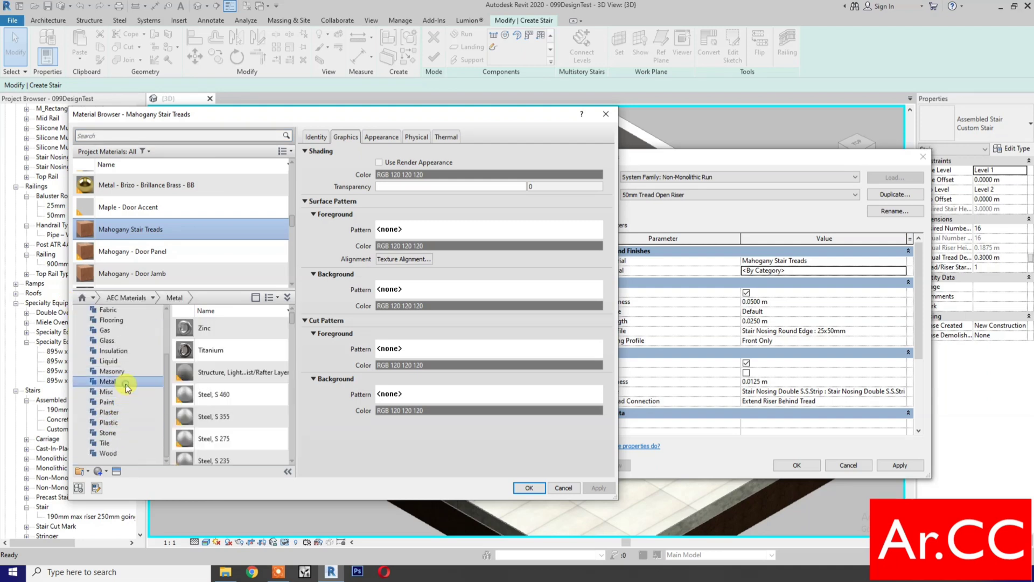
scroll(228, 407, down, 5)
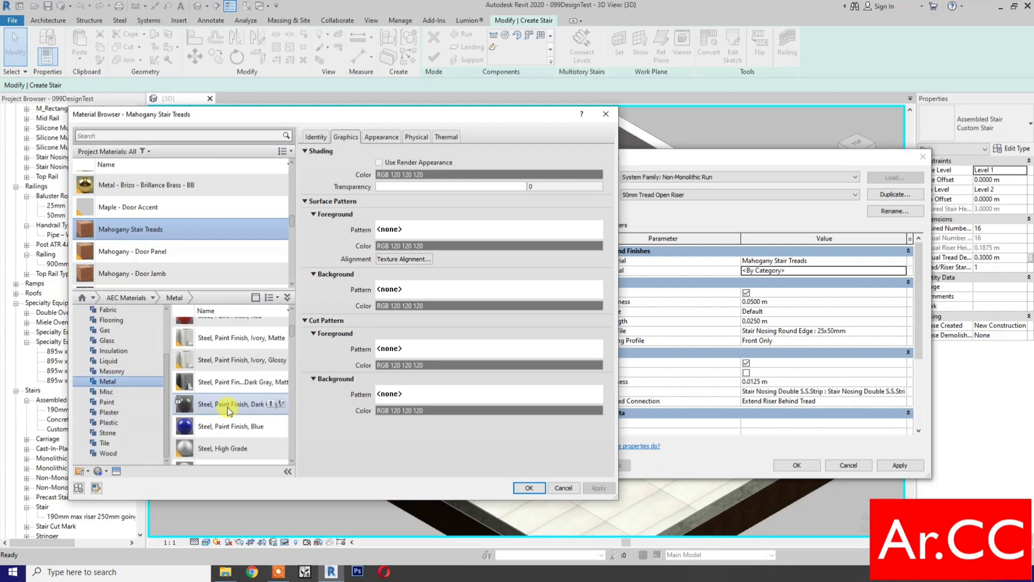
scroll(228, 407, down, 3)
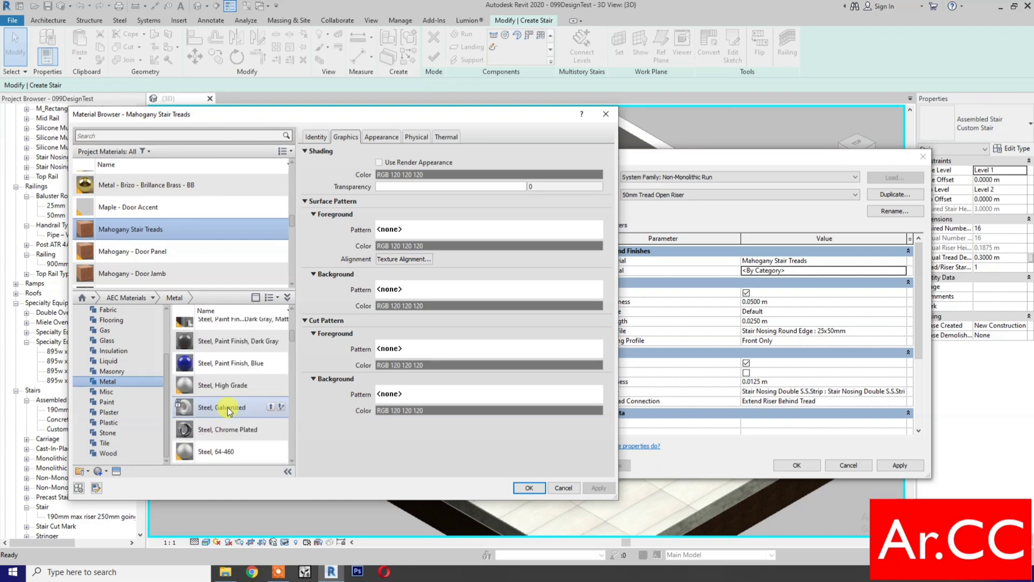
scroll(227, 407, down, 6)
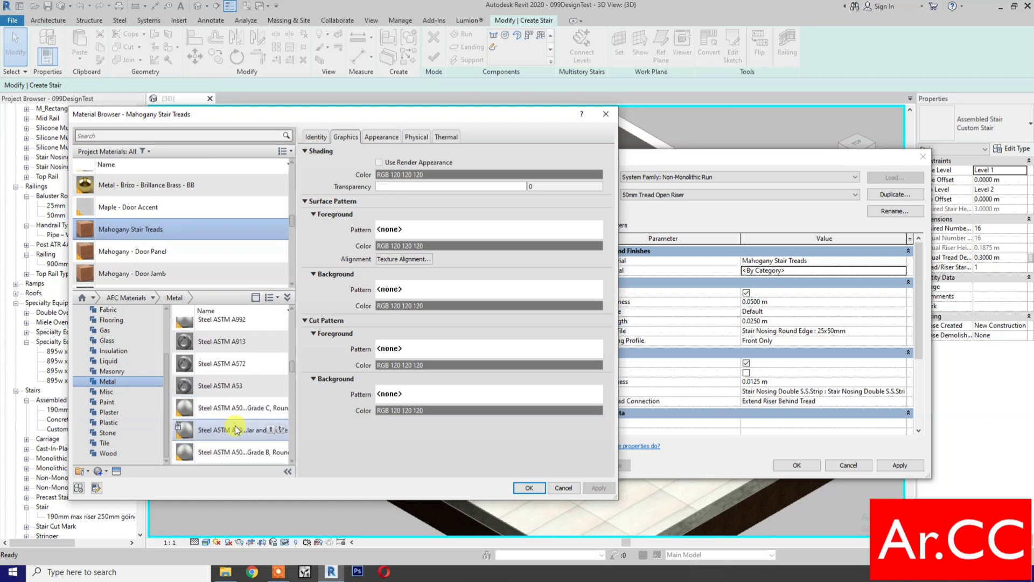
scroll(235, 452, down, 6)
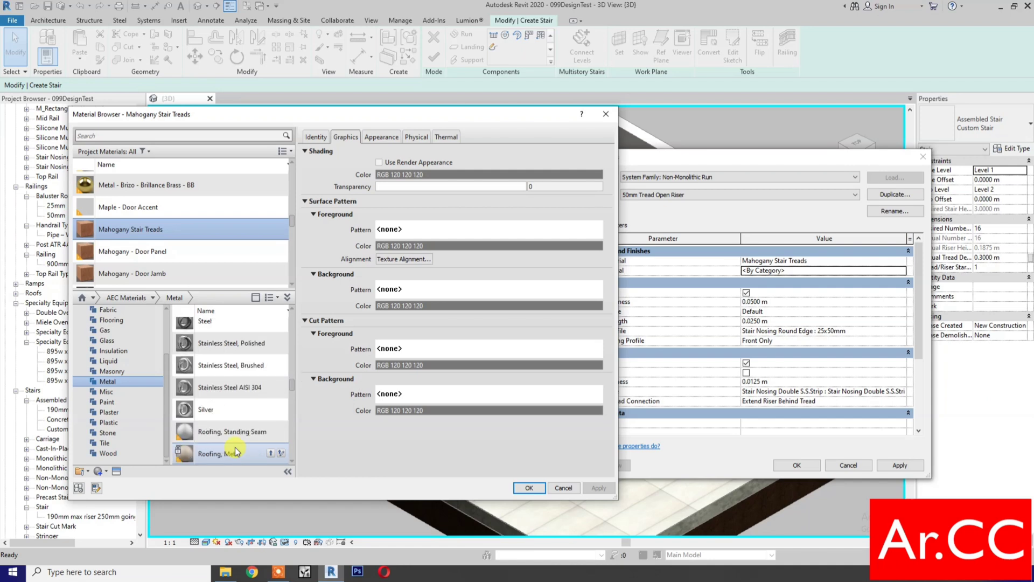
double_click(257, 345)
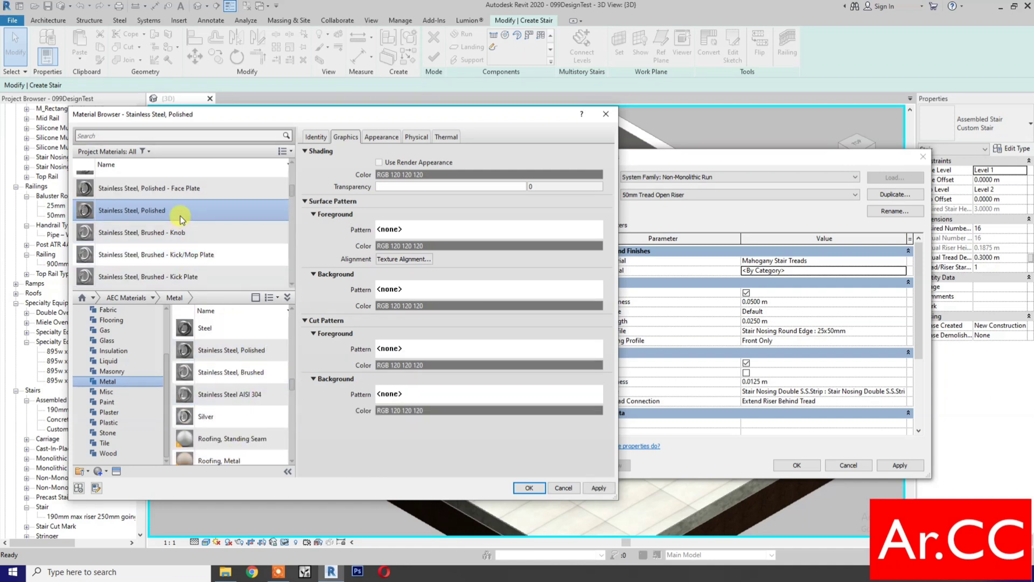
right_click(182, 212)
click(212, 241)
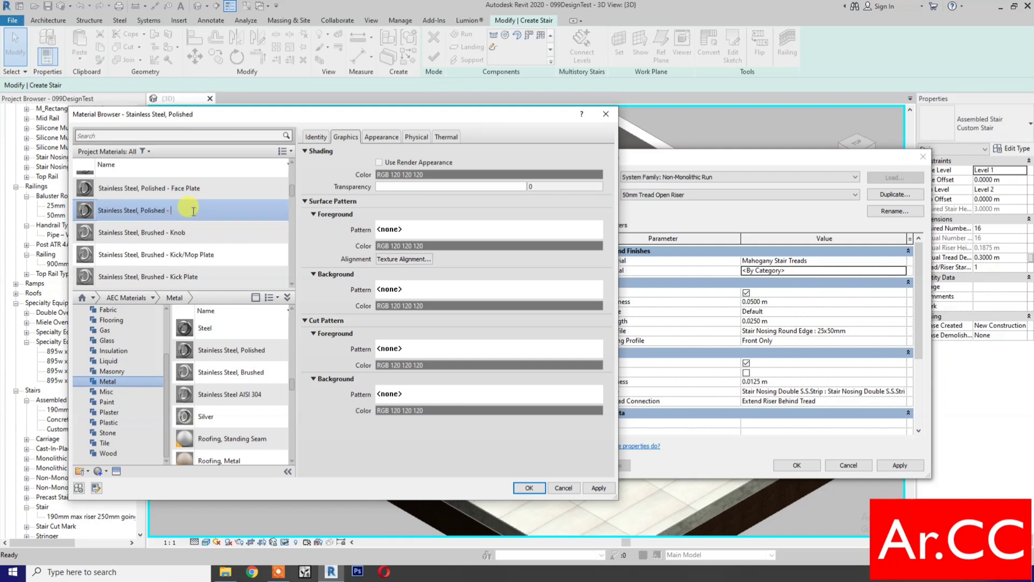
text(Stair Nosing)
click(520, 488)
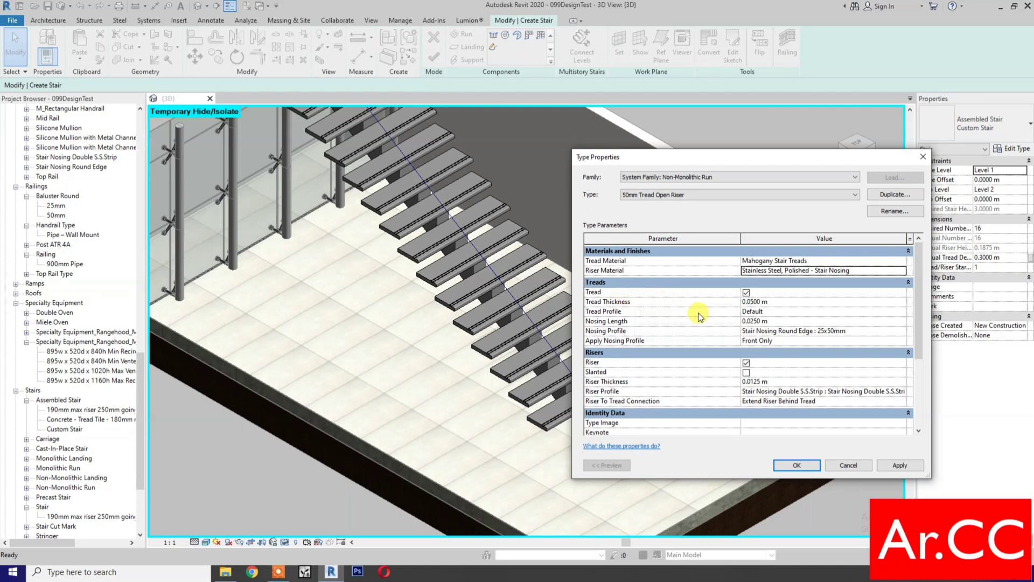
Step: Apply nosing on Front, Left and Right, extend treads under risers, and apply the changes
click(752, 321)
click(901, 341)
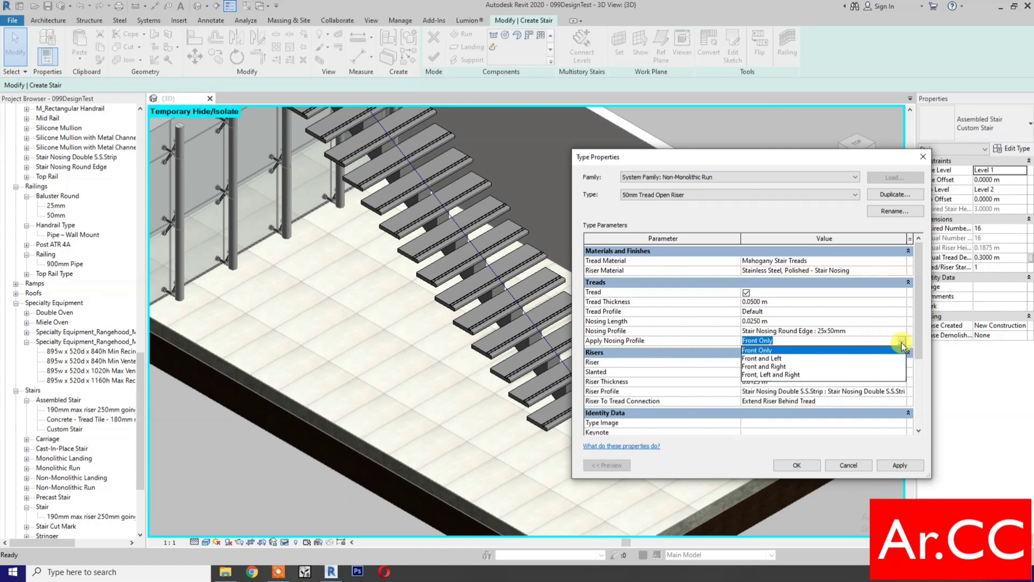
click(767, 374)
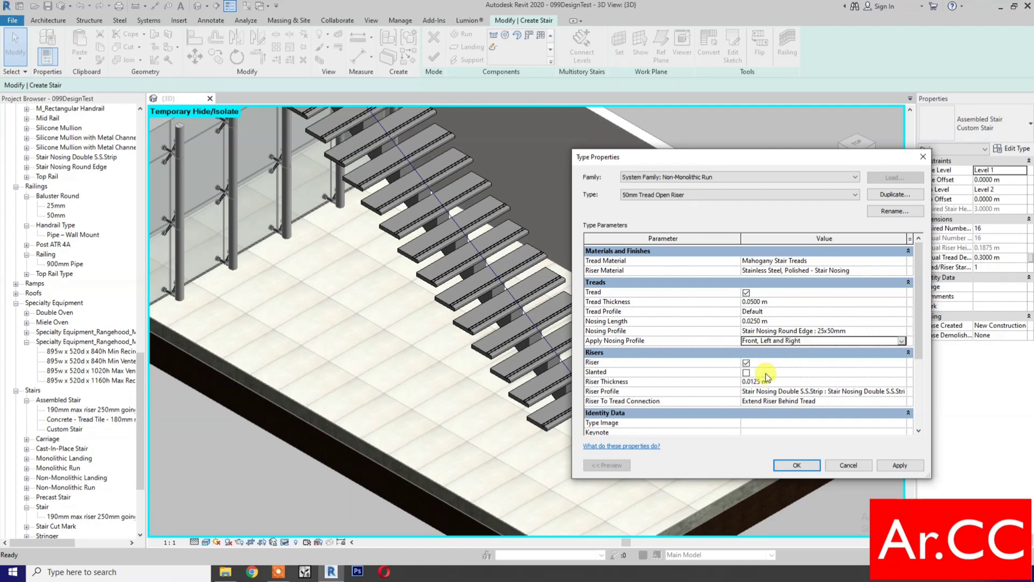
click(895, 401)
click(901, 401)
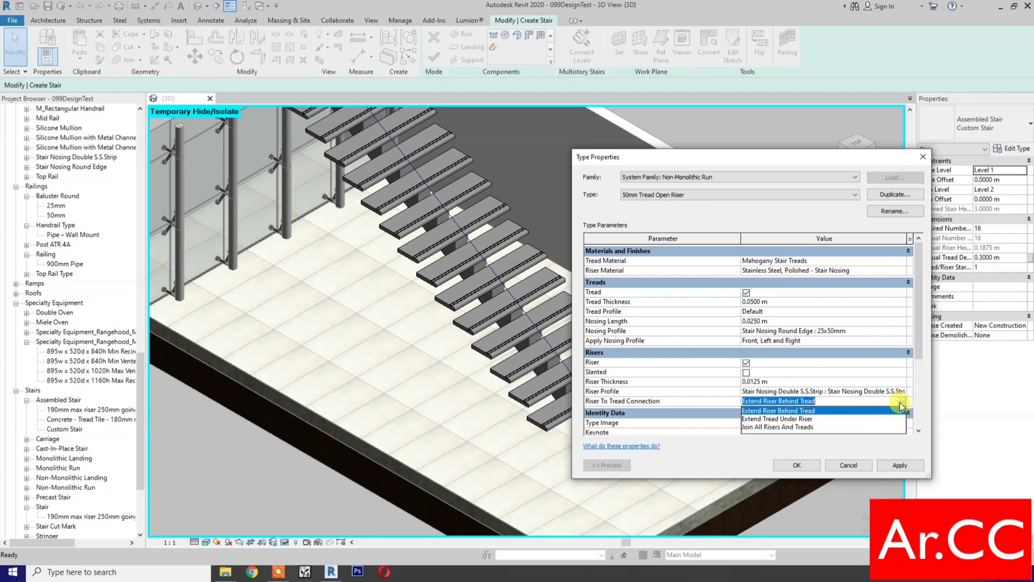
click(840, 419)
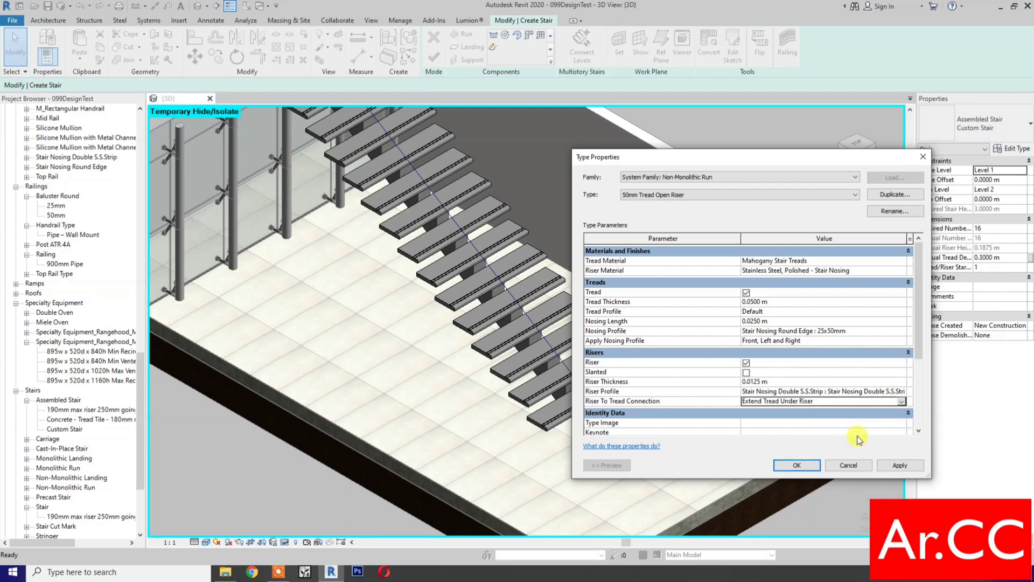
click(894, 467)
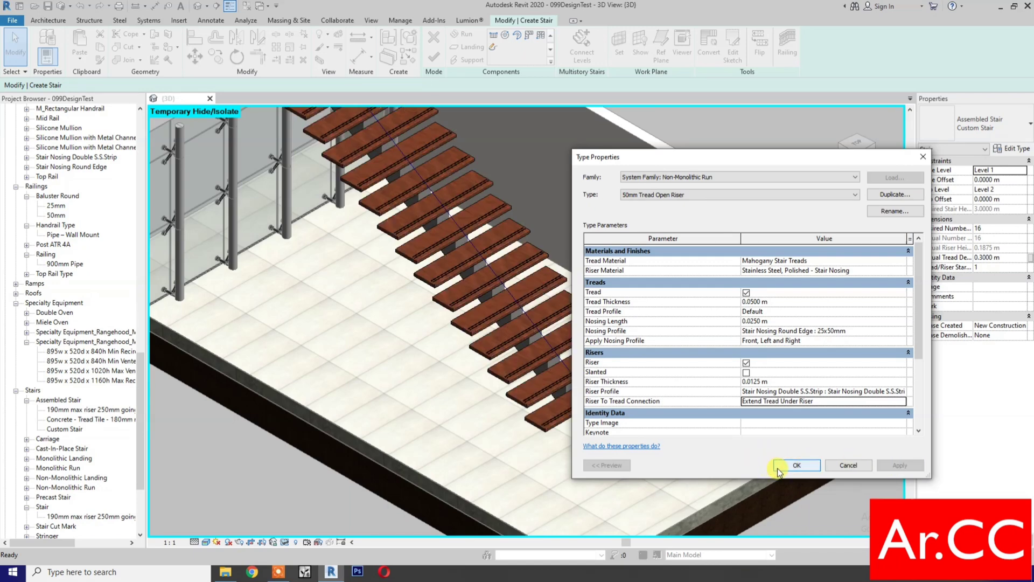
scroll(787, 399, down, 2)
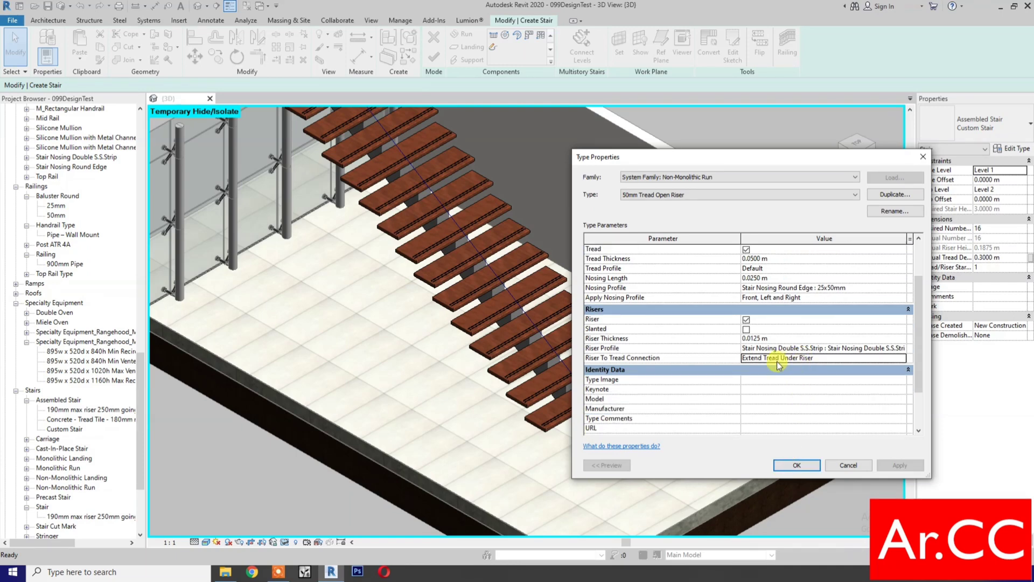
Step: Accept the run type settings and open the middle support's type properties
click(797, 465)
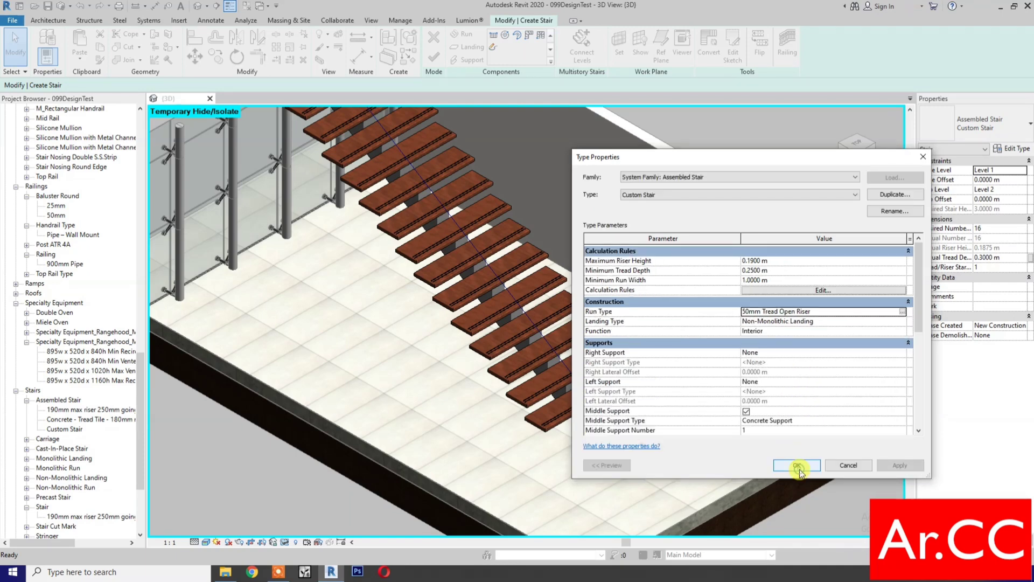
scroll(802, 403, down, 2)
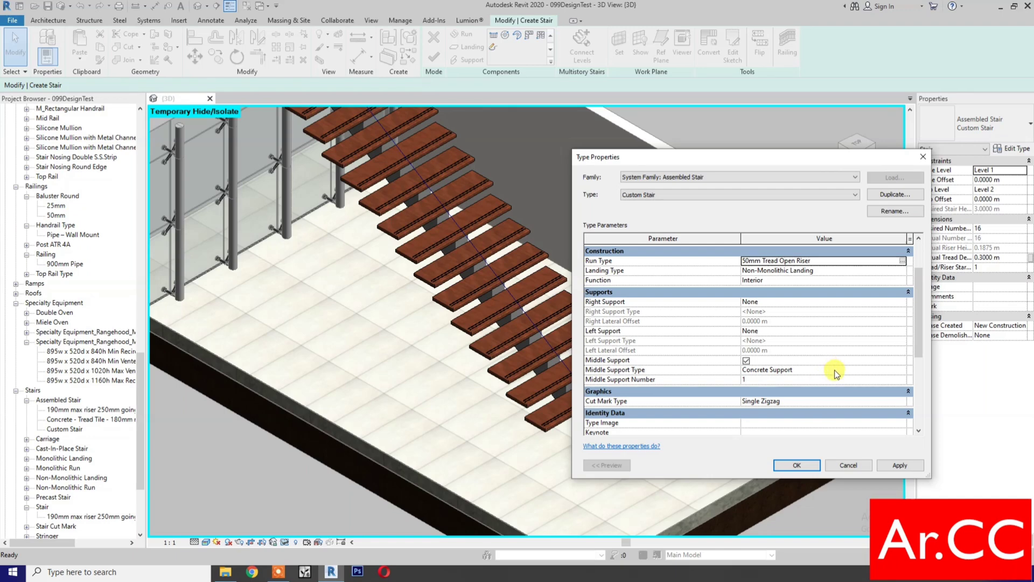
click(891, 371)
click(903, 371)
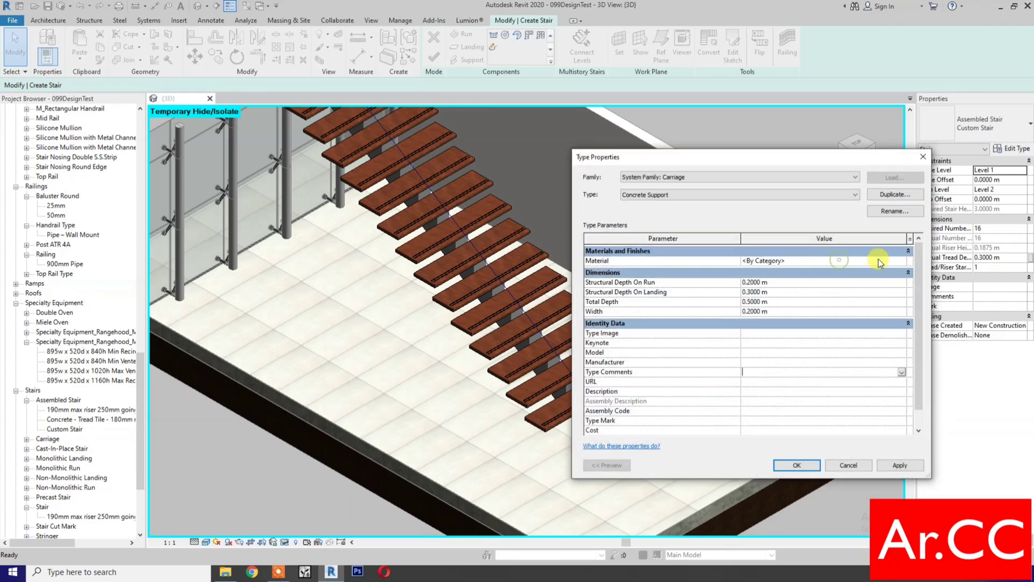
Step: Assign the carriage Concrete, Precast Smooth, Light Grey, renamed '- Stair Support'
click(892, 262)
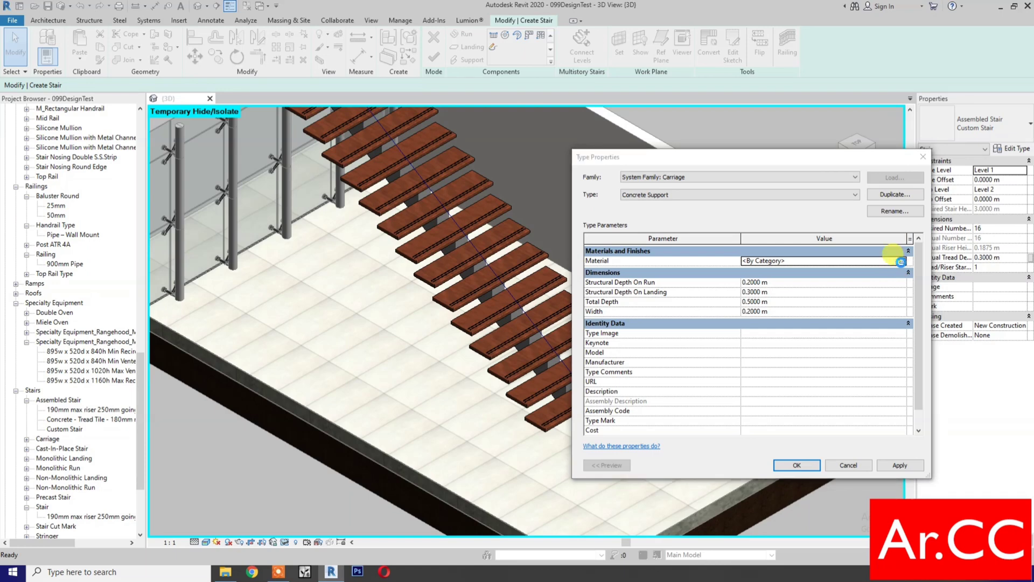
click(902, 262)
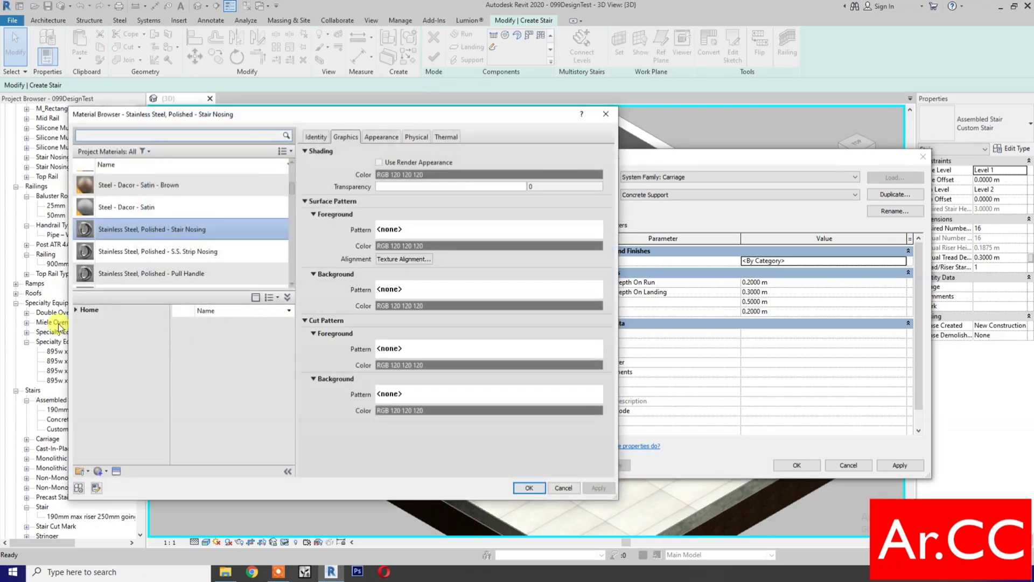
click(77, 310)
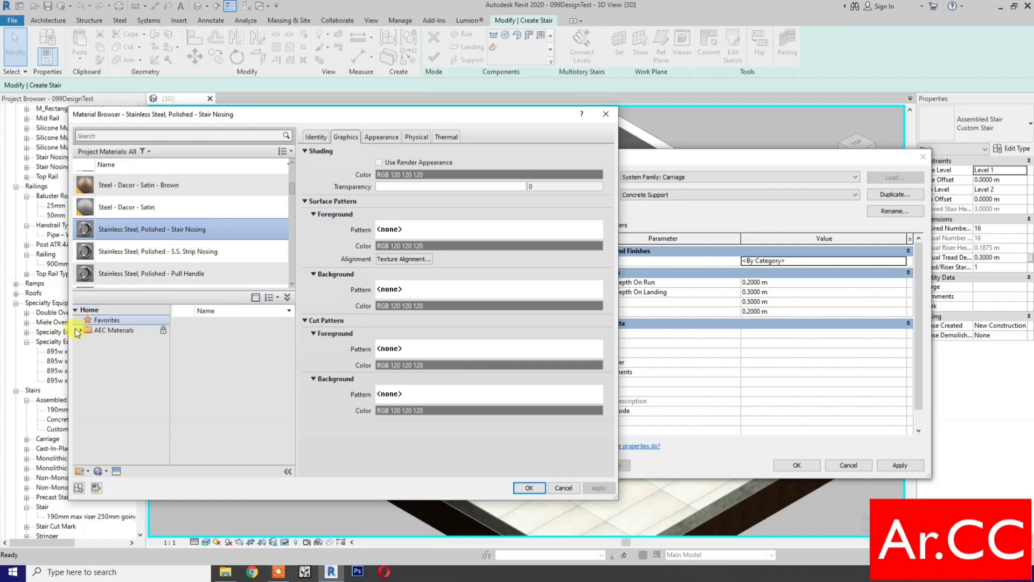
click(80, 330)
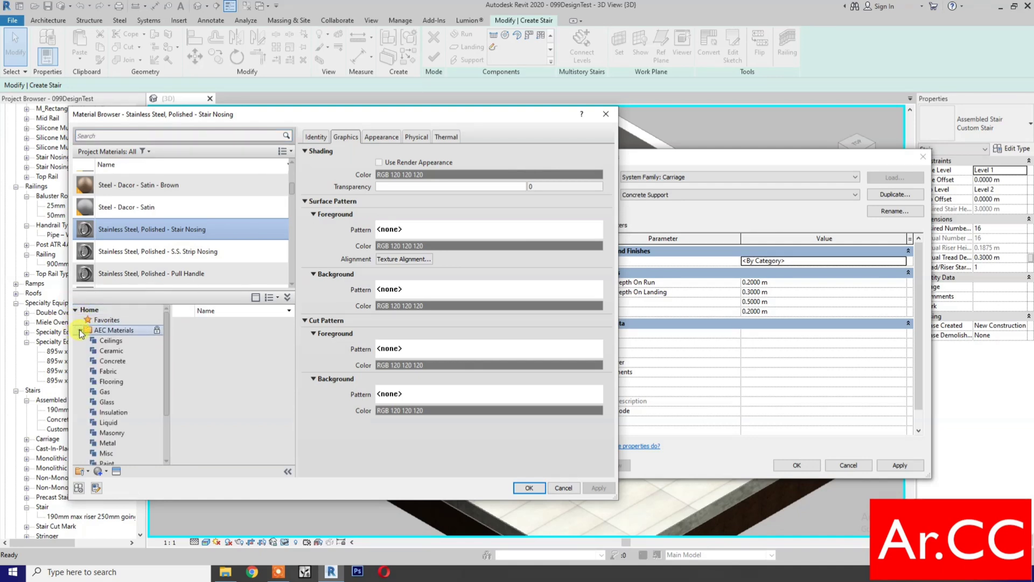
click(92, 362)
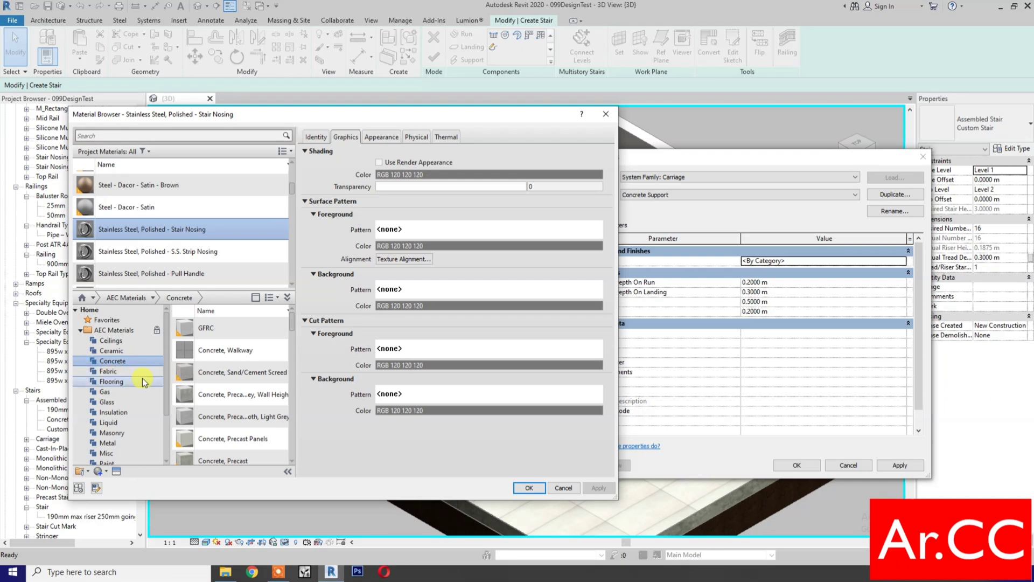
scroll(250, 447, down, 1)
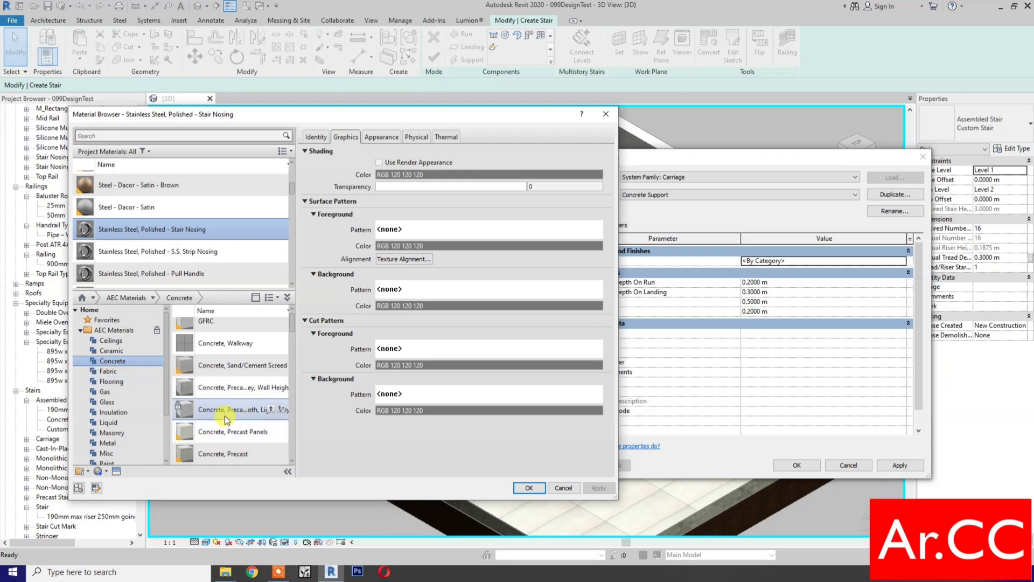
click(269, 409)
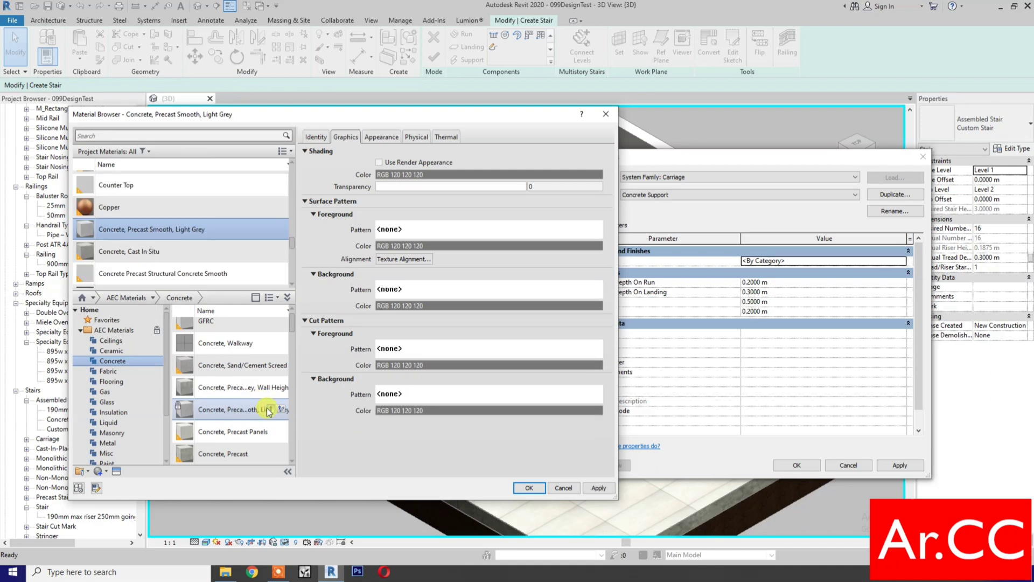
right_click(221, 229)
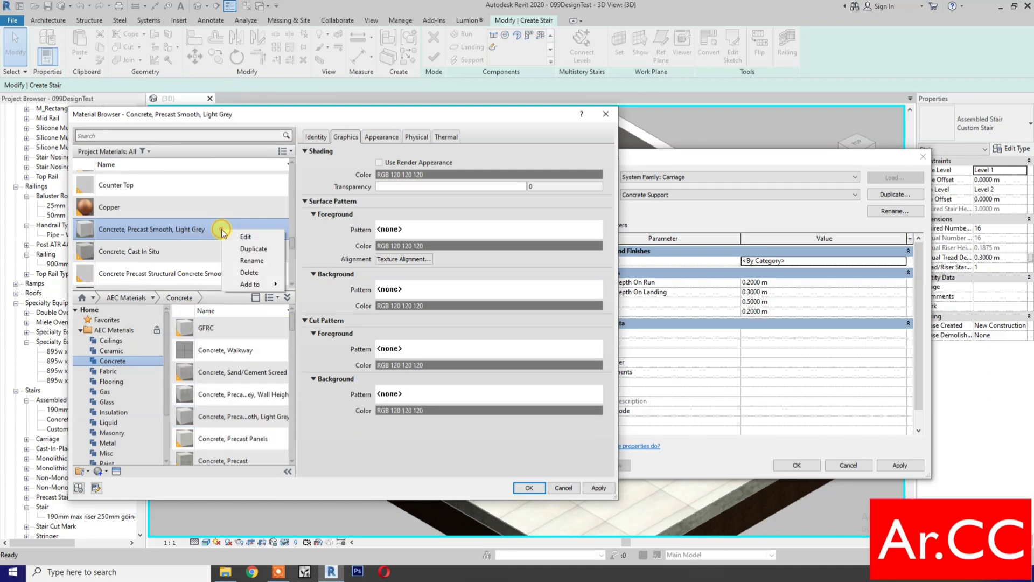
click(252, 260)
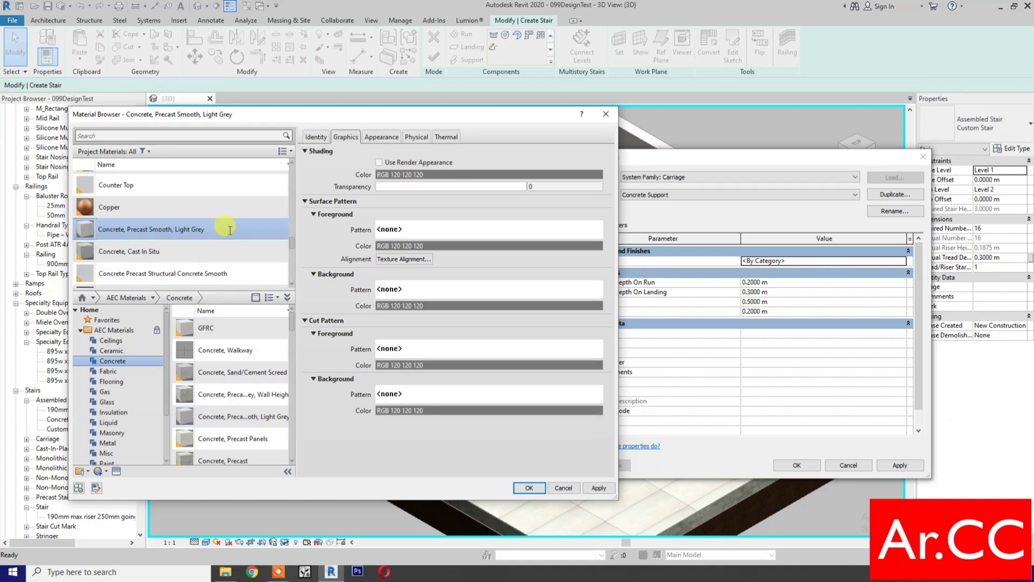
text(- Stair Support)
key(Return)
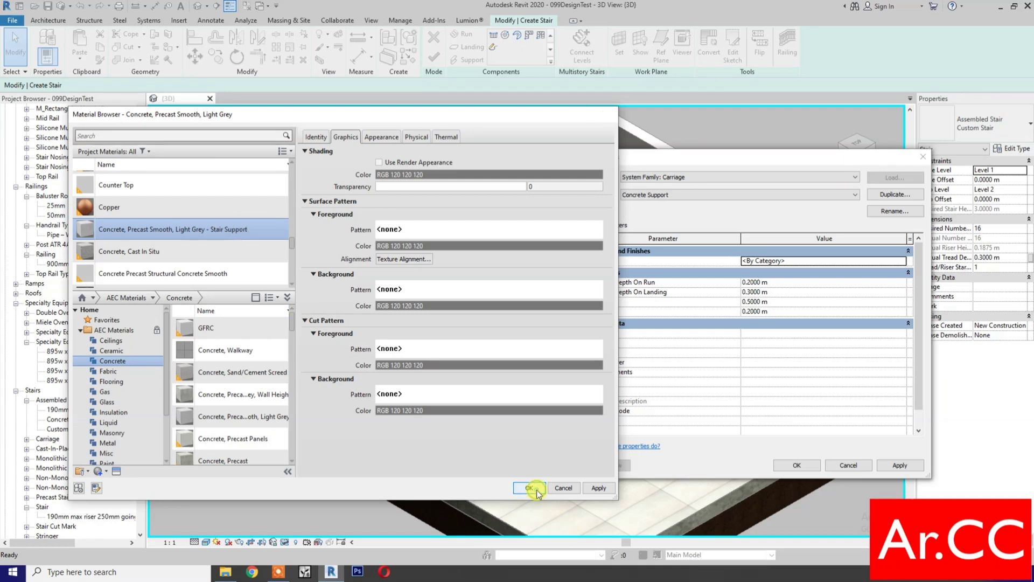
click(529, 488)
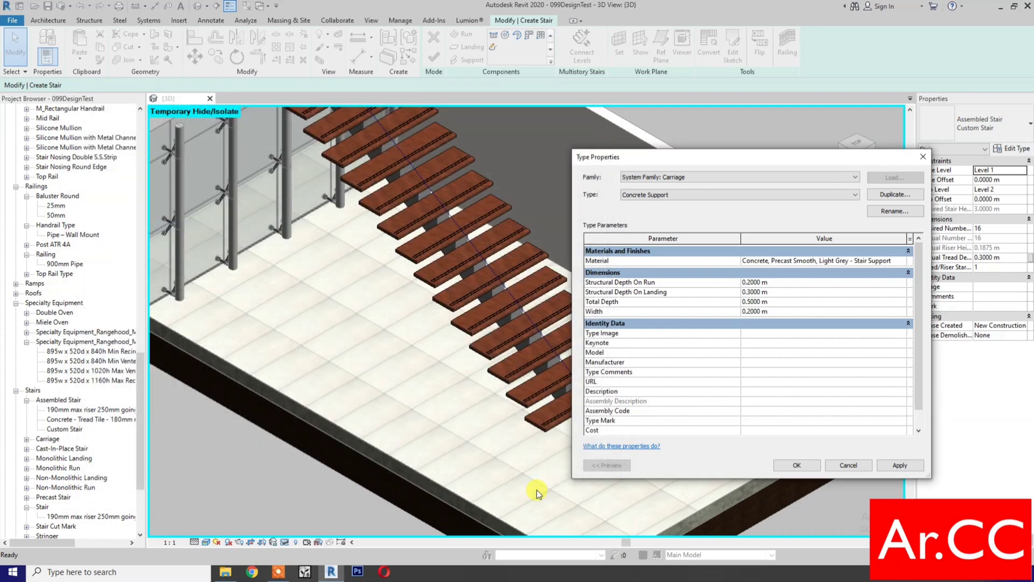
Step: Apply the carriage material change and close both Type Properties dialogs
click(903, 465)
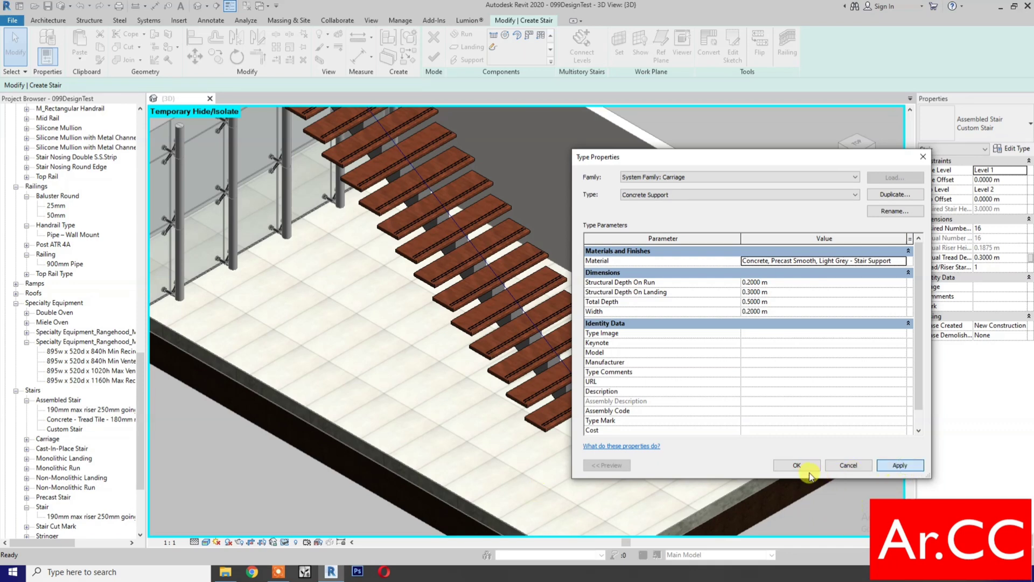
click(797, 466)
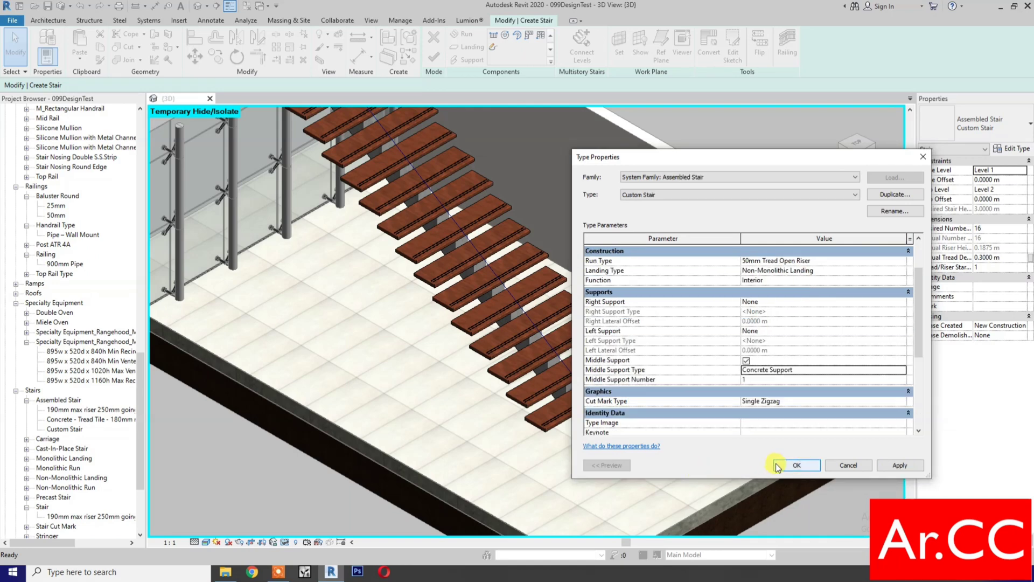
click(779, 464)
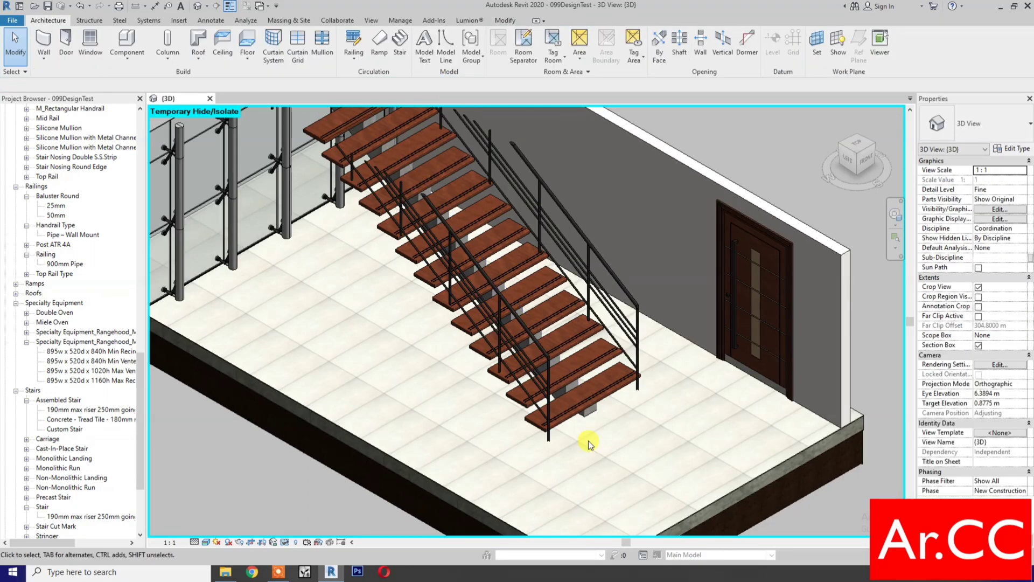
Step: Delete the stair railing, then zoom in and select the stair
click(548, 385)
key(Escape)
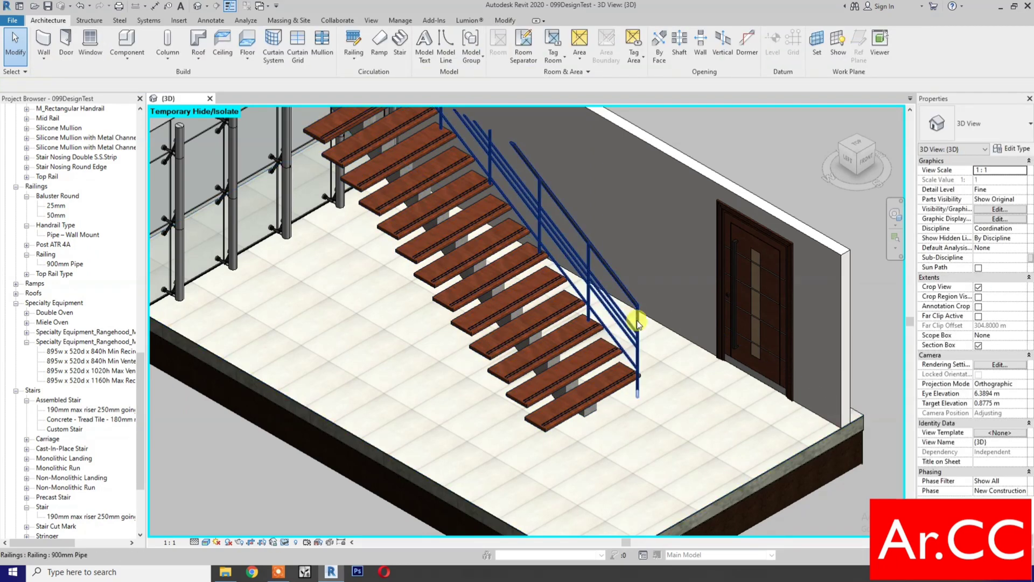
click(638, 323)
key(Delete)
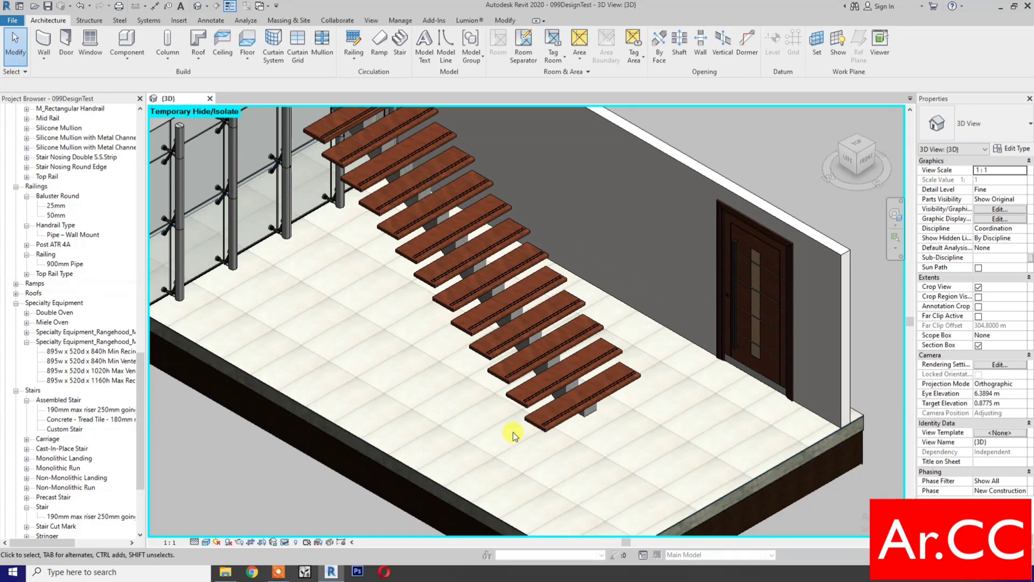
scroll(592, 420, up, 5)
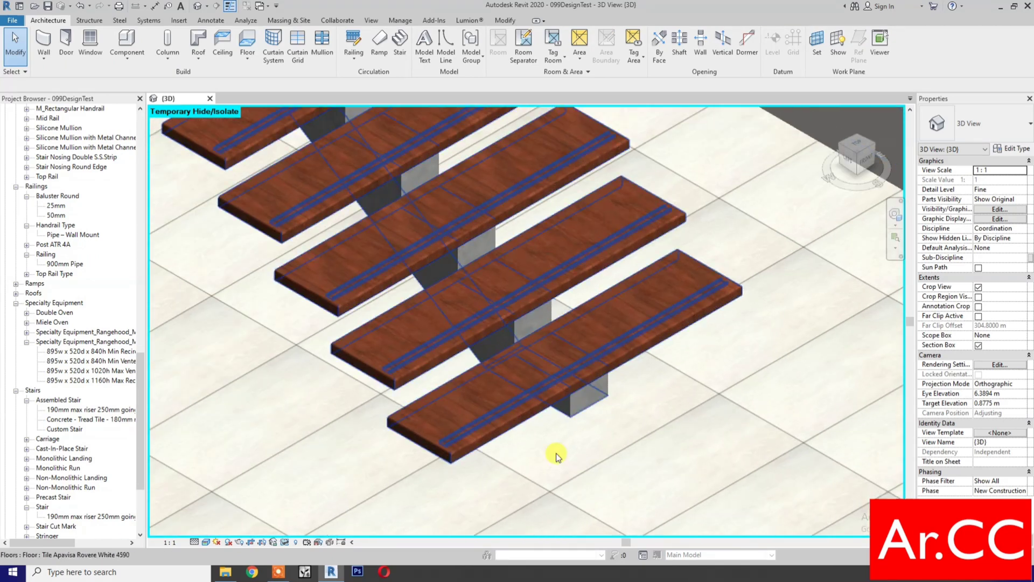
scroll(561, 458, up, 3)
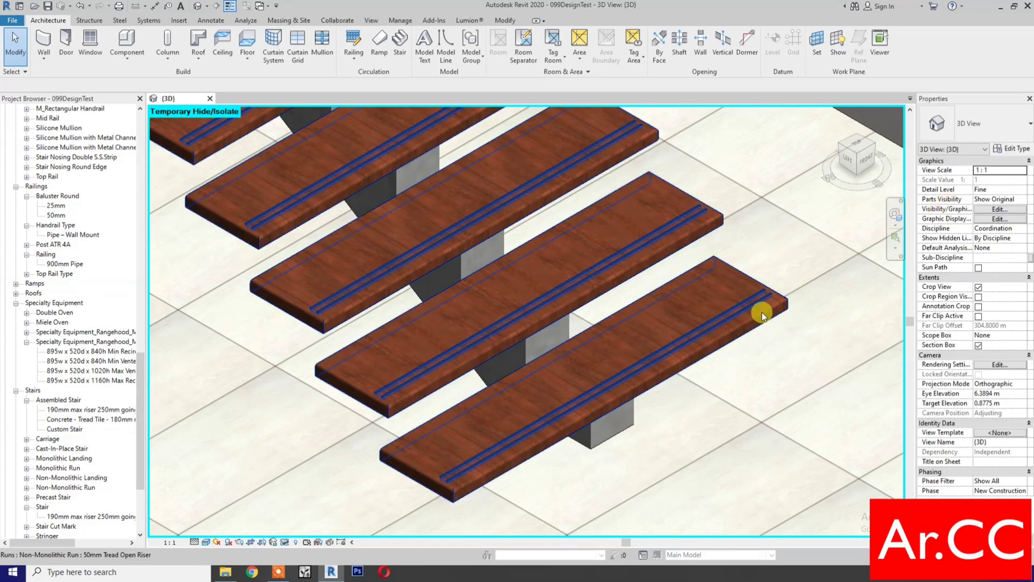
click(749, 329)
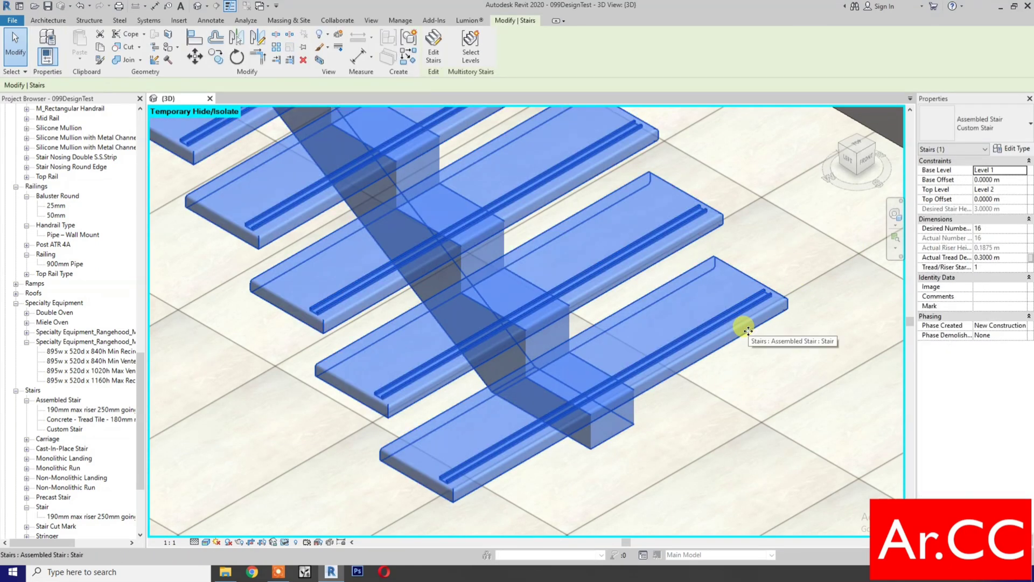
Step: Set the texture rotation of the 50mm Tread Open Riser tread material to 90
click(1015, 150)
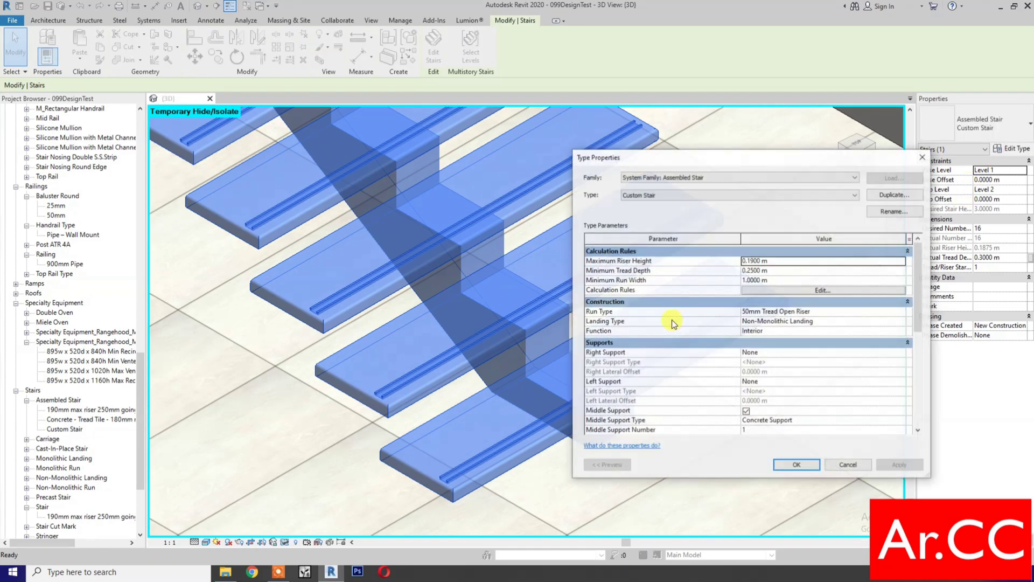
click(882, 312)
click(903, 311)
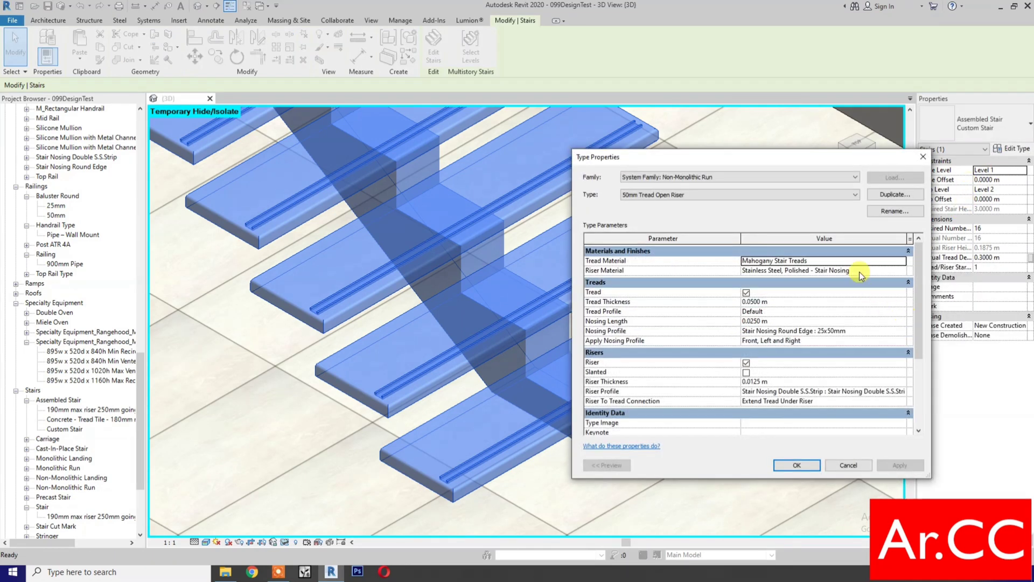
click(866, 261)
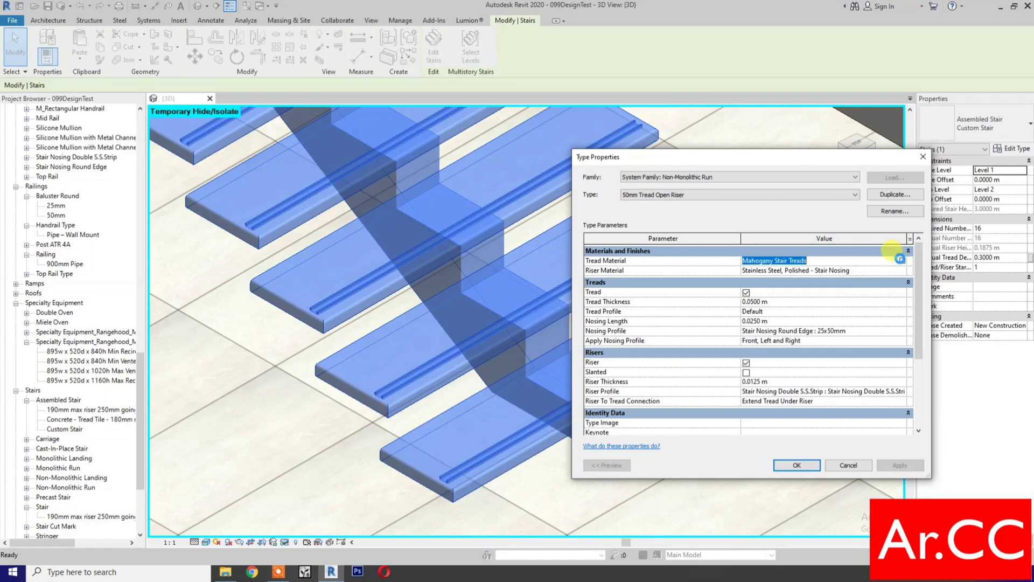
click(900, 260)
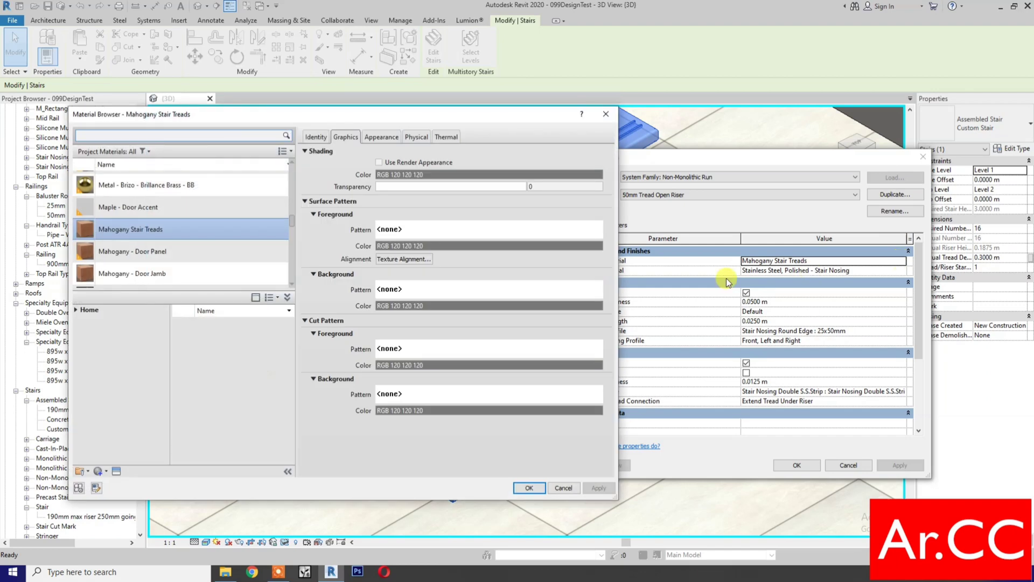
click(376, 138)
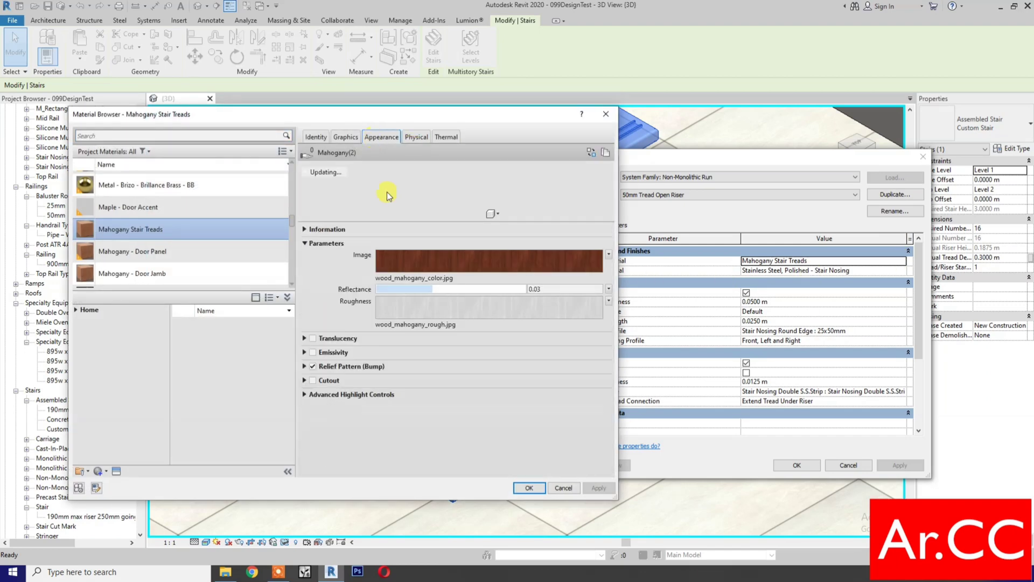
click(418, 262)
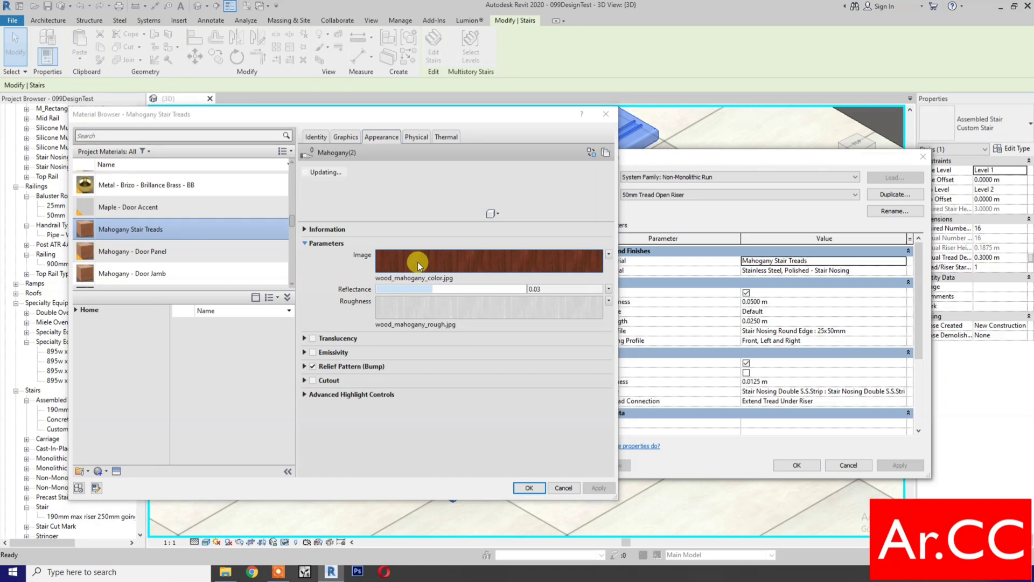
click(491, 374)
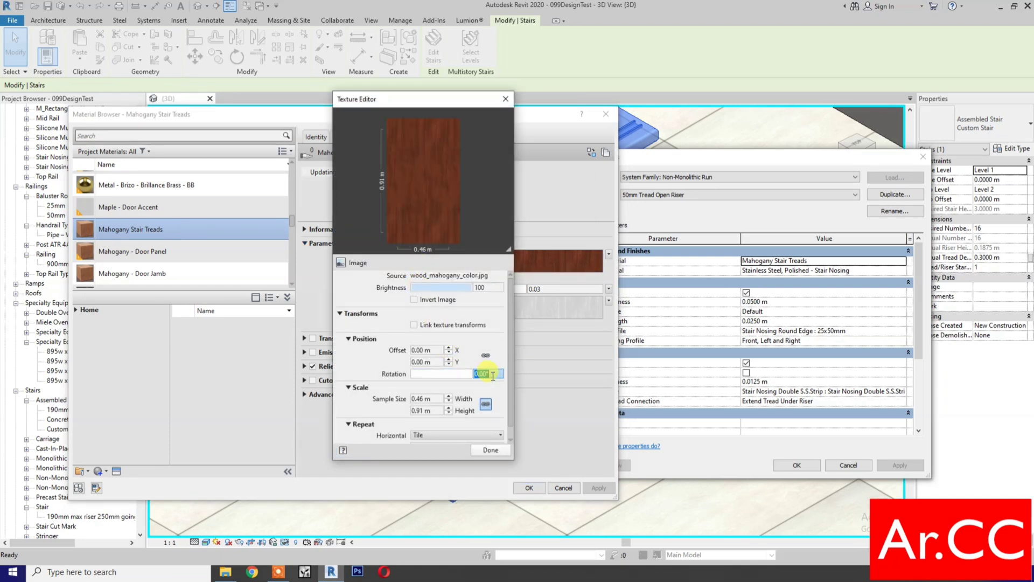
text(90)
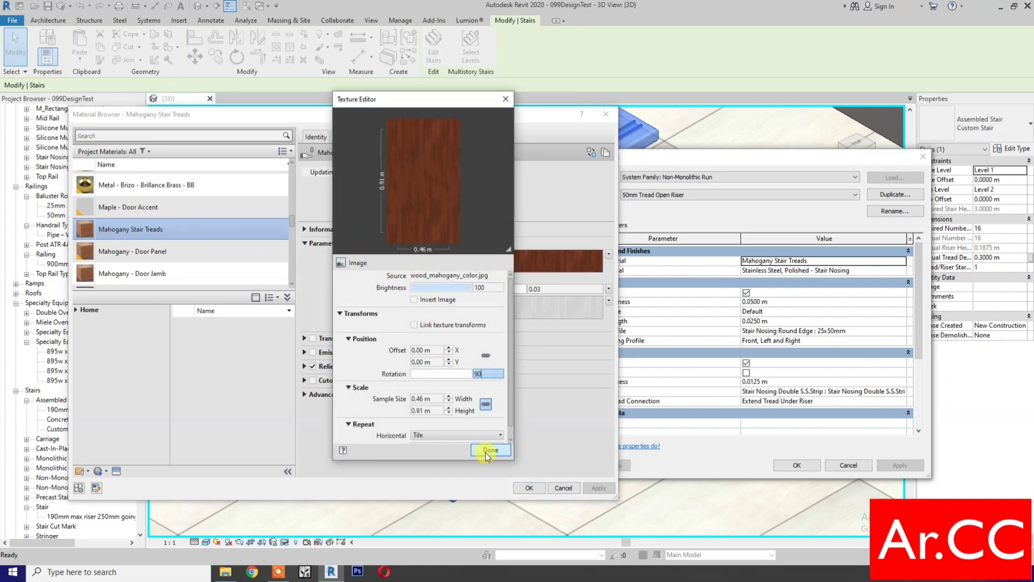
click(487, 454)
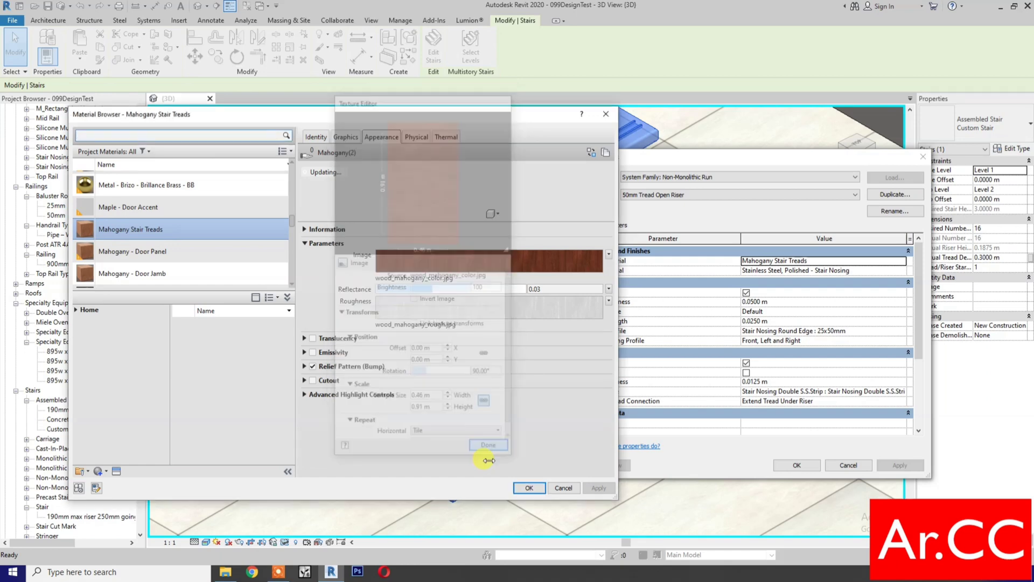
Step: Accept the material, close the run and stair type dialogs, and deselect the stair
click(524, 489)
click(792, 465)
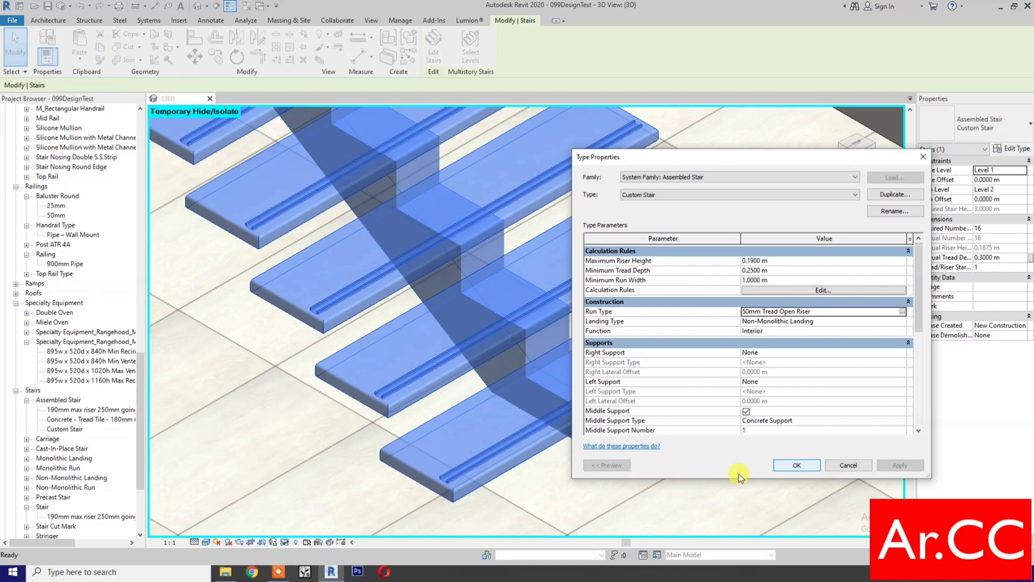
key(Return)
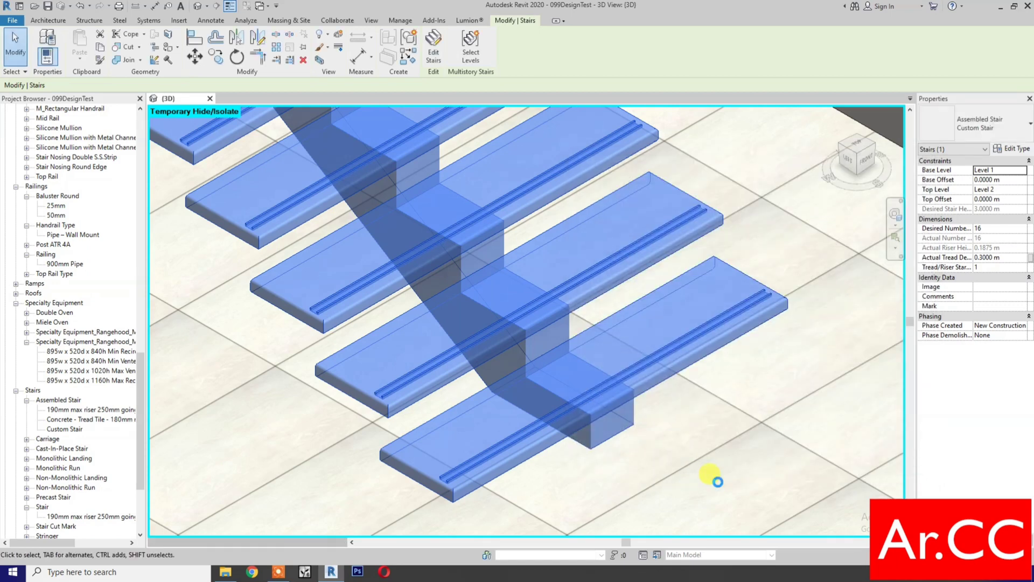
click(717, 482)
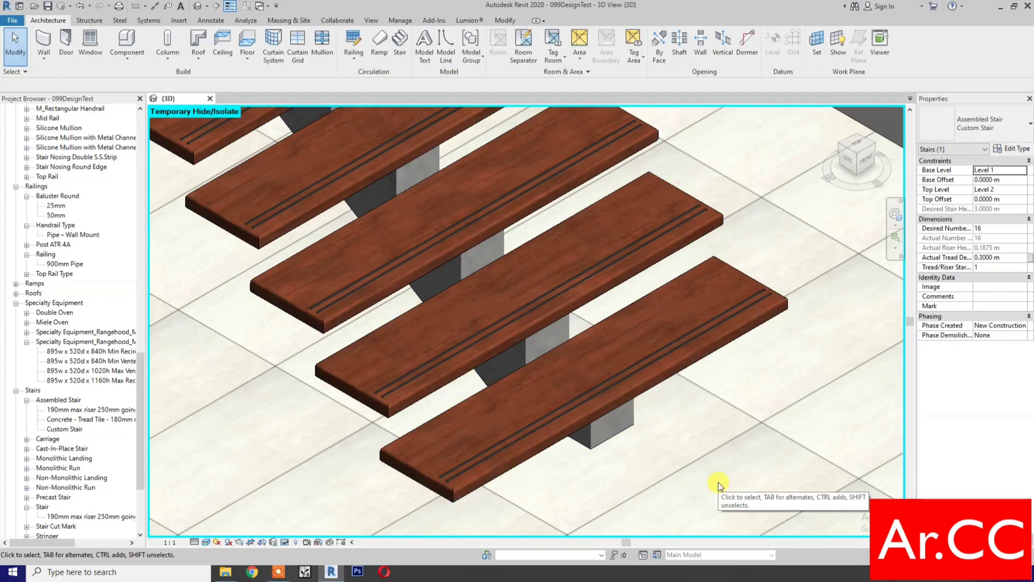
Step: Create a new family from the Metric Generic Model face based.rft template
click(12, 22)
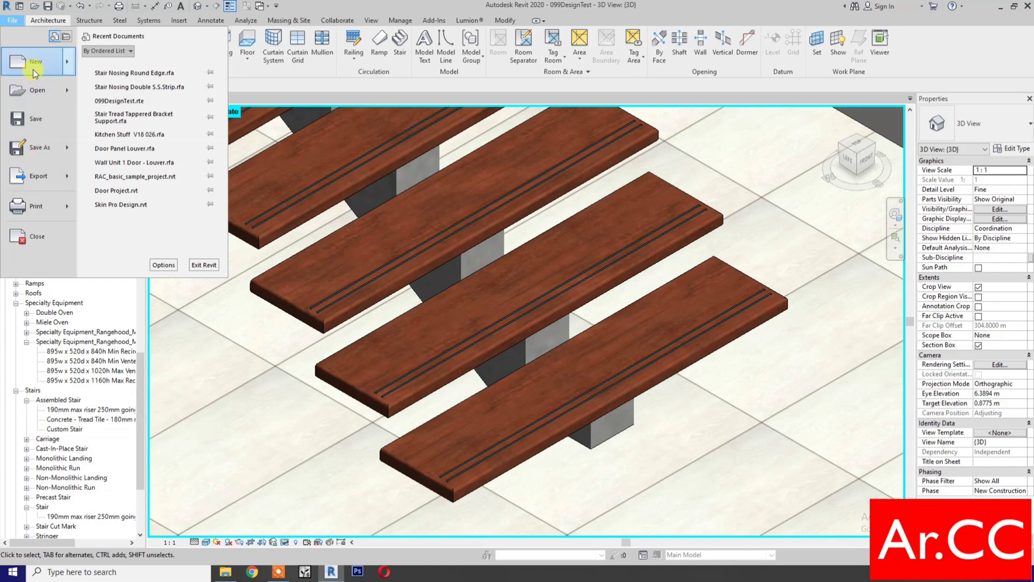
mouse_move(33, 69)
click(288, 227)
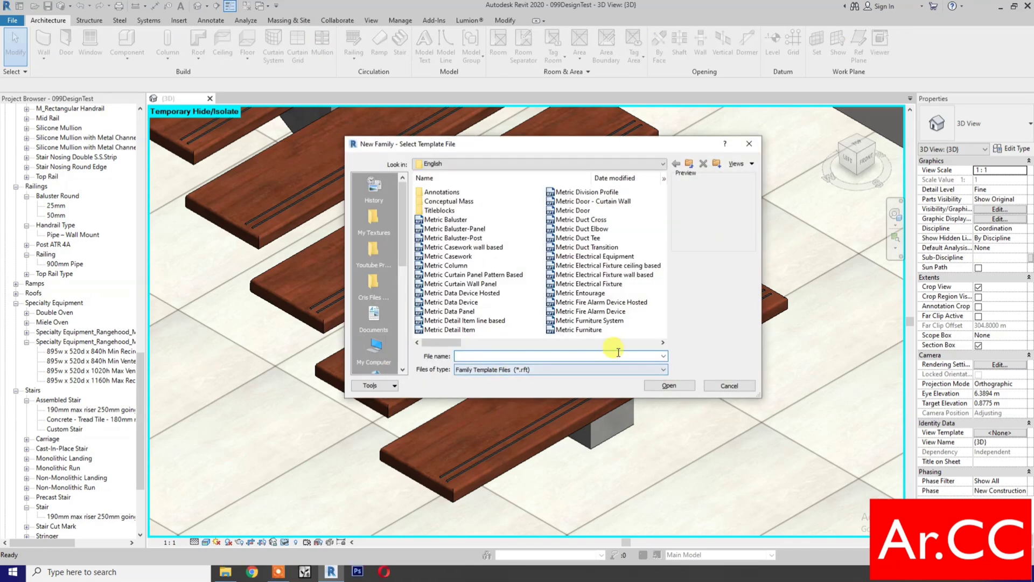
scroll(633, 323, down, 1)
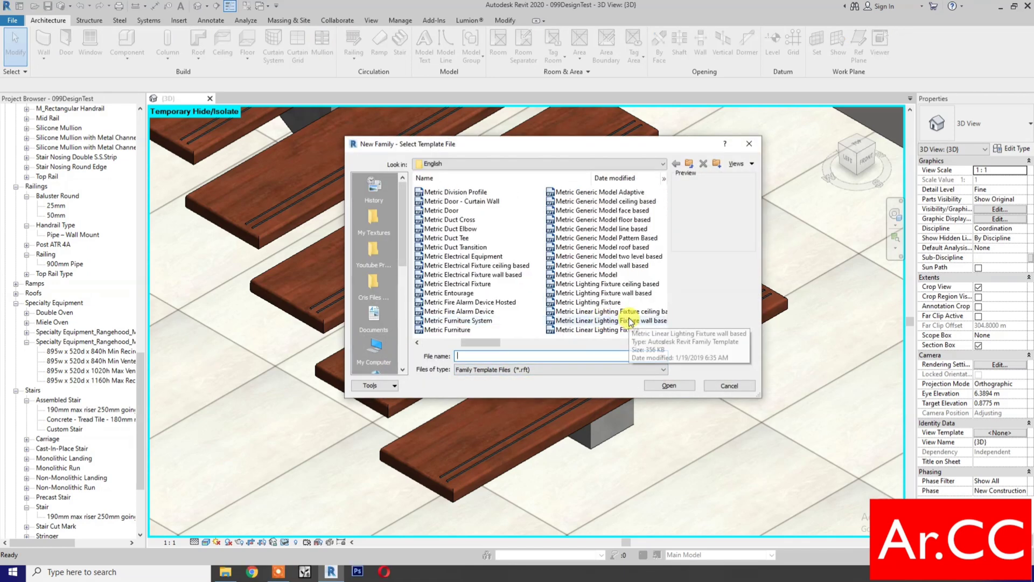
click(621, 211)
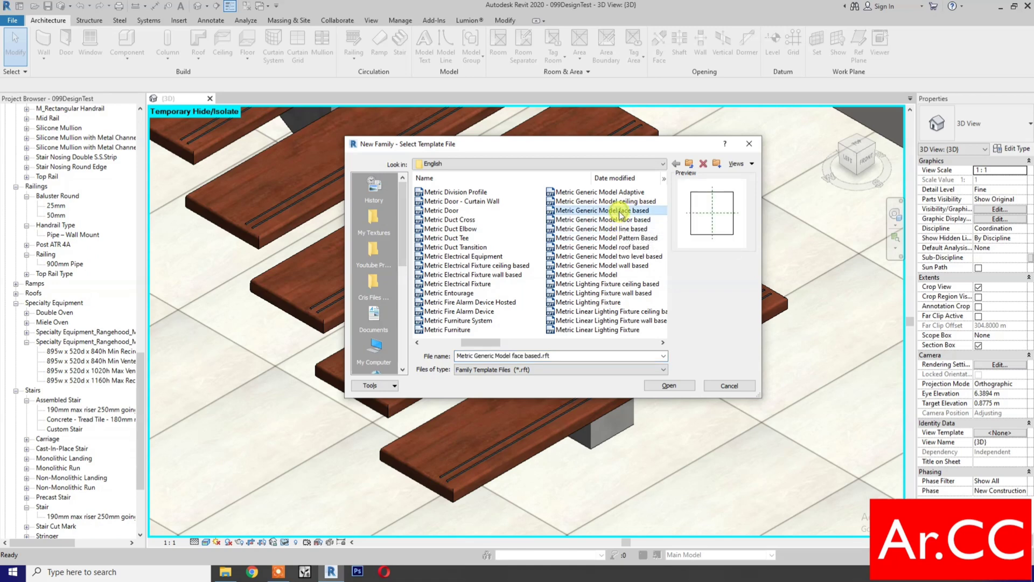
click(670, 384)
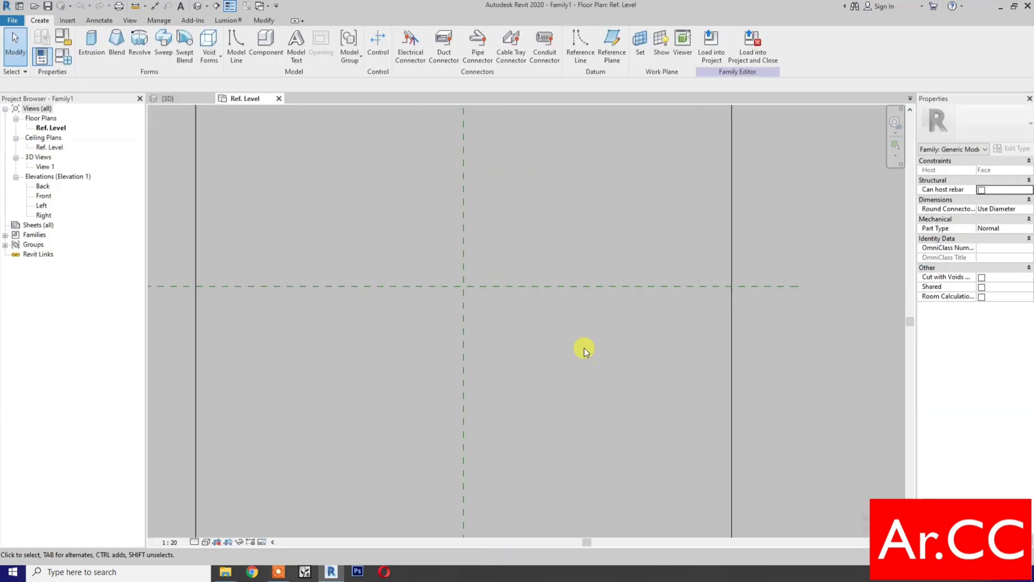
Step: Draw a vertical reference plane left of centre and mirror it about the centre plane
scroll(575, 351, down, 1)
scroll(554, 372, up, 1)
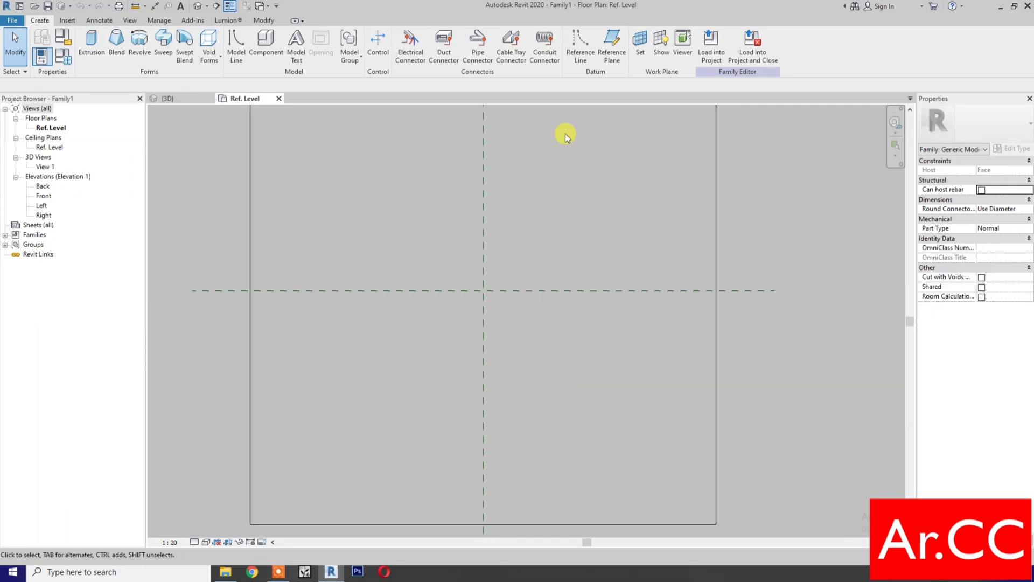
click(611, 43)
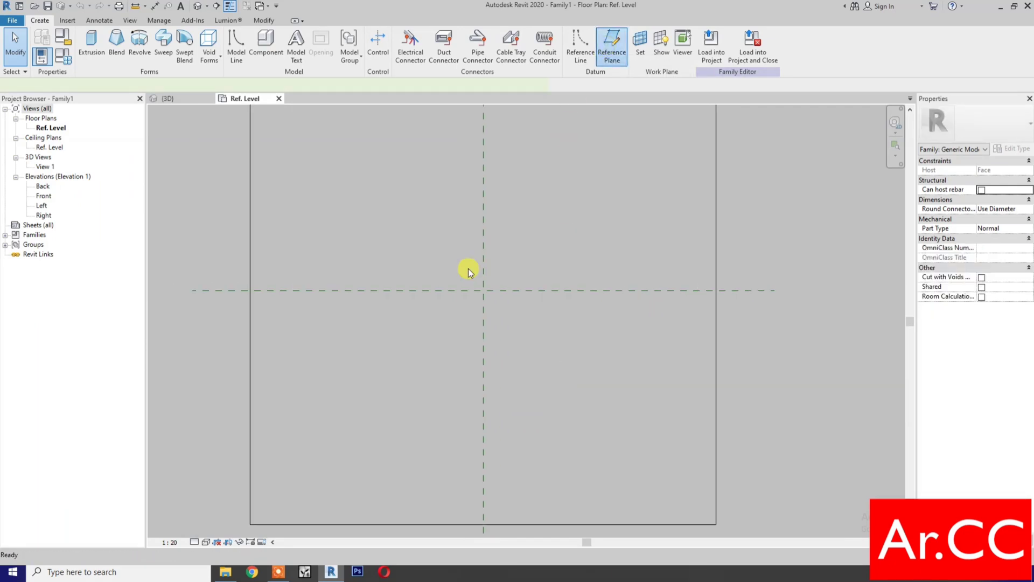
click(454, 202)
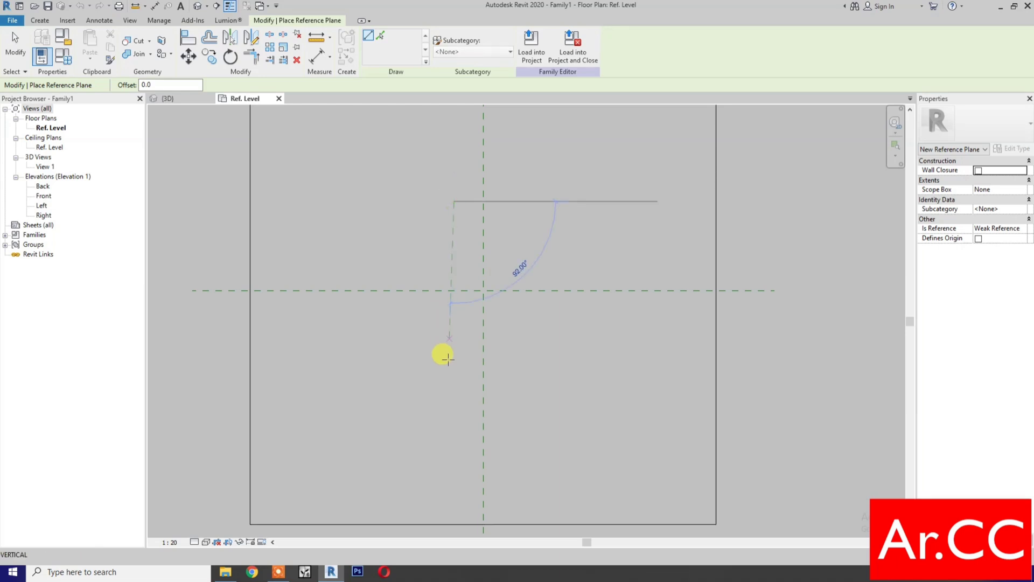
click(450, 405)
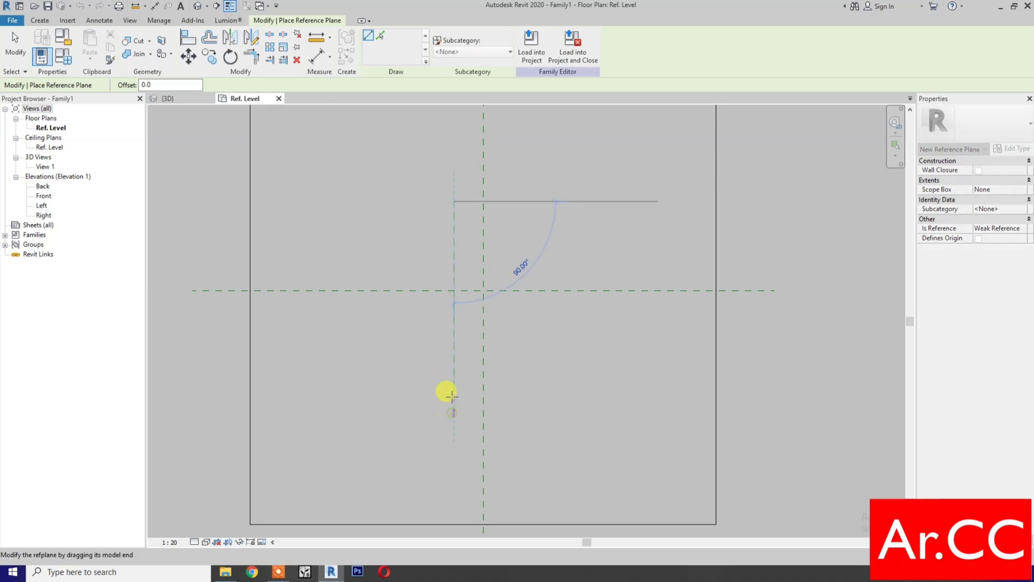
key(Escape)
click(454, 270)
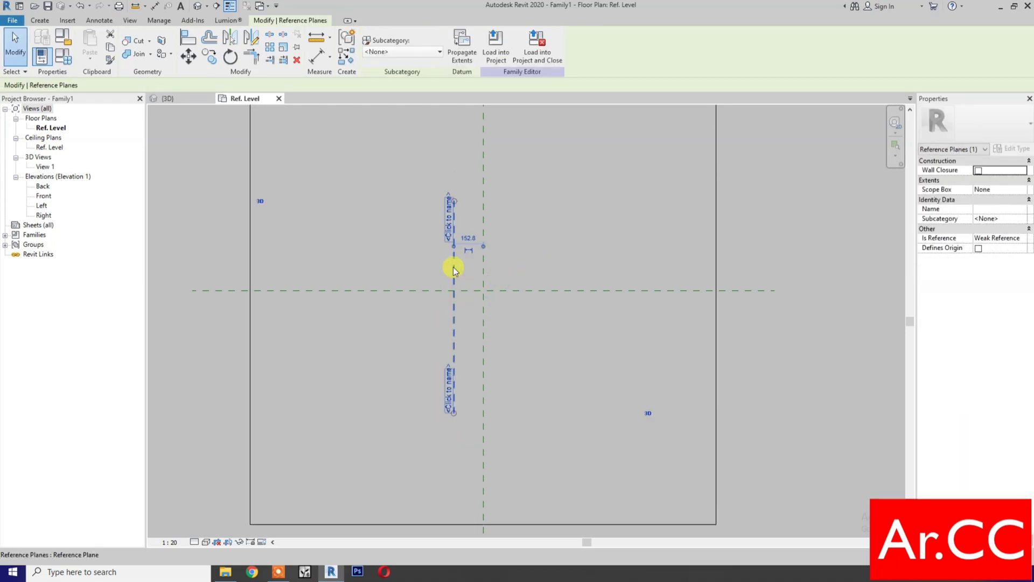
key(m)
key(m)
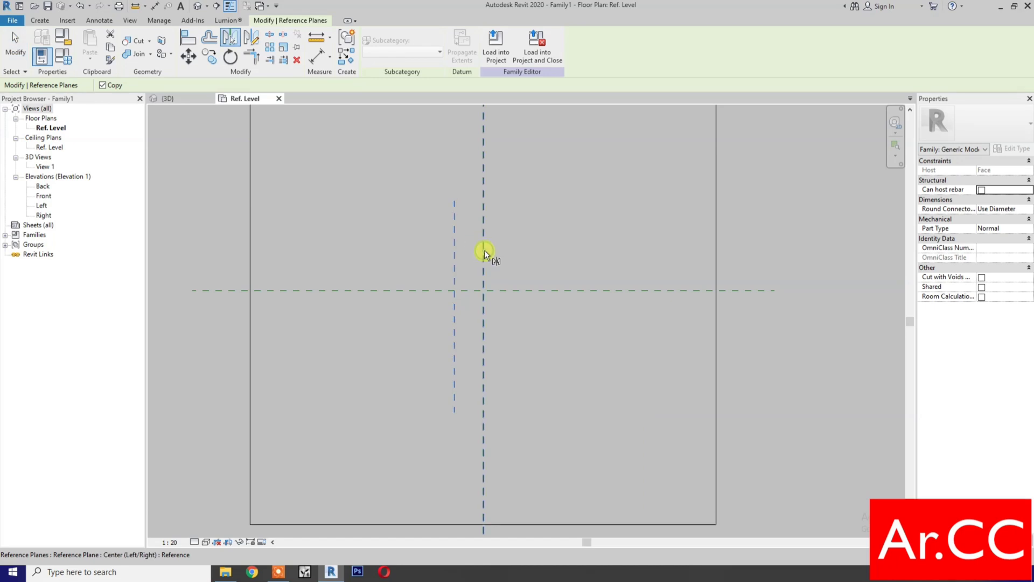
click(483, 250)
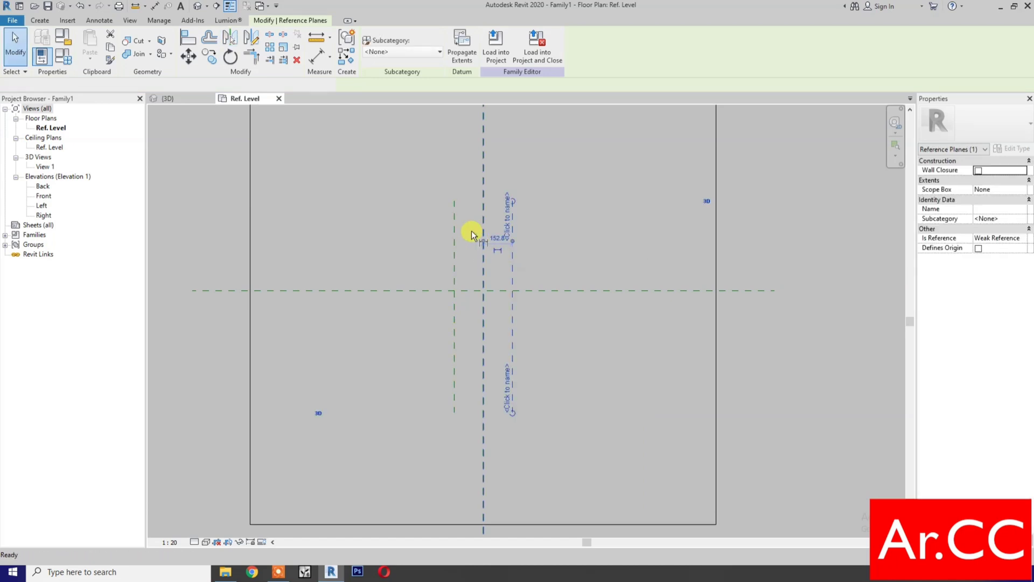
Step: Dimension the left, centre and right planes with a DI chain and make it EQ
key(d)
key(i)
click(455, 220)
click(482, 226)
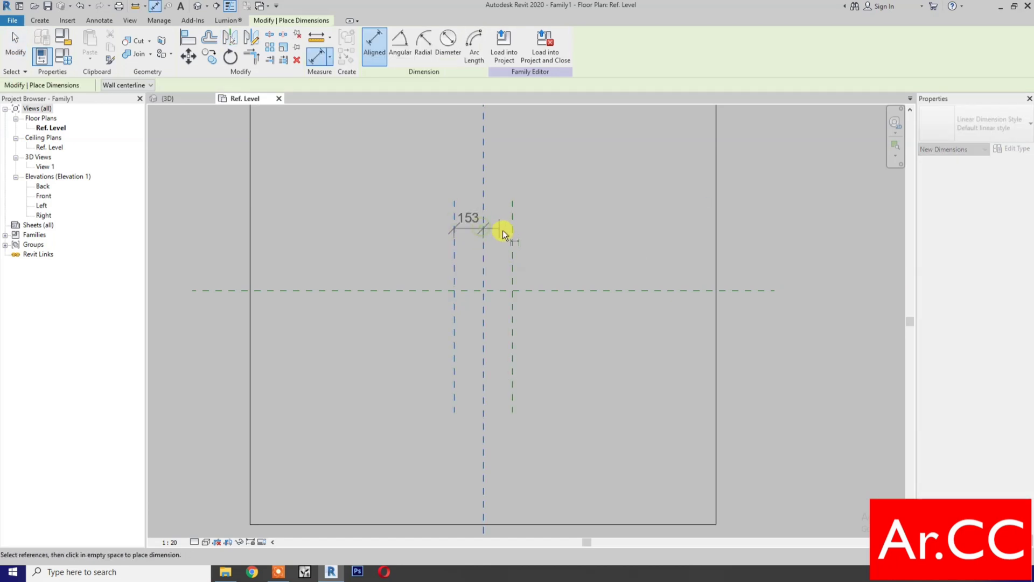
click(512, 233)
click(529, 172)
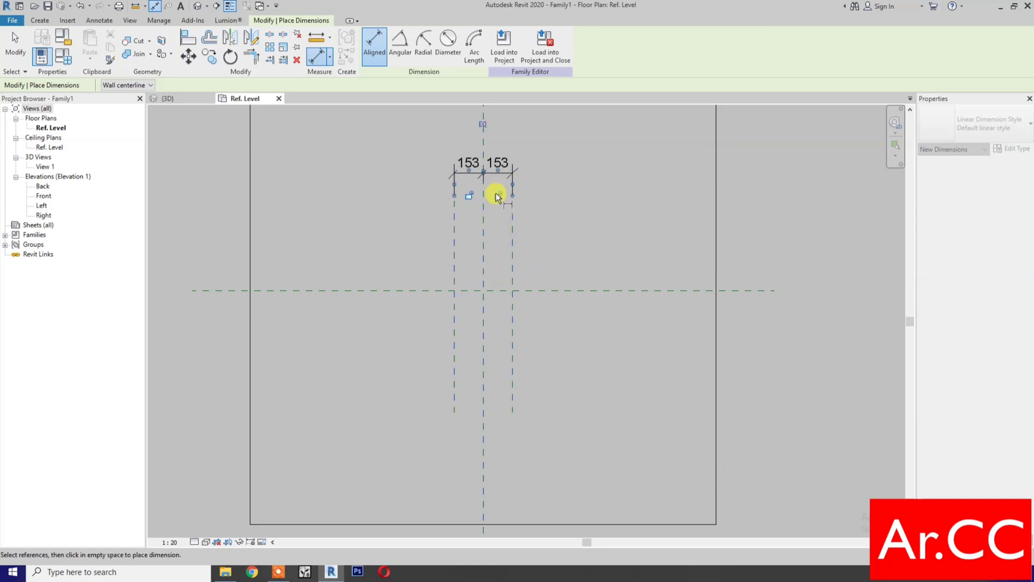
click(499, 194)
Step: Add the 306 overall dimension and label it with a new Support Width parameter
middle_drag(479, 276, 486, 298)
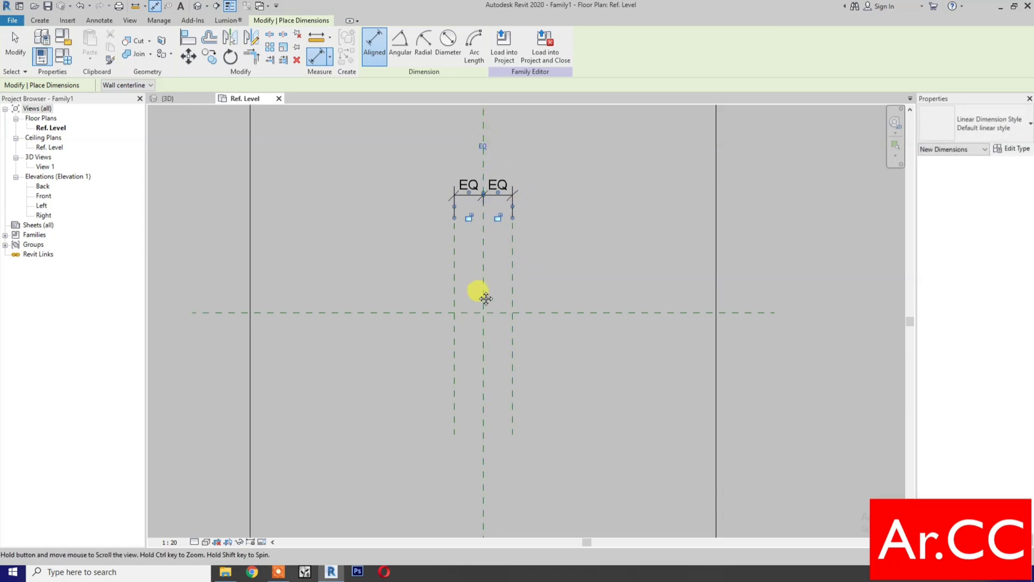
click(454, 262)
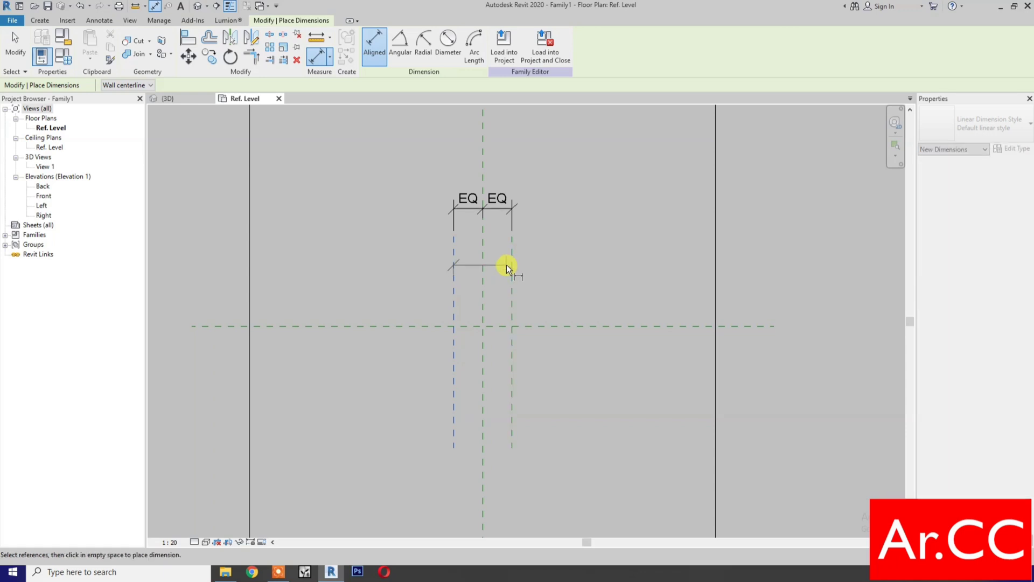
click(509, 264)
click(535, 182)
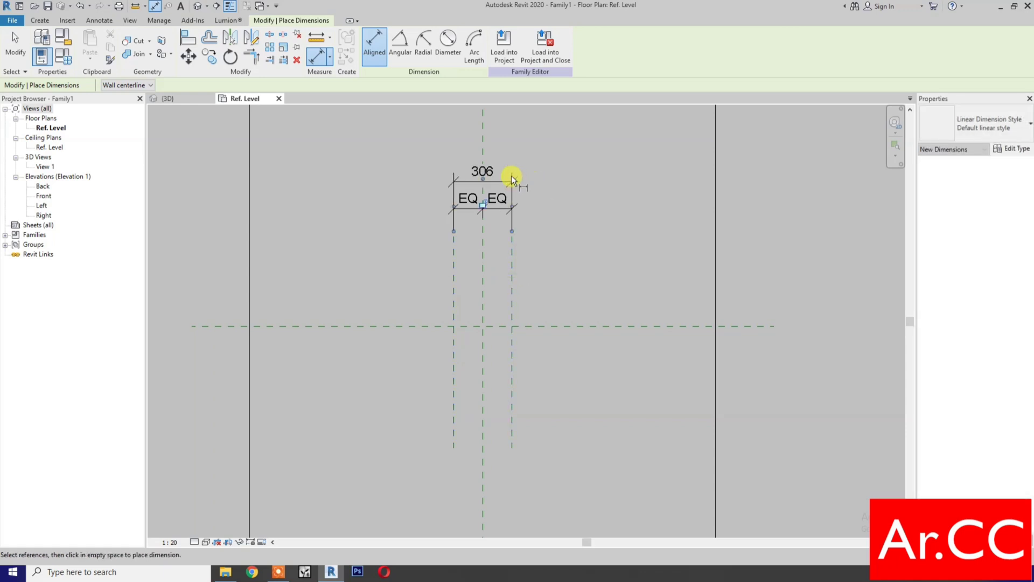
key(Escape)
key(Escape)
click(512, 178)
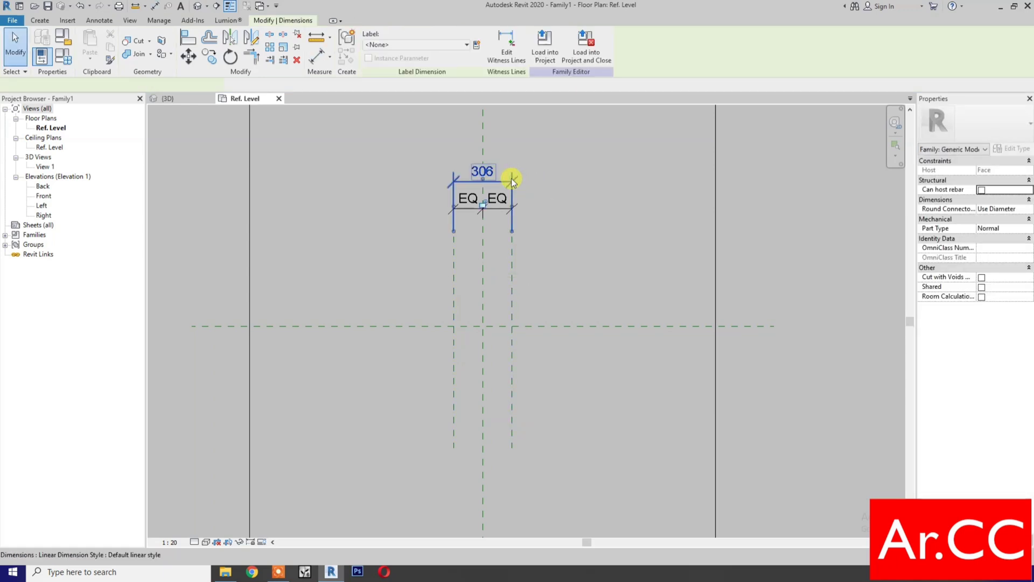
click(476, 46)
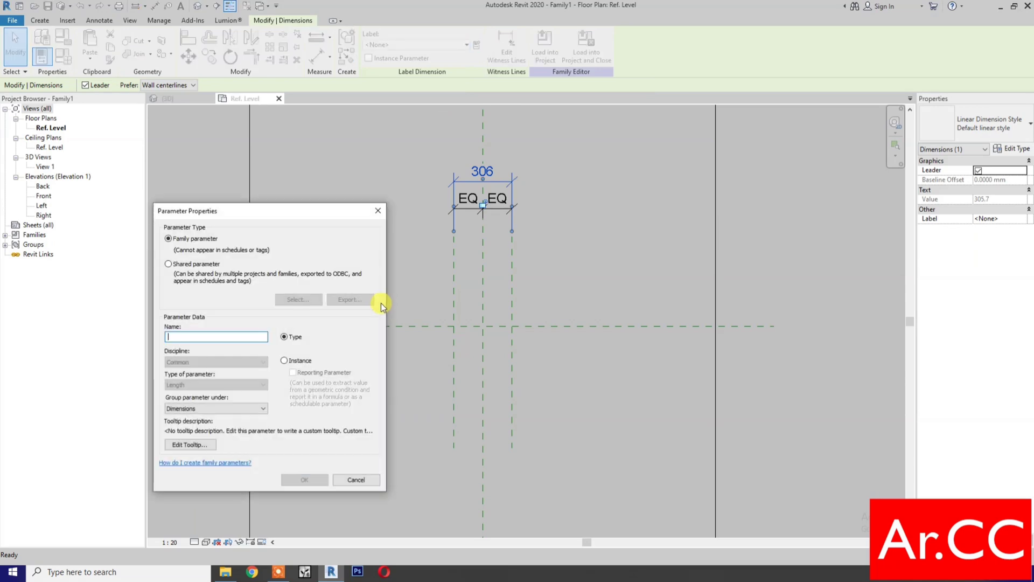
click(221, 336)
text(Support Width)
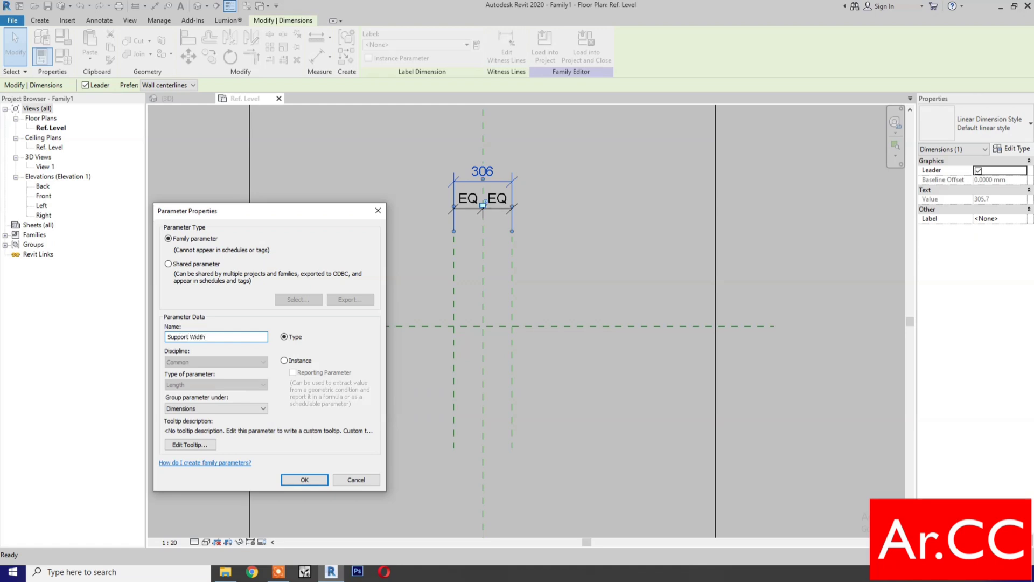
click(300, 486)
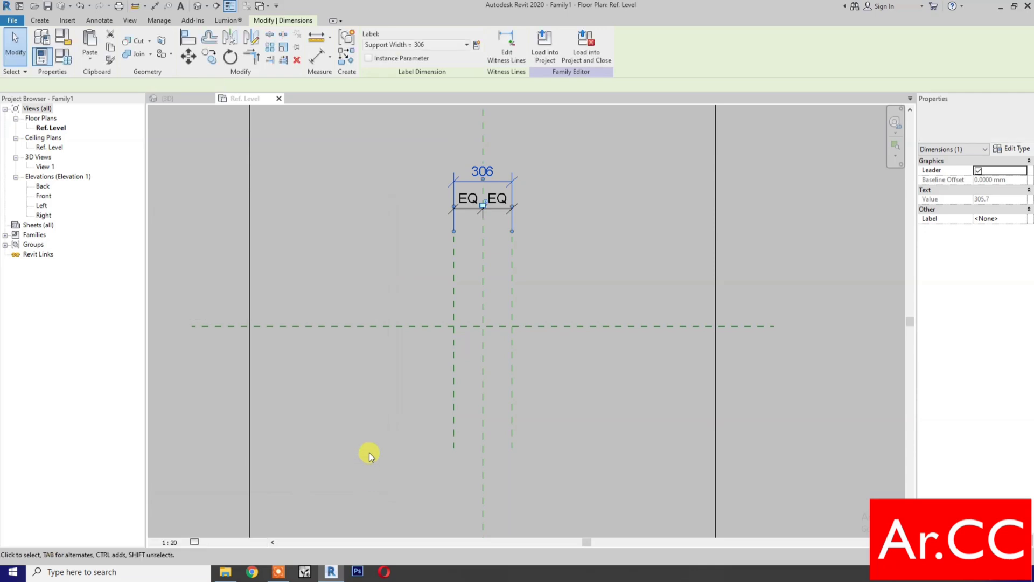
click(370, 453)
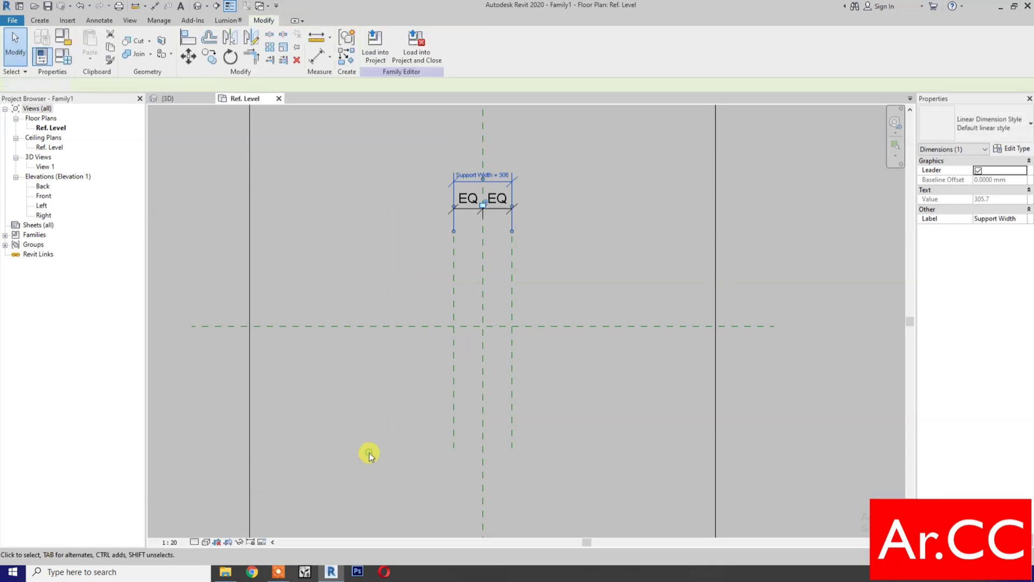
Step: Copy the left support plane 580 outward and mirror the copy about the centre plane
click(451, 357)
click(188, 56)
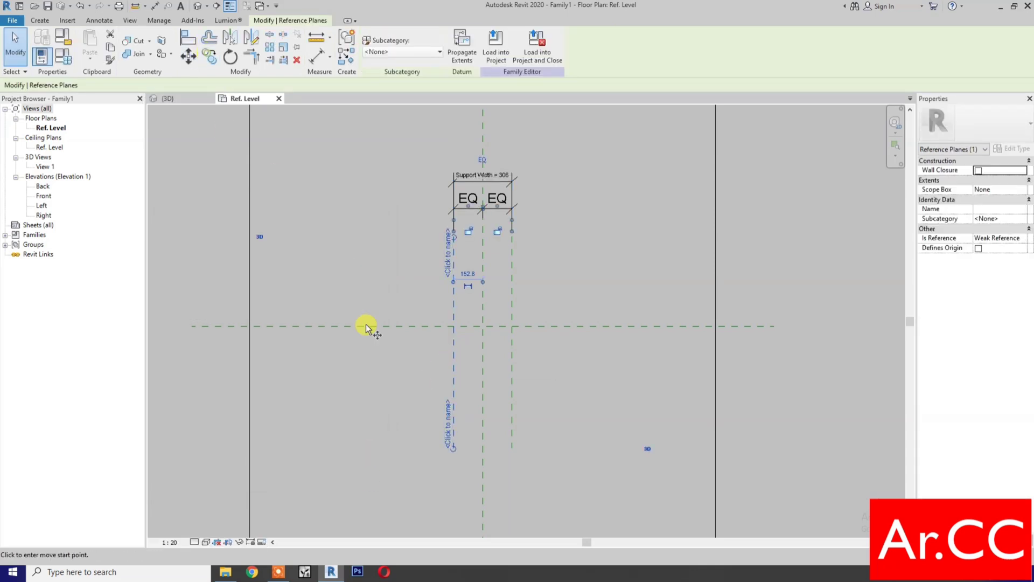
key(c)
key(o)
click(406, 382)
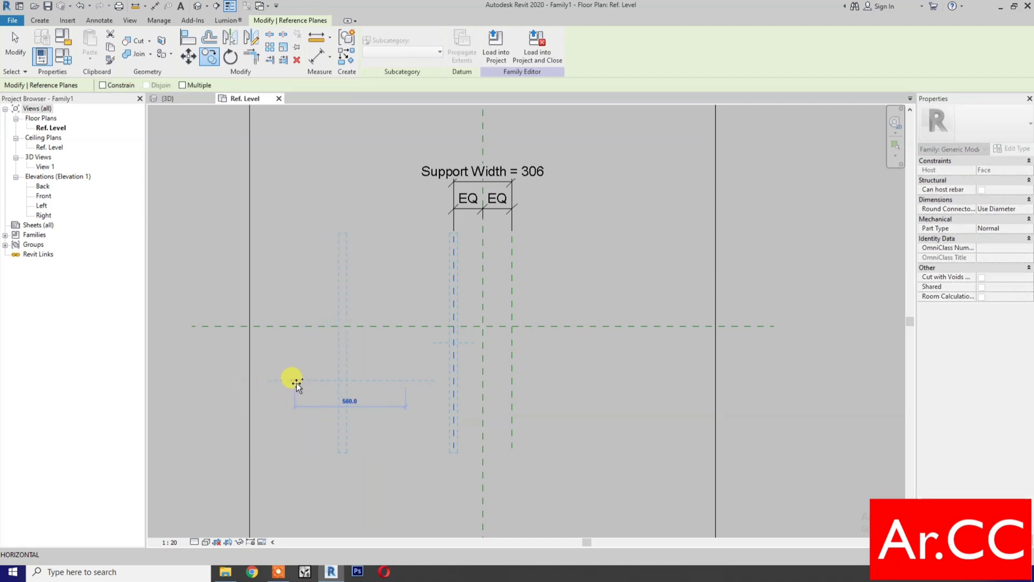
click(296, 382)
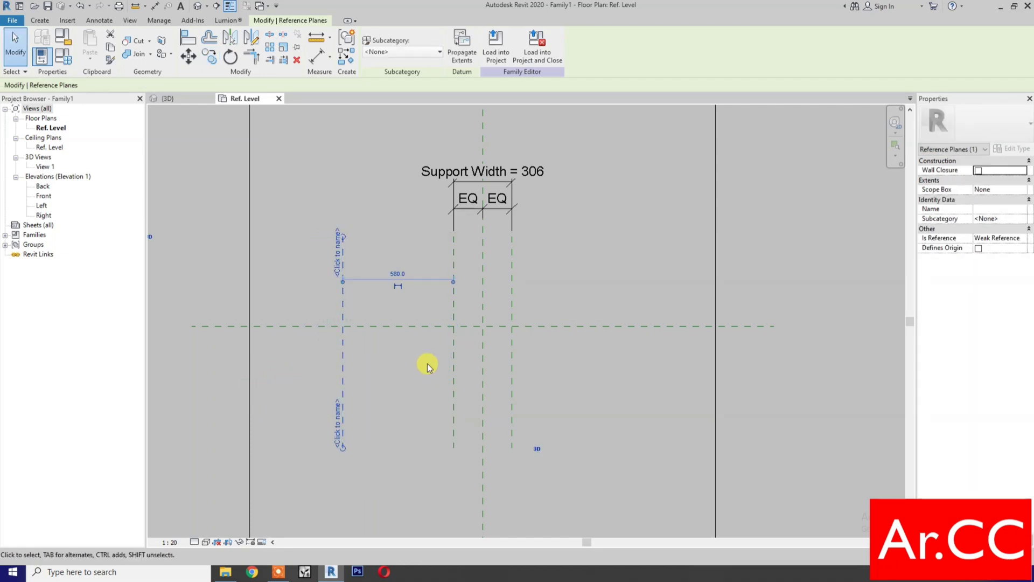
key(m)
key(m)
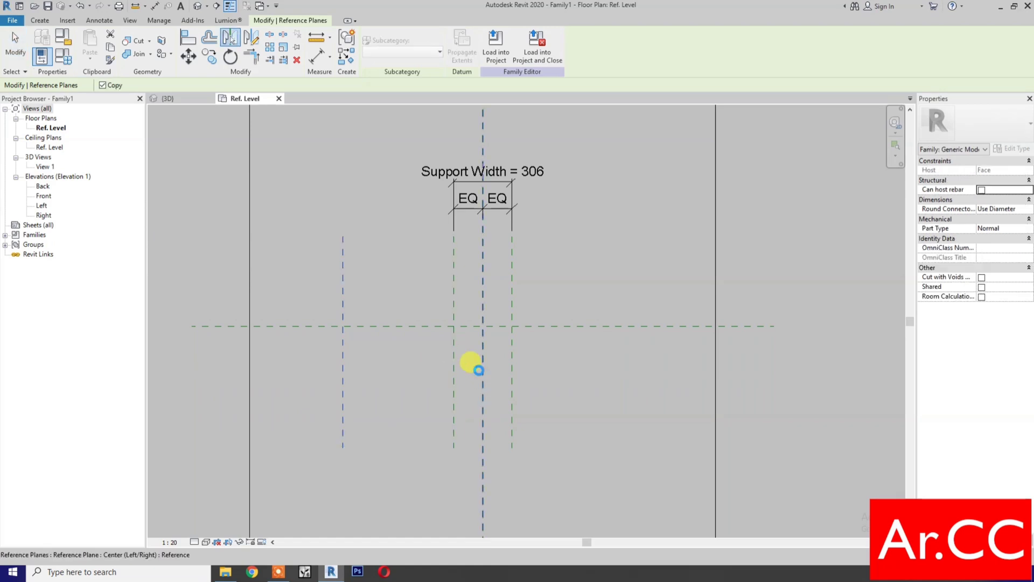
click(480, 372)
click(407, 375)
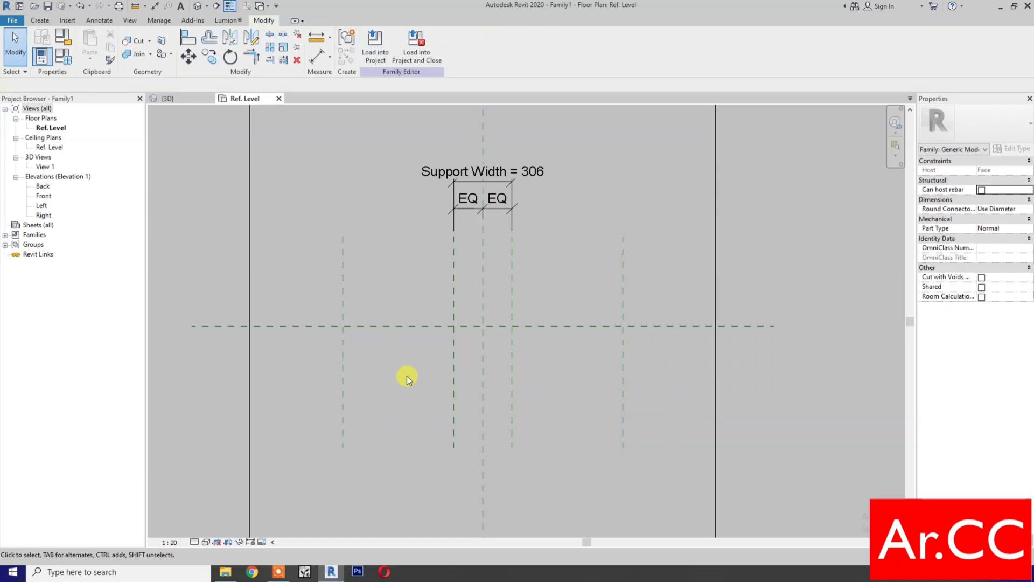
Step: Dimension both 580 overhangs between the outer and support planes
key(d)
key(i)
click(343, 286)
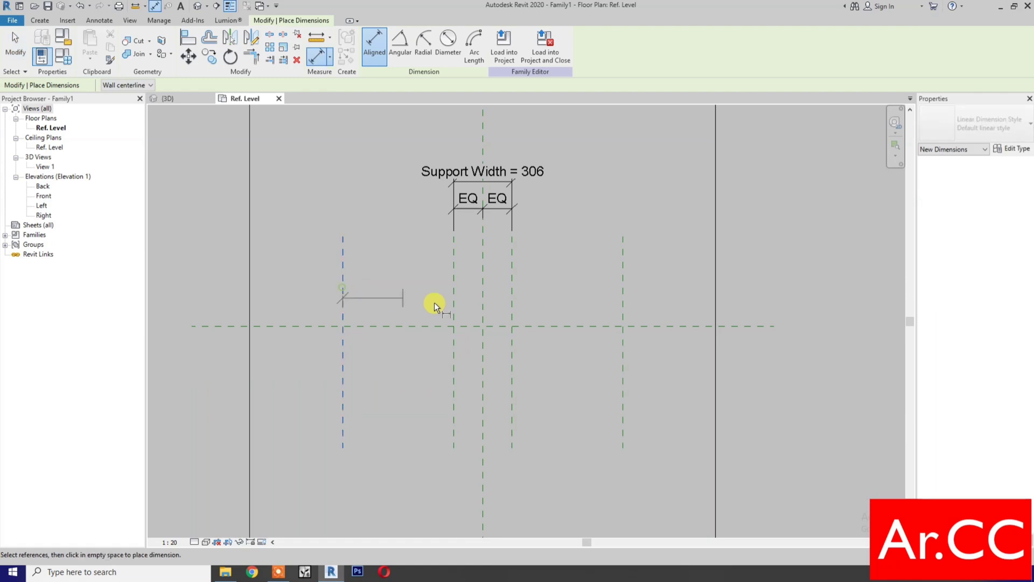
click(452, 298)
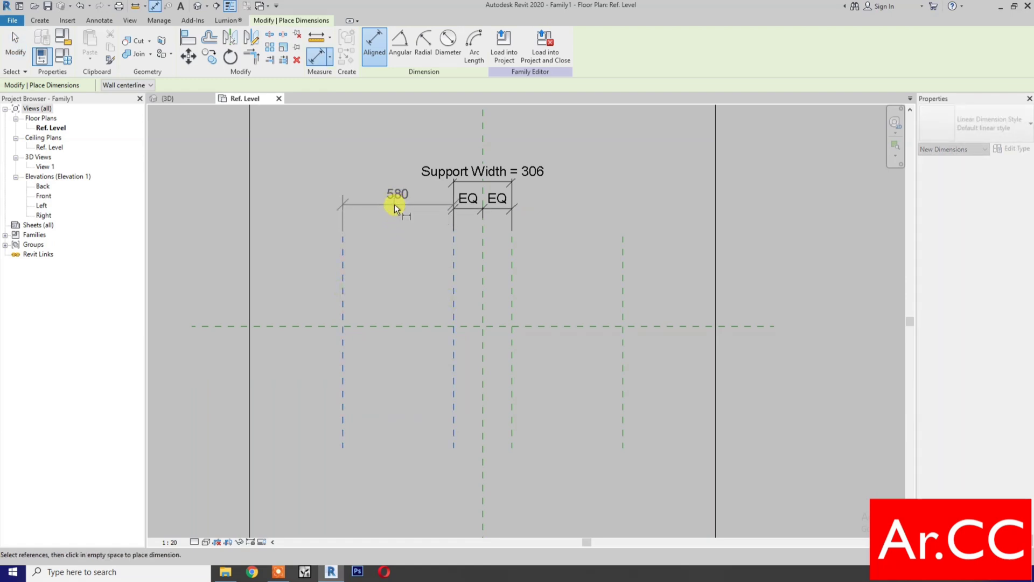
click(394, 210)
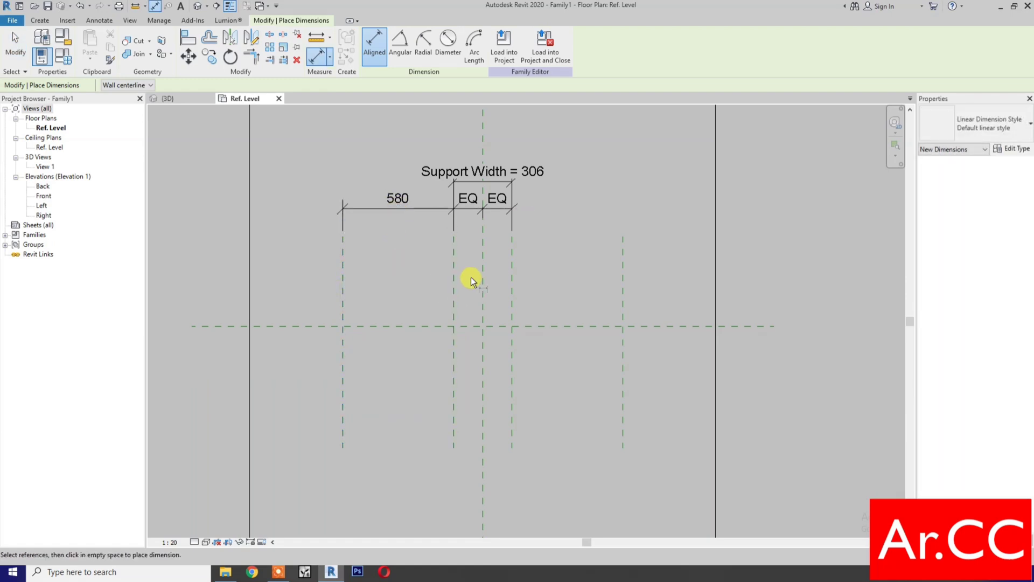
click(518, 286)
click(623, 280)
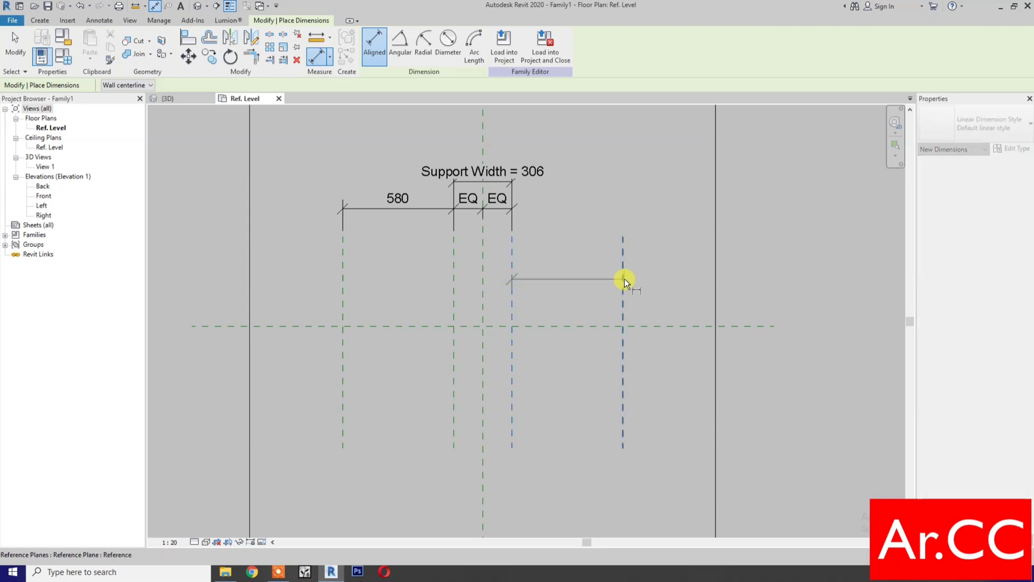
click(615, 209)
key(Escape)
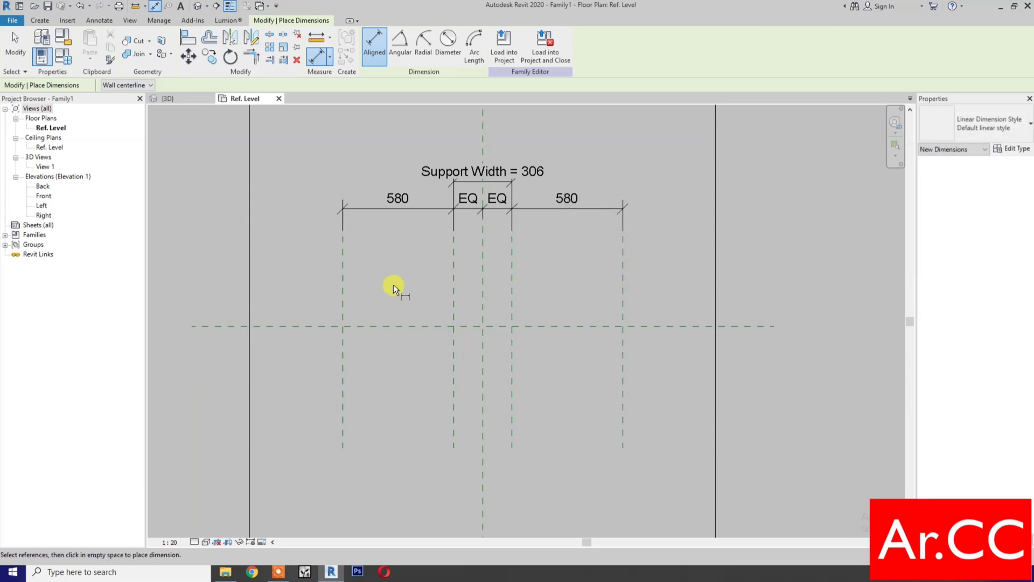
Step: Label both 580 dimensions with a new Cantilevered Support Width parameter
click(406, 206)
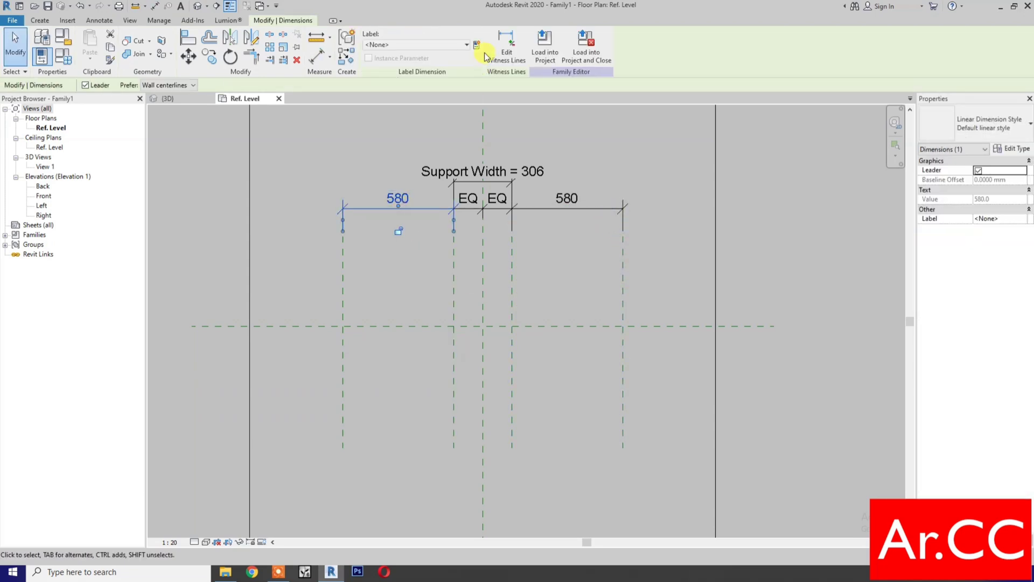
click(477, 46)
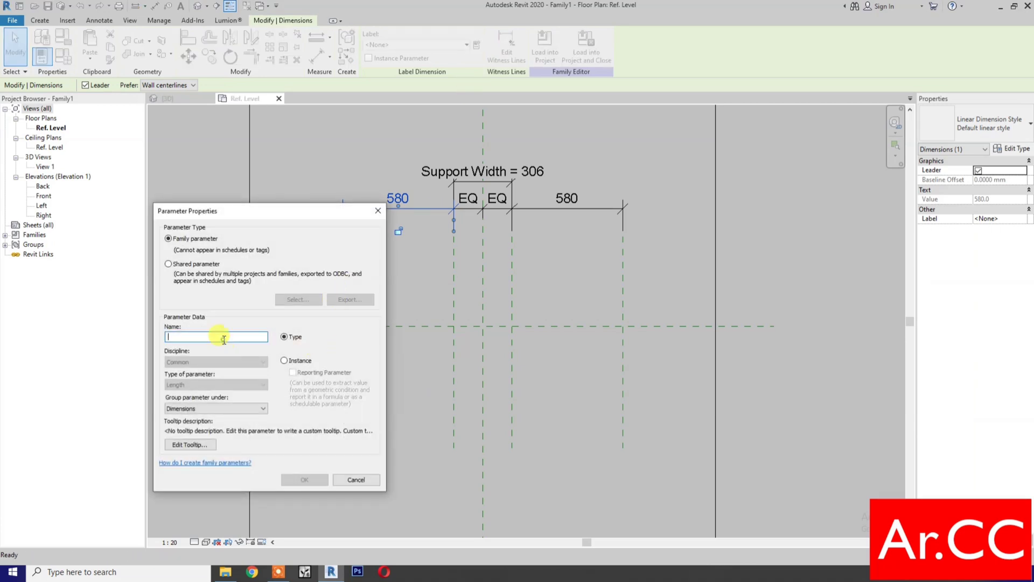
text(Cantil)
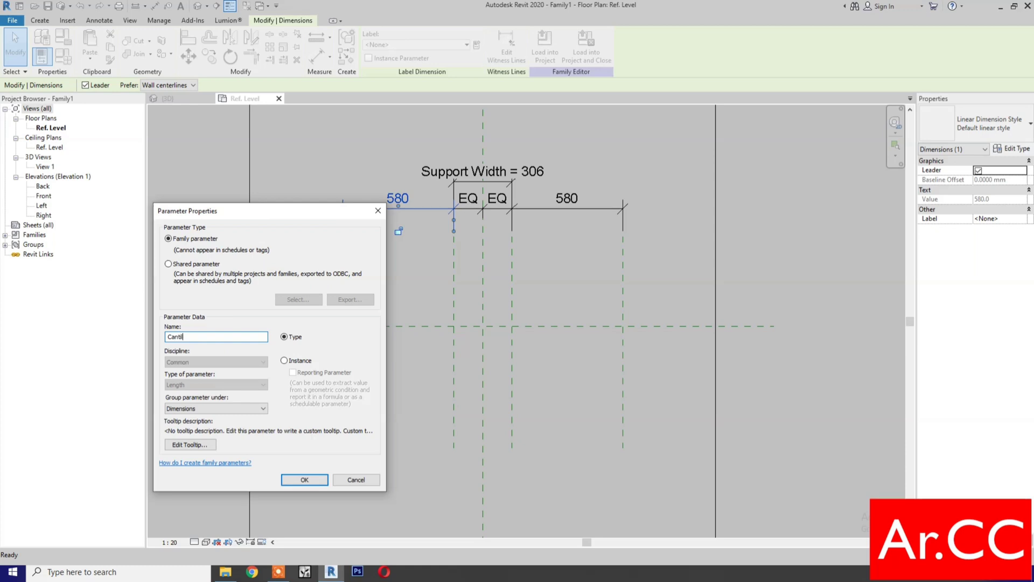
text(evered Support Width)
click(304, 478)
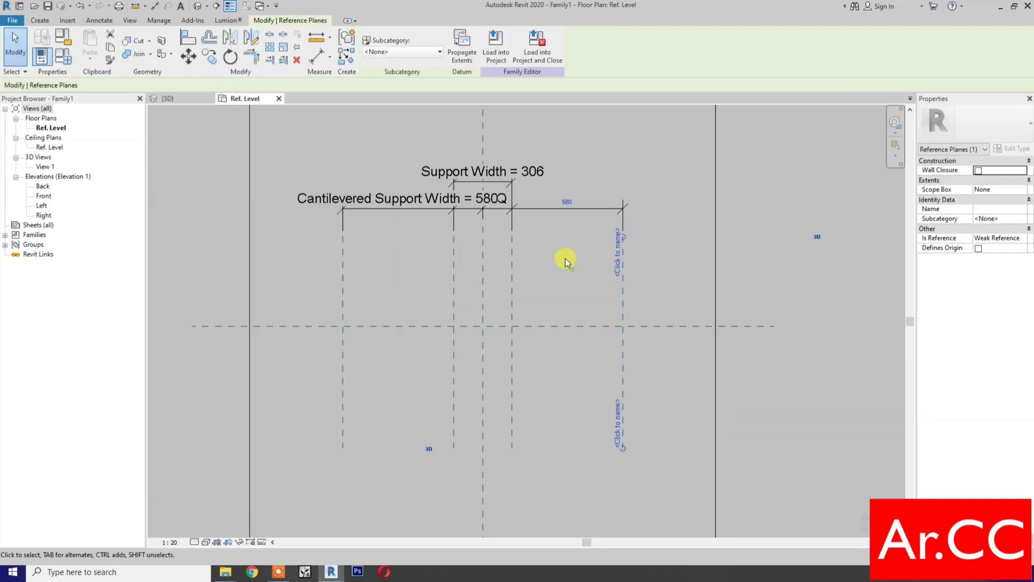
click(547, 212)
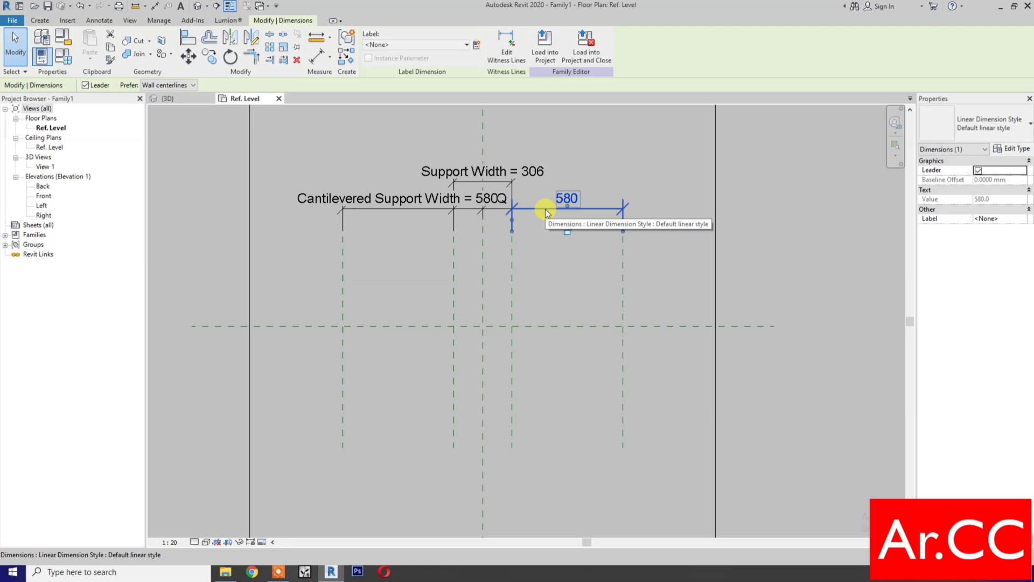
click(441, 44)
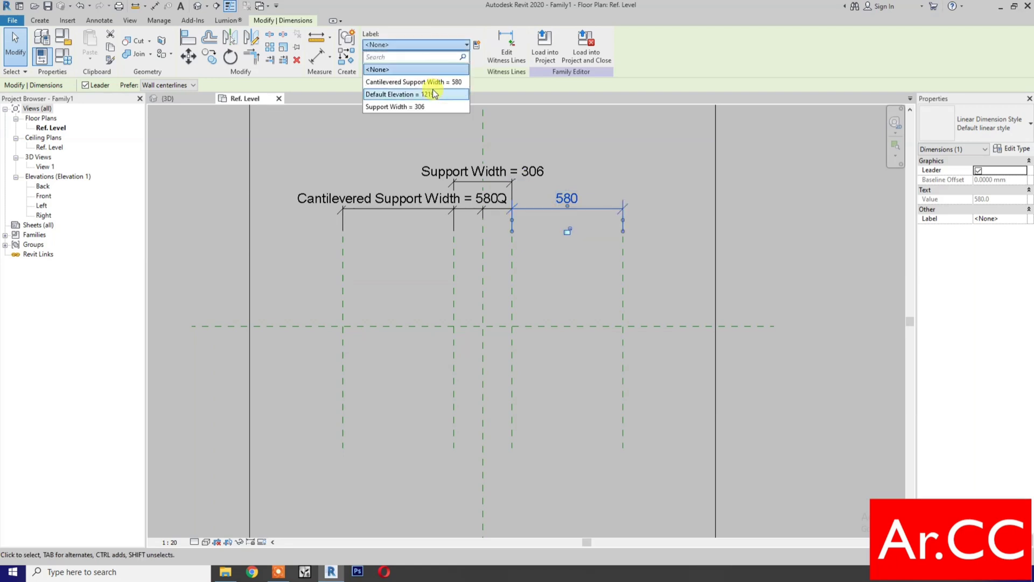
click(403, 254)
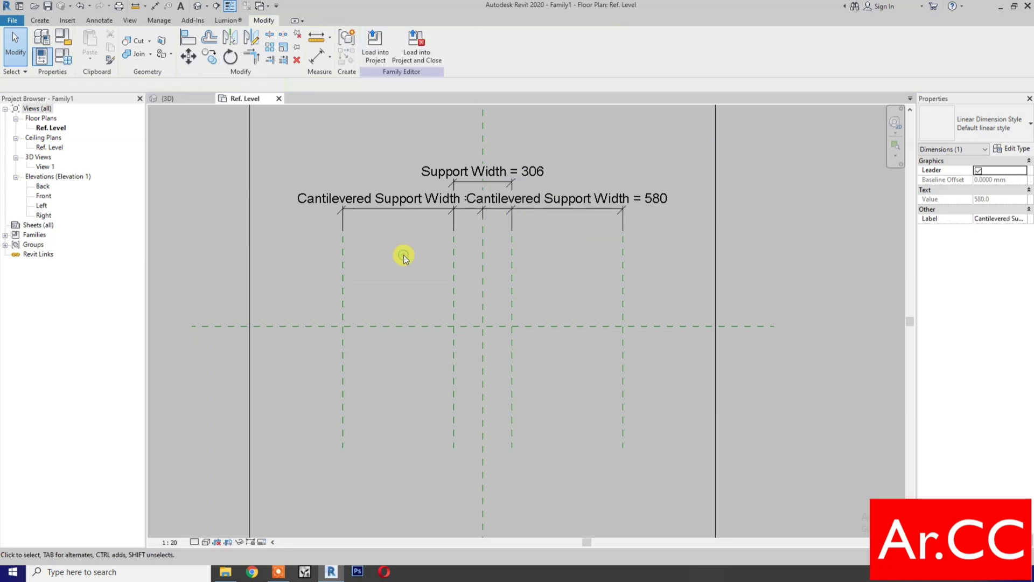
Step: Change the plan's view scale to 1:10 and recentre the reference planes
click(170, 541)
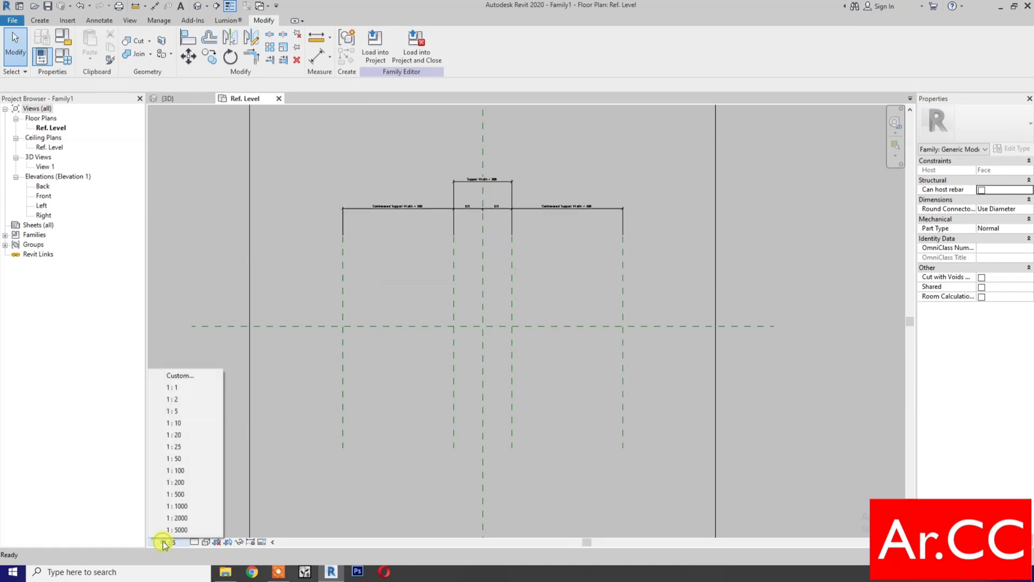
click(177, 426)
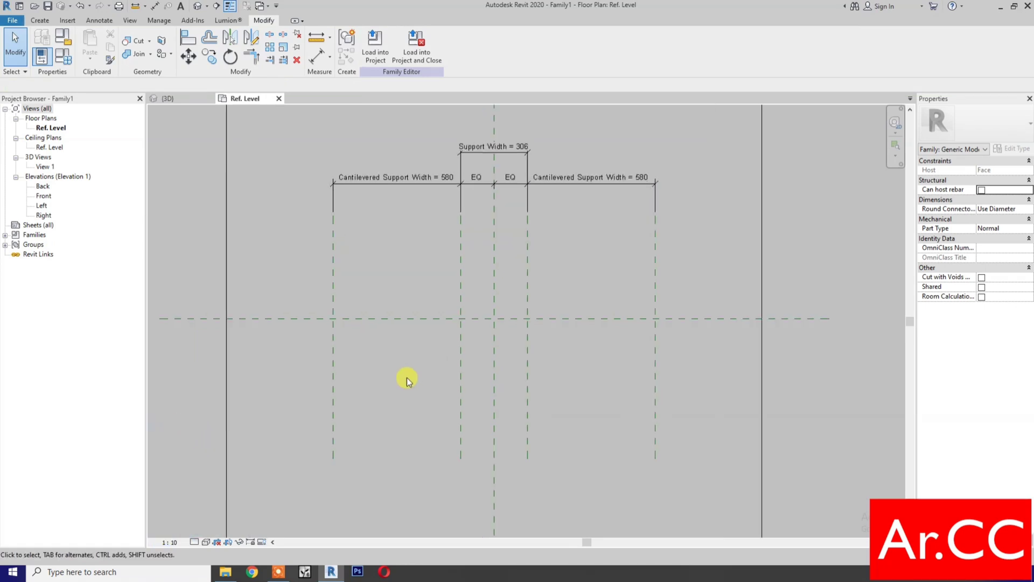
middle_drag(406, 377, 431, 392)
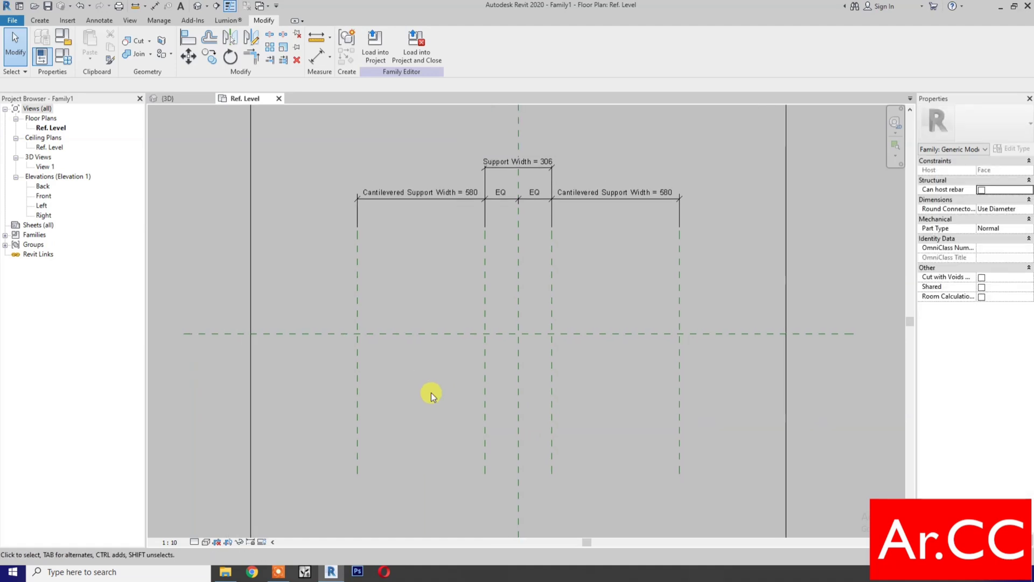
click(39, 19)
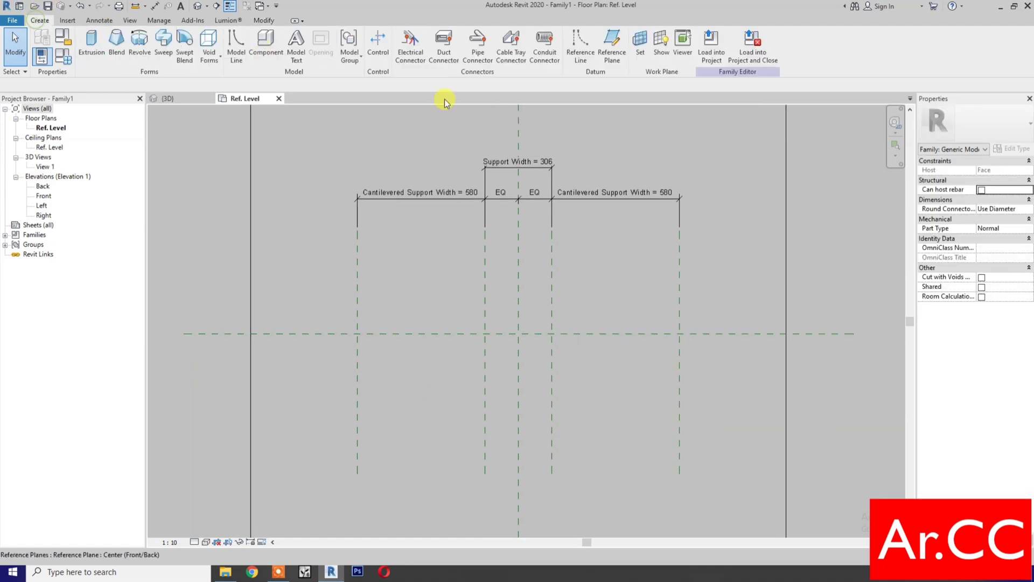
click(612, 46)
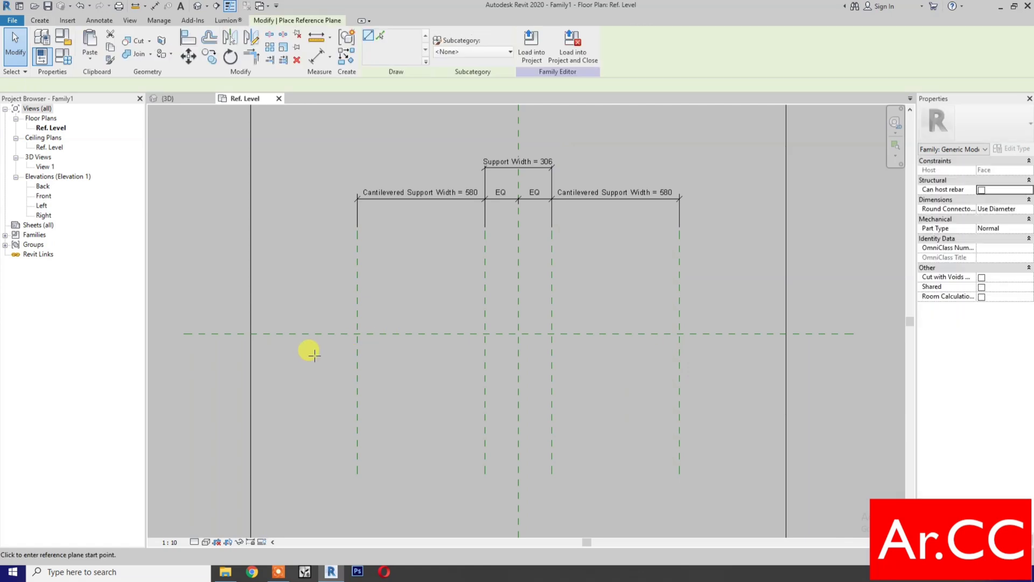
Step: Draw two horizontal reference planes across the supports, one just below centre and one lower
click(315, 355)
click(723, 355)
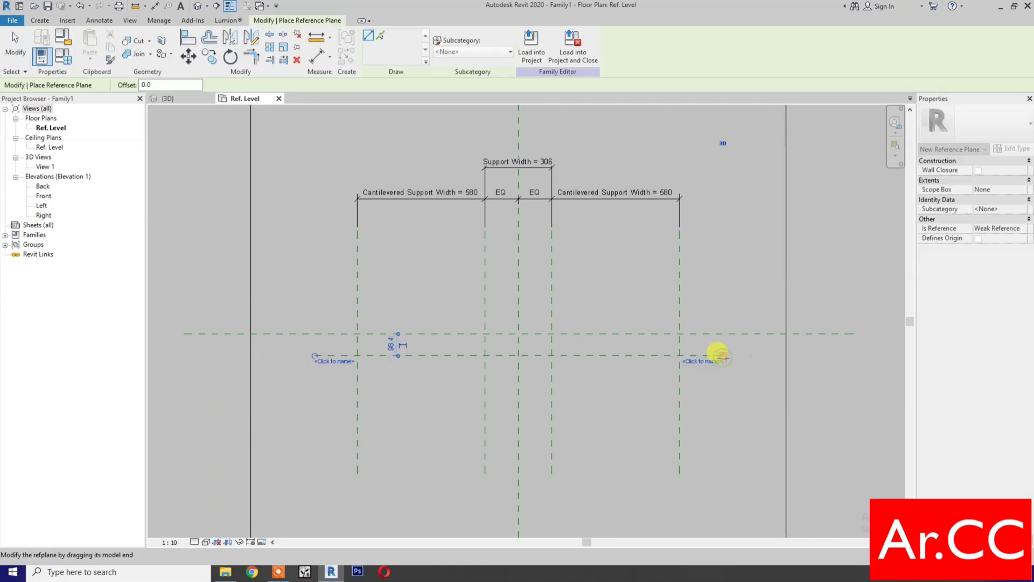
click(305, 417)
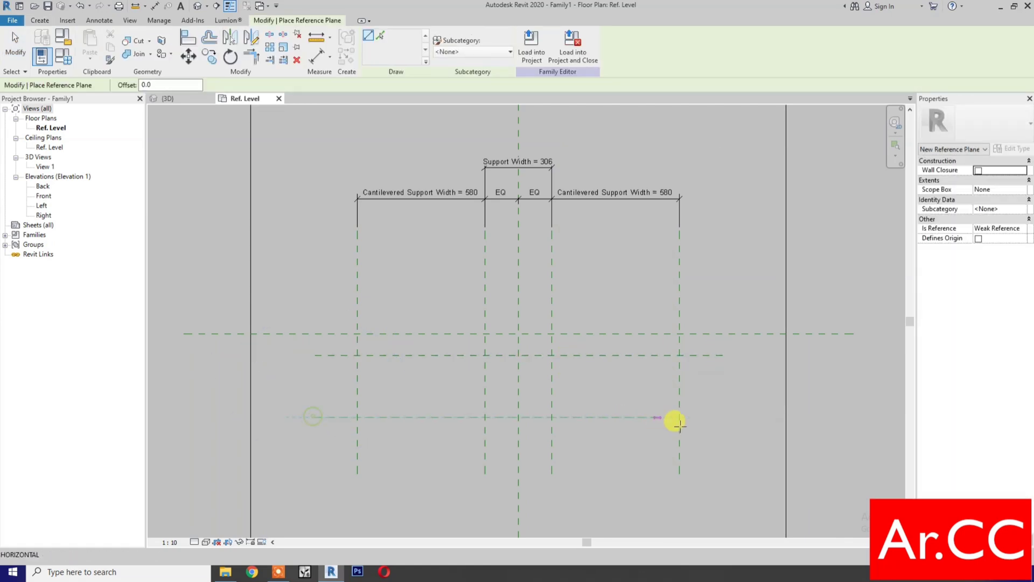
click(710, 416)
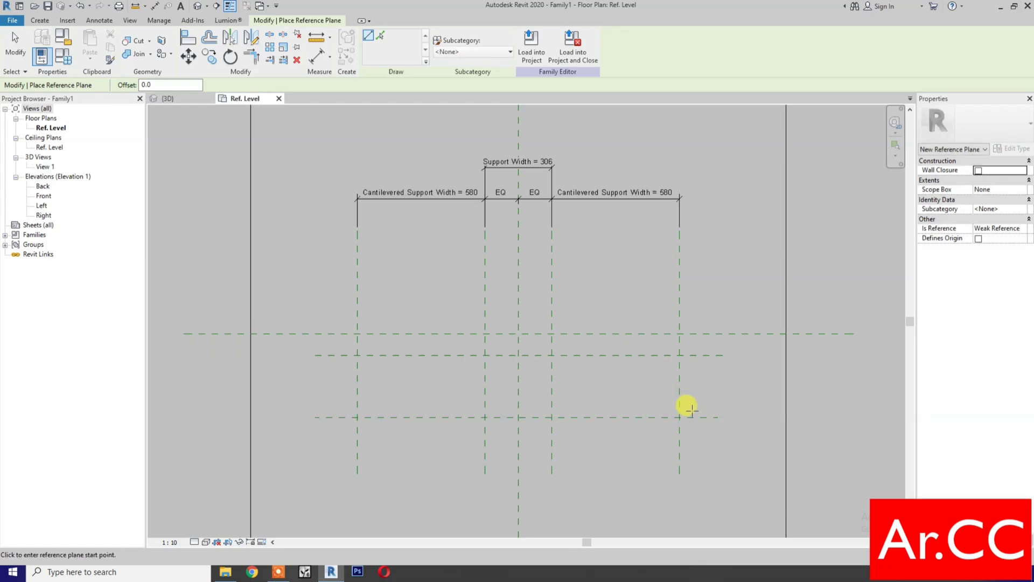
Step: Dimension the 98 gap from the centre plane and label it with new parameter Support Depth 1
key(d)
key(i)
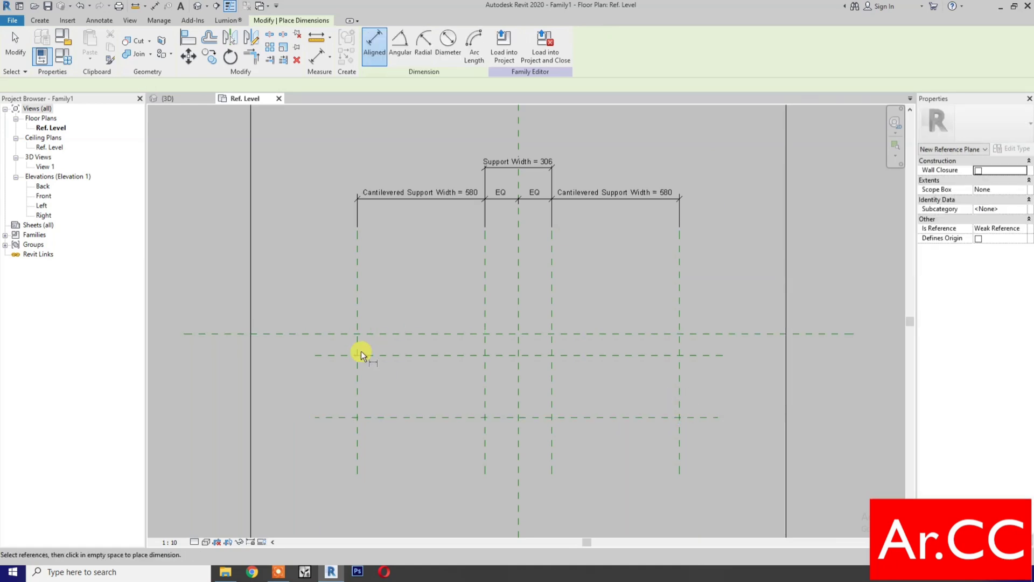
click(334, 356)
click(334, 335)
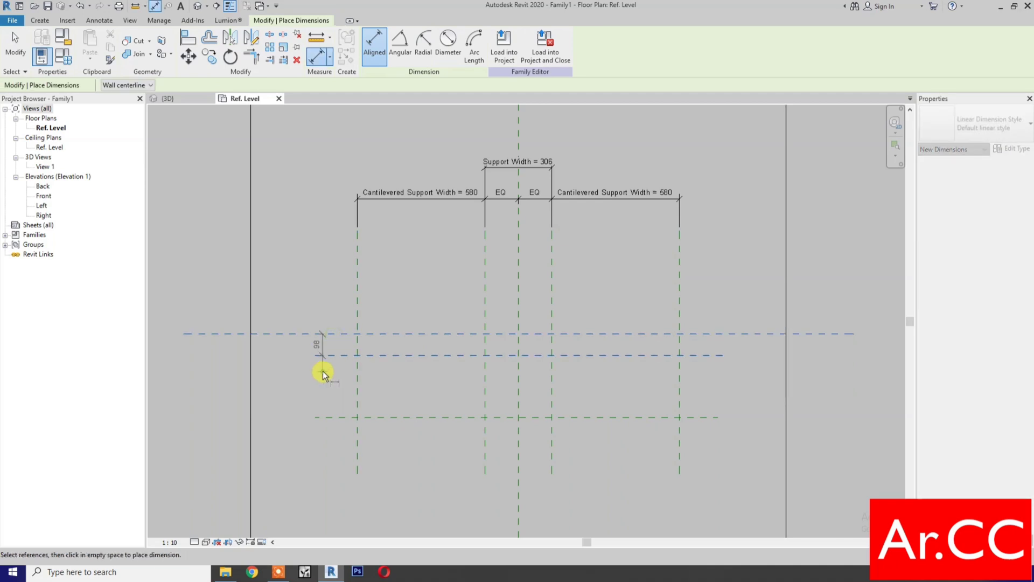
click(322, 366)
key(Escape)
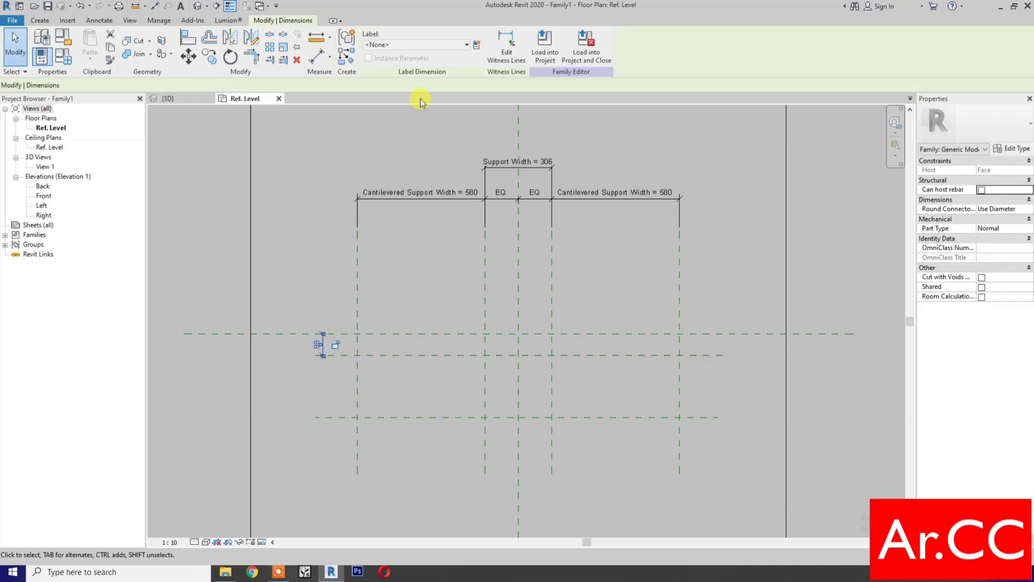
click(477, 45)
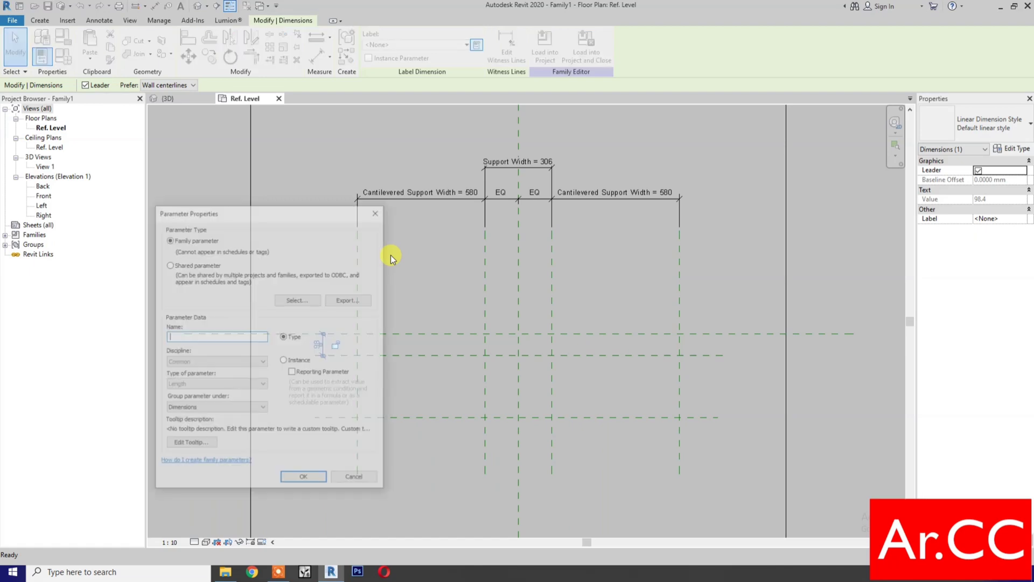
click(235, 338)
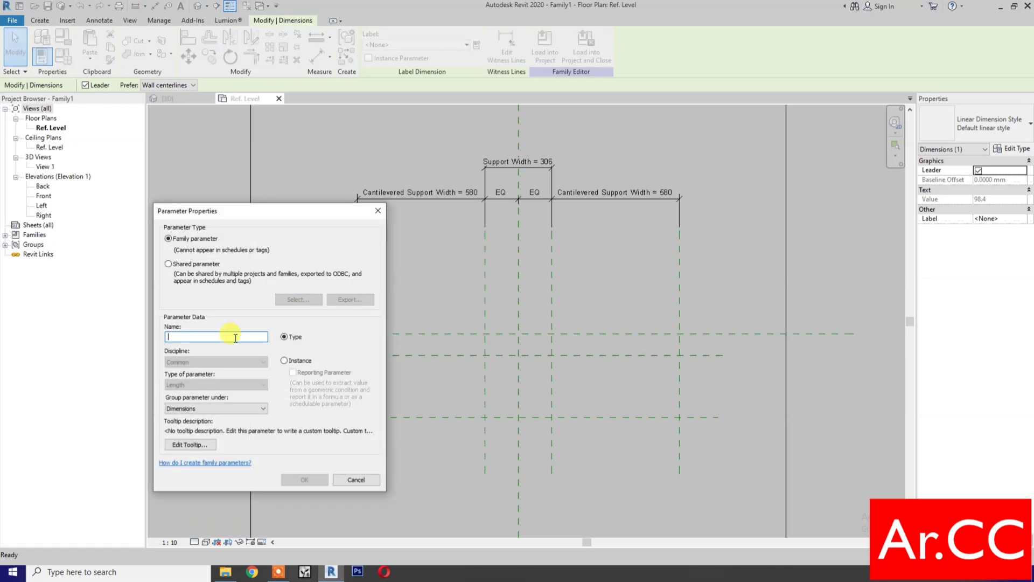
text(Suppo)
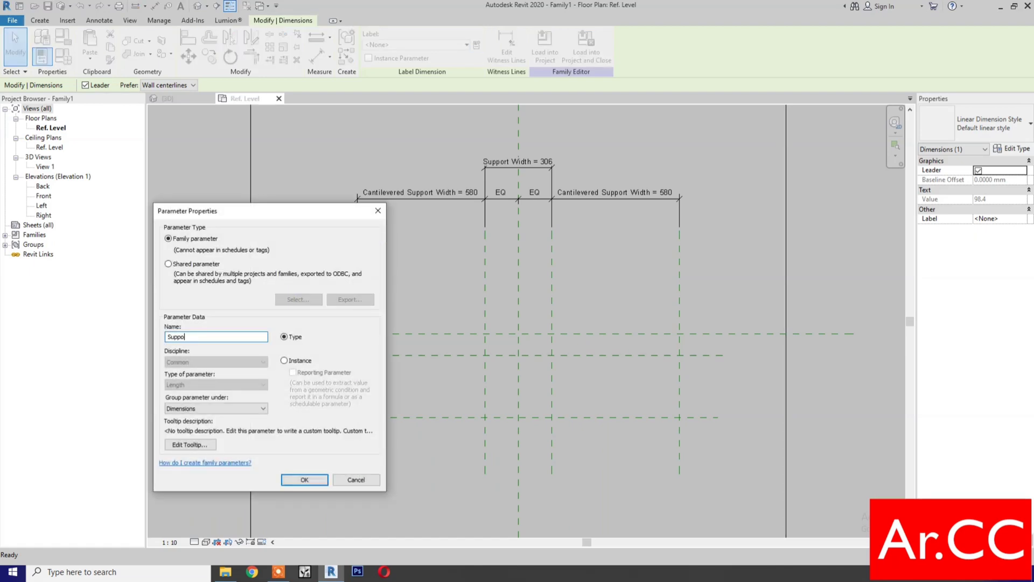
text(rt Depth 1)
click(304, 480)
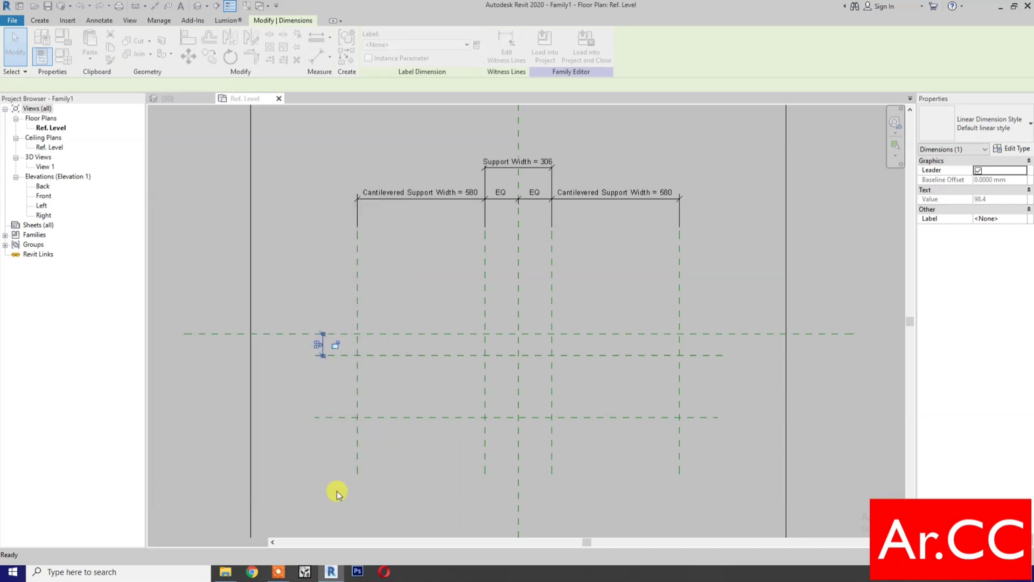
Step: Place a 378 aligned dimension from the lower reference plane to the centre front-back plane
key(d)
key(i)
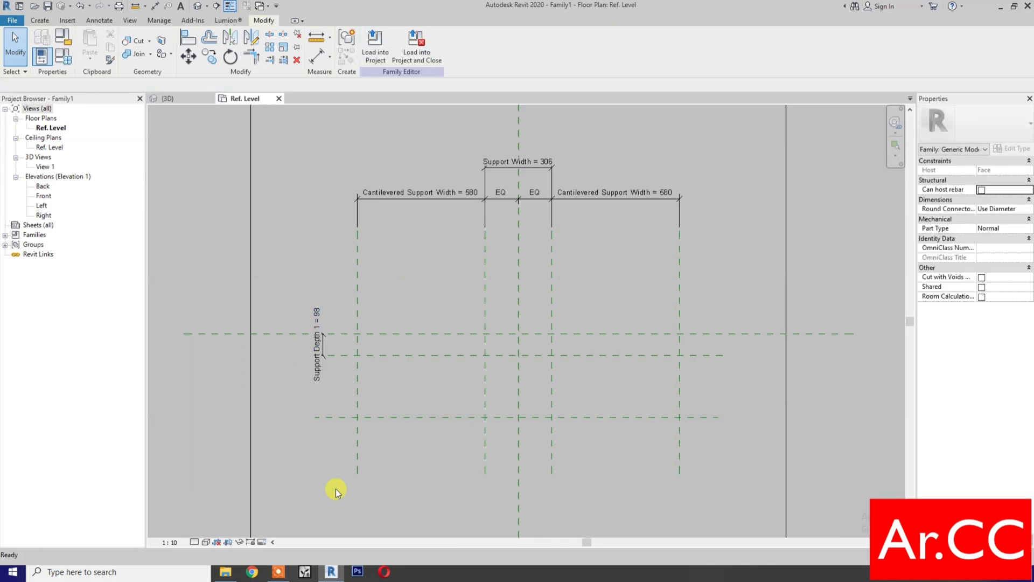
click(379, 417)
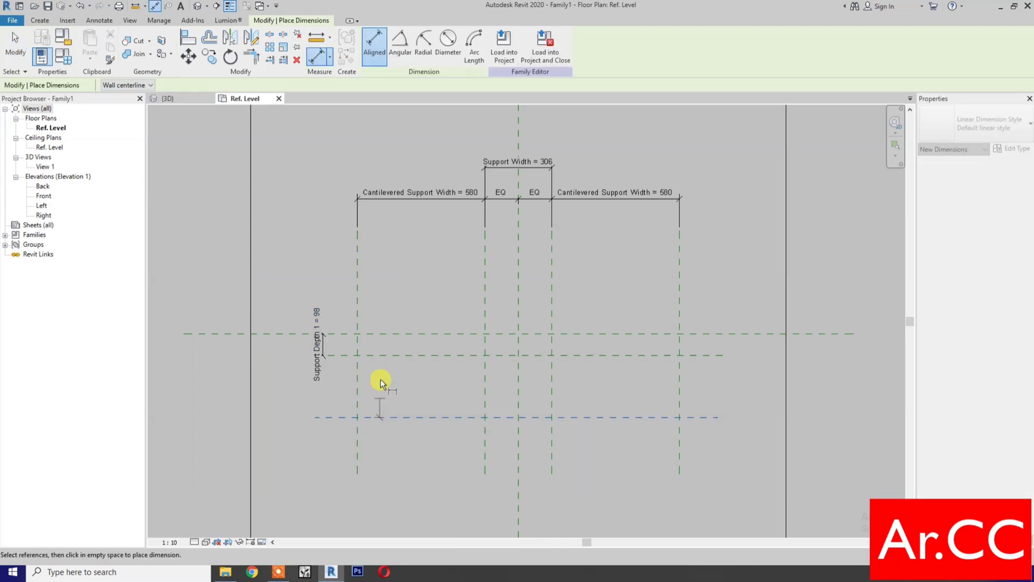
click(384, 333)
click(296, 437)
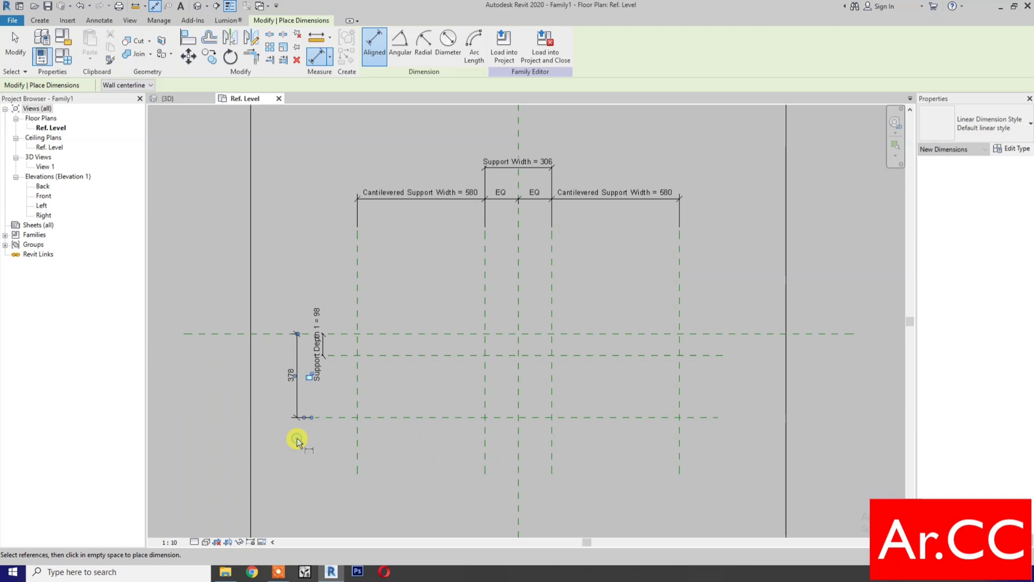
key(Escape)
click(296, 393)
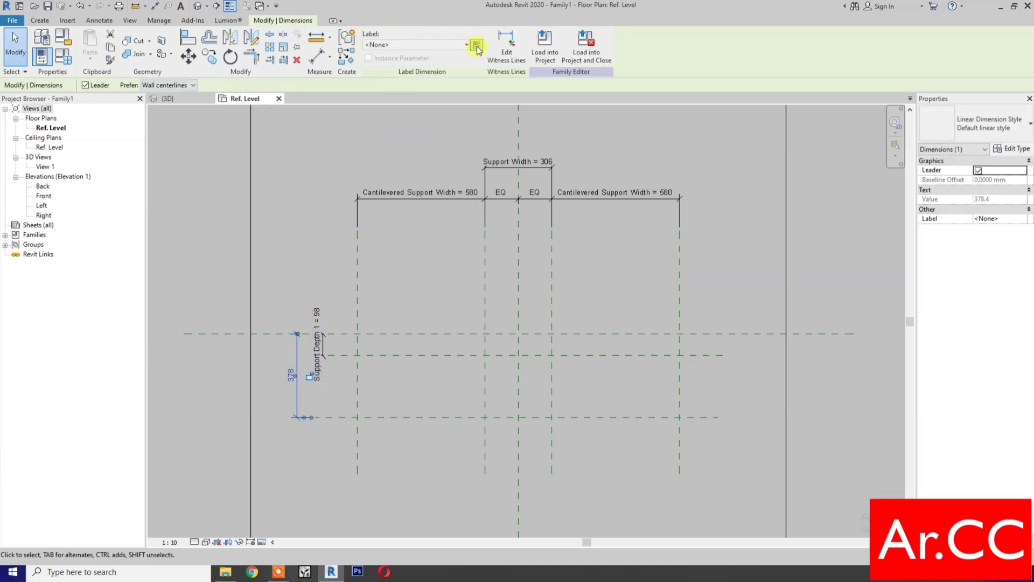
Step: Label the 378 dimension with a new type parameter named Support Depth 2
click(309, 377)
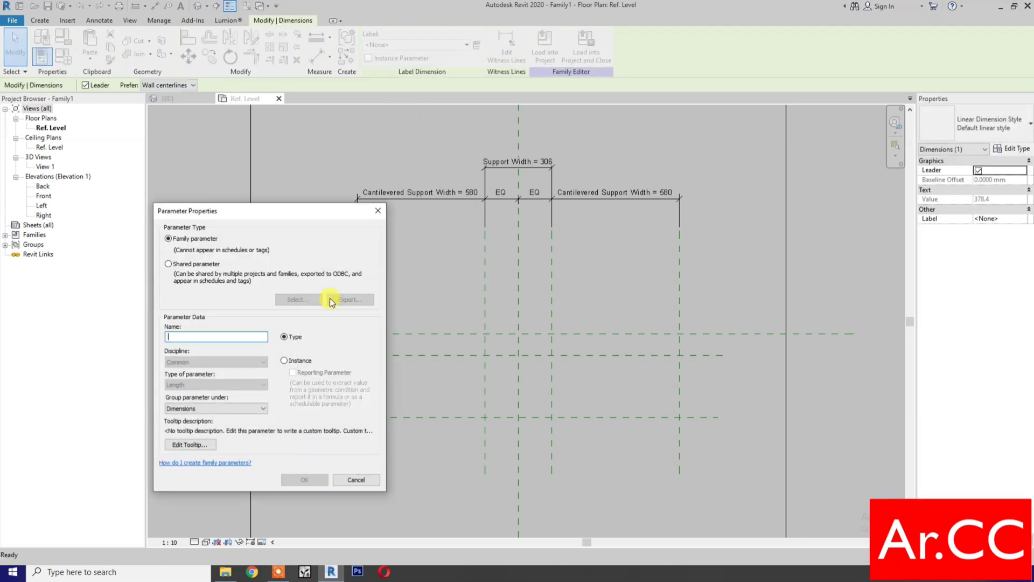
text(Support )
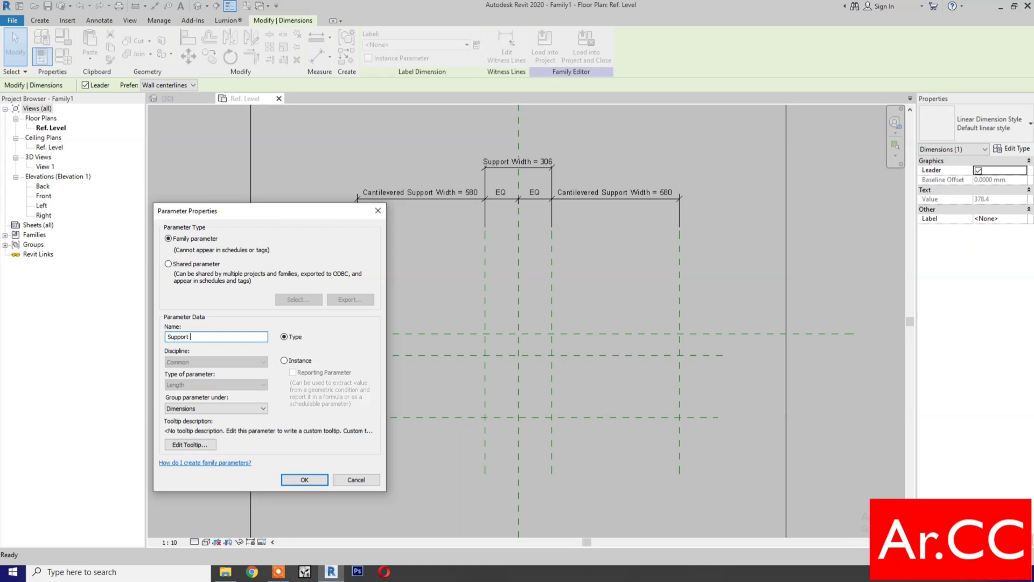
text(Depth 2)
click(305, 482)
click(415, 466)
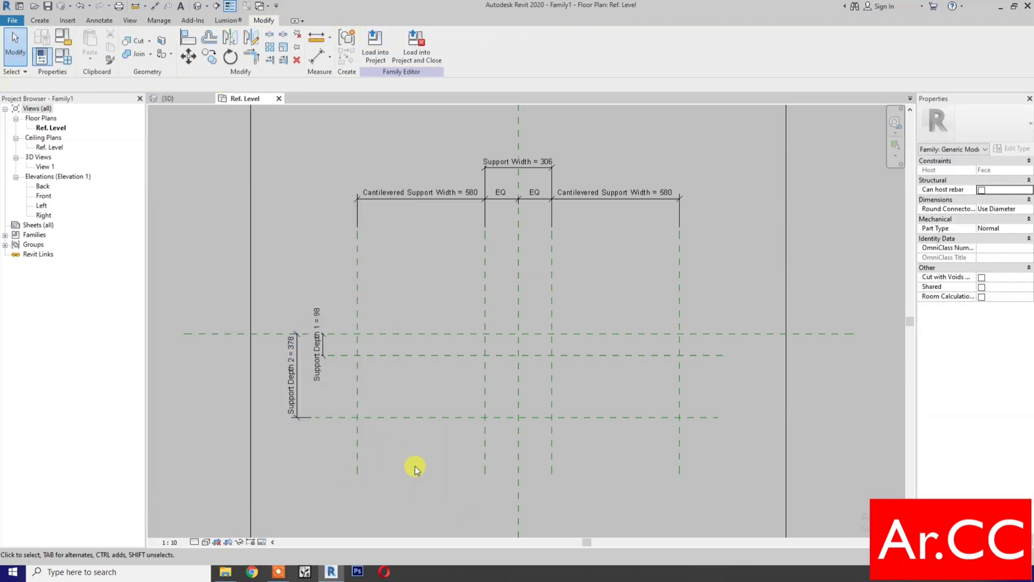
Step: In the Left elevation, draw a horizontal reference plane below the reference level
double_click(41, 206)
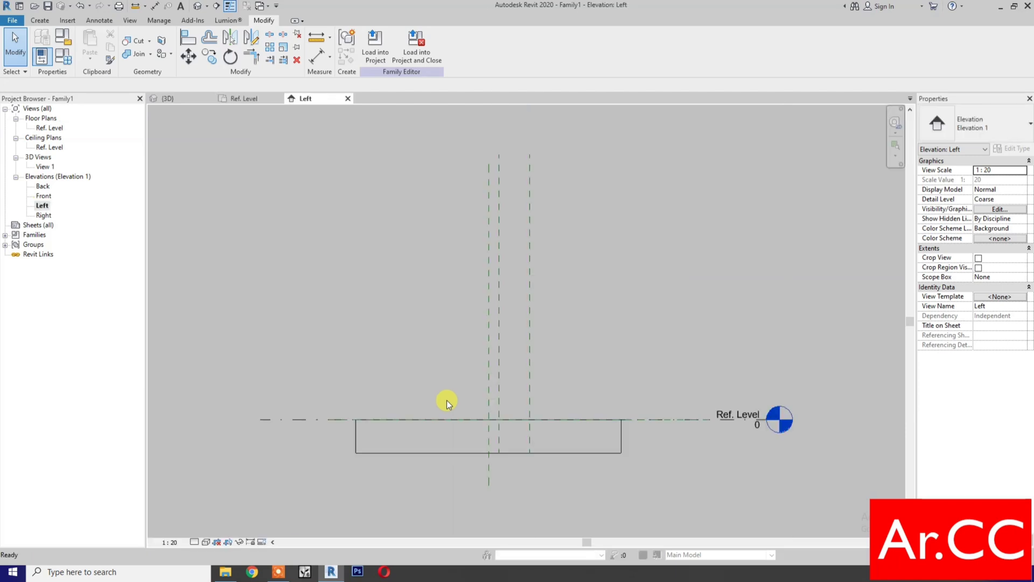
scroll(494, 468, up, 3)
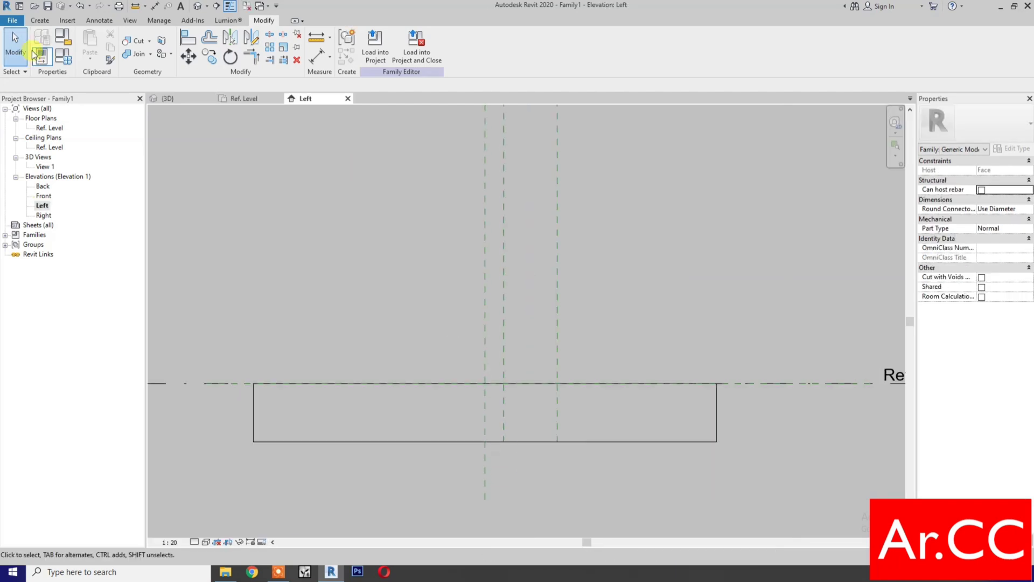
click(41, 21)
click(610, 49)
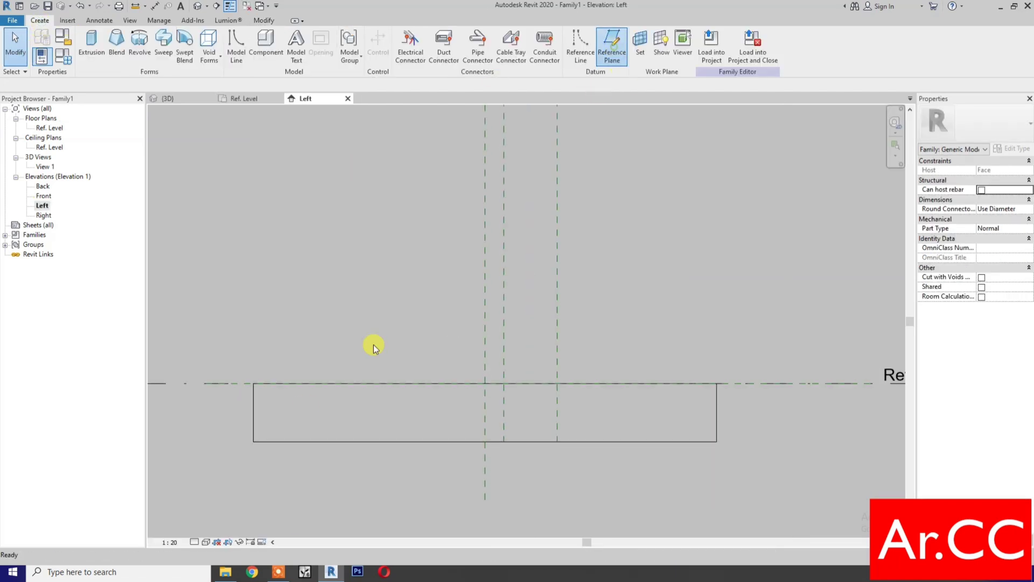
click(219, 409)
click(770, 409)
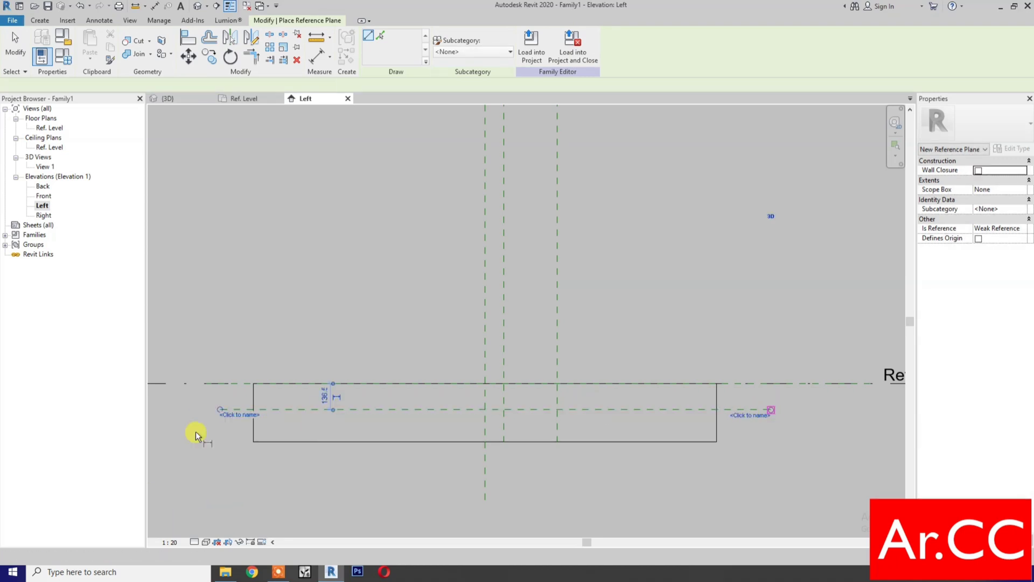
Step: Dimension the new plane from the reference level, giving 136
key(d)
key(i)
click(238, 383)
click(237, 409)
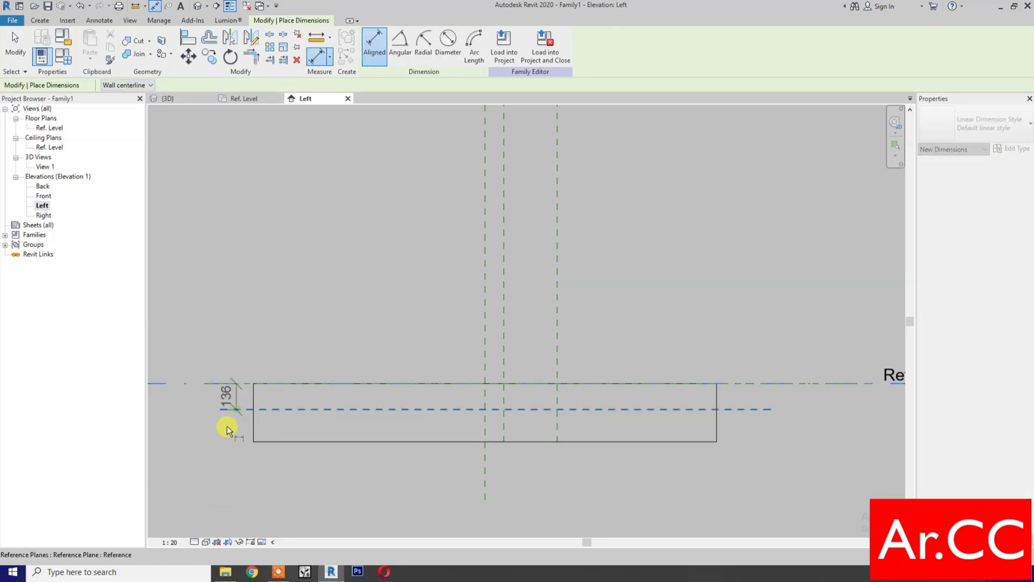
click(207, 447)
key(Escape)
key(Escape)
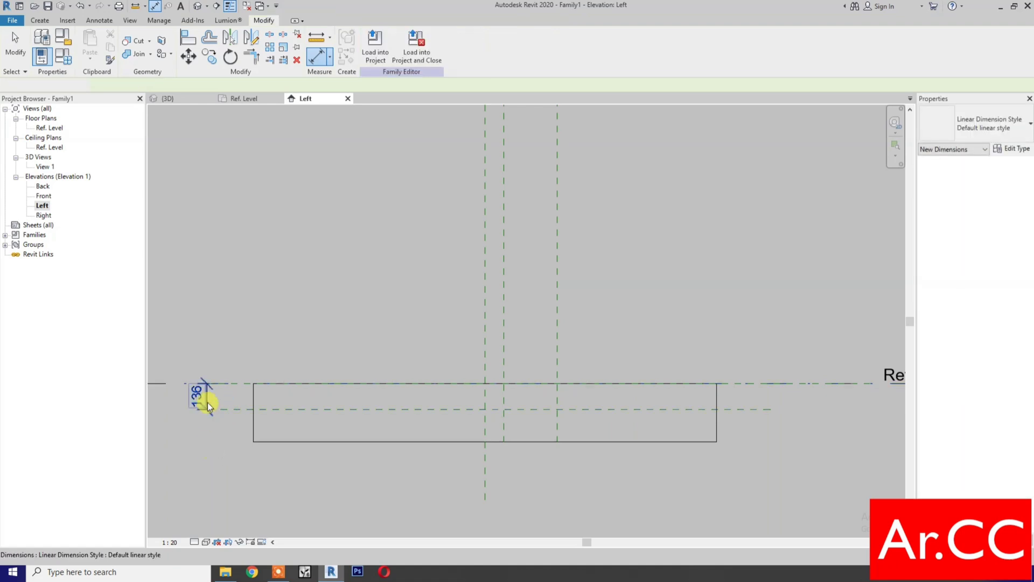
Step: Label the 136 dimension with a new type parameter named Offset
click(208, 402)
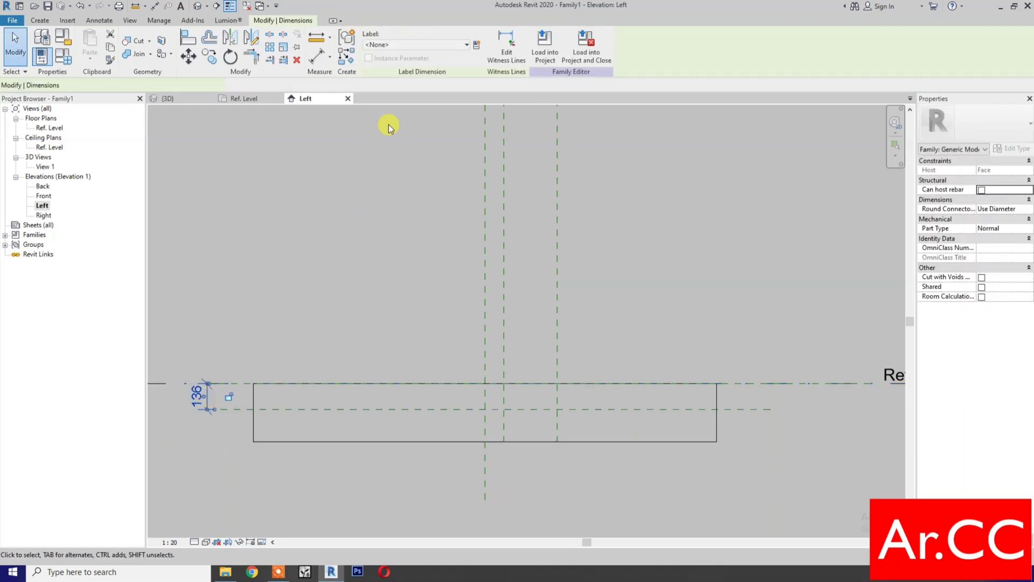
click(476, 44)
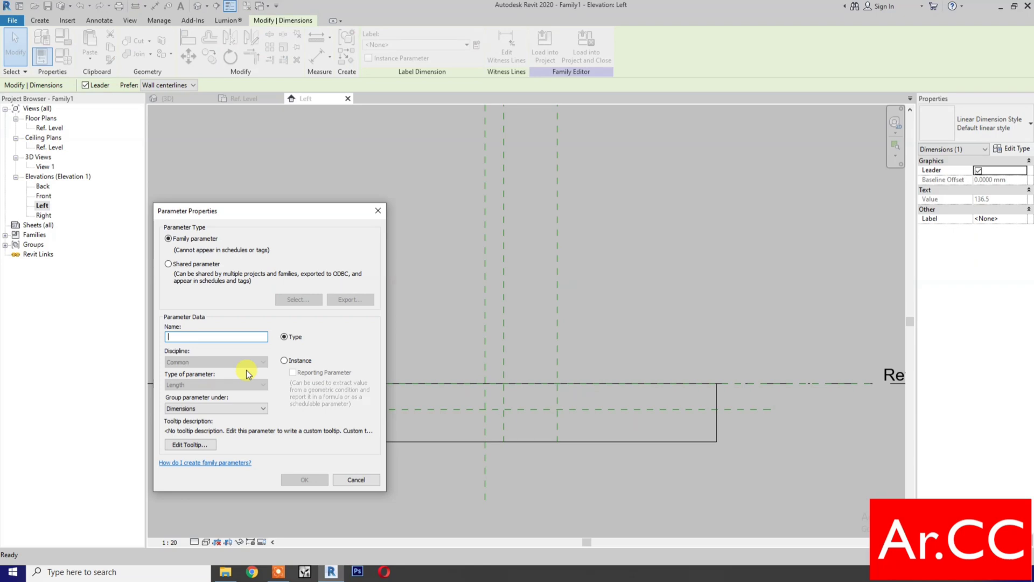
text(Offset)
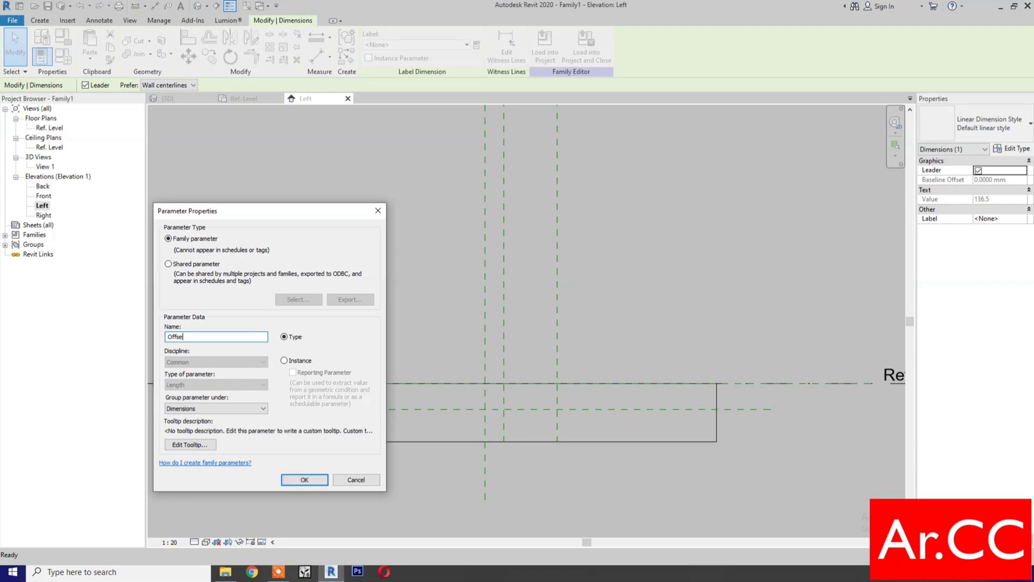
click(302, 480)
click(346, 474)
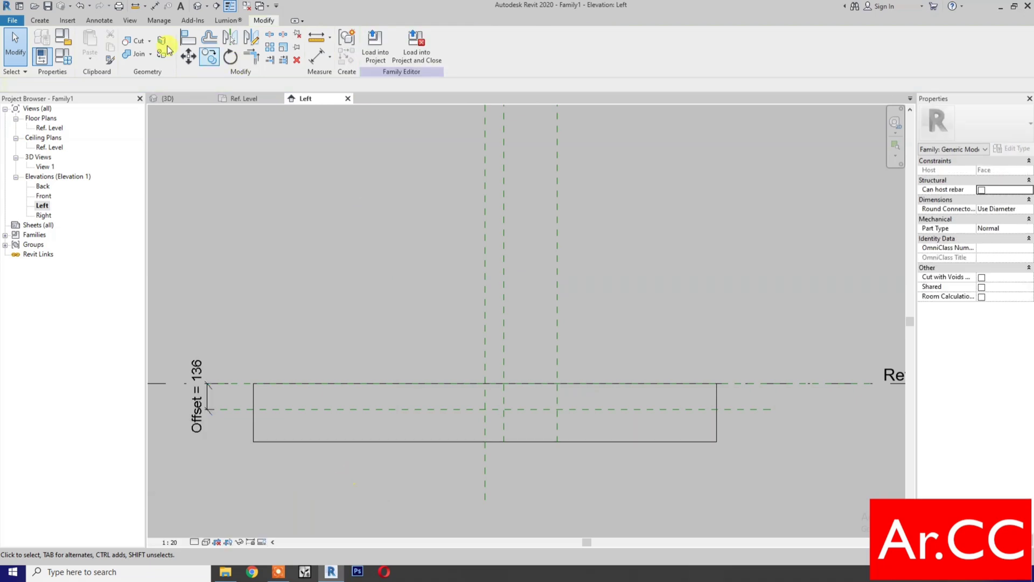
click(43, 21)
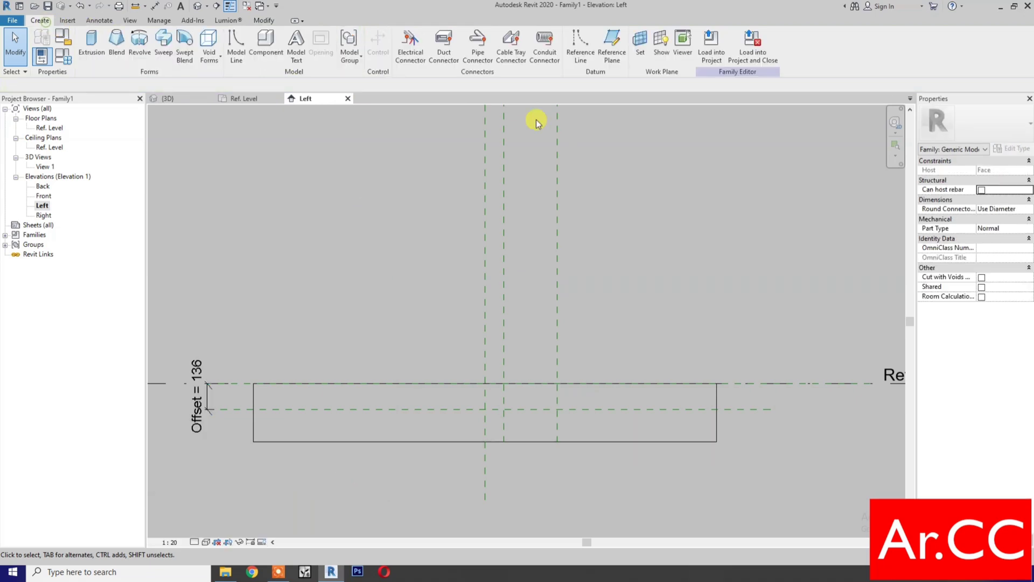
Step: Draw a short horizontal reference plane inside the rectangle and drag a matching one below the middle plane
click(612, 49)
scroll(487, 418, up, 1)
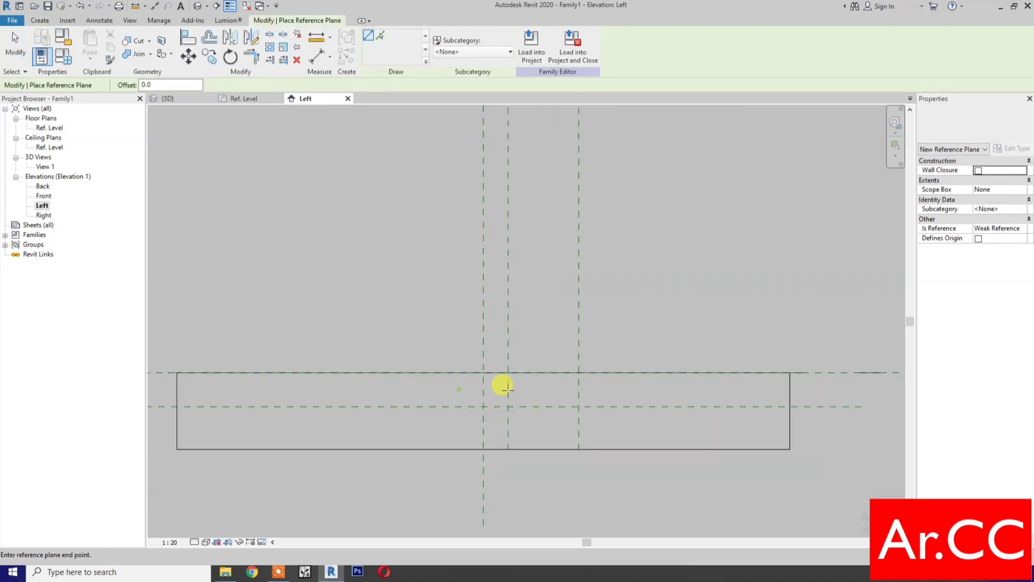
click(659, 389)
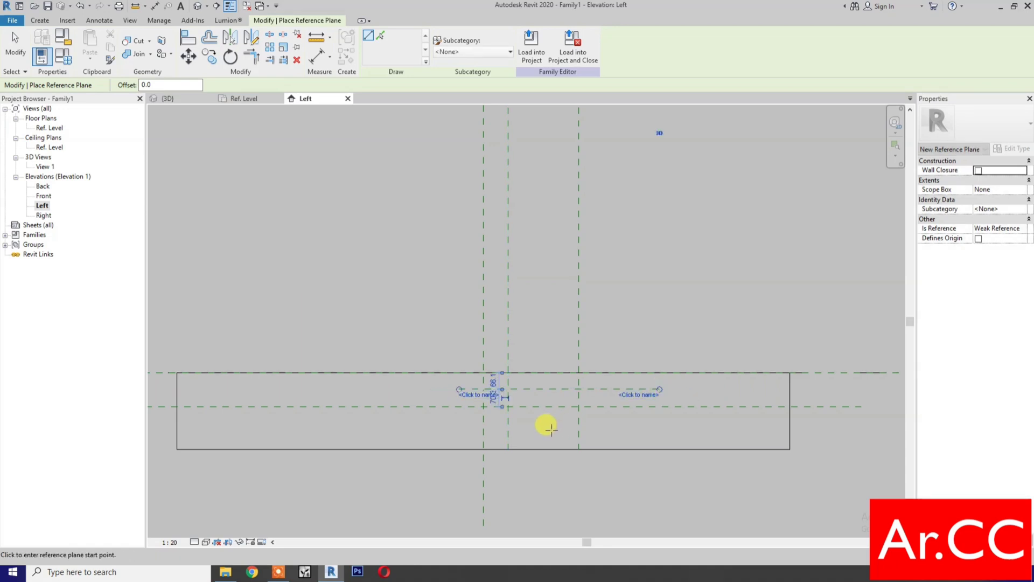
key(Escape)
click(548, 388)
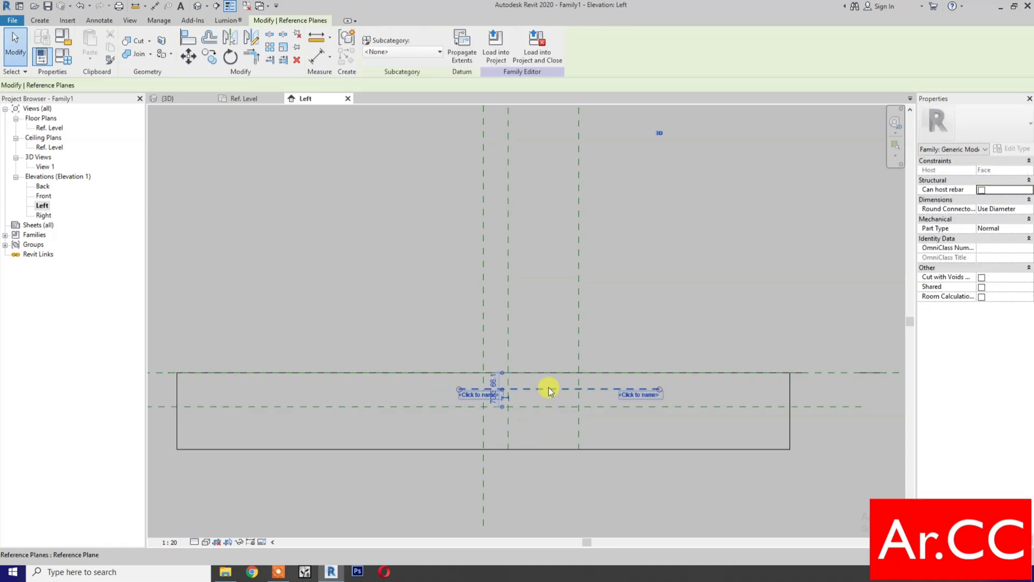
drag(548, 387, 548, 408)
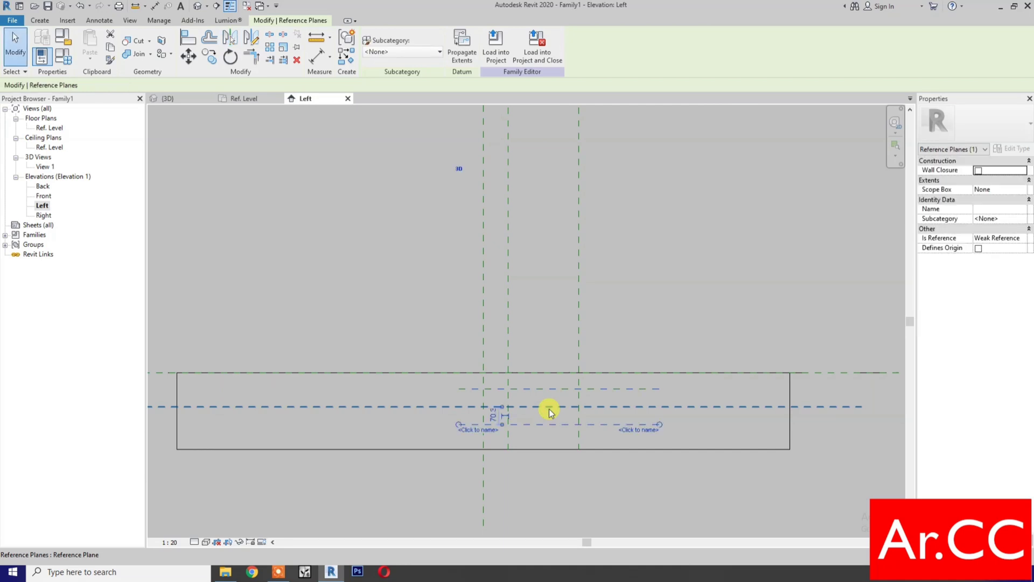
Step: Dimension the two short planes and middle plane (70, 70) and set the spacing to EQ
key(d)
key(i)
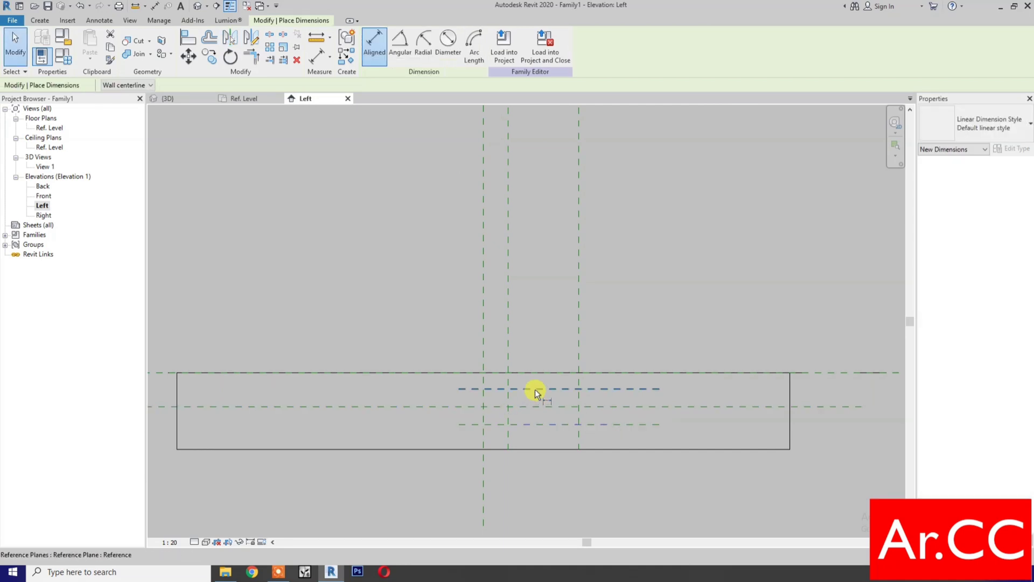
click(535, 388)
click(537, 407)
click(539, 424)
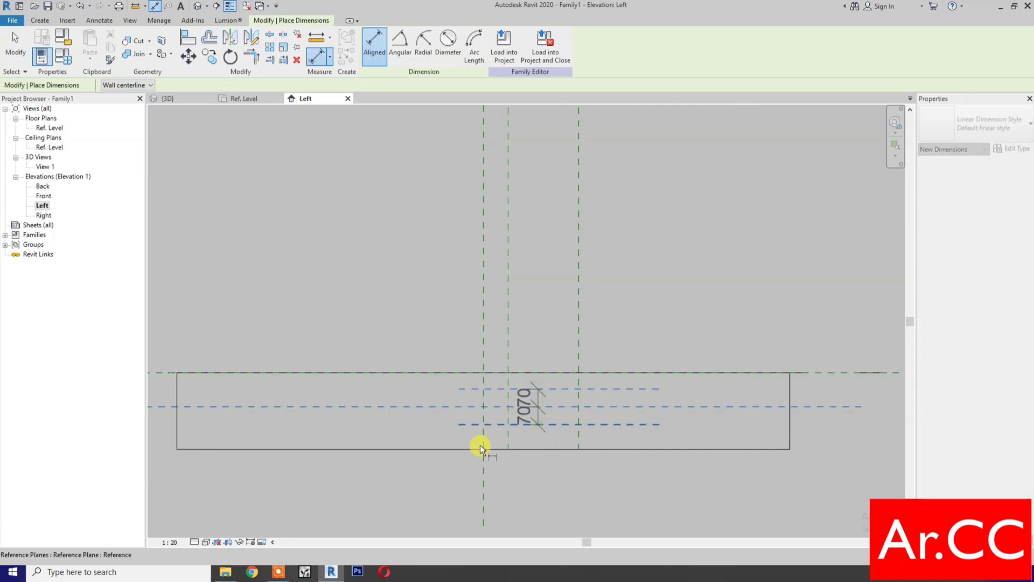
click(432, 460)
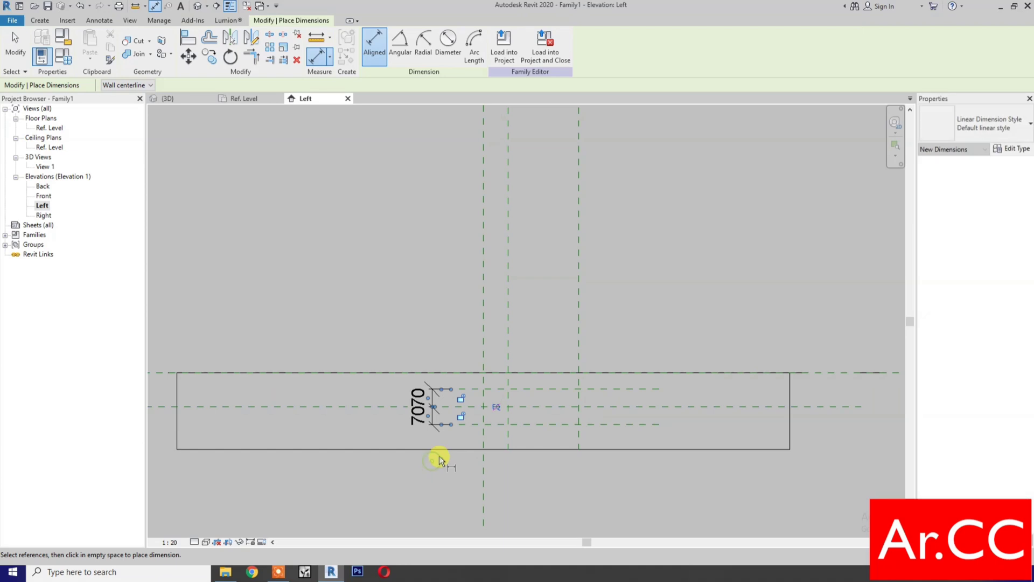
click(496, 406)
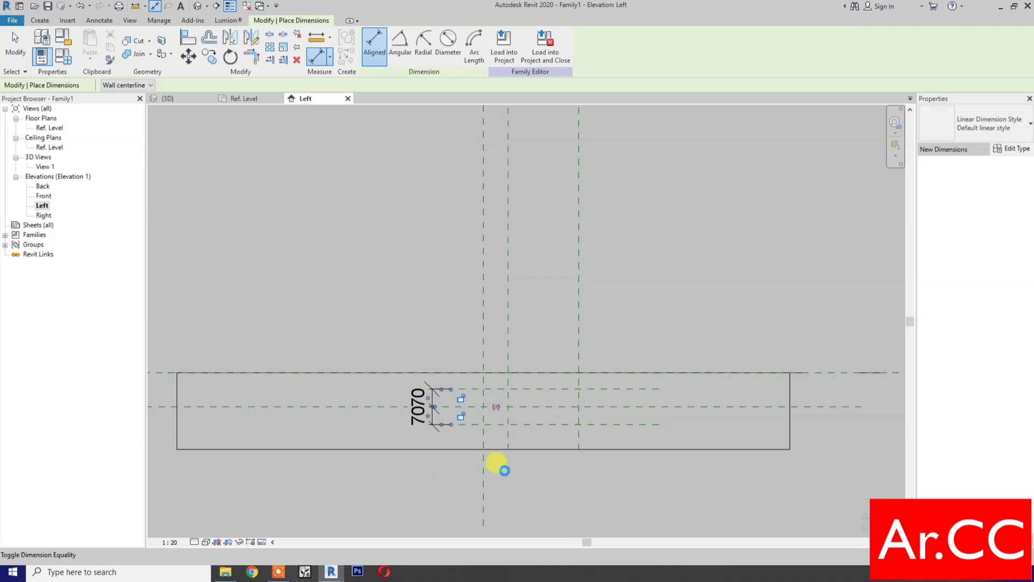
Step: Add a 141 overall dimension between the short planes and start a new parameter for it
click(529, 425)
click(526, 387)
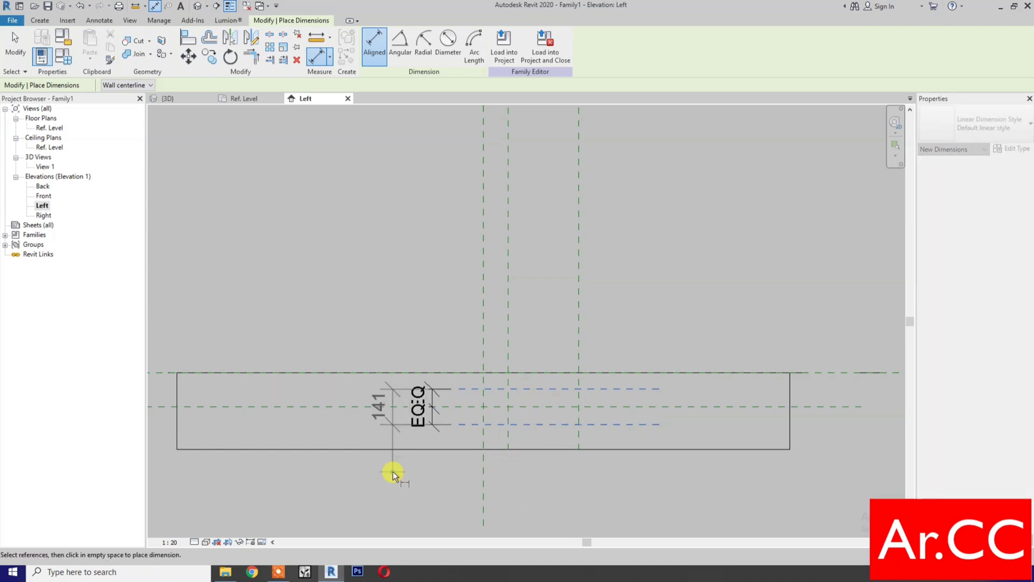
click(393, 470)
key(Escape)
click(393, 416)
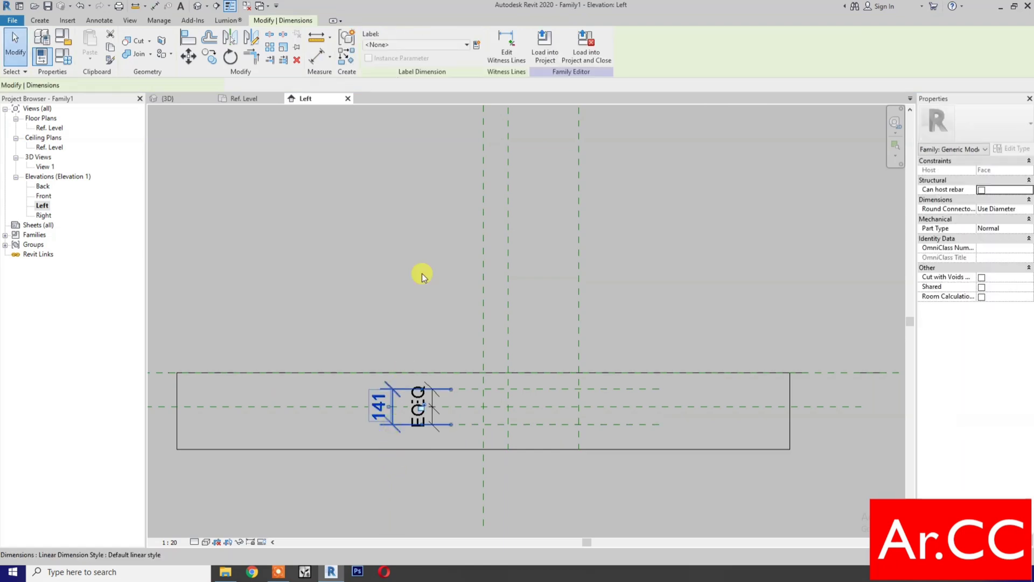
click(476, 45)
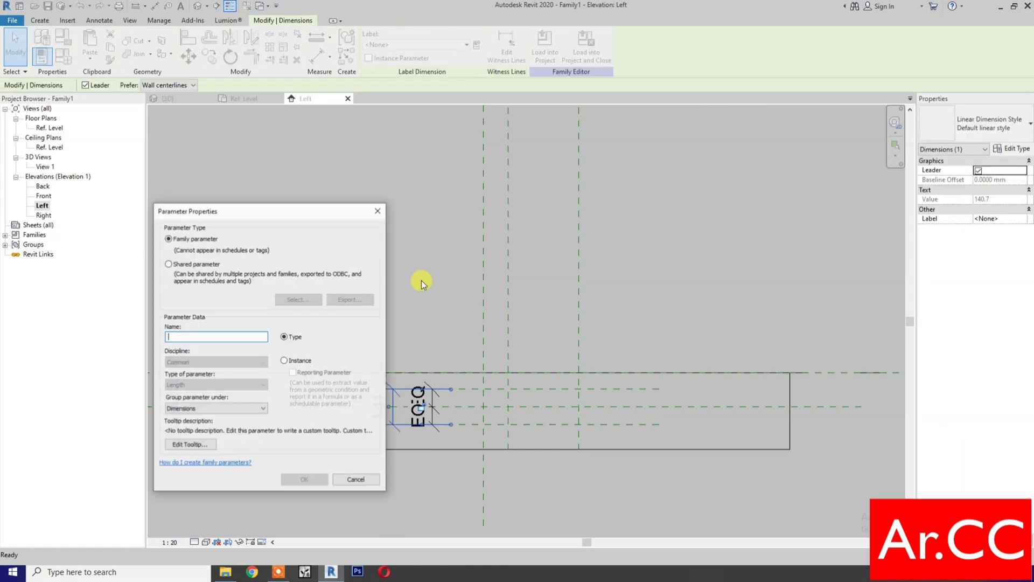
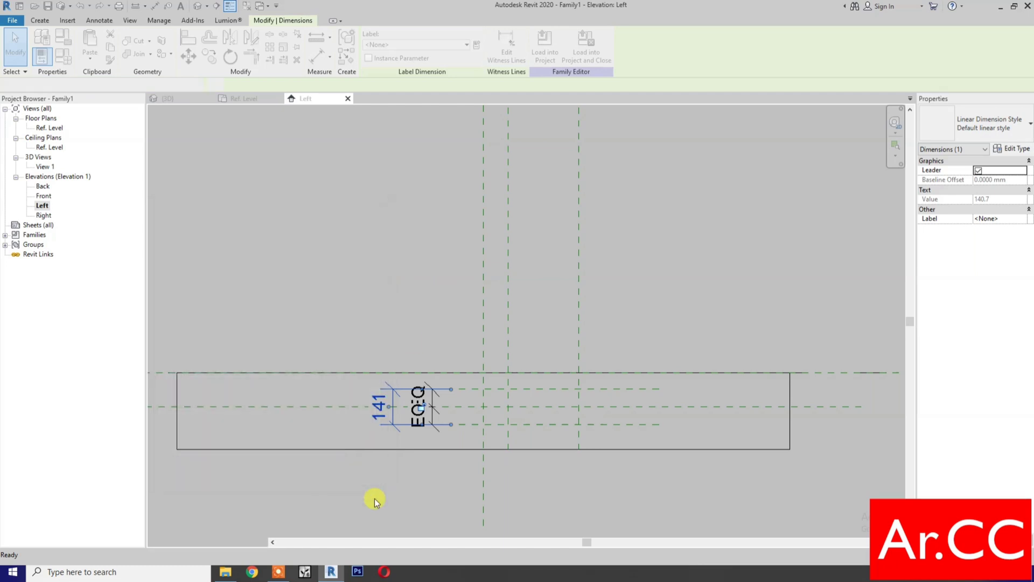
Step: Confirm the Cantilevered Support Thickness label on the 141 dimension and bring the whole support into view
click(374, 499)
scroll(409, 488, down, 2)
middle_drag(421, 482, 446, 497)
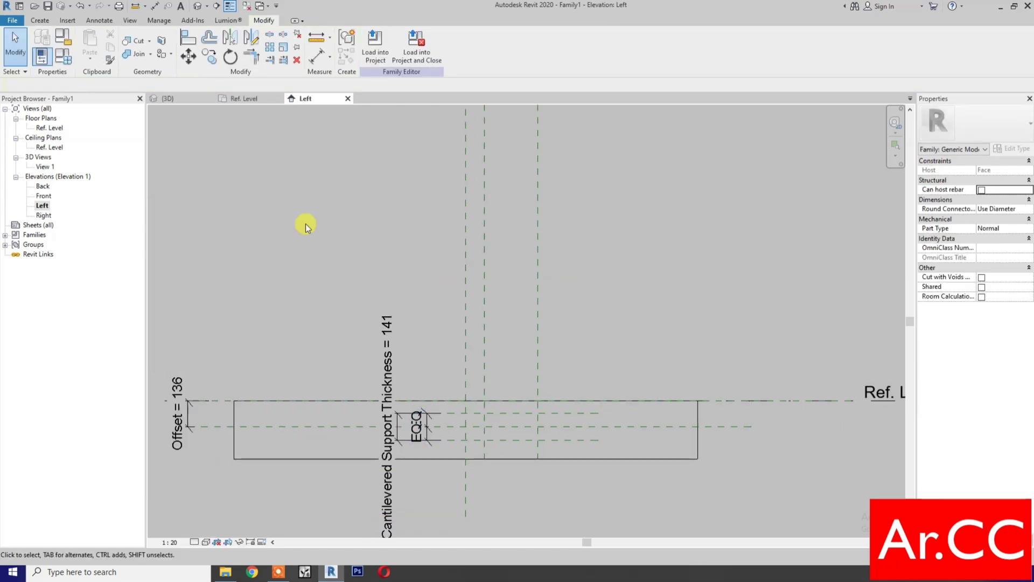
Step: Open the Ref. Level floor plan centred on the reference planes
click(248, 99)
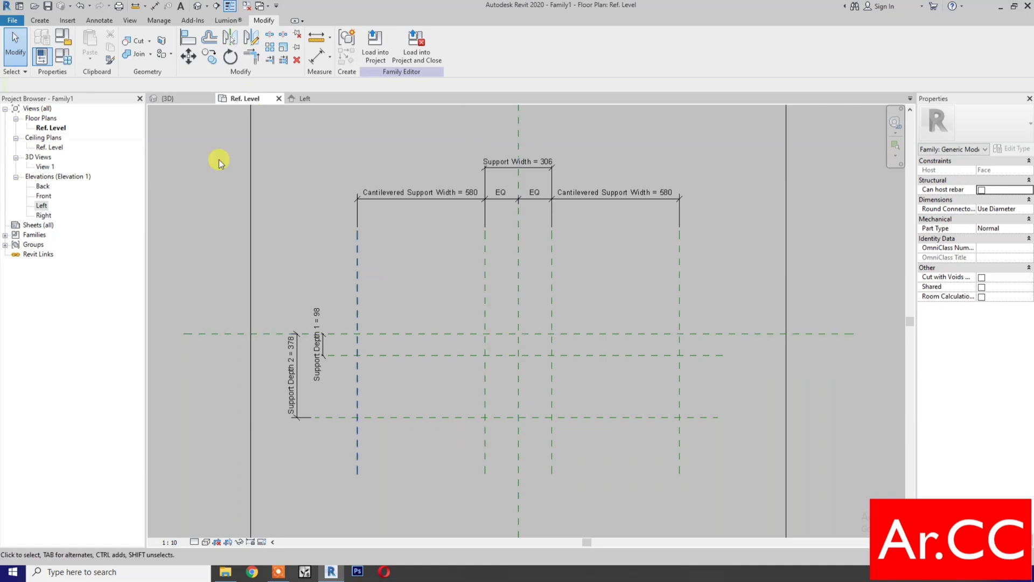
middle_drag(473, 337, 499, 355)
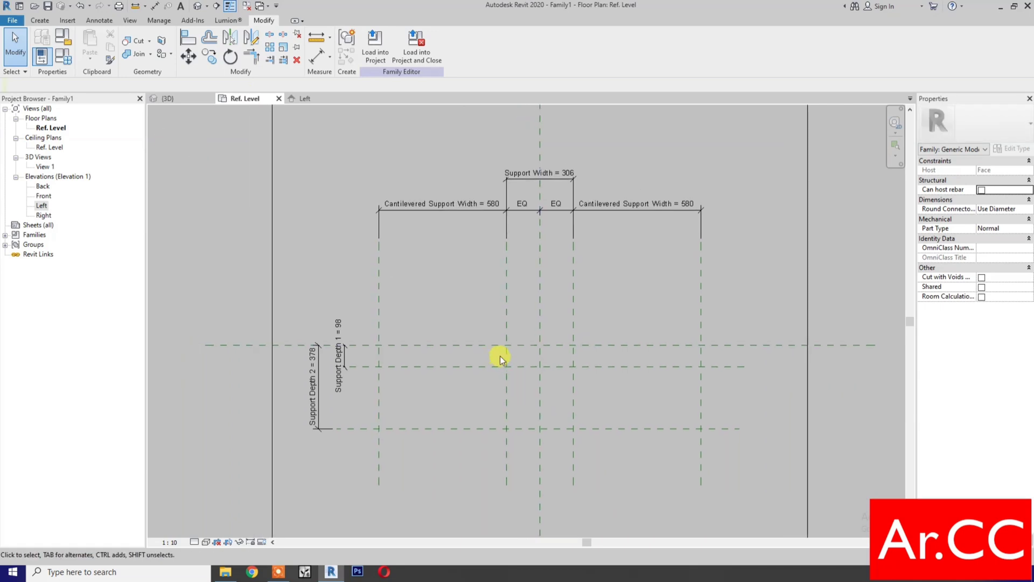
click(48, 21)
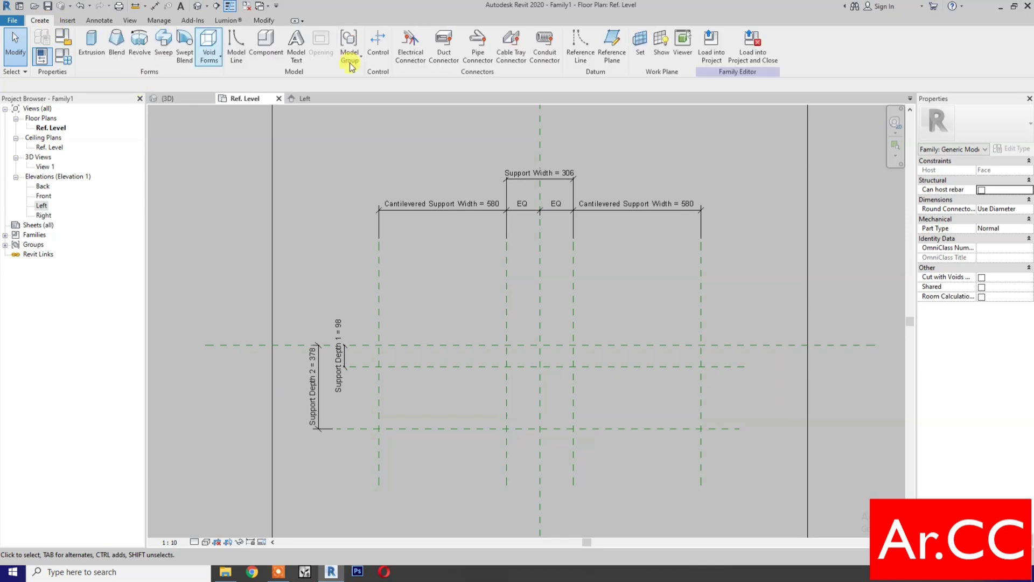
Step: Start a solid extrusion and sketch the left three-segment bracket profile
click(91, 44)
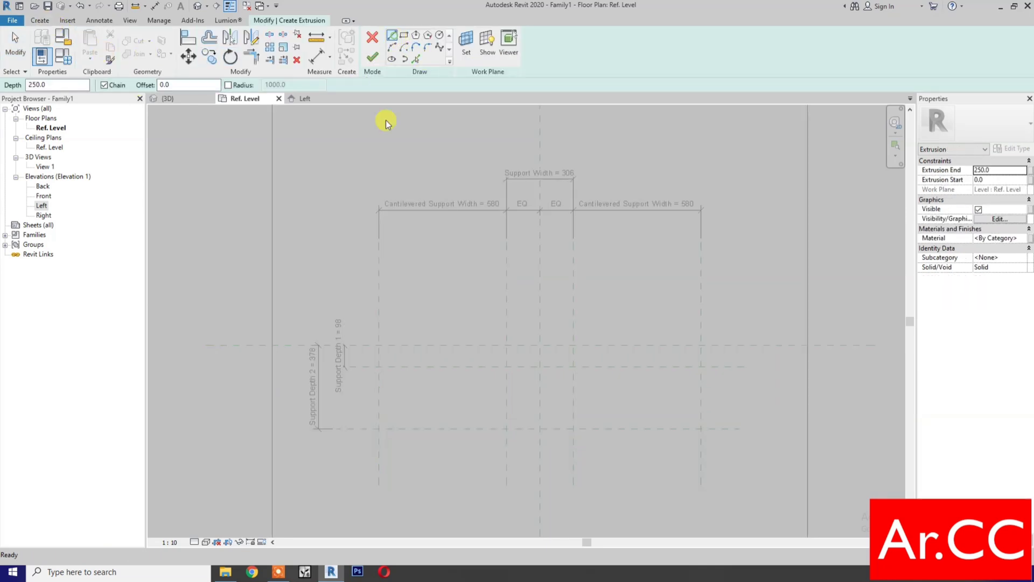
click(388, 353)
click(389, 328)
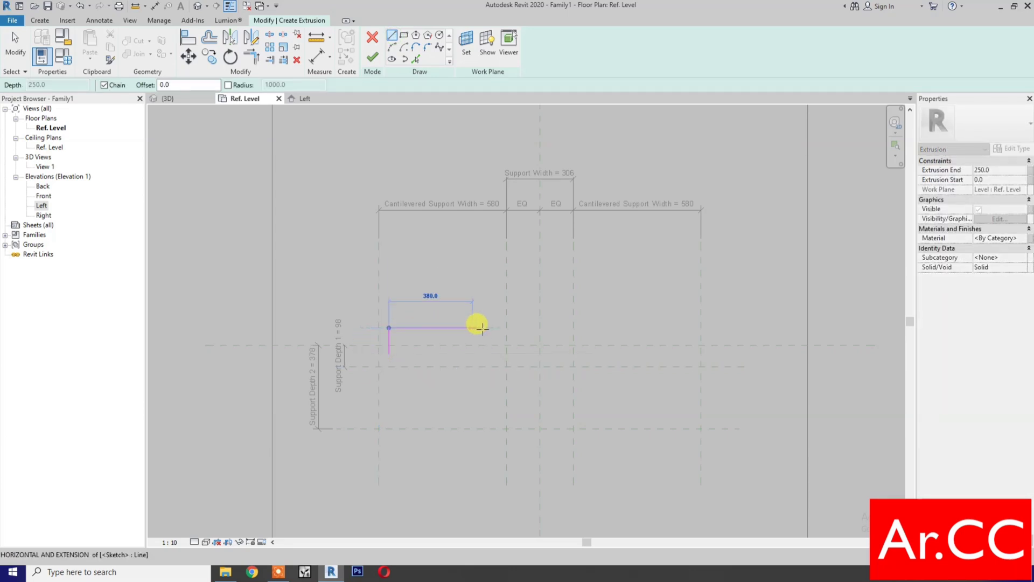
click(493, 327)
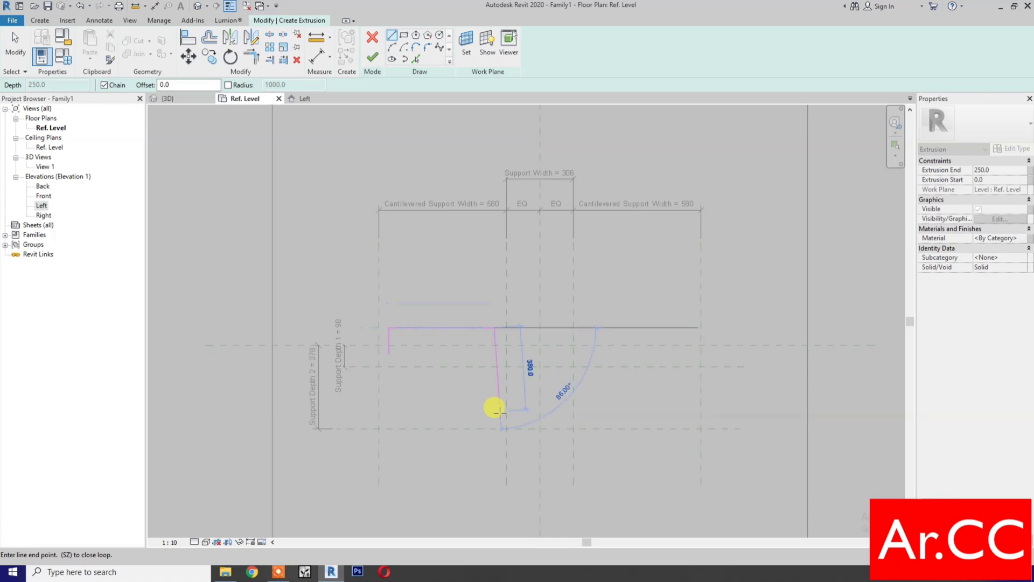
click(495, 411)
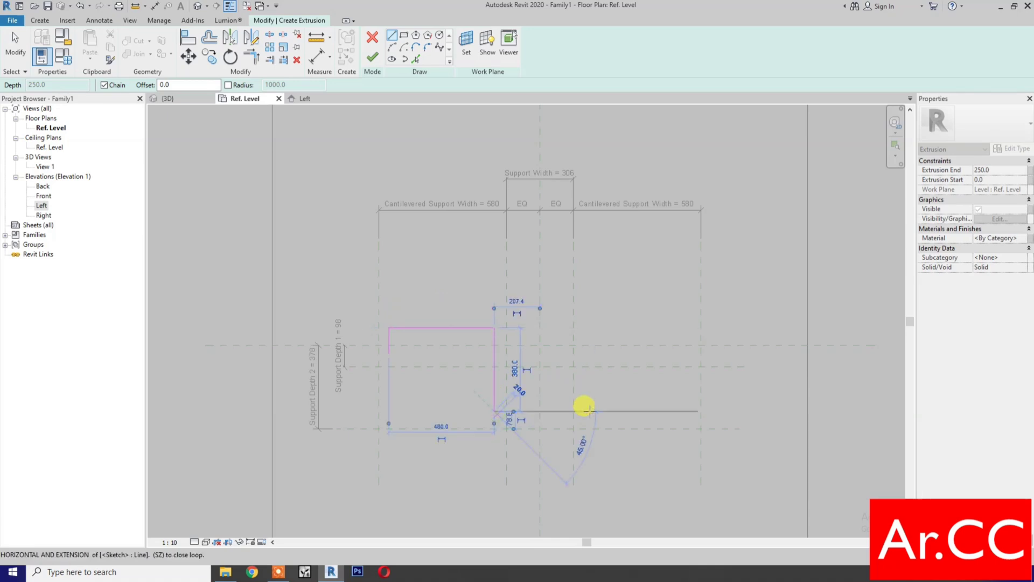
click(588, 411)
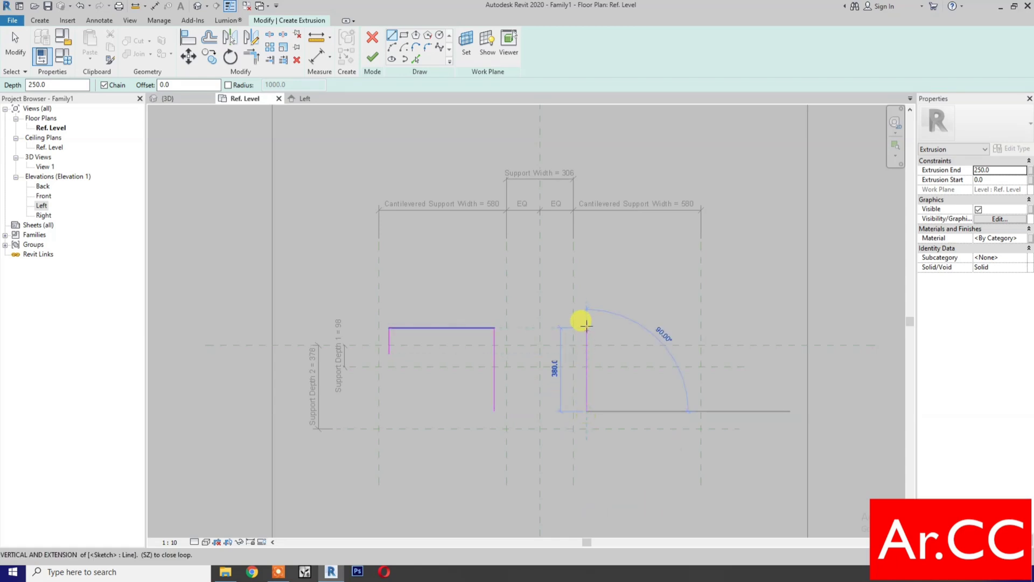
Step: Sketch the matching three-segment bracket profile to the right of the centre line
click(586, 325)
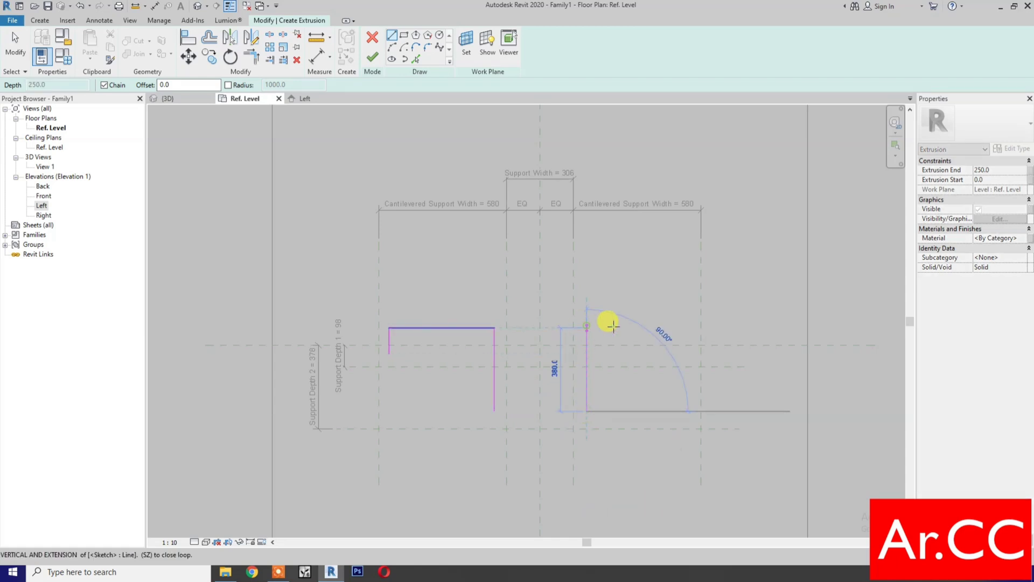
click(692, 327)
click(692, 354)
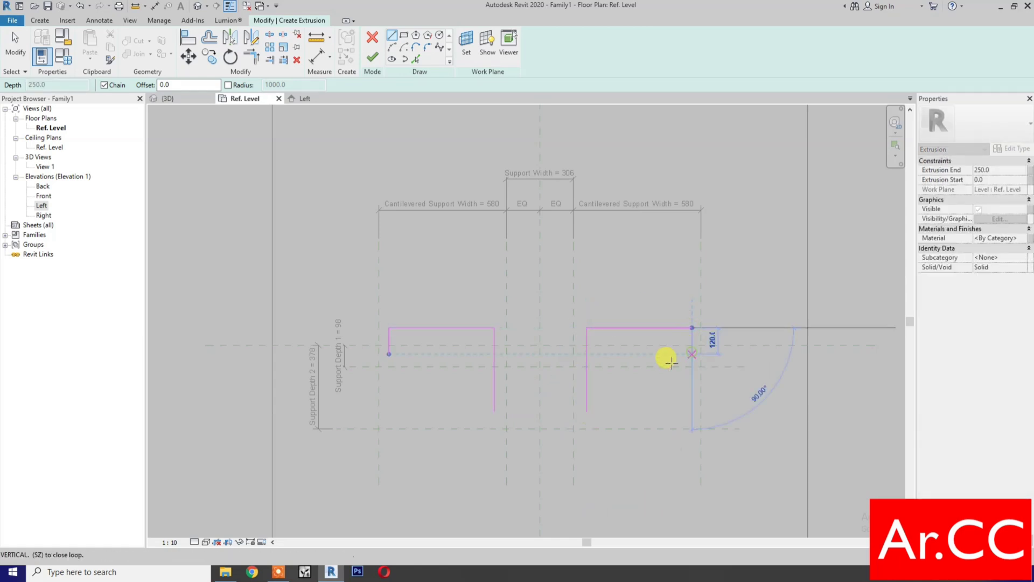
click(186, 39)
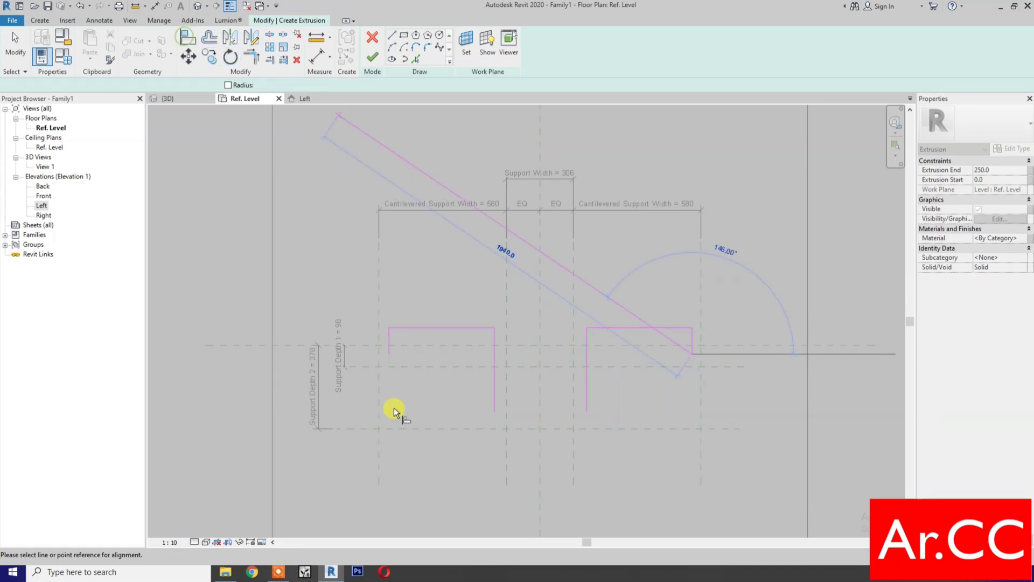
Step: Align the outer and inner legs of both profiles to their neighbouring vertical reference planes
click(380, 304)
click(389, 341)
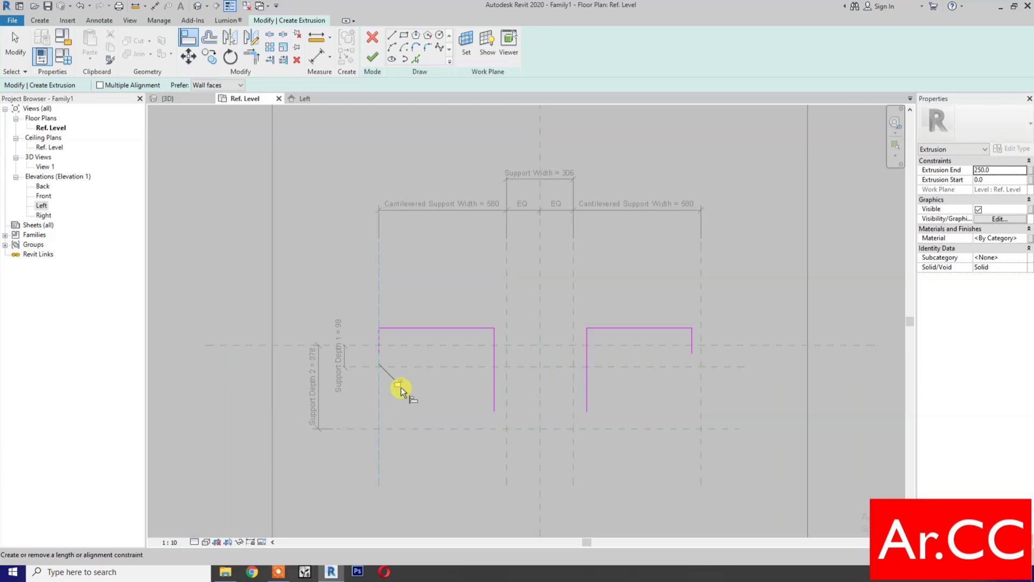
click(506, 325)
click(495, 340)
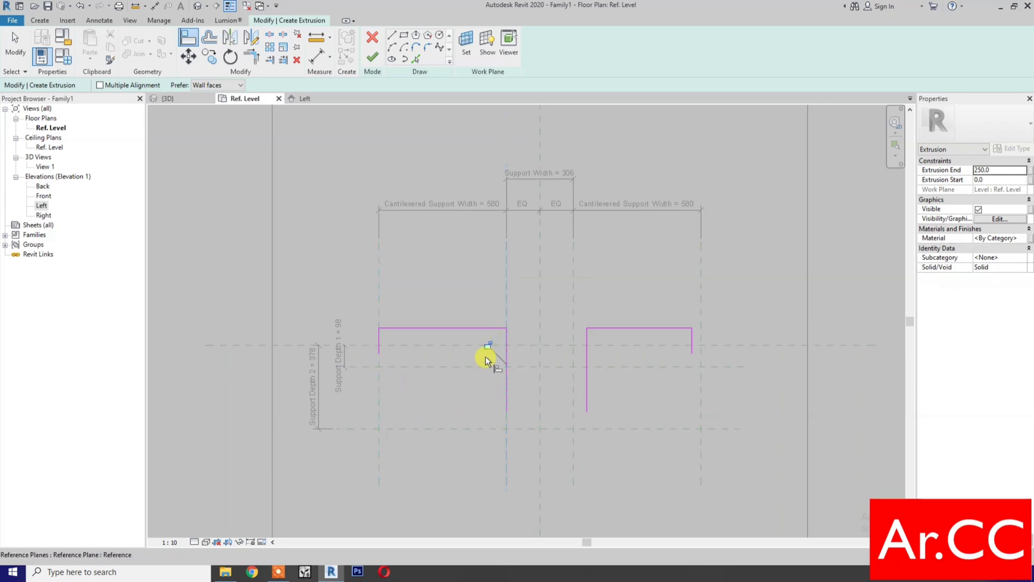
click(574, 324)
click(586, 345)
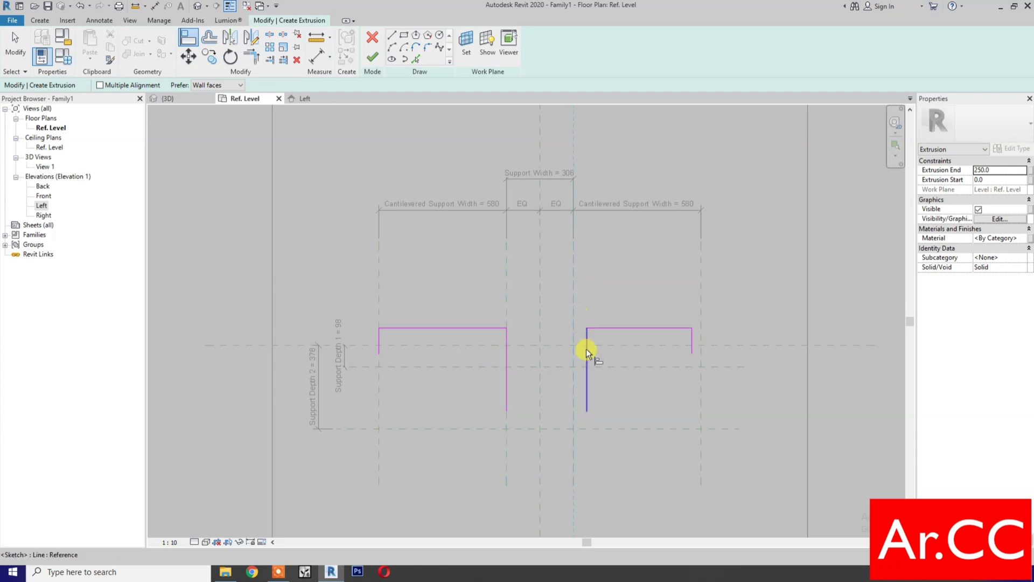
click(698, 322)
click(692, 348)
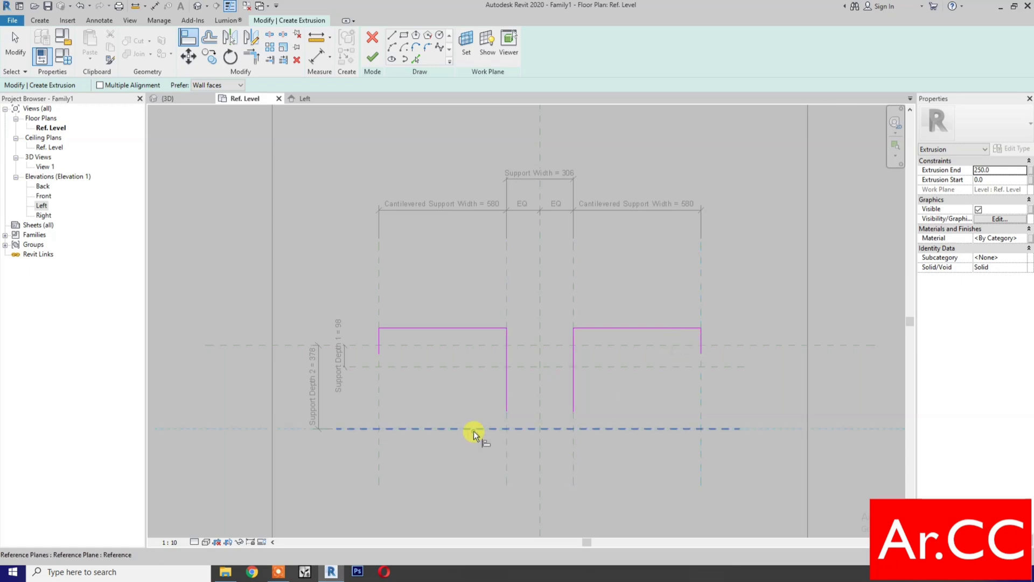
Step: Extend both inner legs to the bottom plane and both outer legs to the middle horizontal plane
click(506, 410)
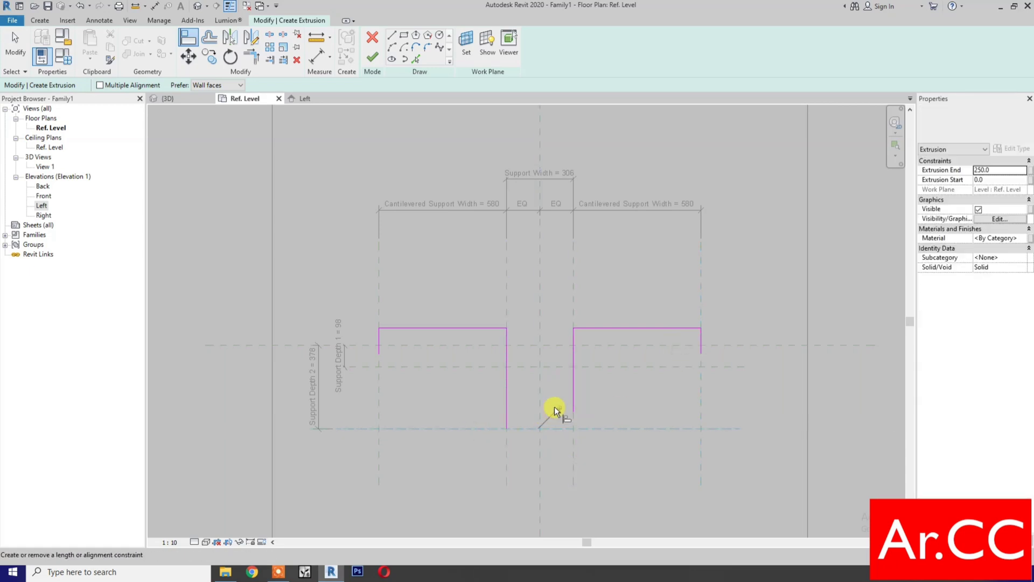
click(588, 428)
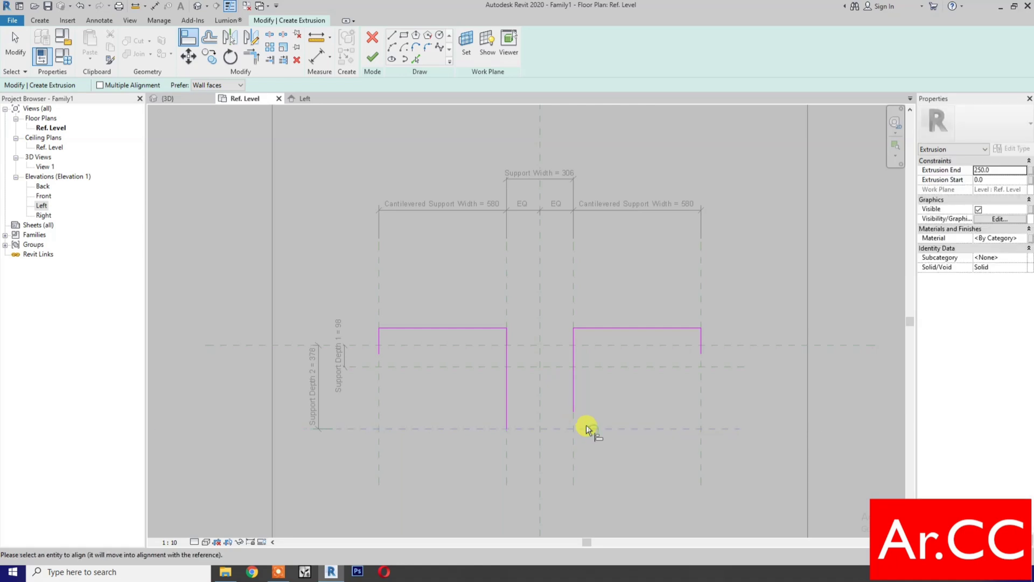
click(573, 411)
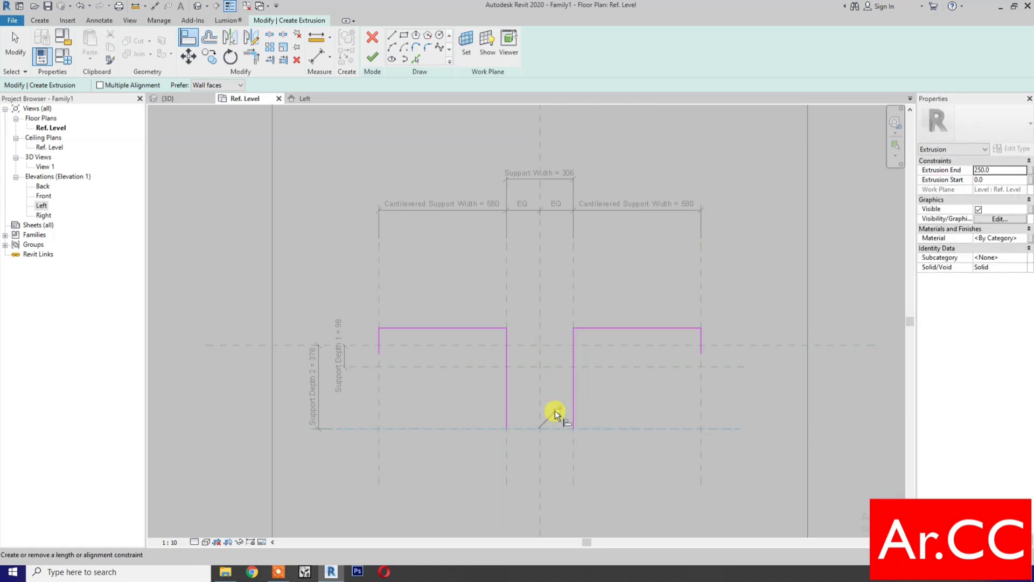
click(427, 368)
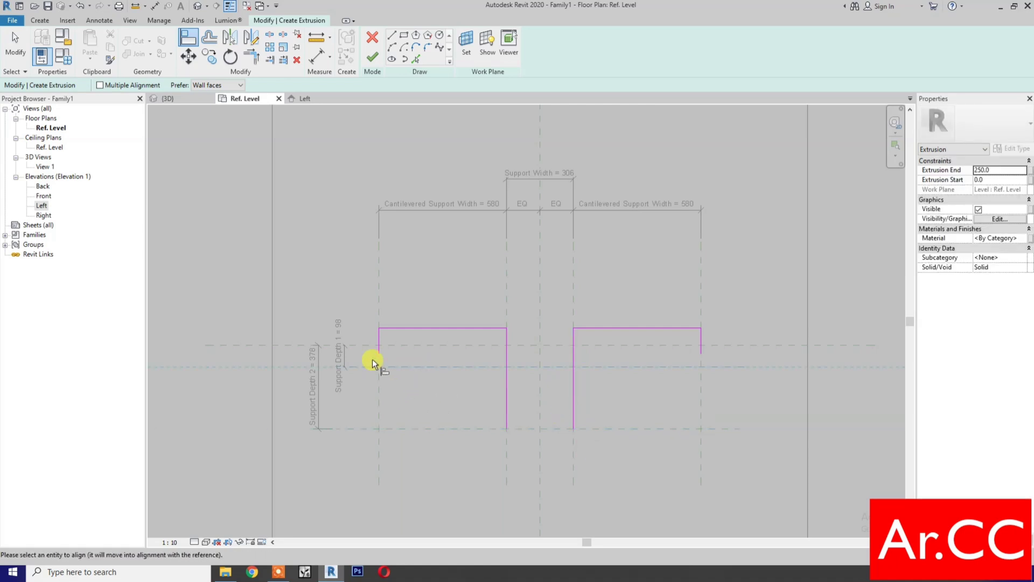
click(379, 355)
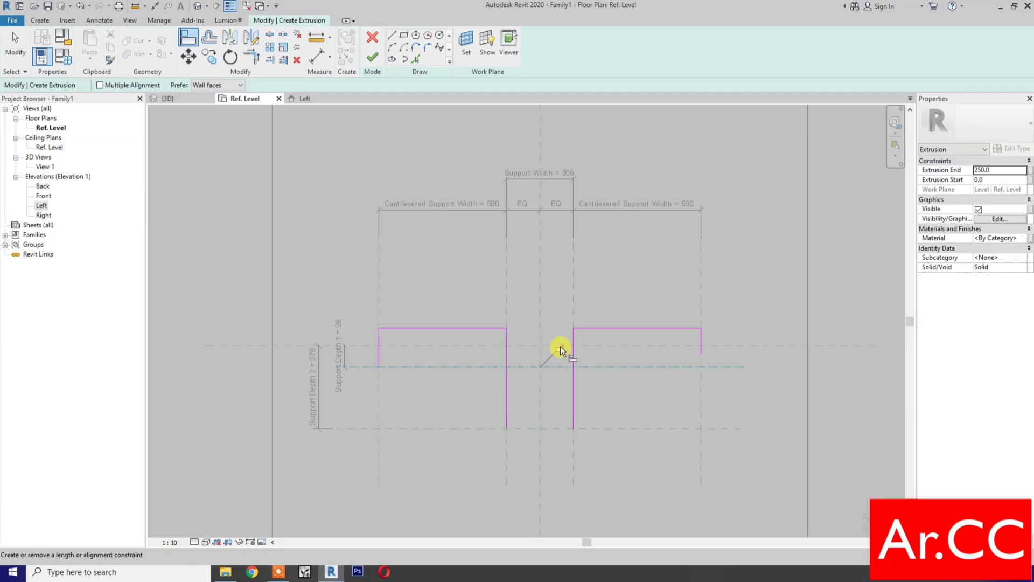
click(616, 370)
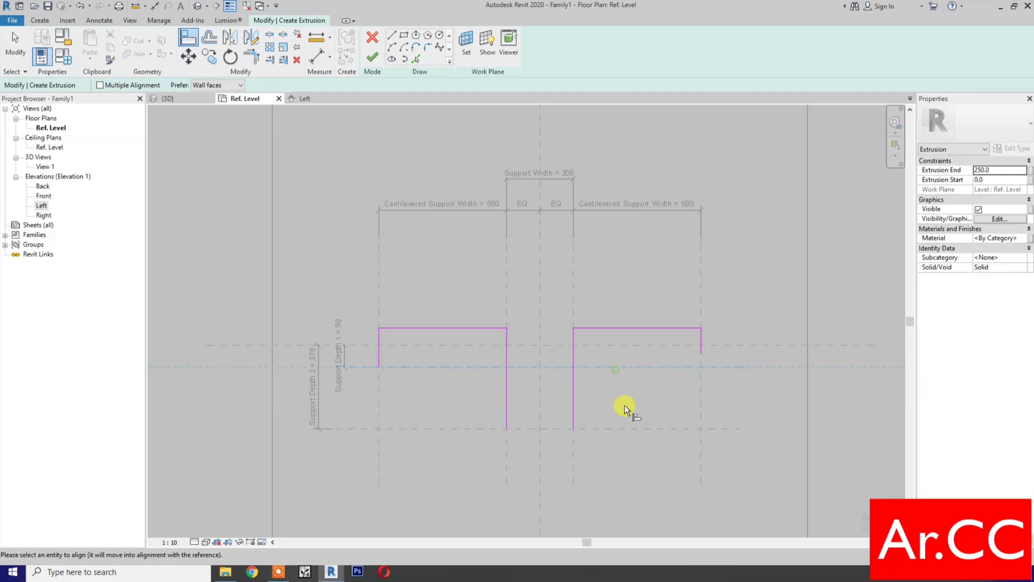
click(701, 350)
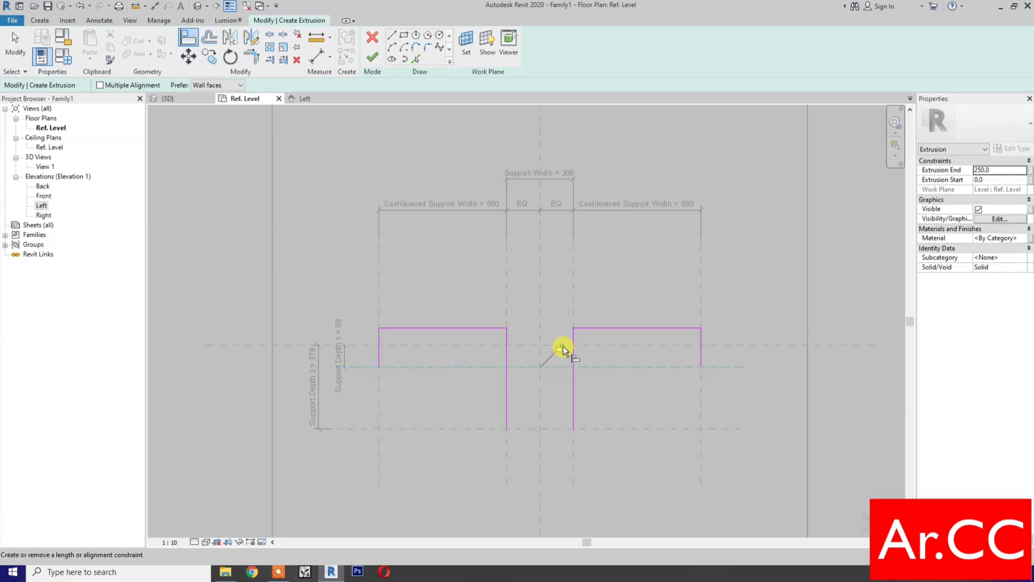
Step: Align both profiles' top edges to the upper horizontal reference plane and lock them
click(460, 344)
click(462, 330)
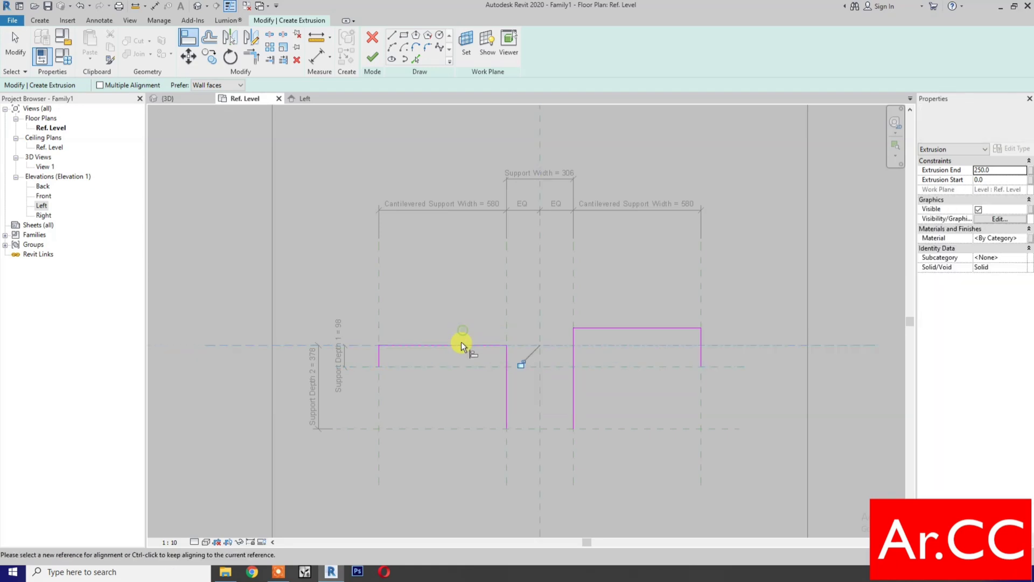
click(521, 365)
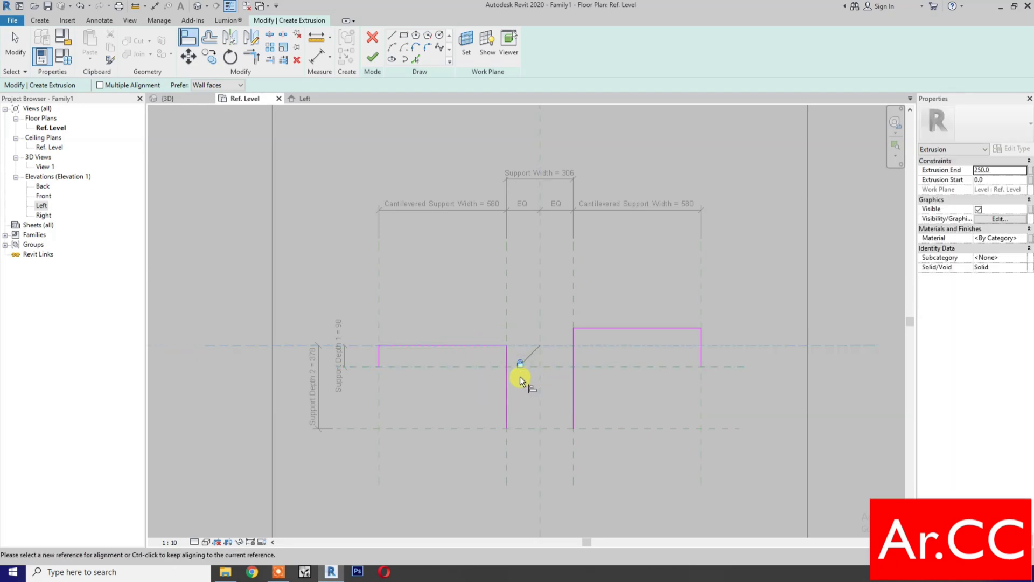
click(607, 345)
click(612, 327)
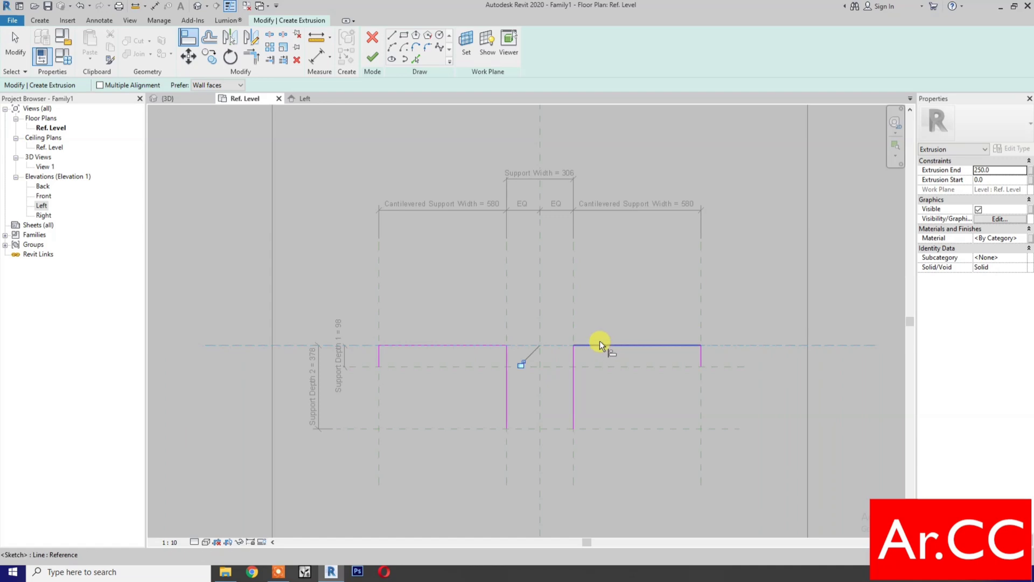
click(520, 365)
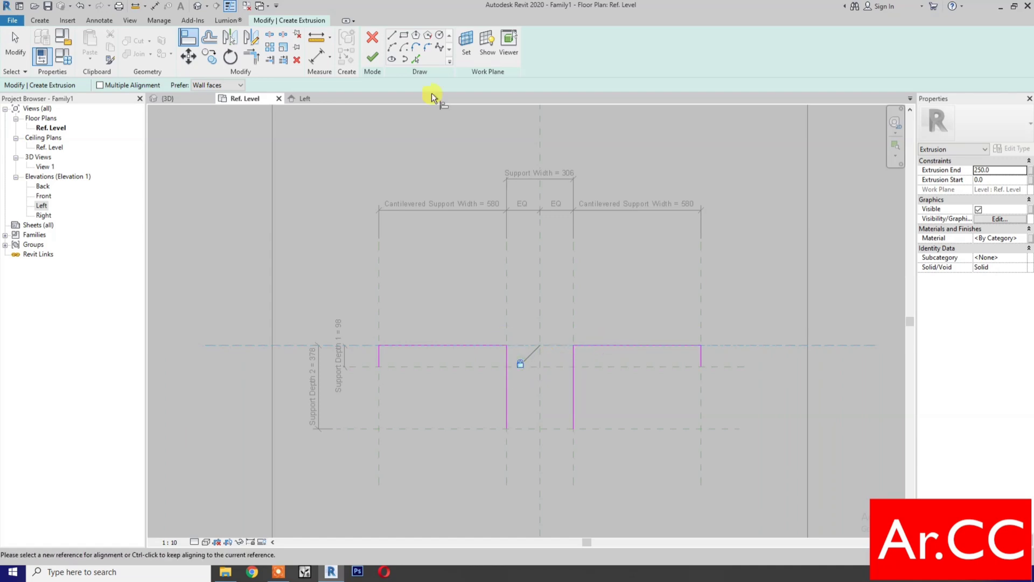
click(391, 35)
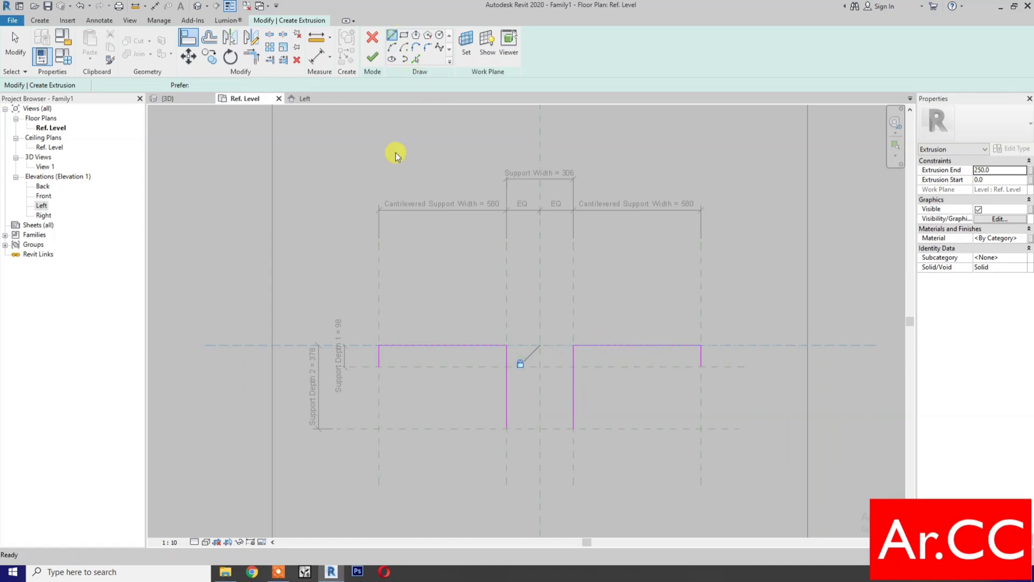
Step: Close both support outlines with diagonal lines and finish the sketch as an extrusion
click(380, 366)
click(501, 423)
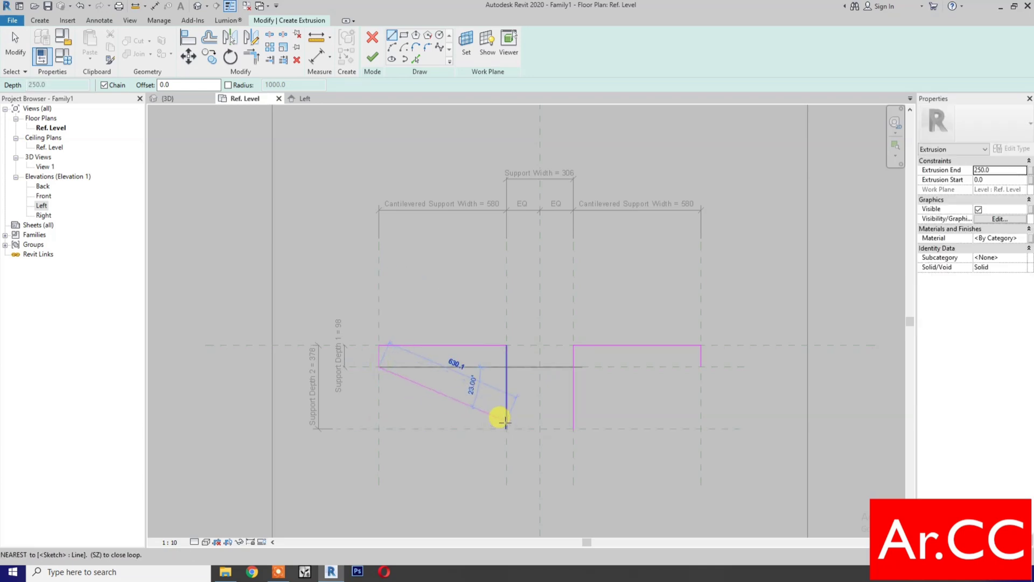
key(Escape)
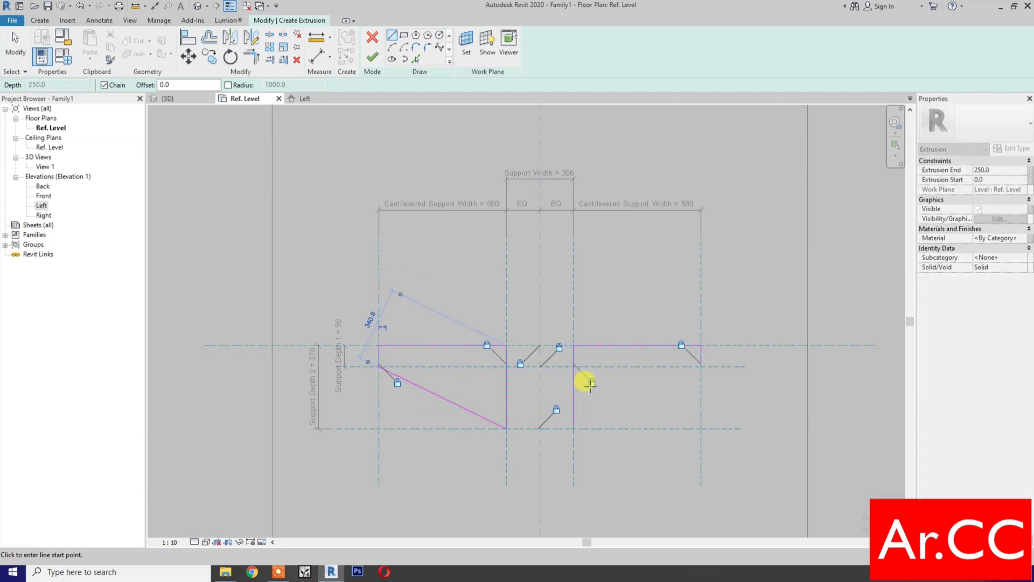
click(573, 428)
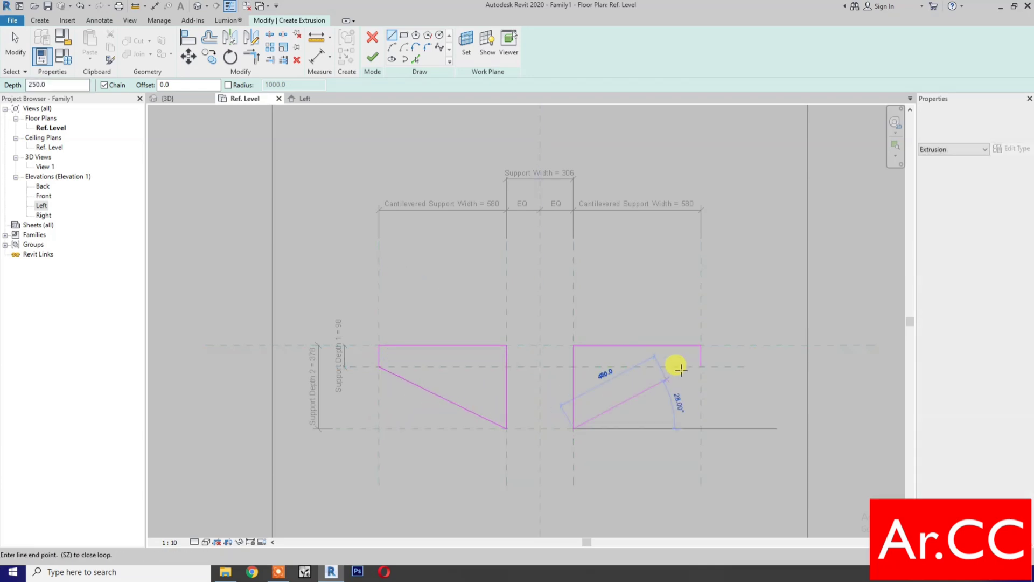
click(700, 366)
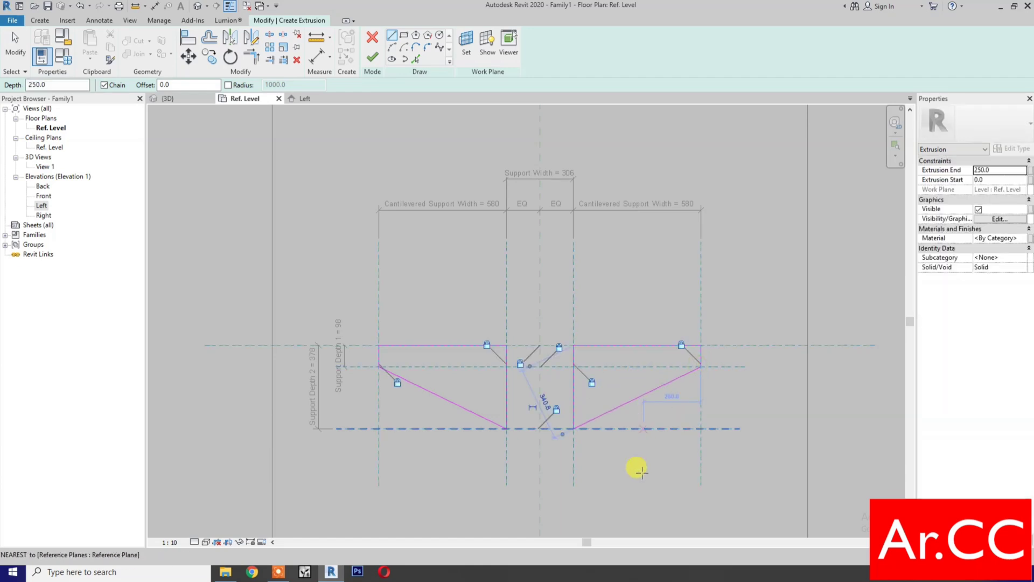
key(Escape)
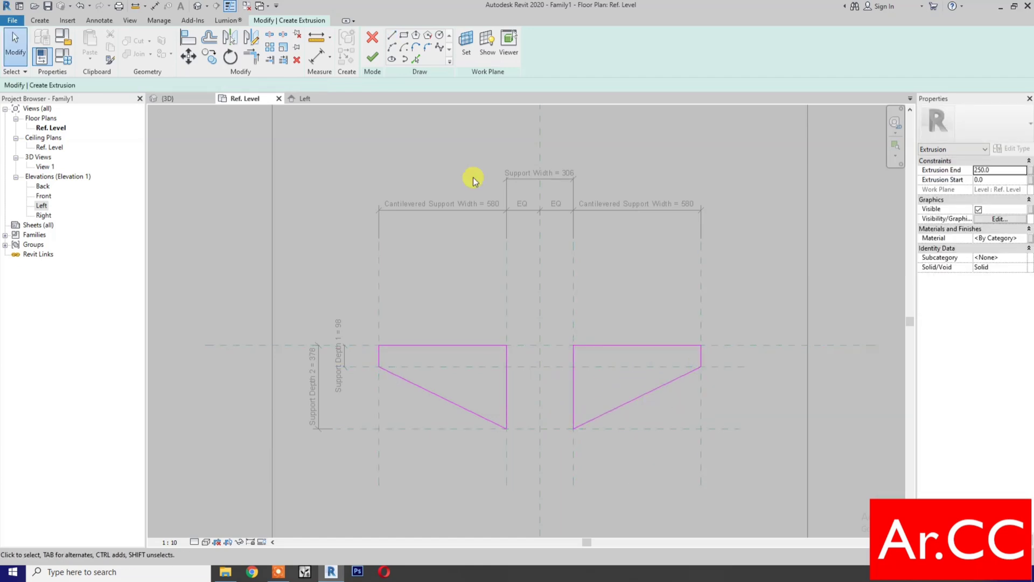
click(373, 58)
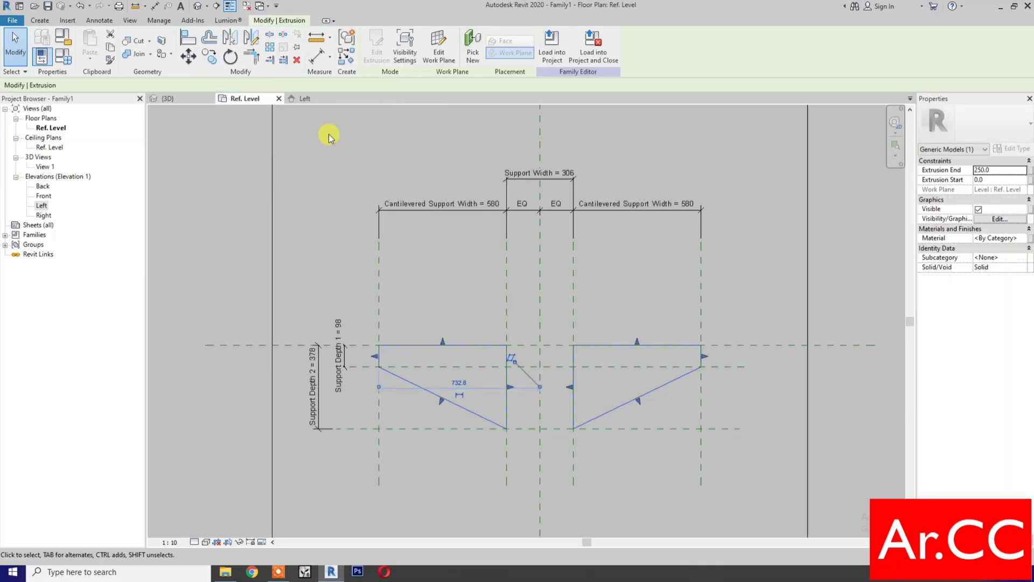
Step: In the Left elevation, align the extrusion's bottom and top edges to the thickness reference planes
click(312, 102)
scroll(519, 427, up, 5)
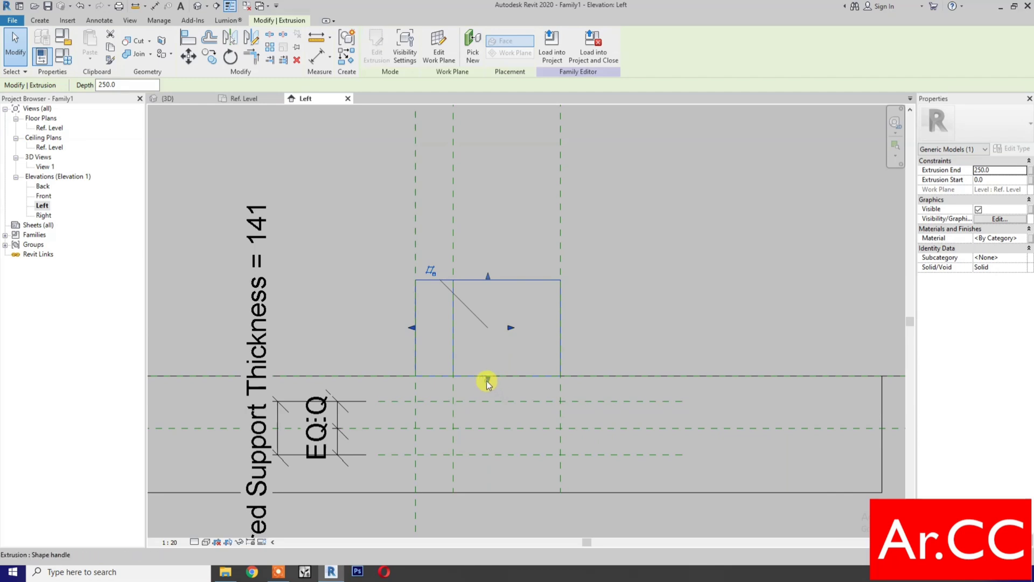
drag(486, 380, 488, 390)
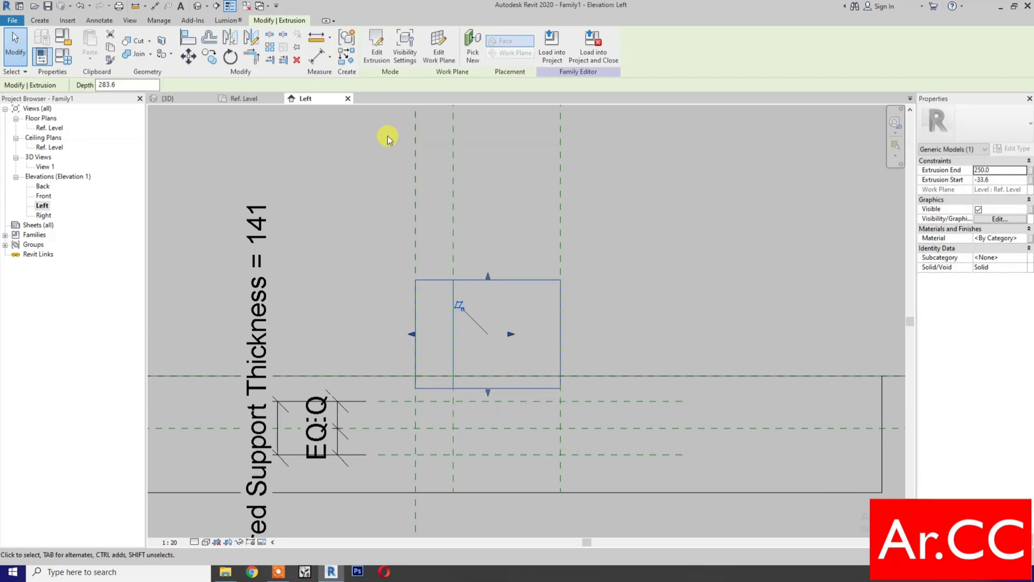
click(184, 38)
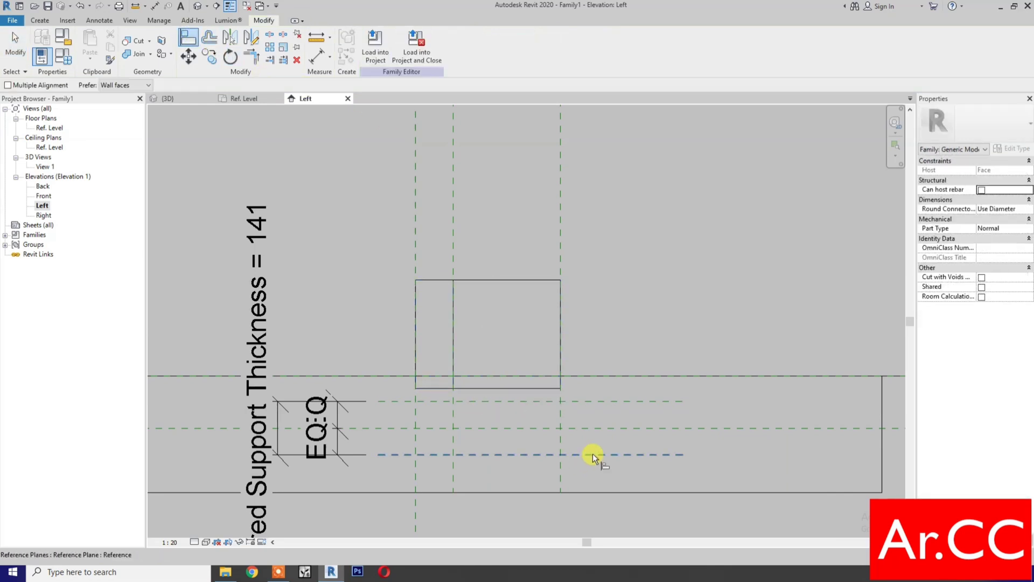
click(593, 454)
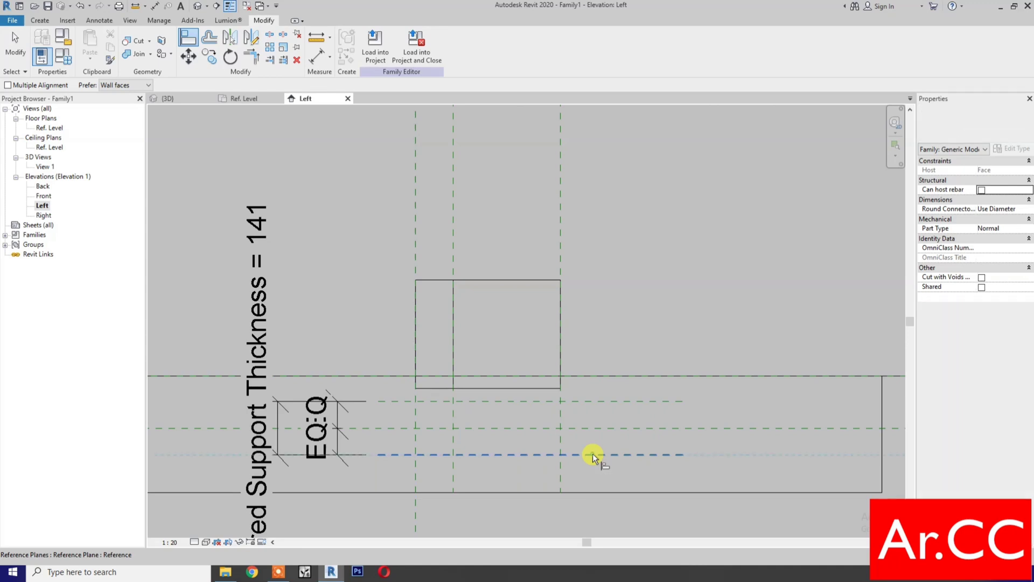
click(525, 389)
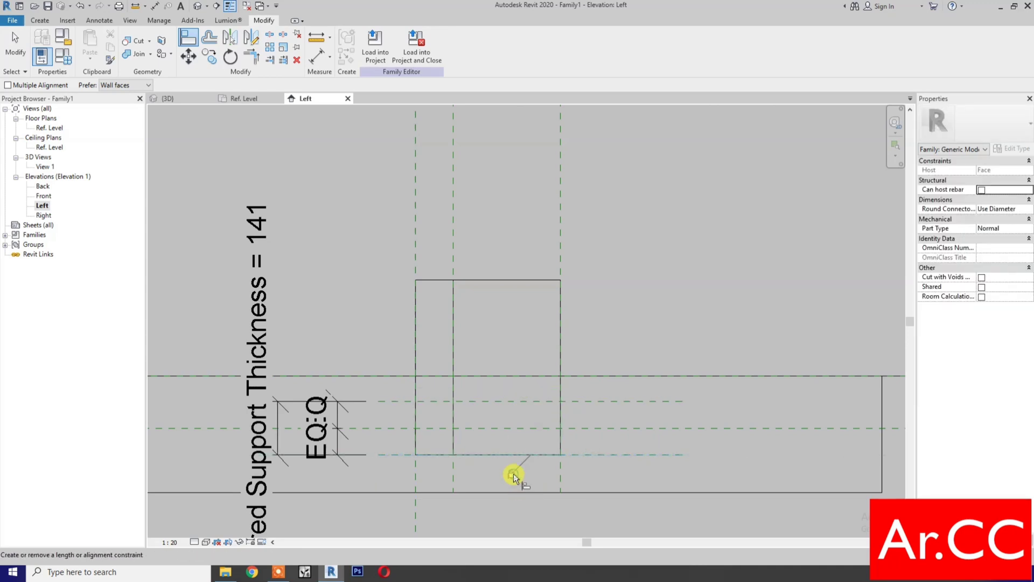
click(595, 401)
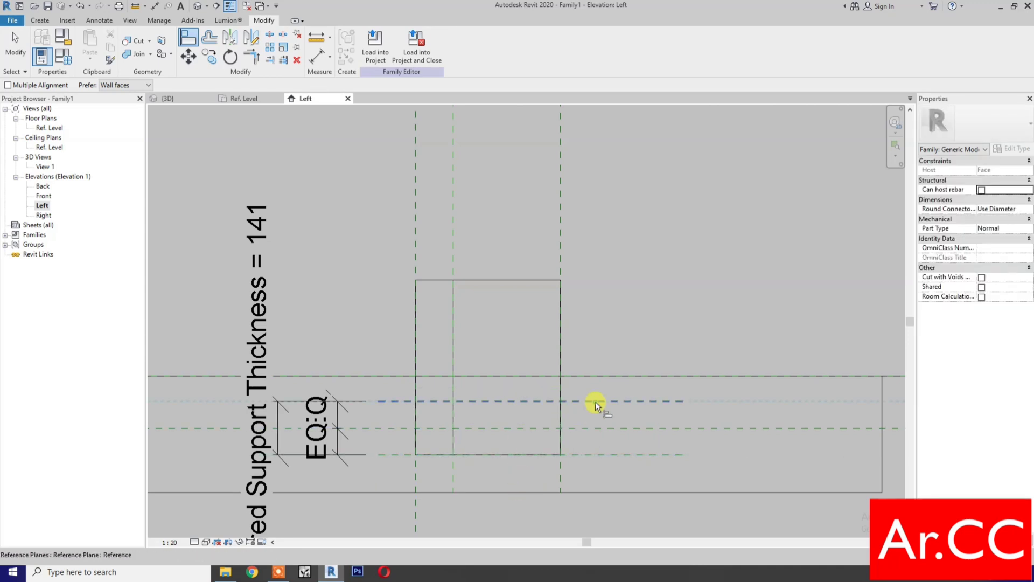
click(527, 279)
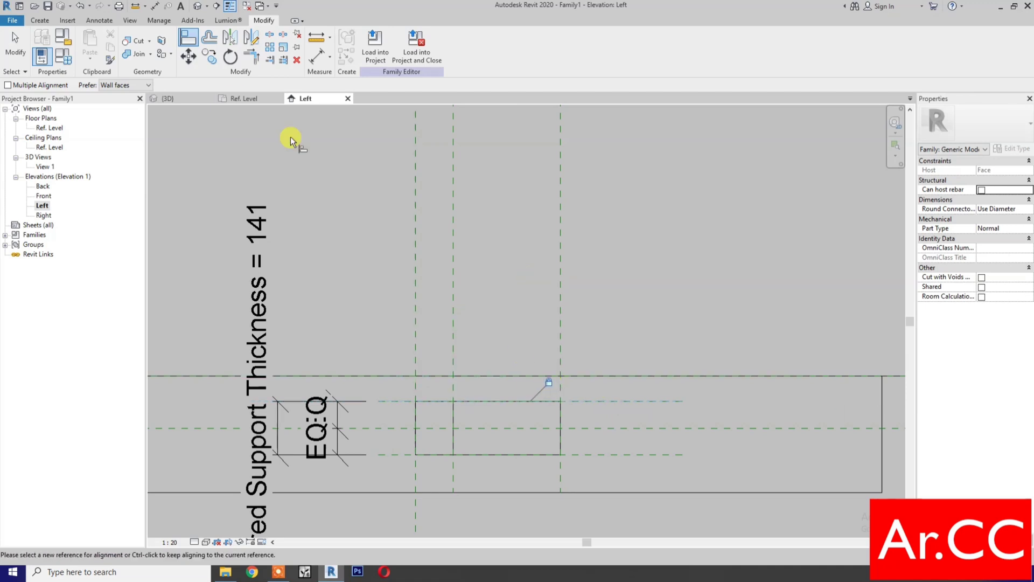
Step: Return to the Ref. Level floor plan centred on the supports
click(247, 101)
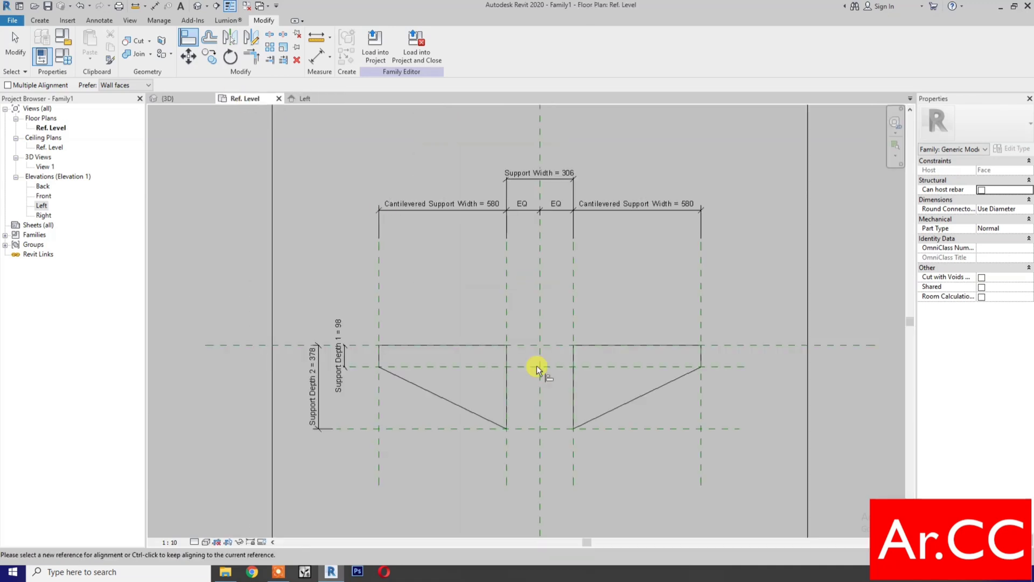
key(Escape)
scroll(527, 406, down, 2)
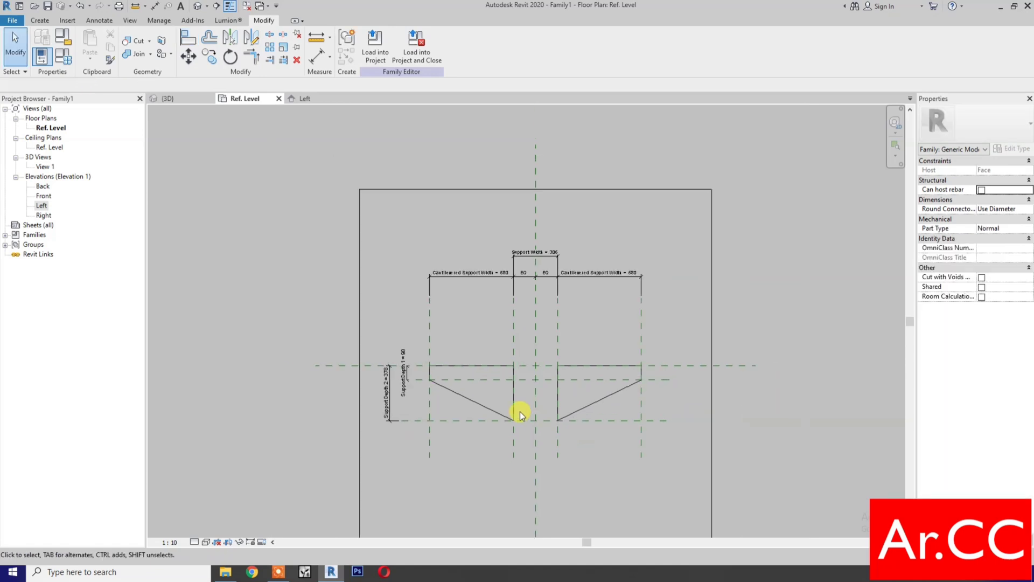
middle_drag(519, 411, 592, 417)
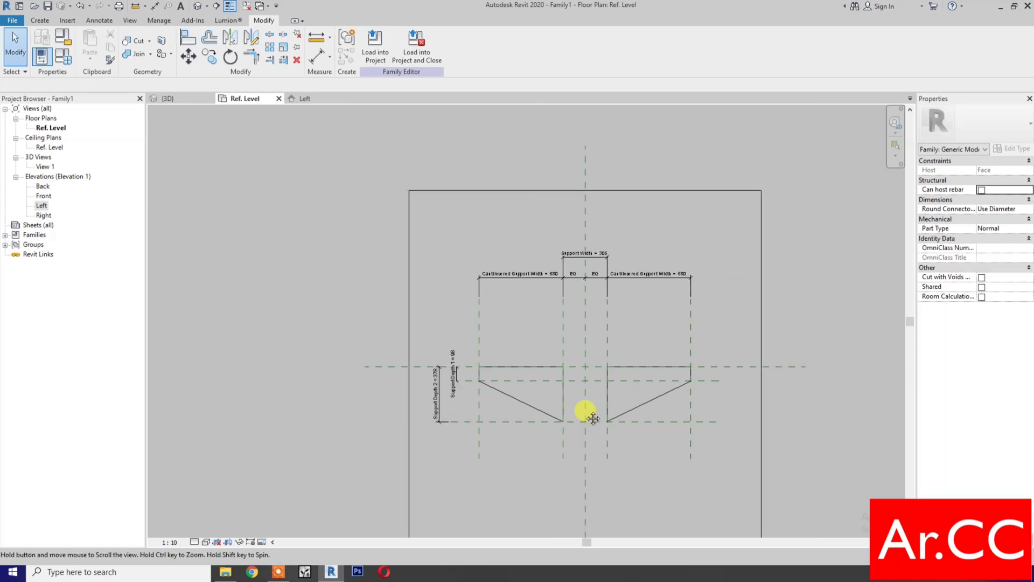
Step: In Family Types, move Support Width to the top of the Dimensions group
click(67, 59)
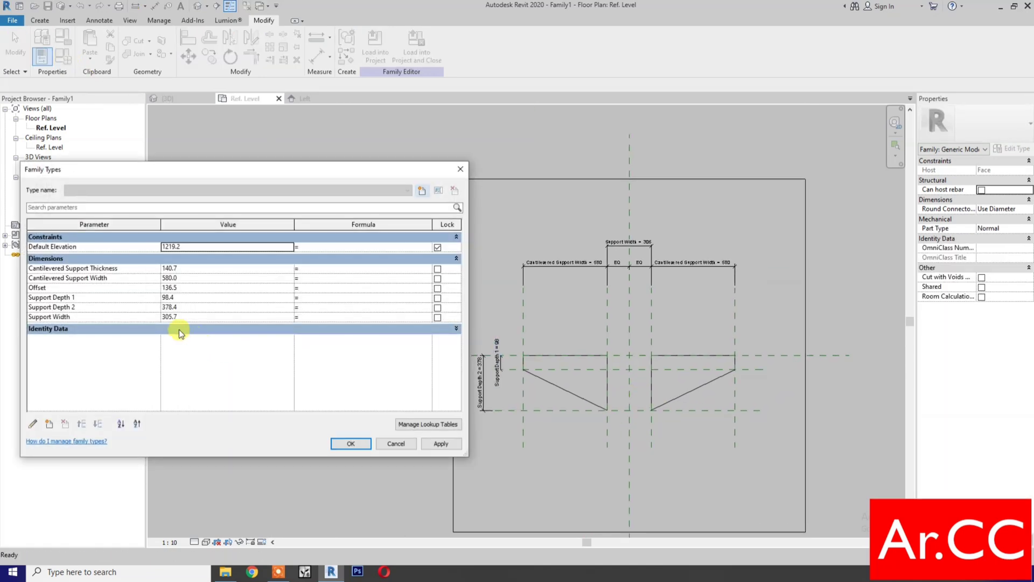
click(81, 317)
click(81, 424)
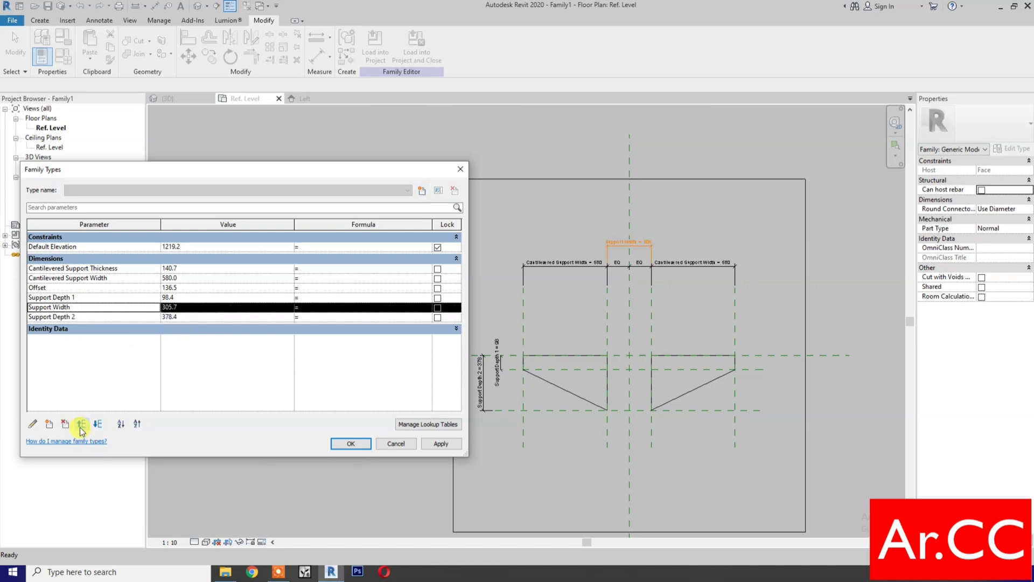
click(81, 424)
click(80, 424)
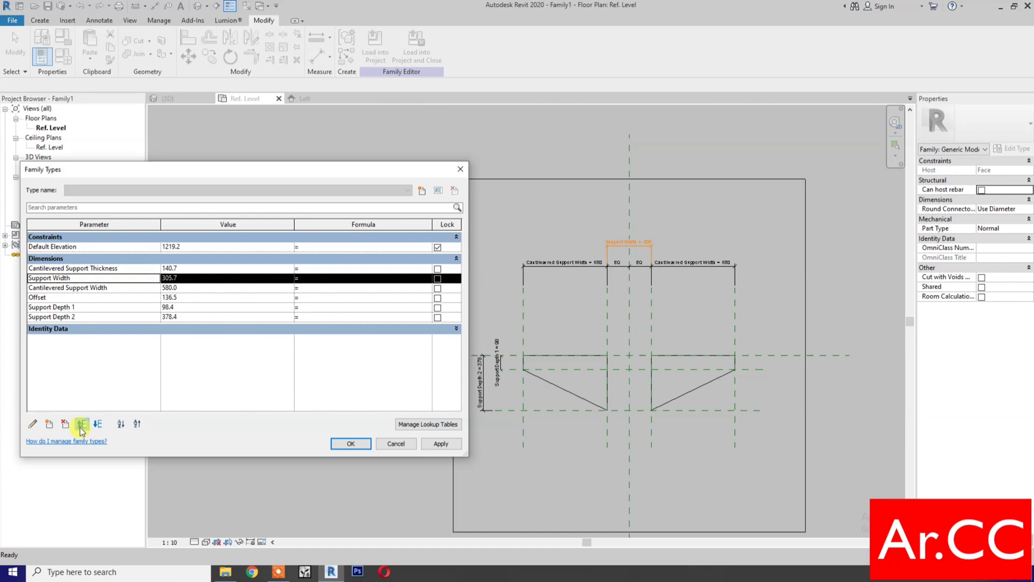
click(79, 428)
Step: Set Support Width to 200 and Cantilevered Support Width to 600, reordering it above the thickness
click(197, 272)
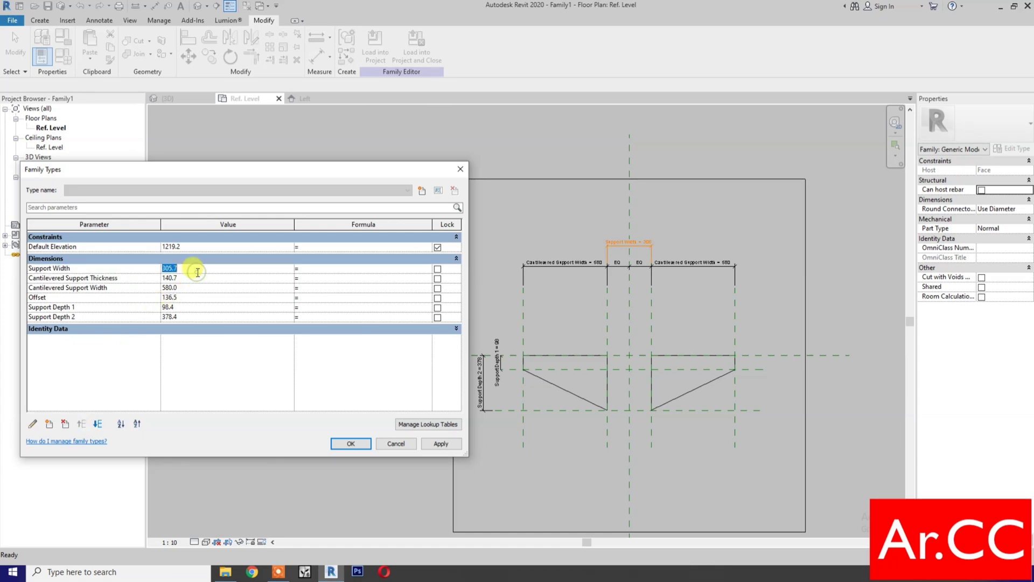
text(200)
click(91, 288)
click(81, 423)
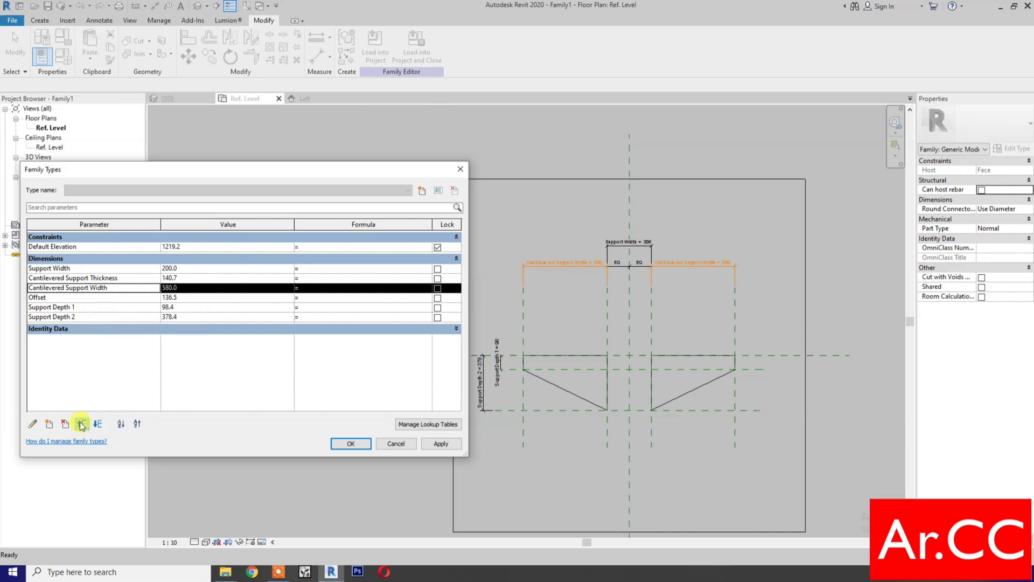
click(202, 279)
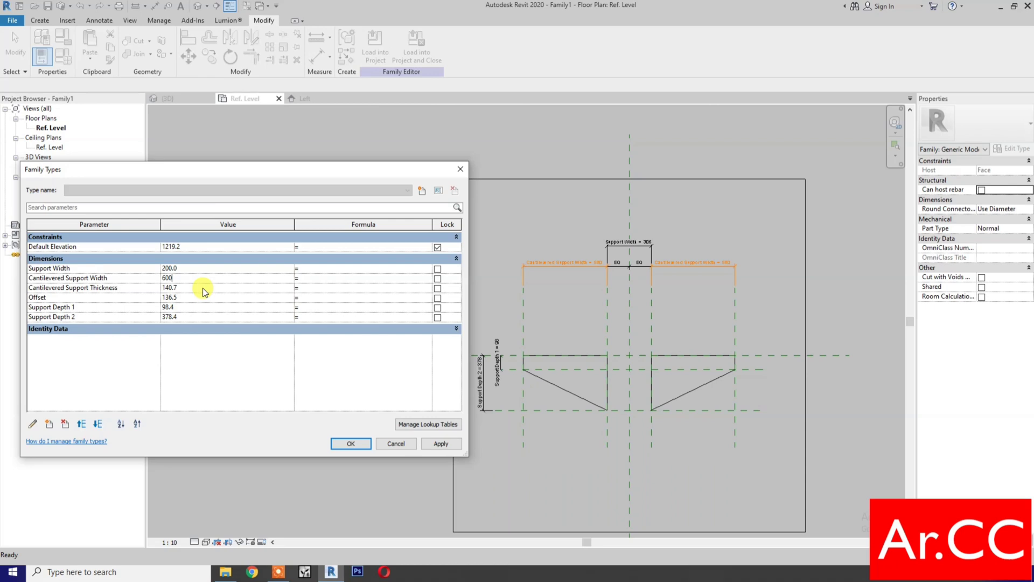
click(202, 288)
Step: Set thickness 200, Offset 150, Support Depths 75 and 150, and apply the values
text(200)
click(201, 300)
text(12)
key(BackSpace)
click(198, 306)
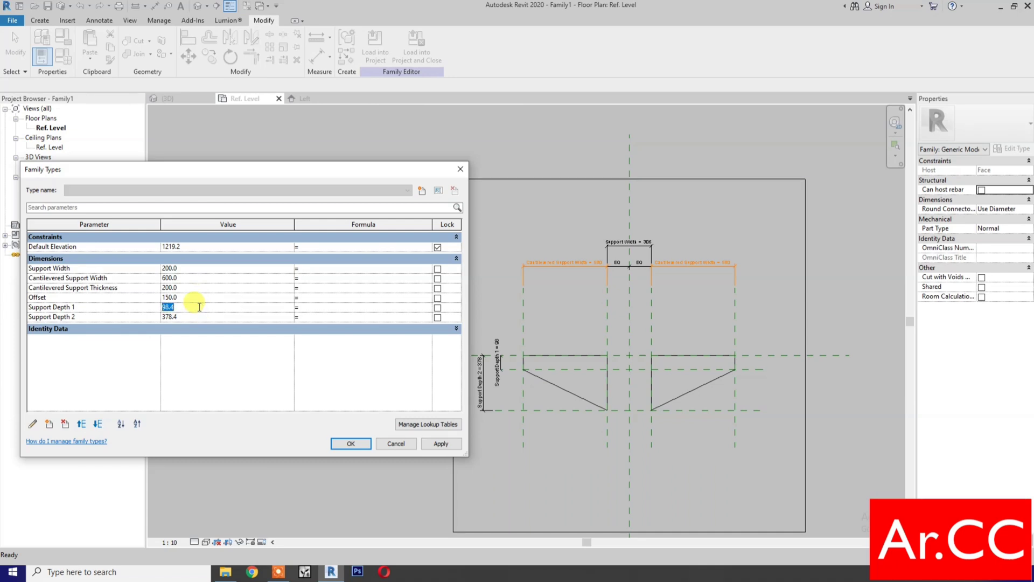
text(75)
click(199, 316)
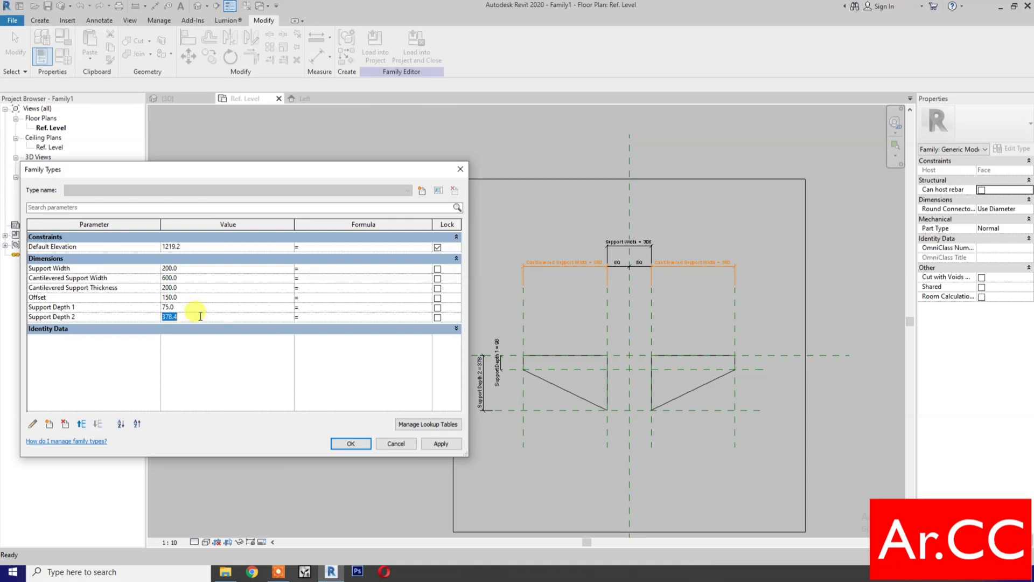
text(150)
click(436, 447)
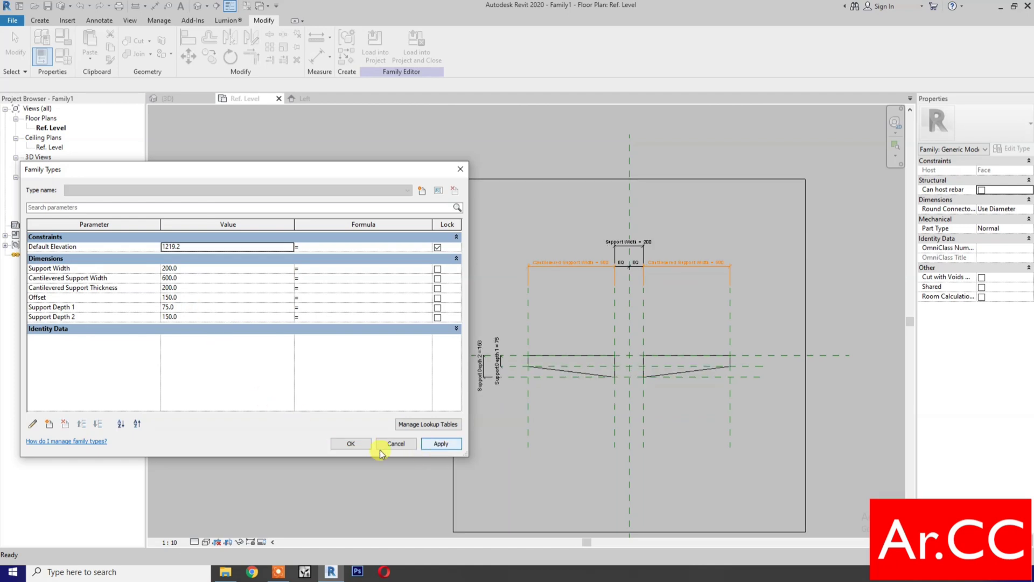
Step: In the Default 3D View, temporarily hide the large slab and select the two tapered supports
click(345, 443)
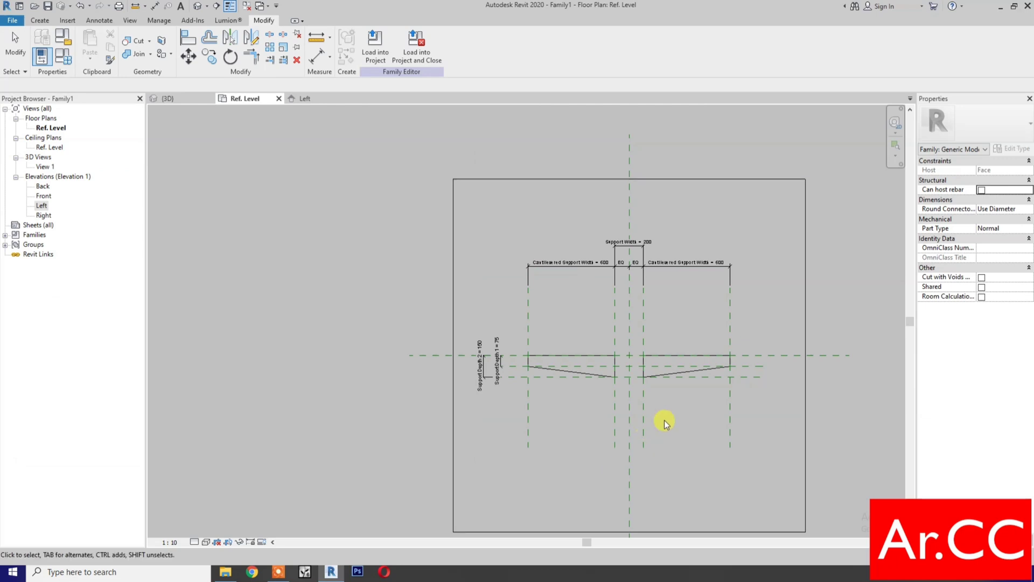
scroll(664, 419, up, 2)
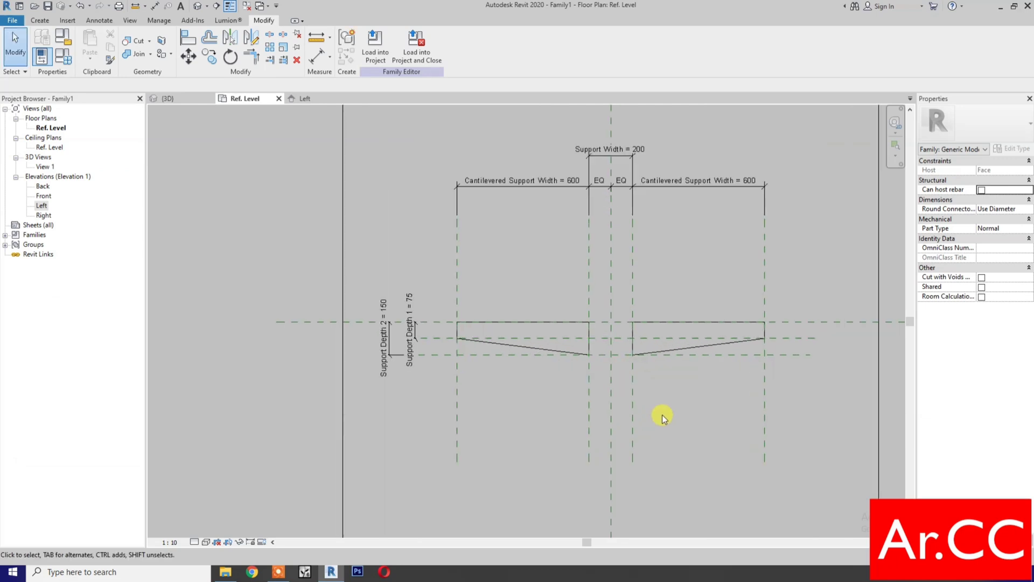
click(199, 7)
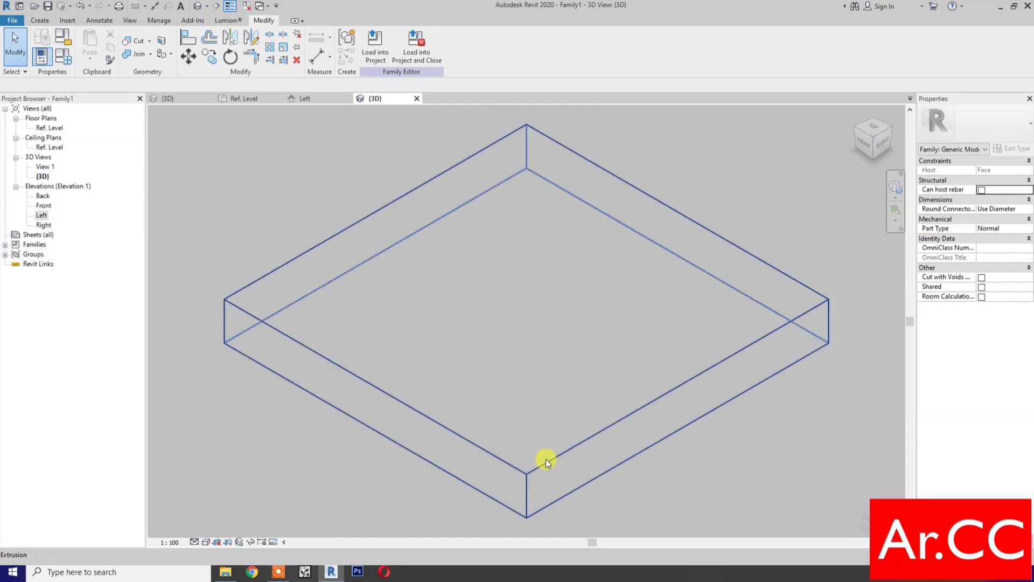
click(545, 458)
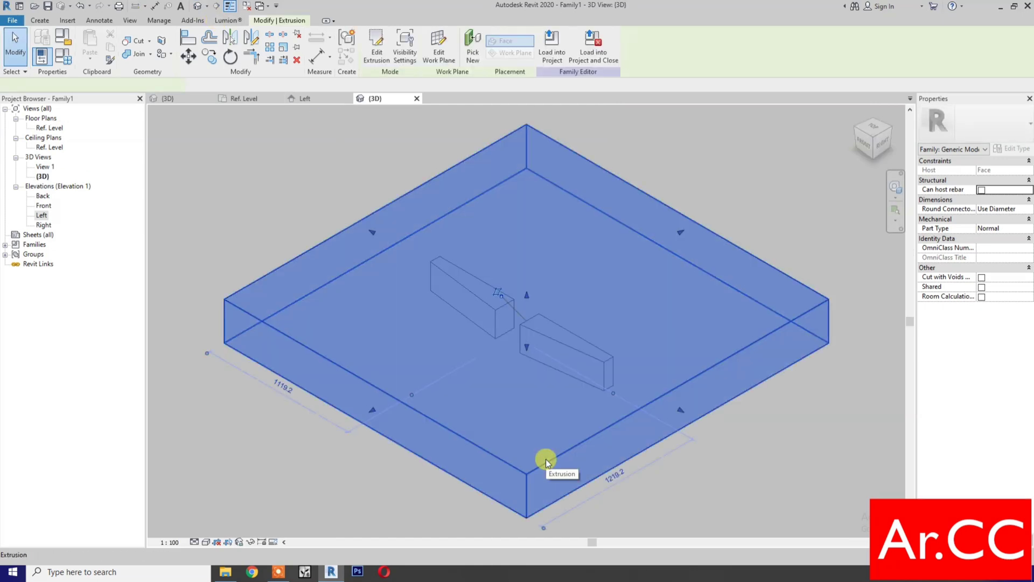
click(252, 542)
click(282, 519)
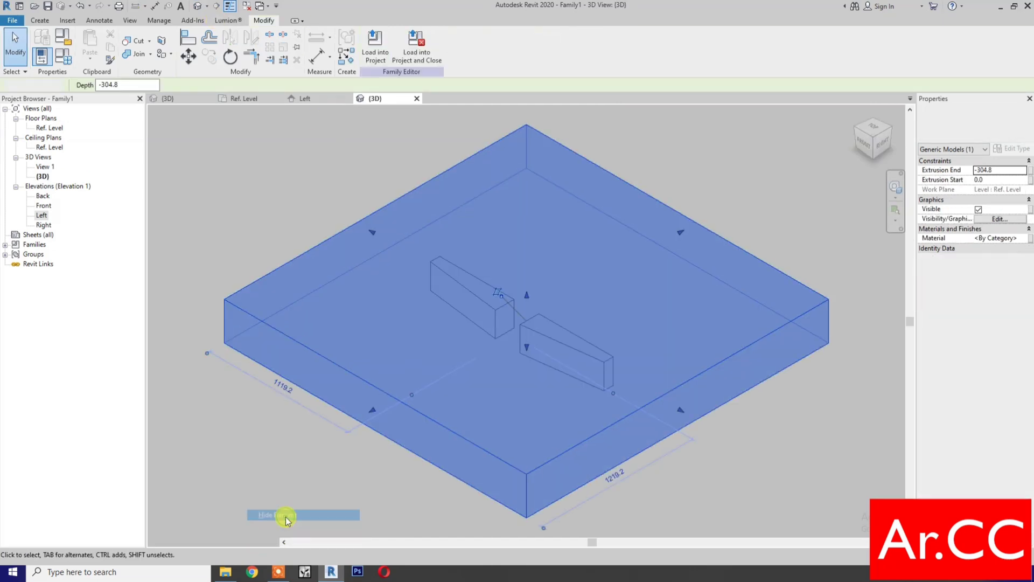
scroll(536, 387, up, 5)
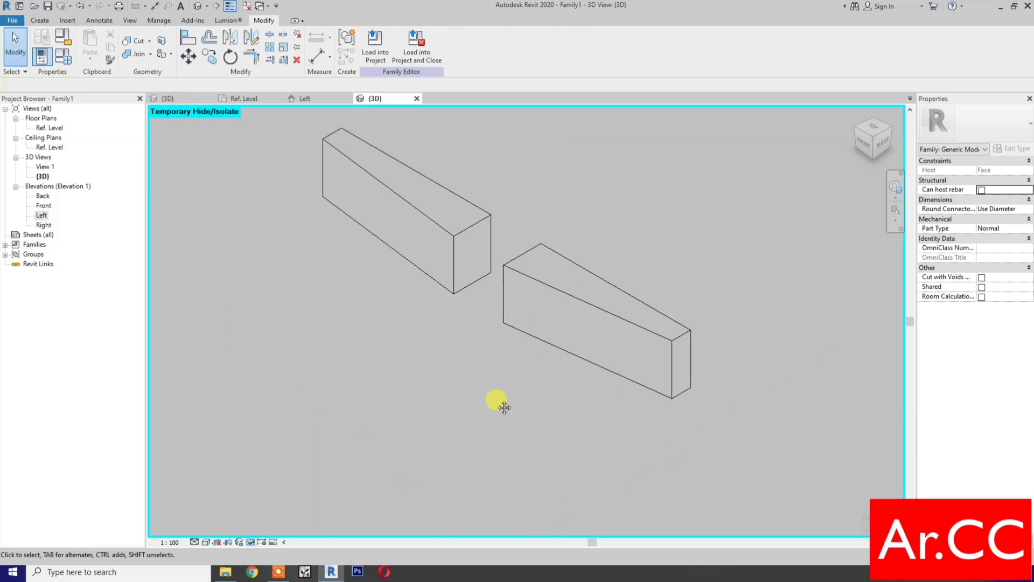
click(547, 329)
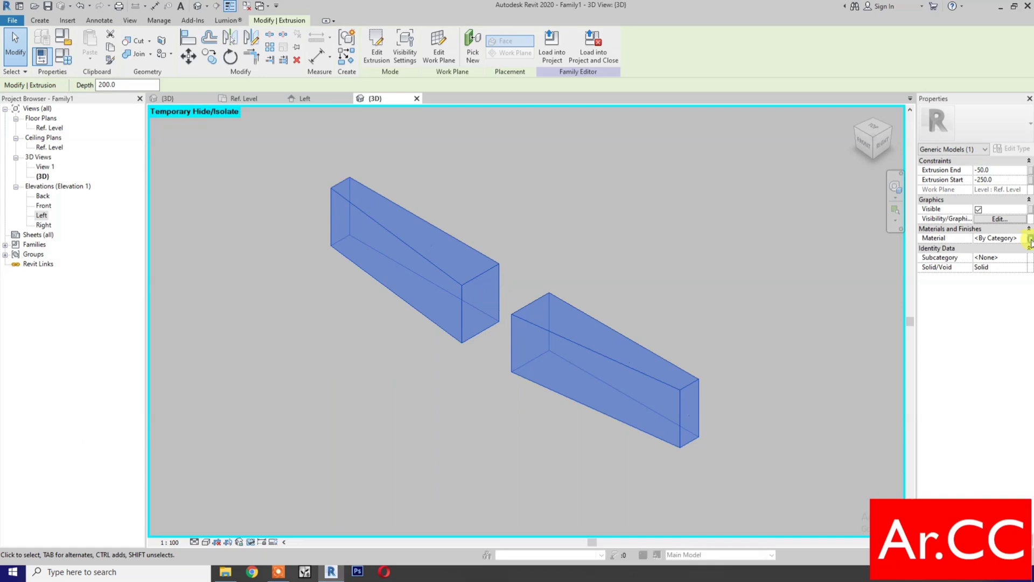
Step: Associate the supports' Material with a new family parameter named Finish
click(1029, 239)
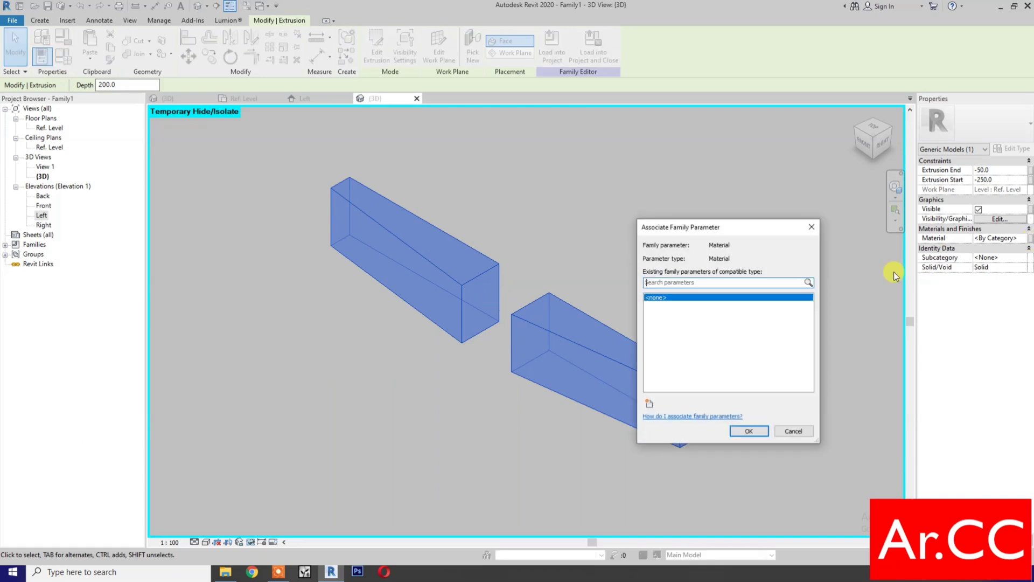
click(648, 403)
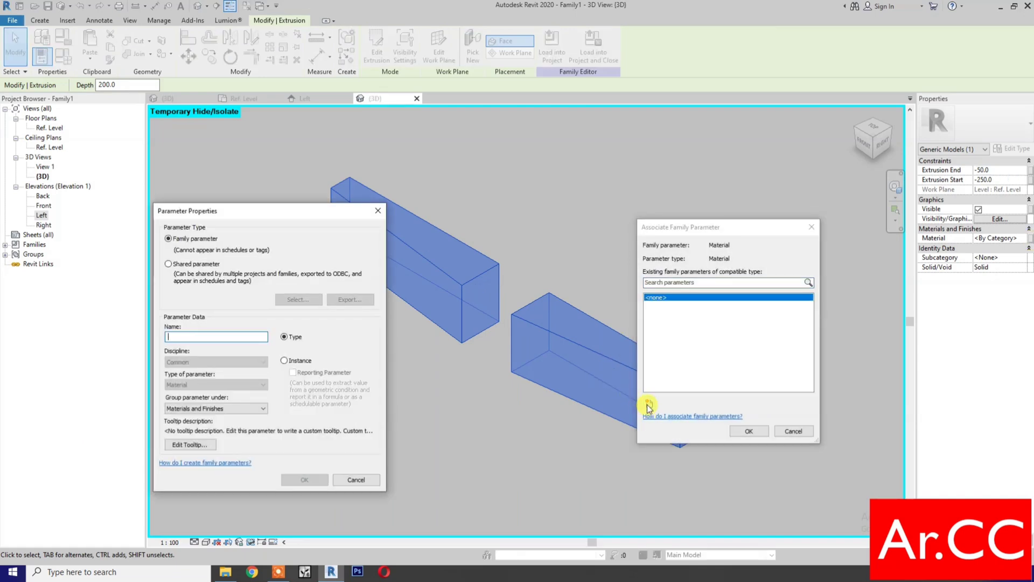
text(Finish)
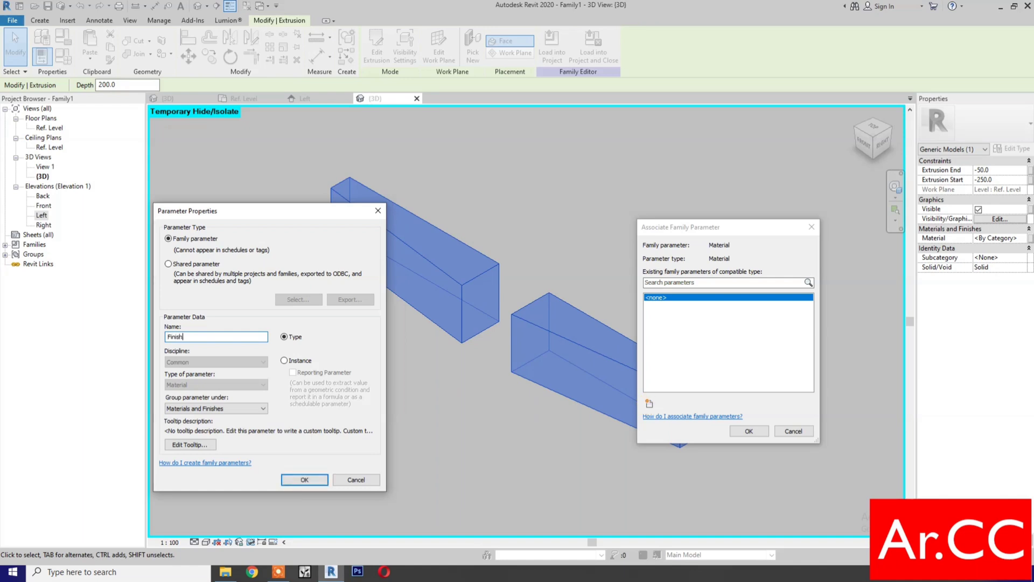
click(304, 479)
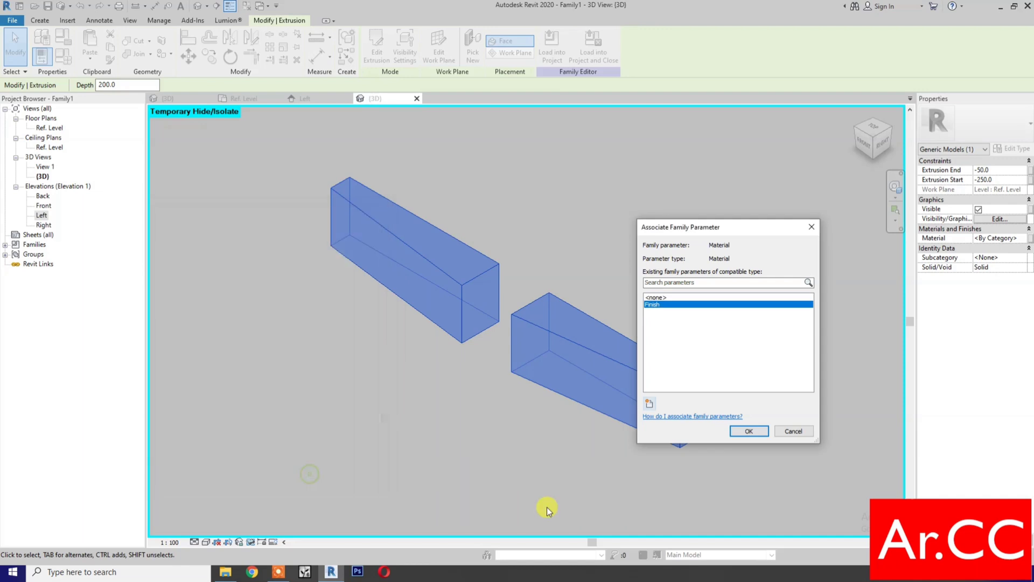
click(749, 431)
click(449, 460)
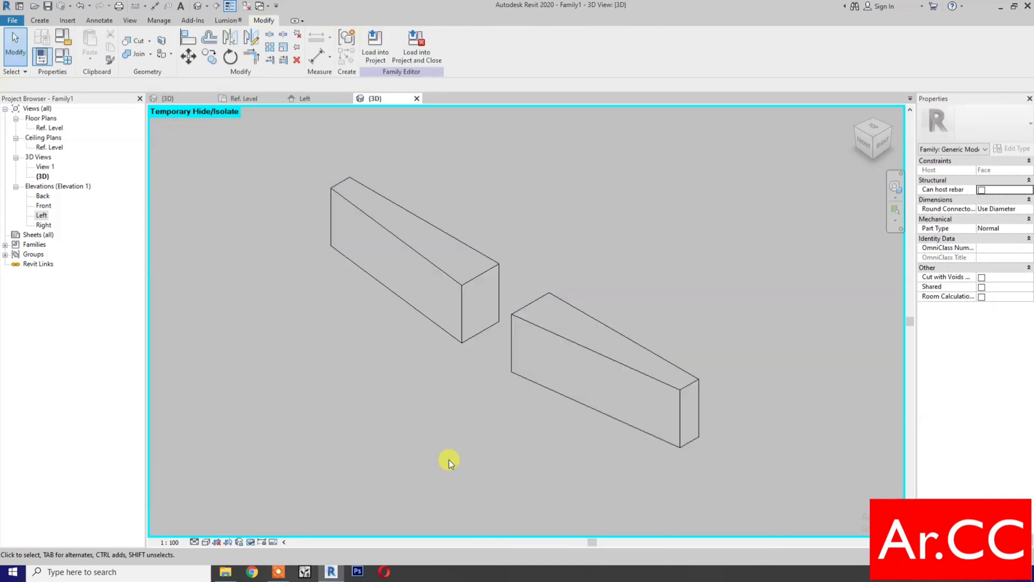
Step: Save the family to the Desktop as 'Stair Cantilevered Tread Support'
click(48, 6)
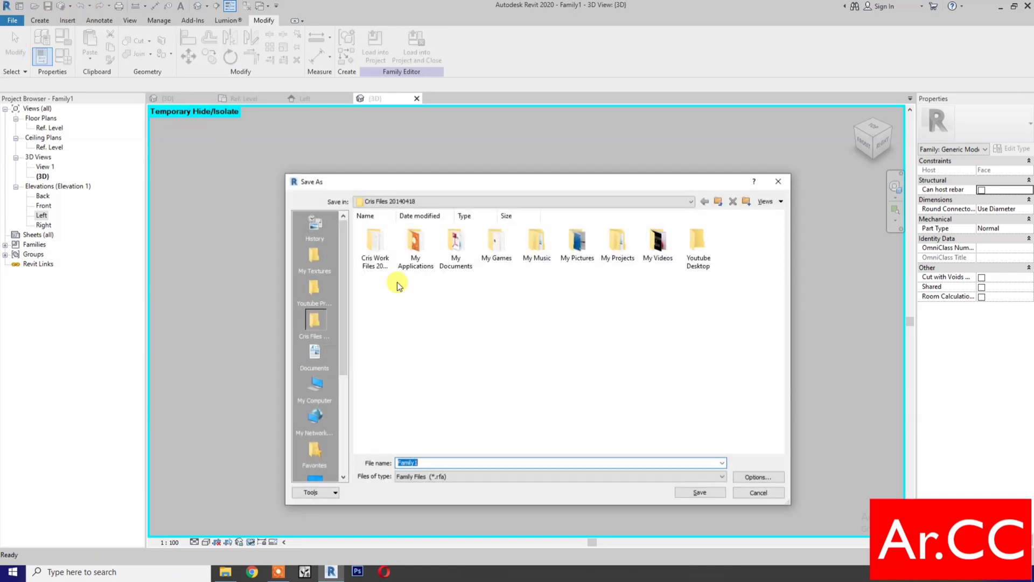
click(405, 199)
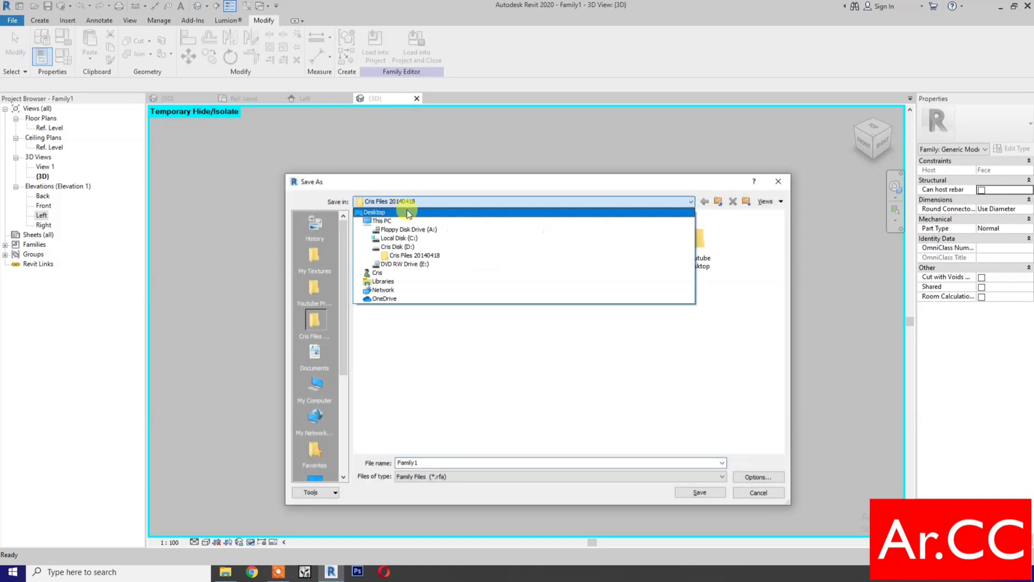
click(406, 209)
double_click(423, 462)
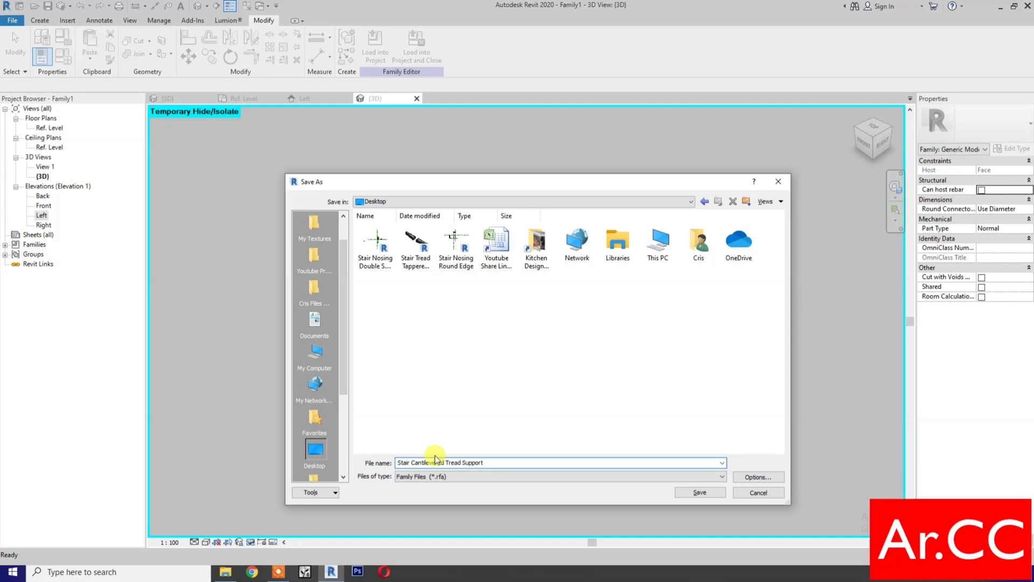
click(686, 492)
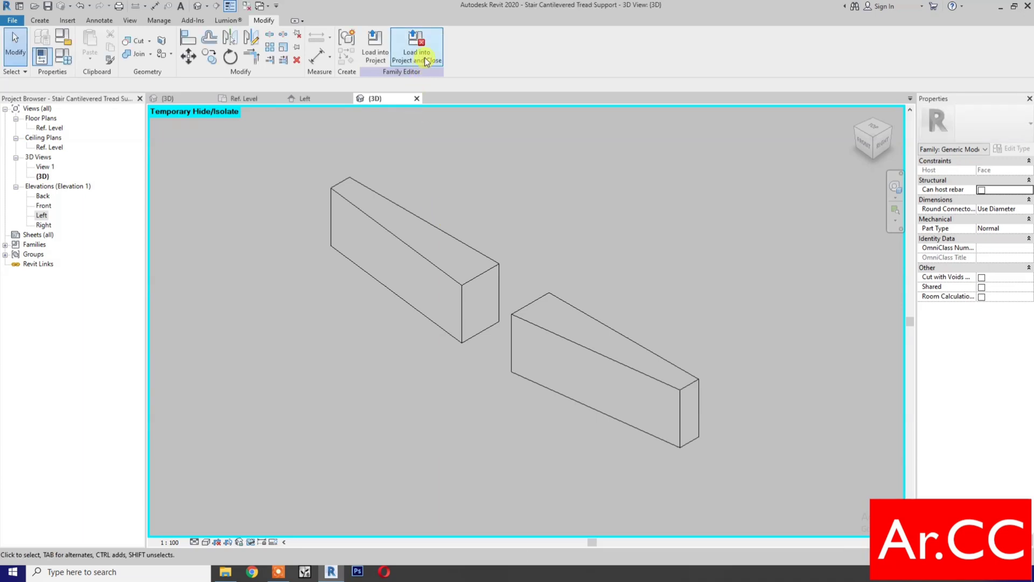
Step: Load the family into the stair project and place rotated supports under the first four treads
click(424, 57)
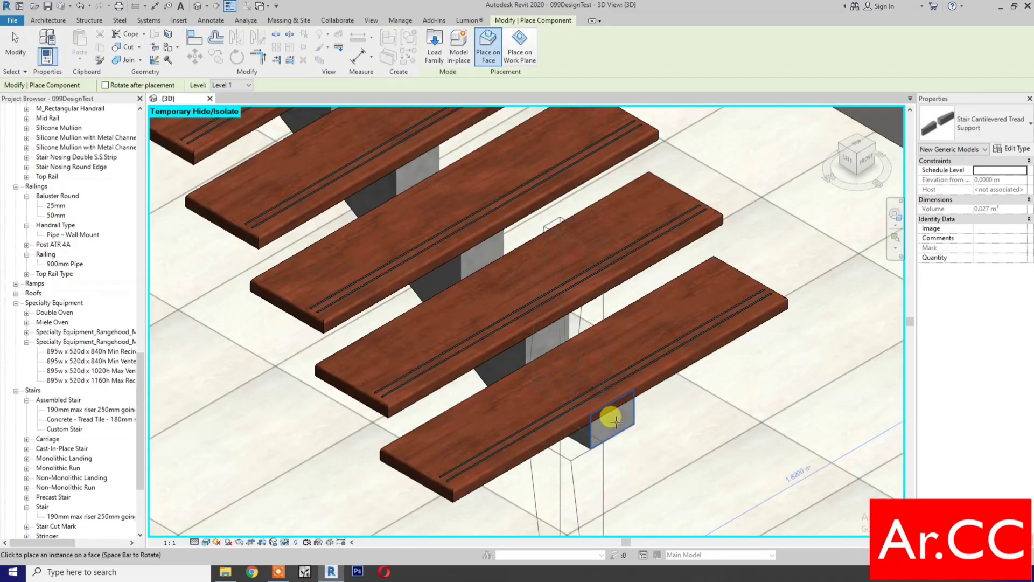
key(space)
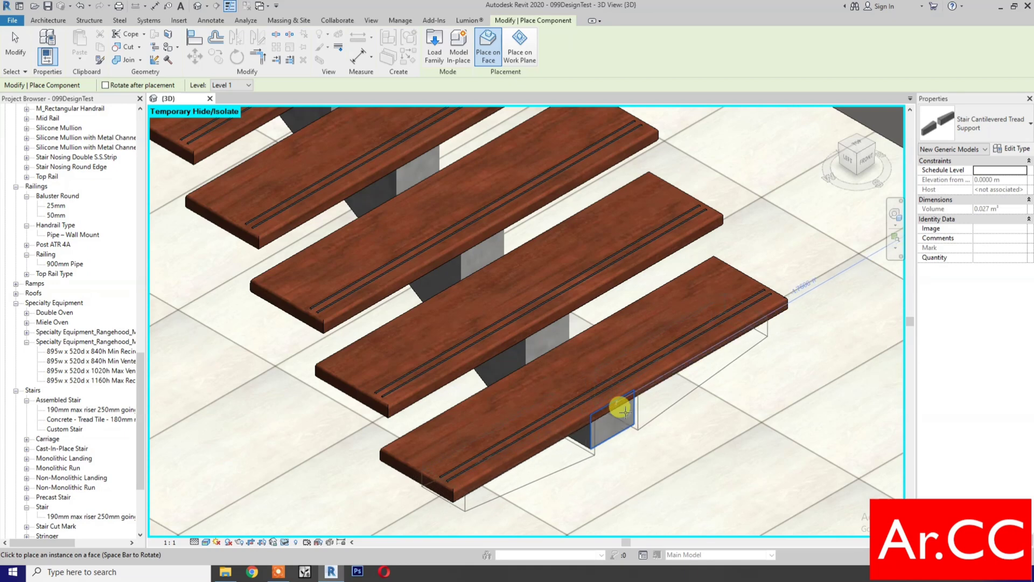
click(623, 411)
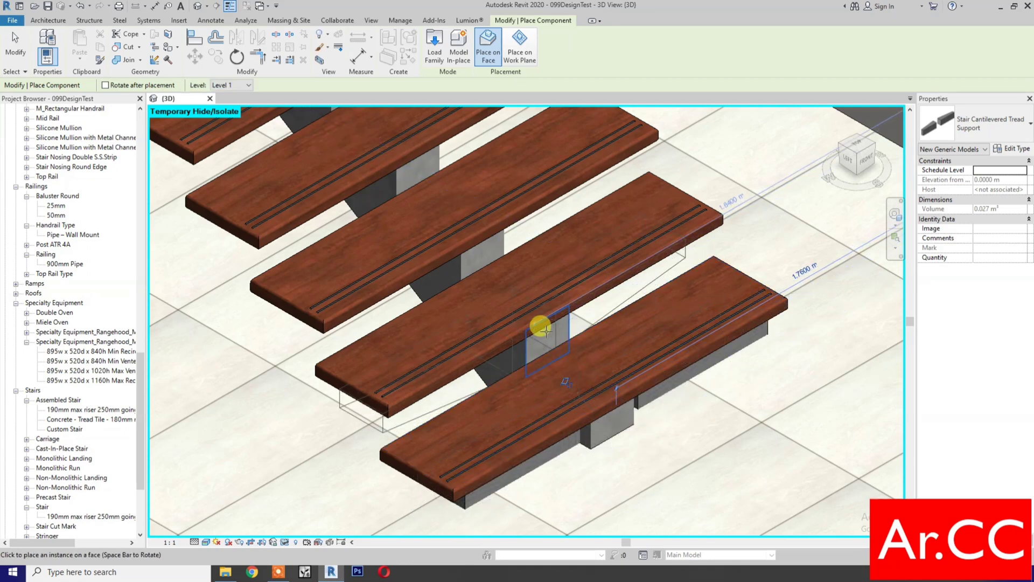
click(553, 329)
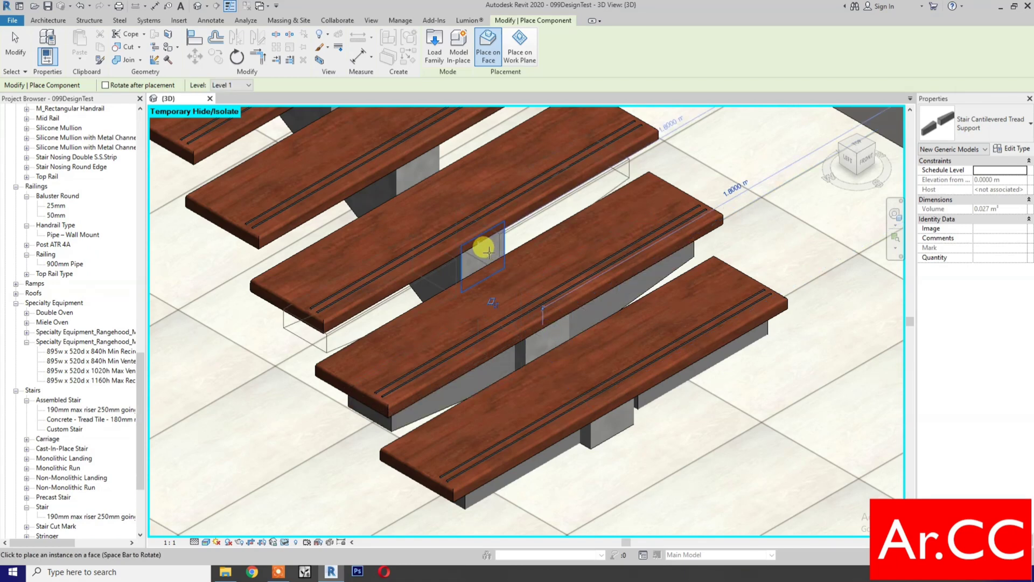
click(488, 251)
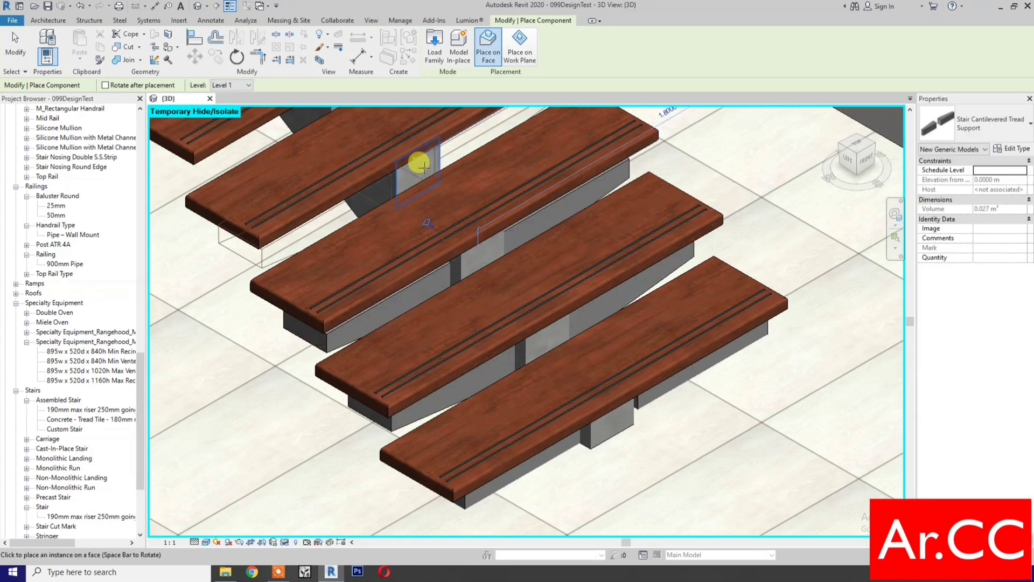
click(426, 184)
Step: Pan up the stair and place supports under the higher treads
middle_drag(429, 191, 539, 372)
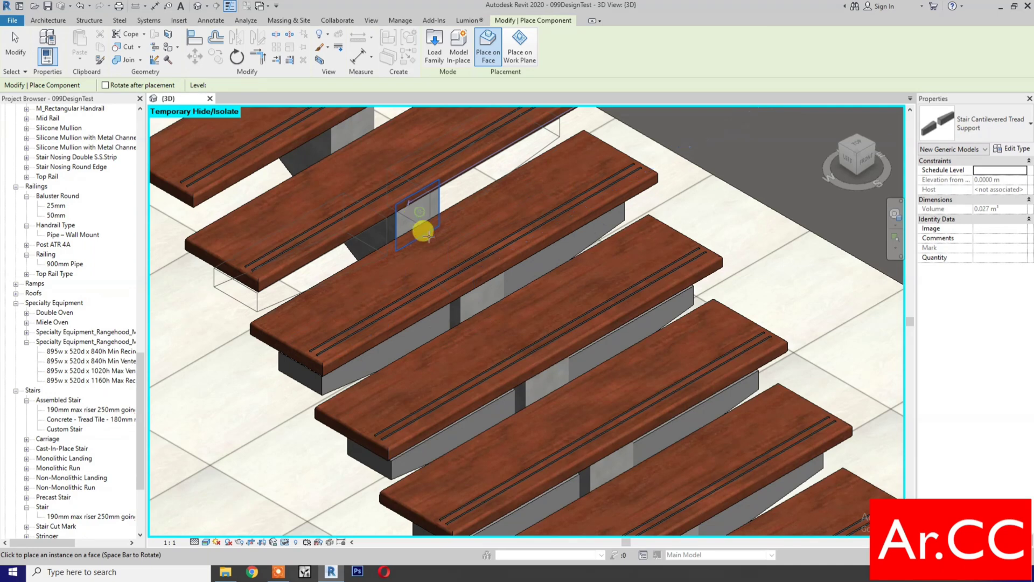
middle_drag(428, 238, 473, 282)
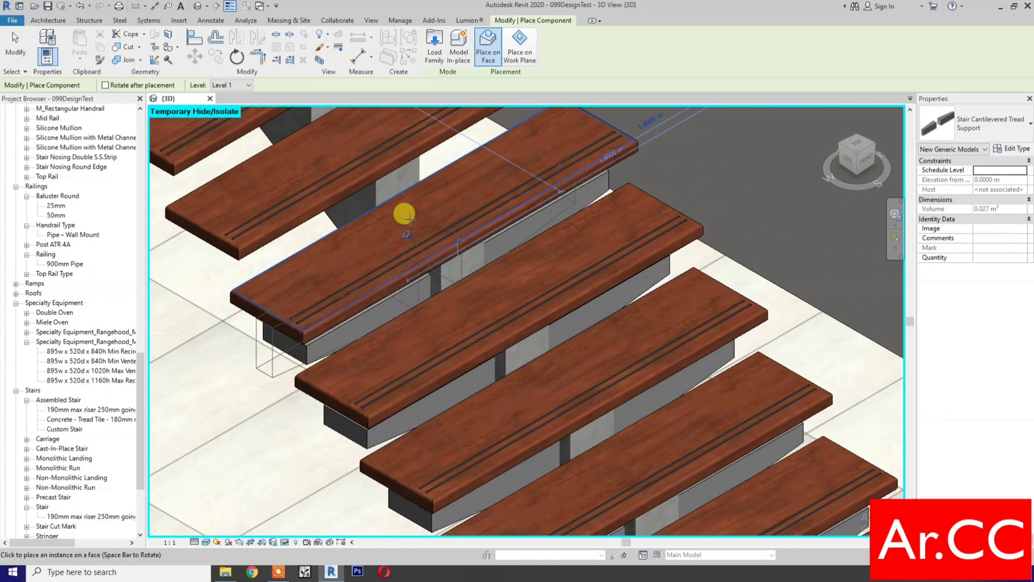
middle_drag(404, 212, 468, 282)
click(467, 283)
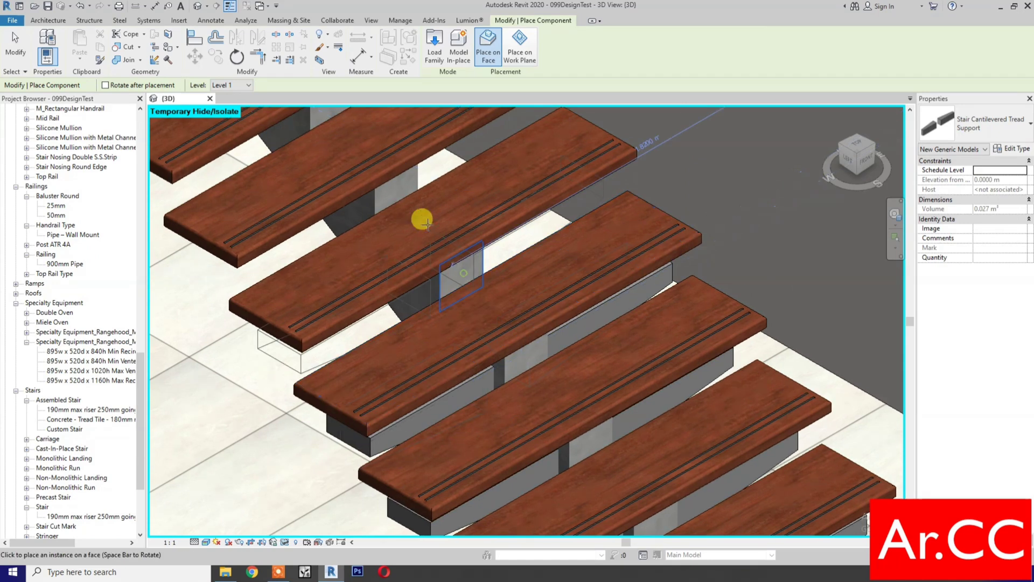
middle_drag(399, 187, 412, 252)
click(415, 253)
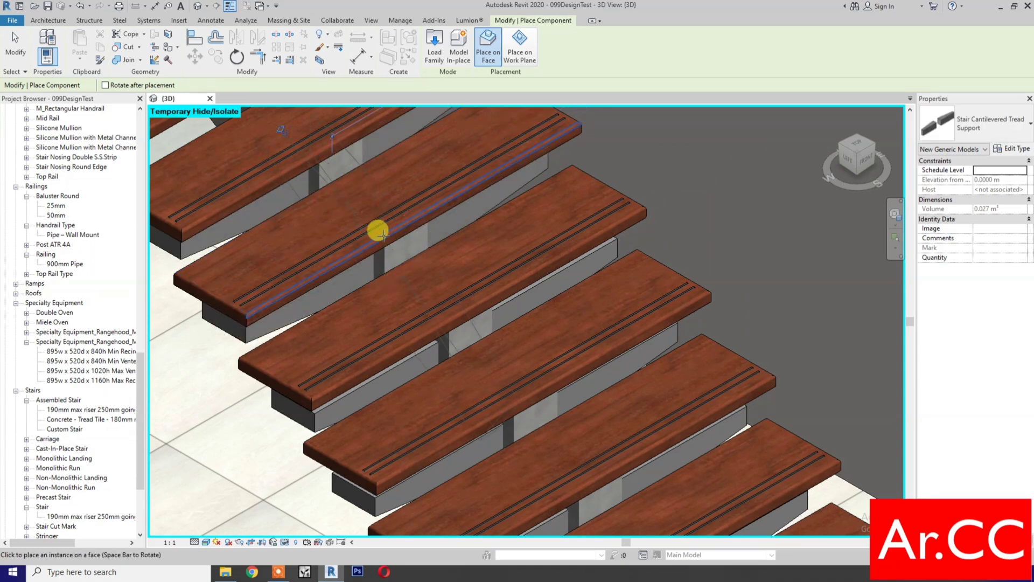
middle_drag(376, 228, 533, 435)
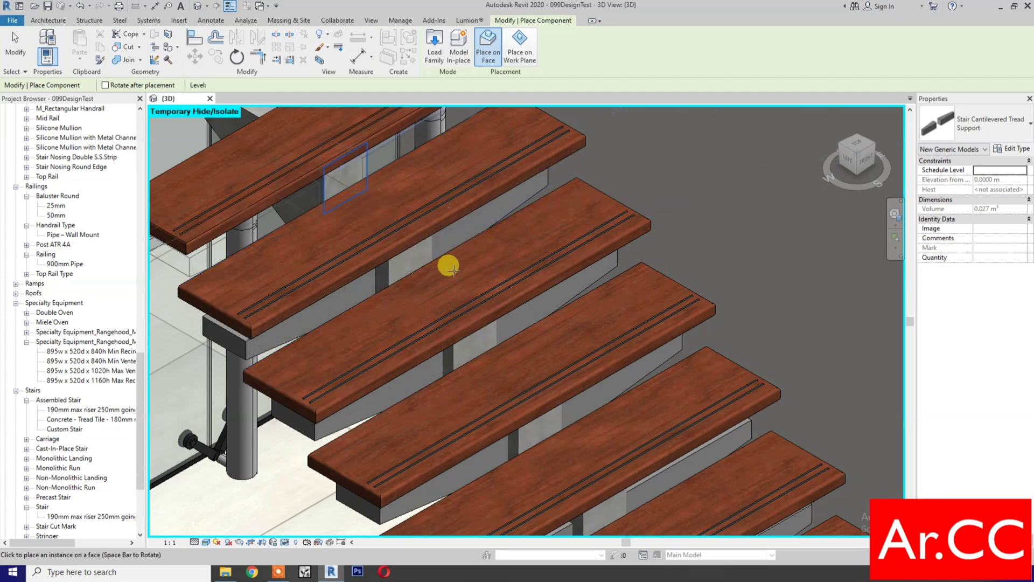
Step: Finish placing supports and open the Level 1 floor plan centred on the stair
key(Escape)
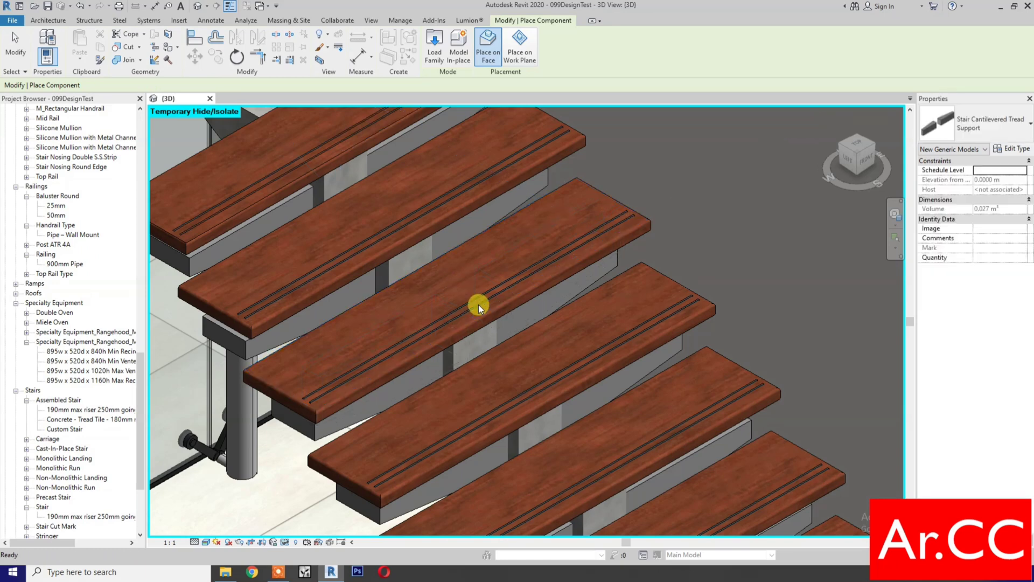
key(Escape)
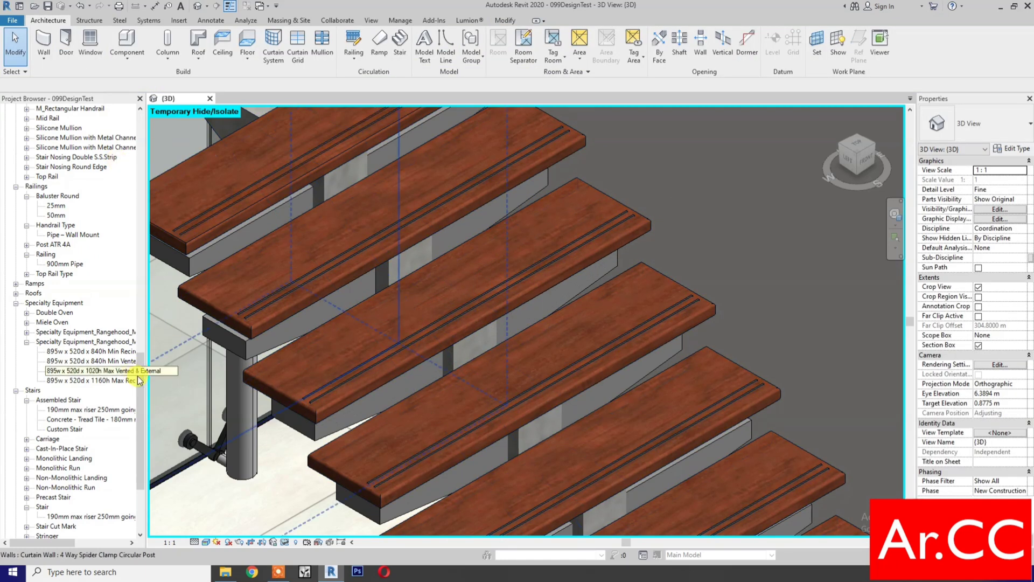
drag(138, 376, 151, 140)
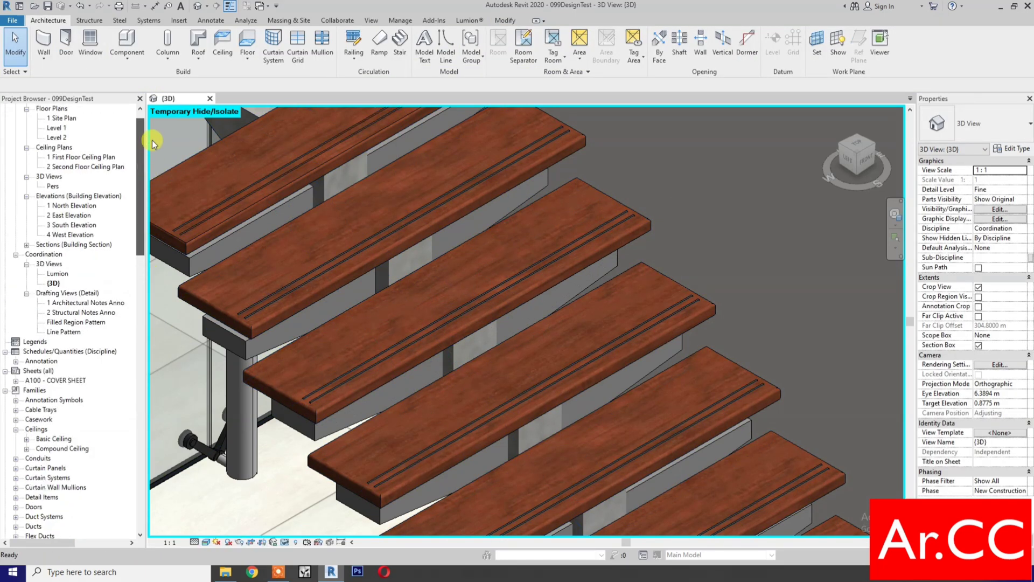
click(58, 138)
double_click(58, 138)
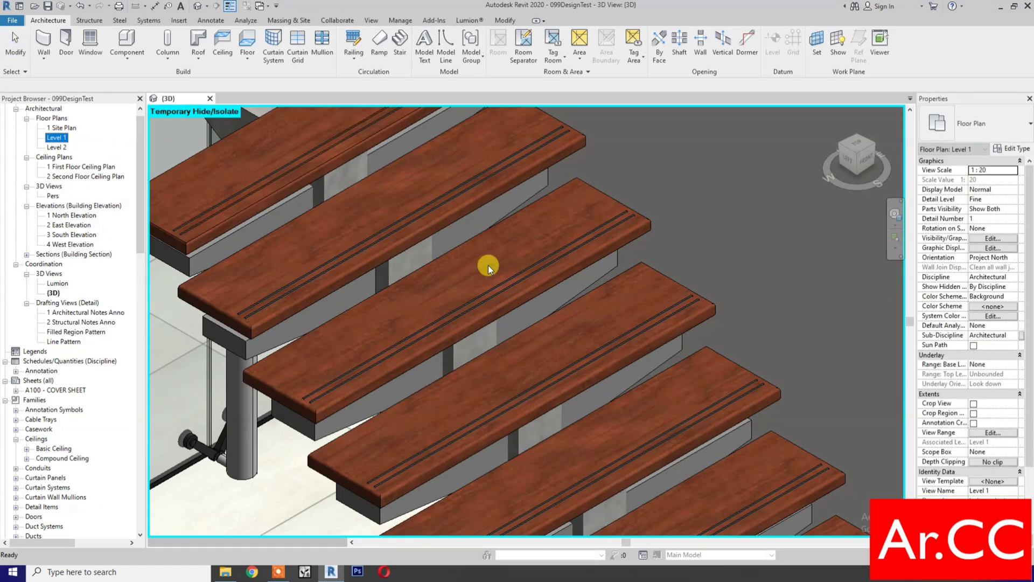
scroll(492, 289, up, 6)
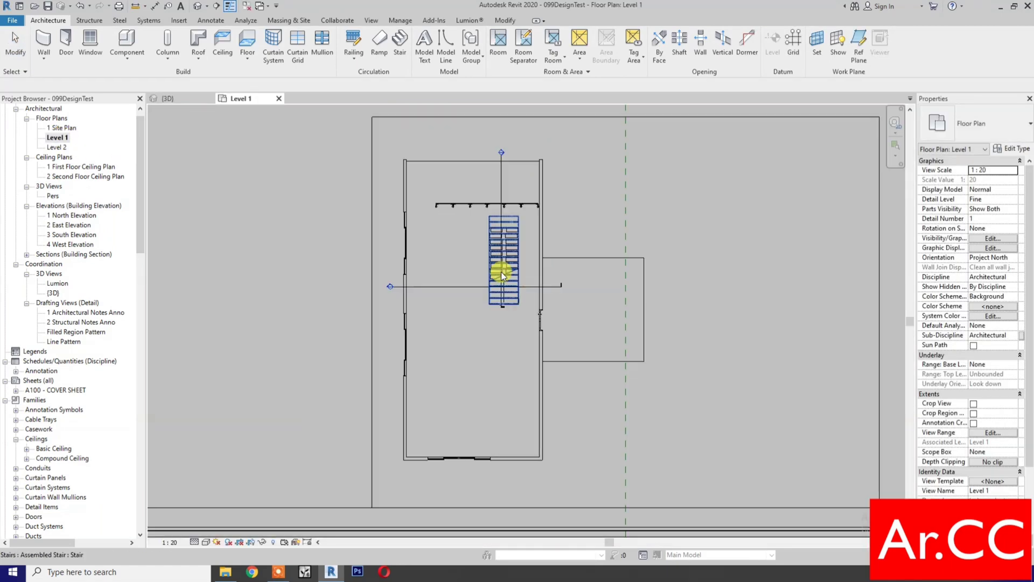
mouse_move(554, 353)
middle_down()
mouse_move(554, 291)
mouse_move(557, 348)
middle_up()
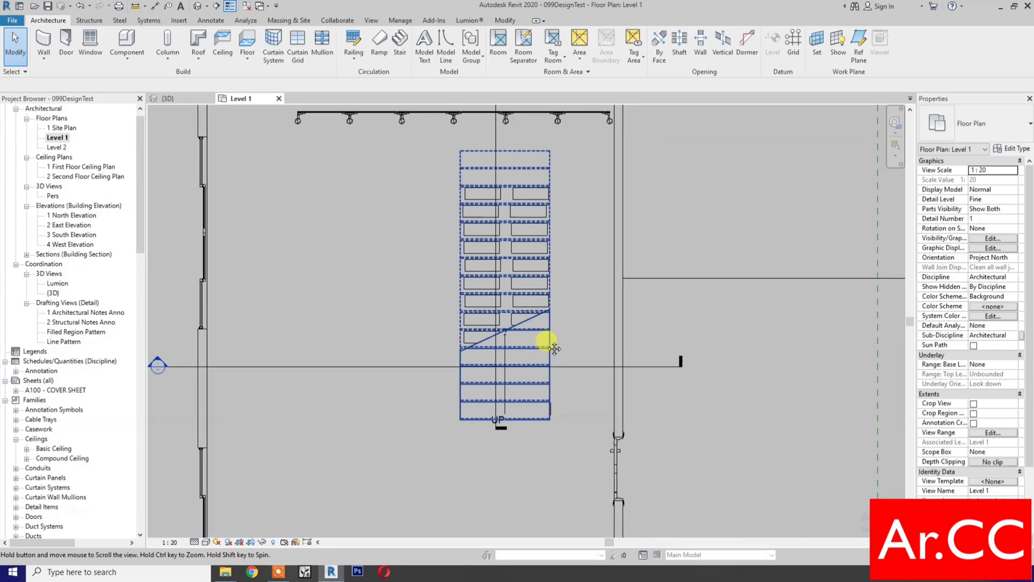
scroll(475, 388, down, 2)
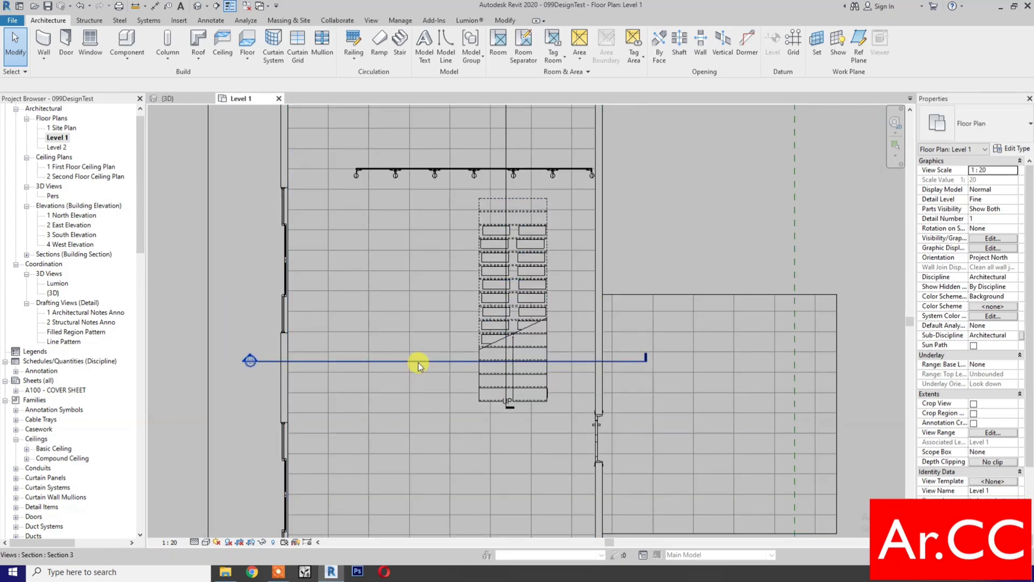
Step: Move the horizontal section line down and Section 2 left, then open Section 3
drag(418, 362, 426, 417)
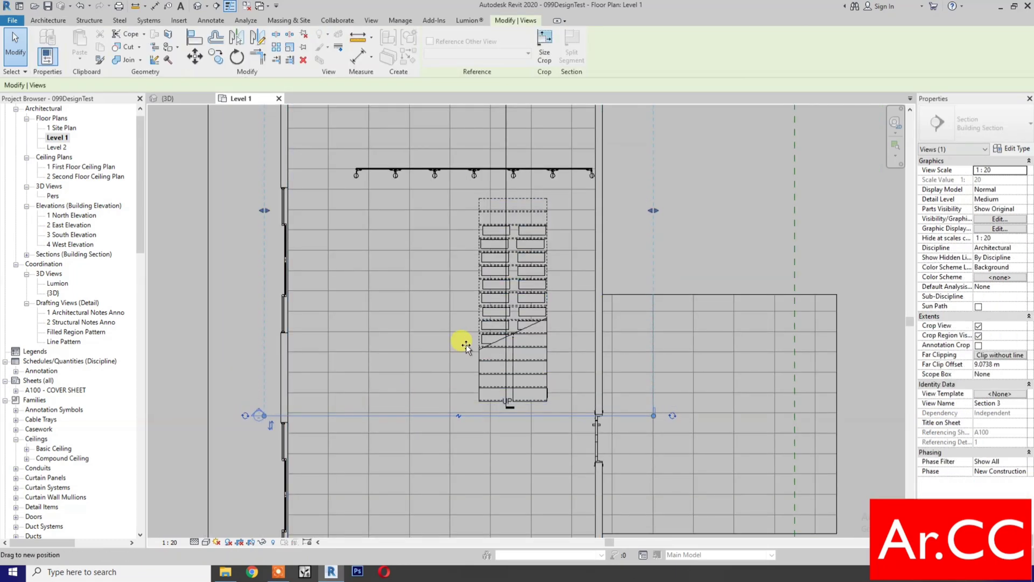
scroll(461, 377, down, 2)
drag(494, 212, 463, 210)
click(280, 413)
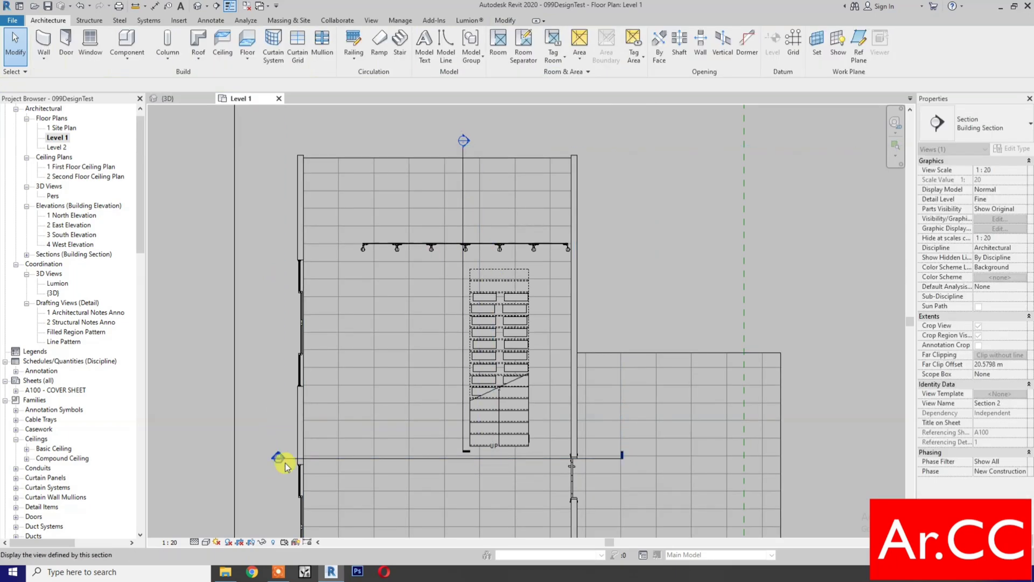
double_click(278, 457)
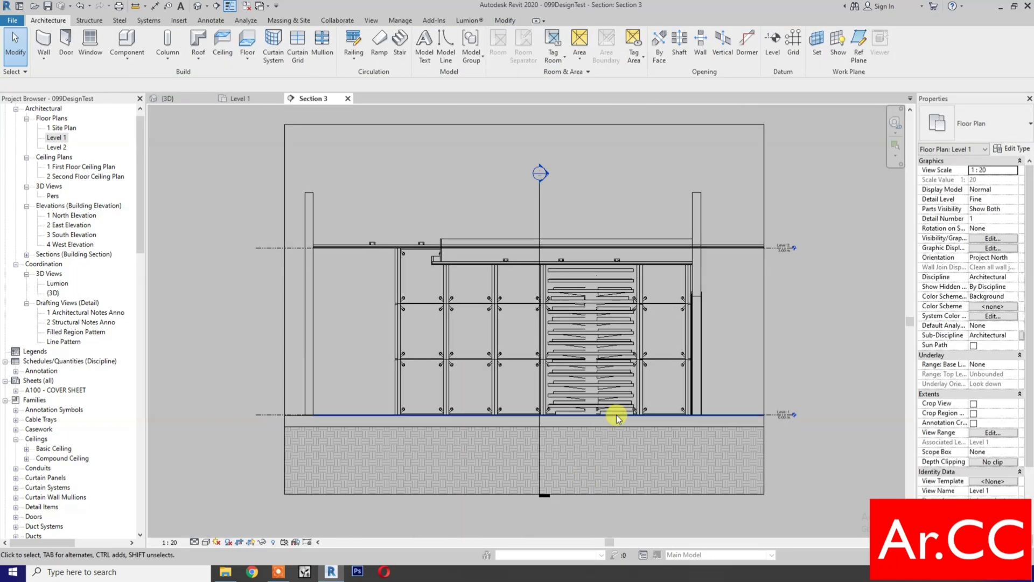
scroll(615, 412, up, 6)
scroll(548, 429, up, 2)
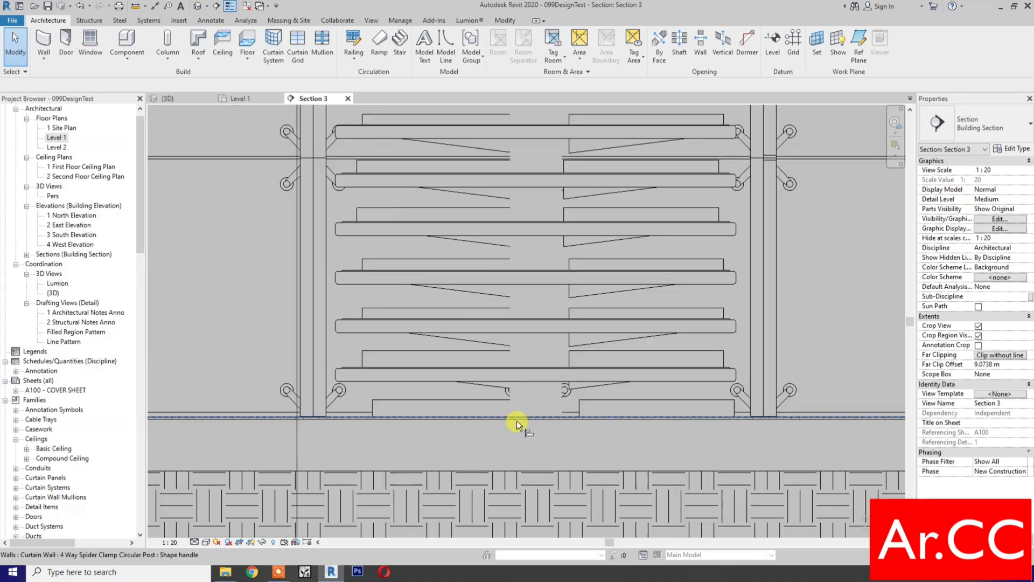
Step: Align the lower cantilevered supports tight against the bottom edges of their treads
key(l)
click(421, 383)
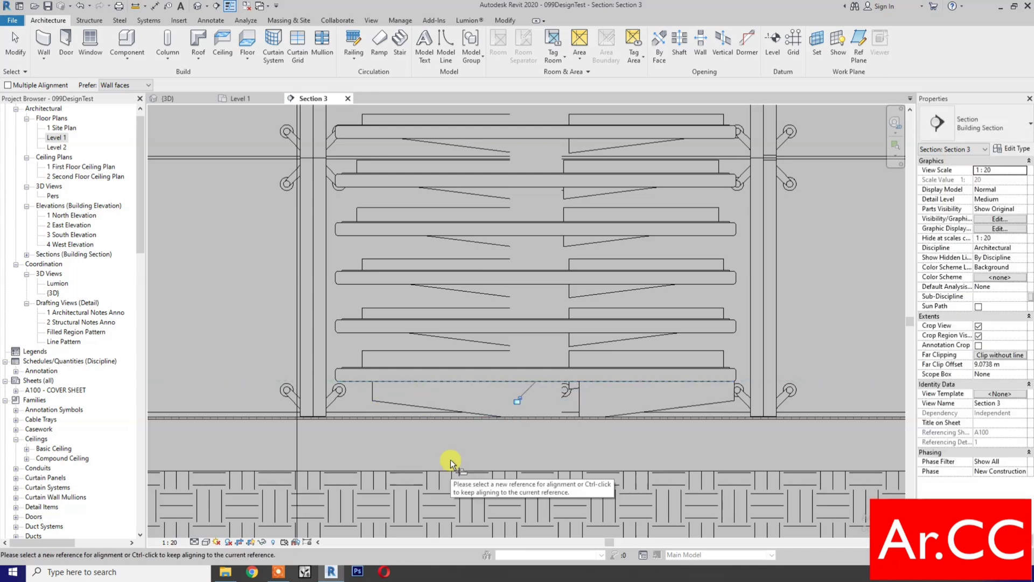
click(399, 332)
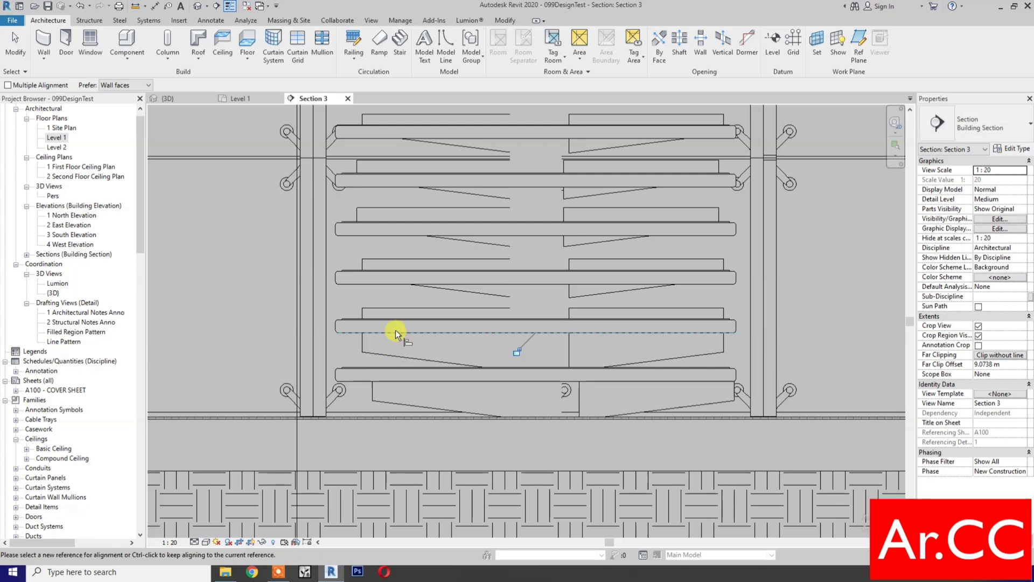
click(386, 284)
click(387, 303)
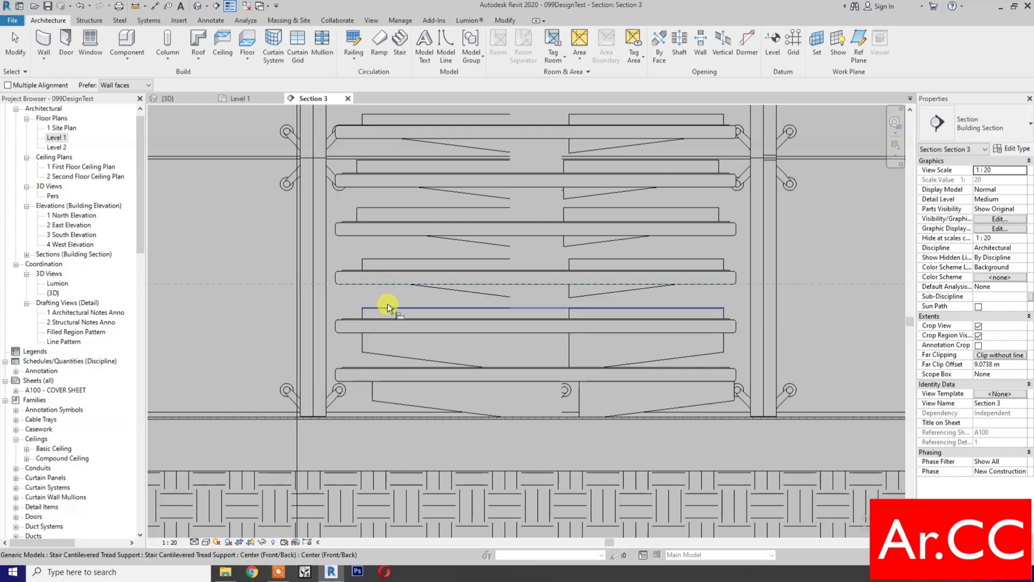
click(383, 234)
click(386, 255)
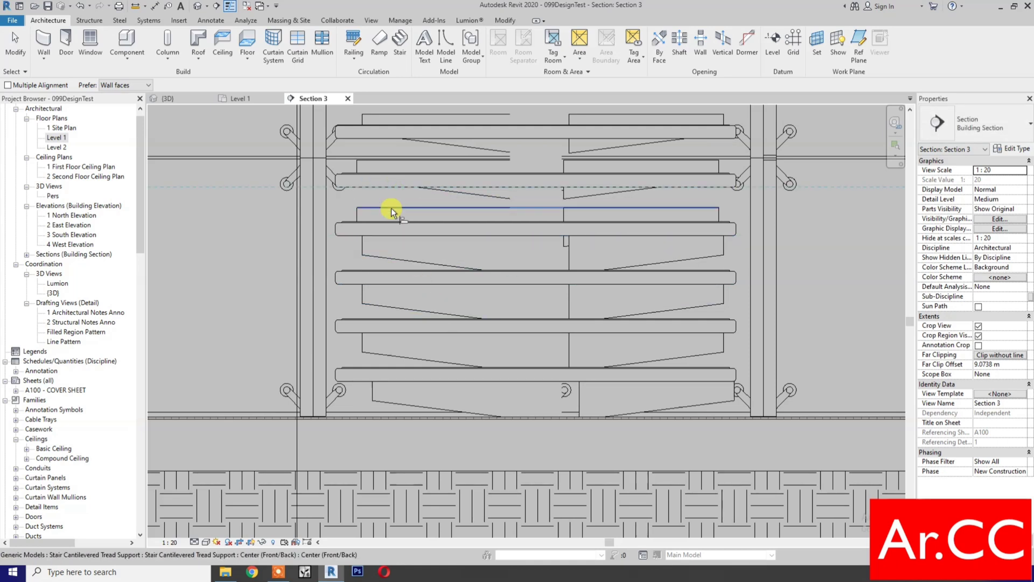
click(405, 237)
middle_drag(408, 268, 404, 330)
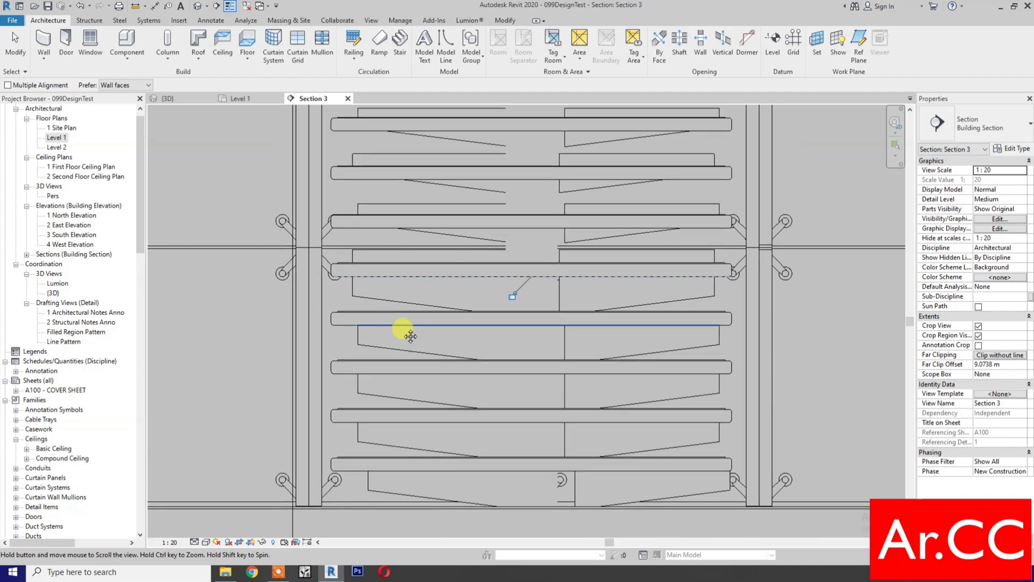
scroll(378, 247, up, 2)
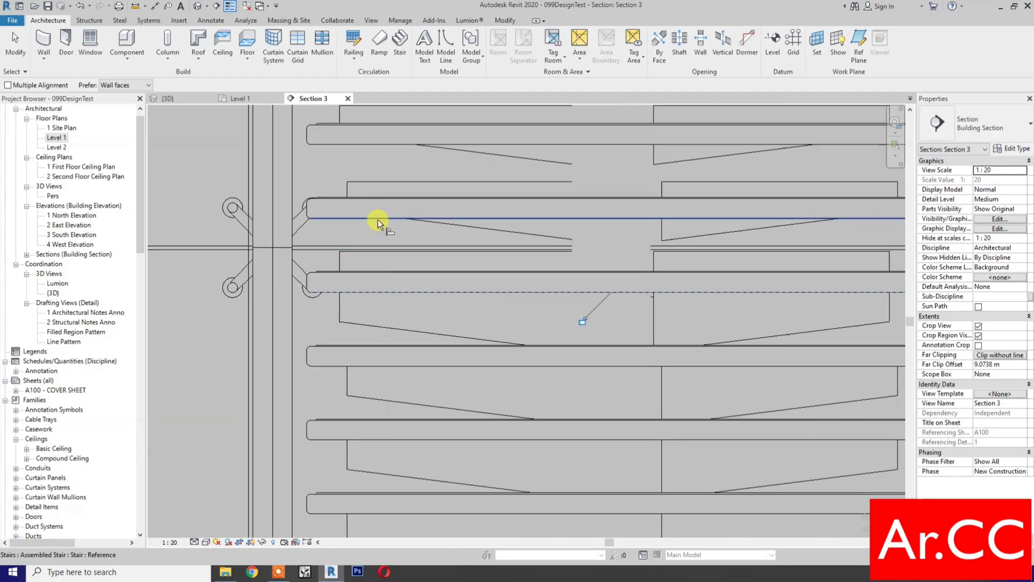
click(377, 219)
click(376, 251)
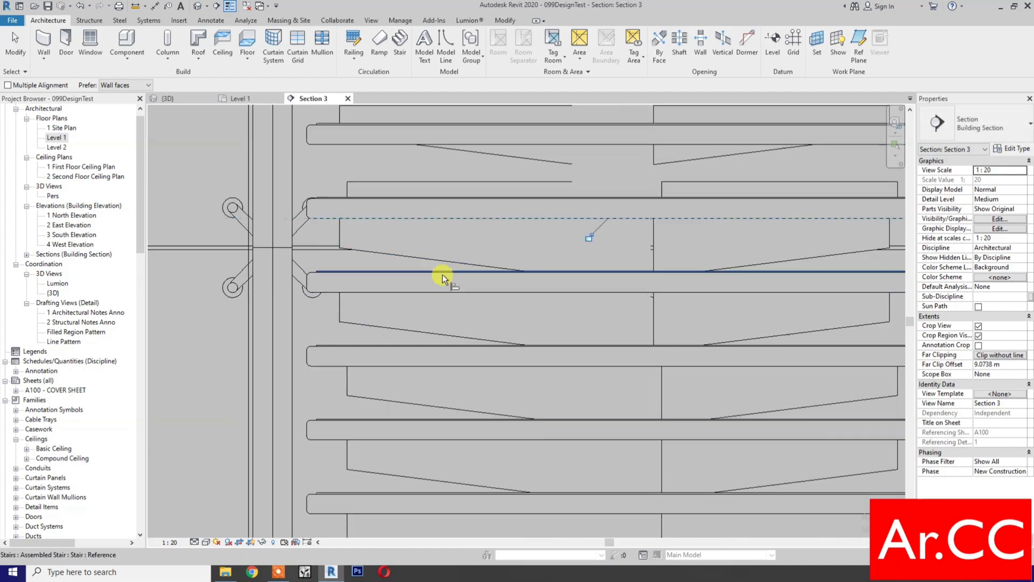
Step: Align the remaining upper supports tight beneath their treads, up to the top tread
middle_drag(439, 273, 432, 362)
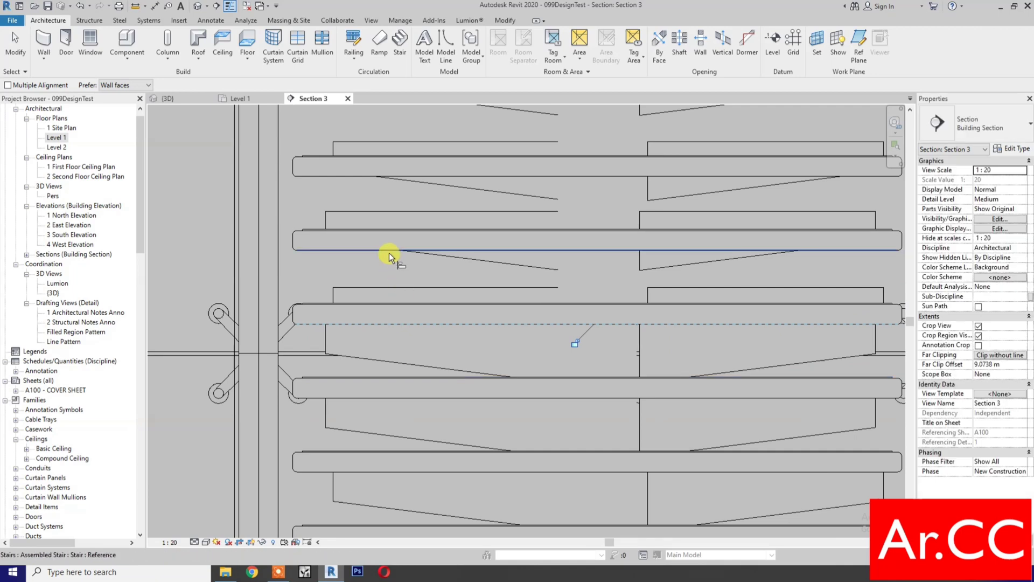
click(389, 252)
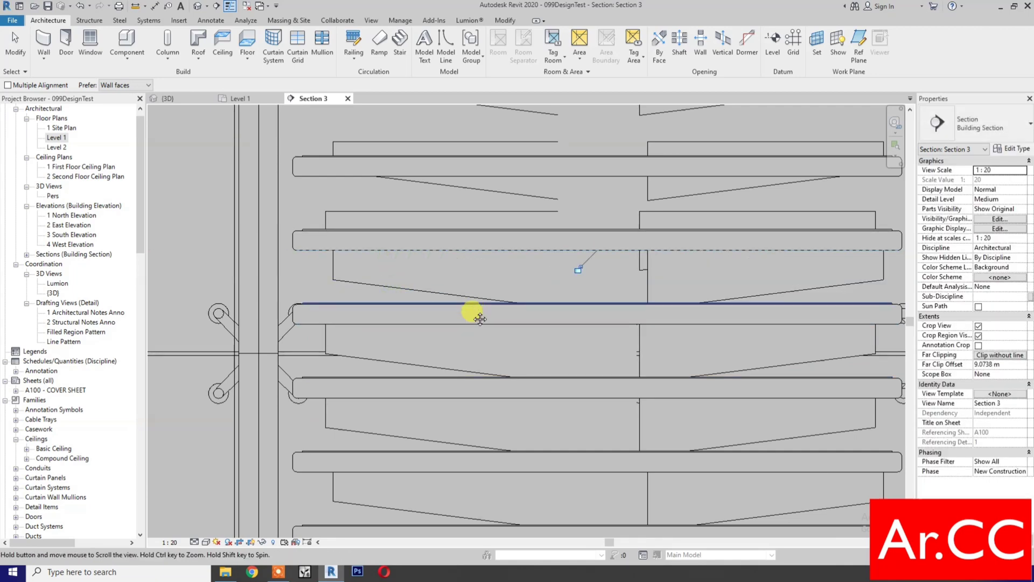
middle_drag(434, 273, 415, 366)
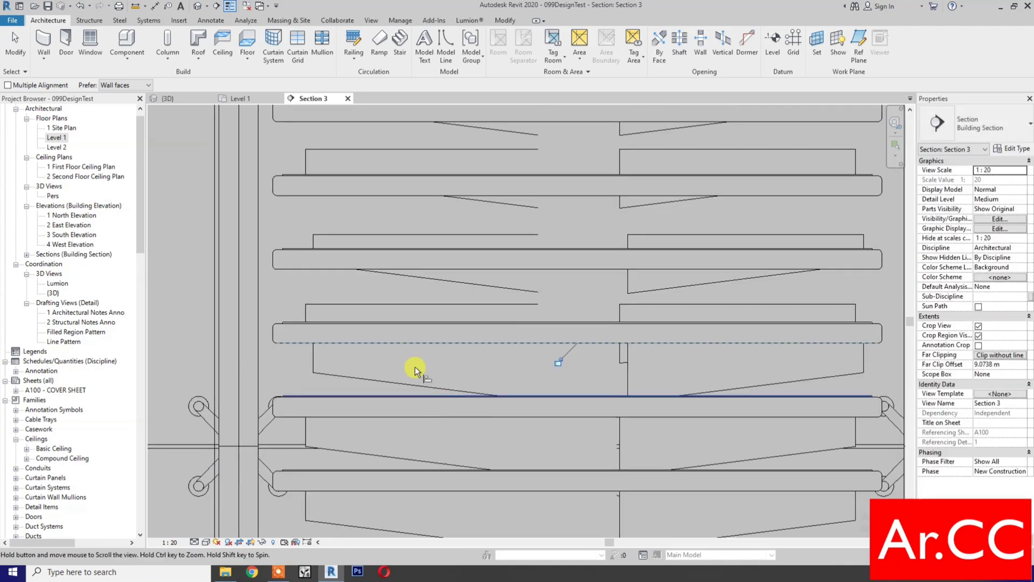
click(396, 268)
click(406, 197)
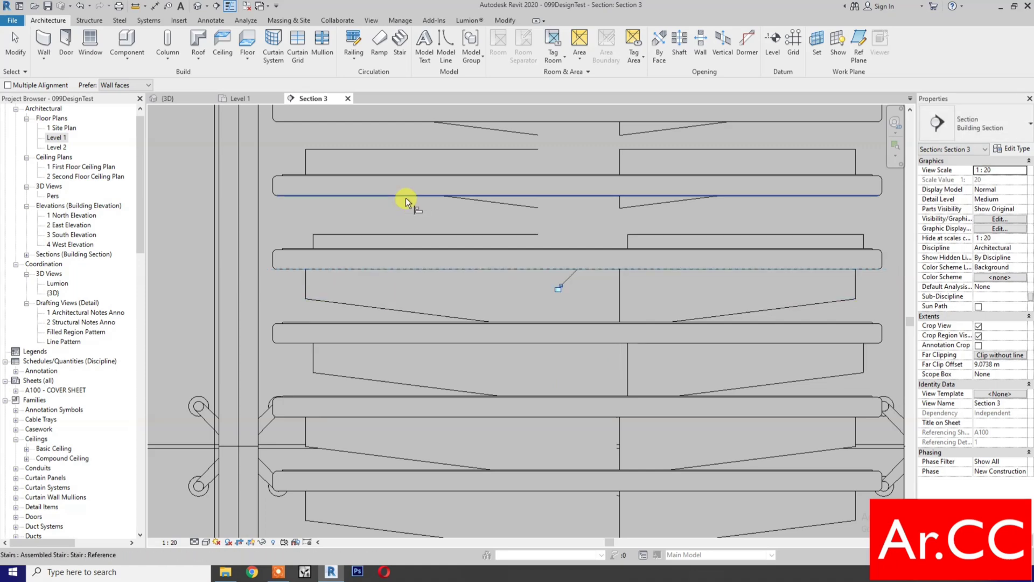
click(409, 232)
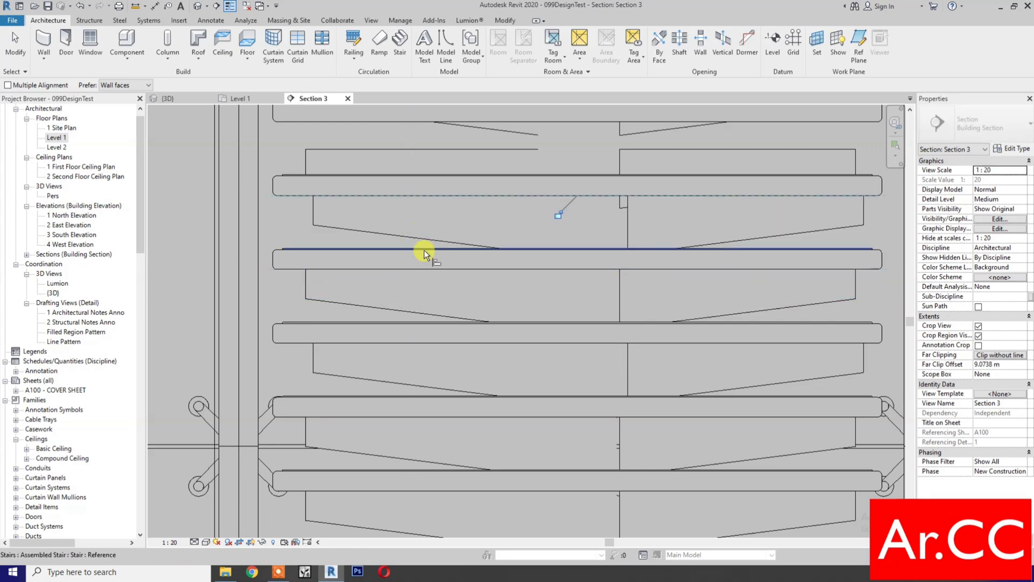
scroll(424, 254, down, 3)
click(411, 210)
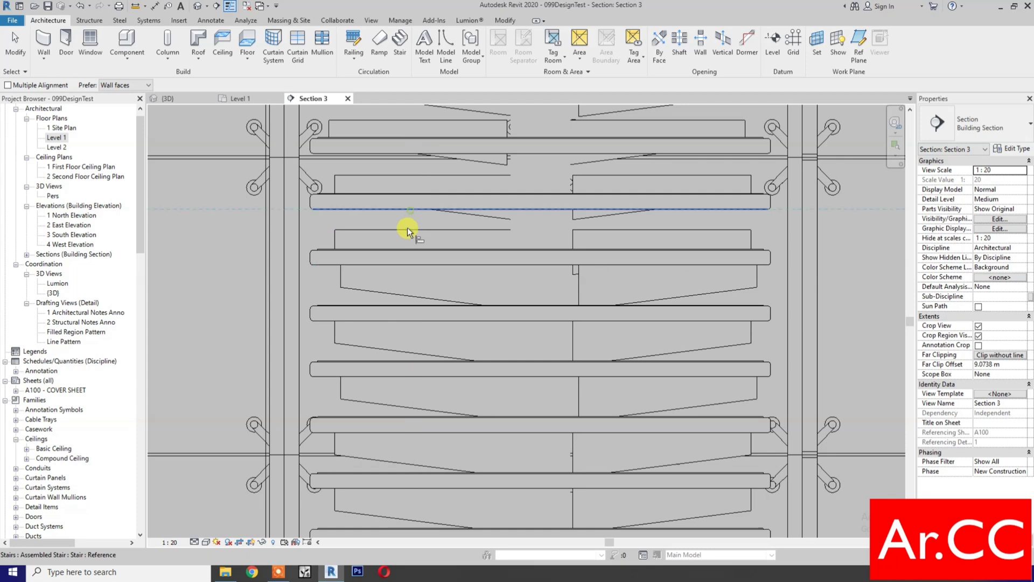
click(406, 228)
middle_drag(414, 238, 413, 327)
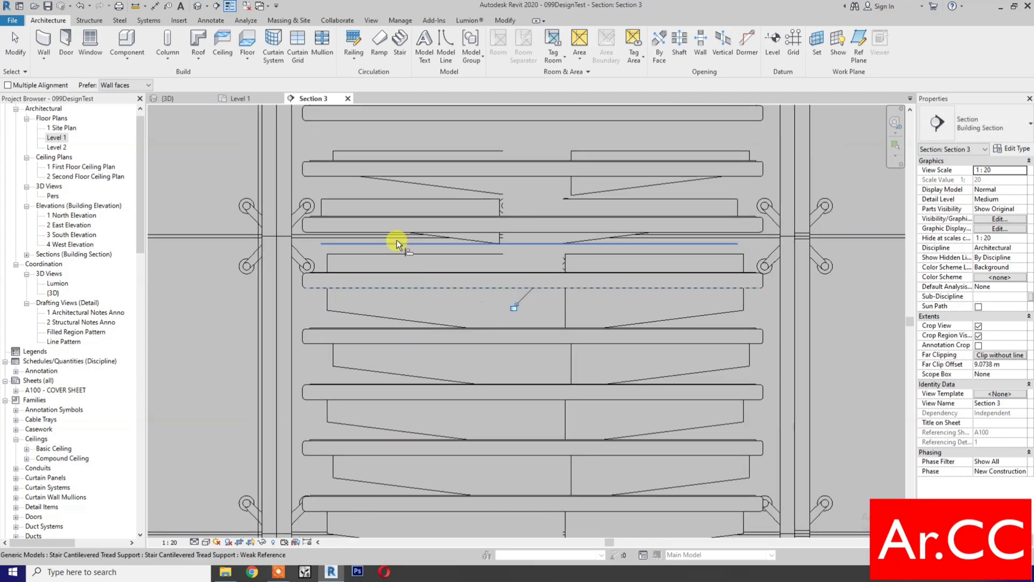
click(396, 231)
click(395, 254)
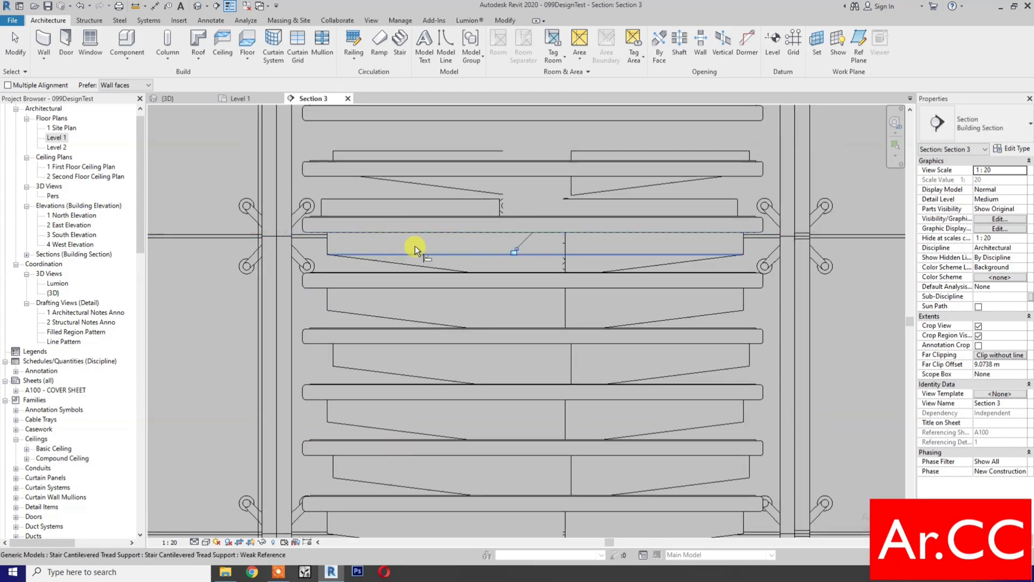
click(392, 178)
click(392, 198)
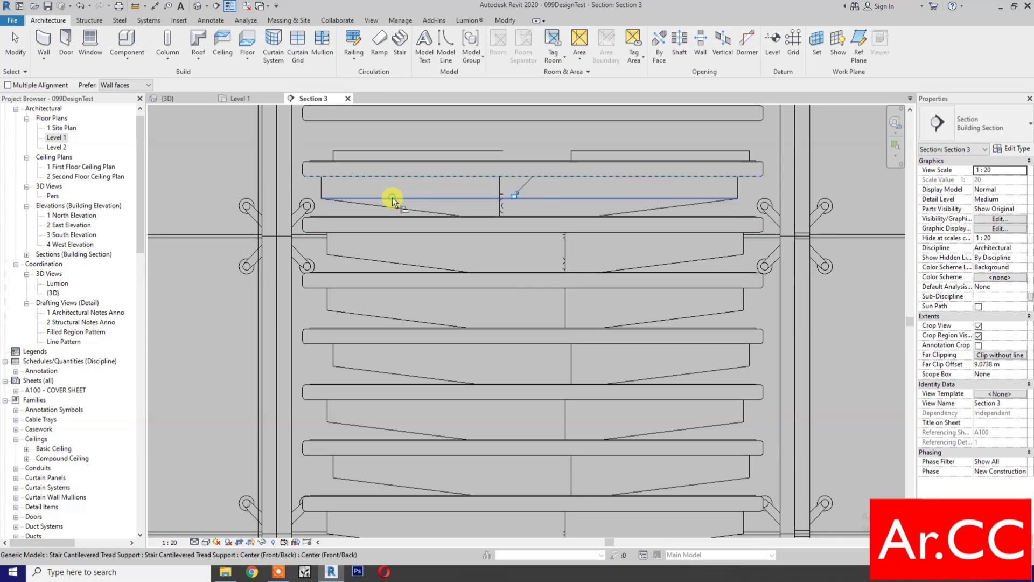
middle_drag(434, 234, 429, 335)
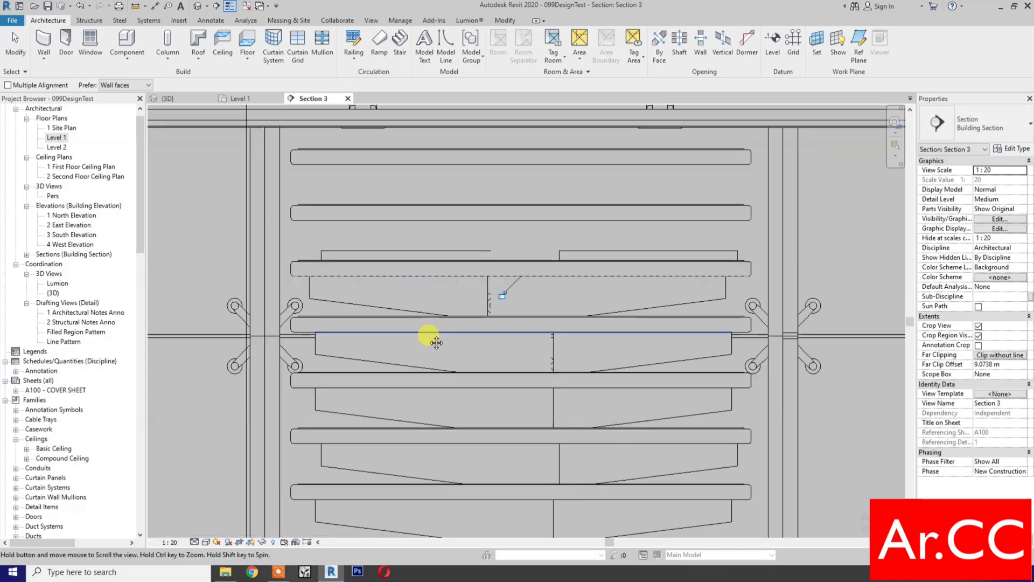
click(420, 221)
click(419, 251)
Step: Exit the Align tool and select the whole stair
key(Escape)
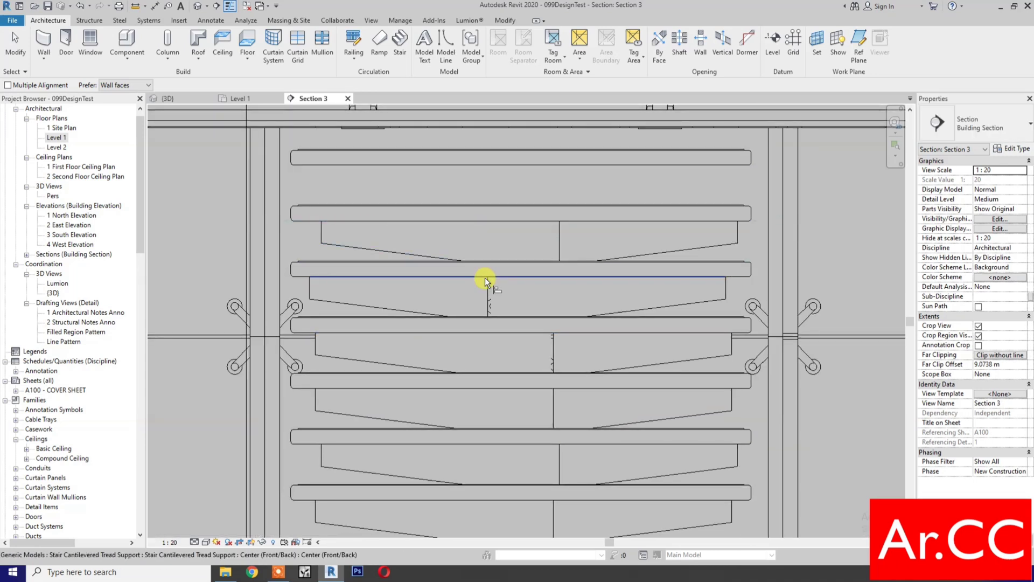
key(Escape)
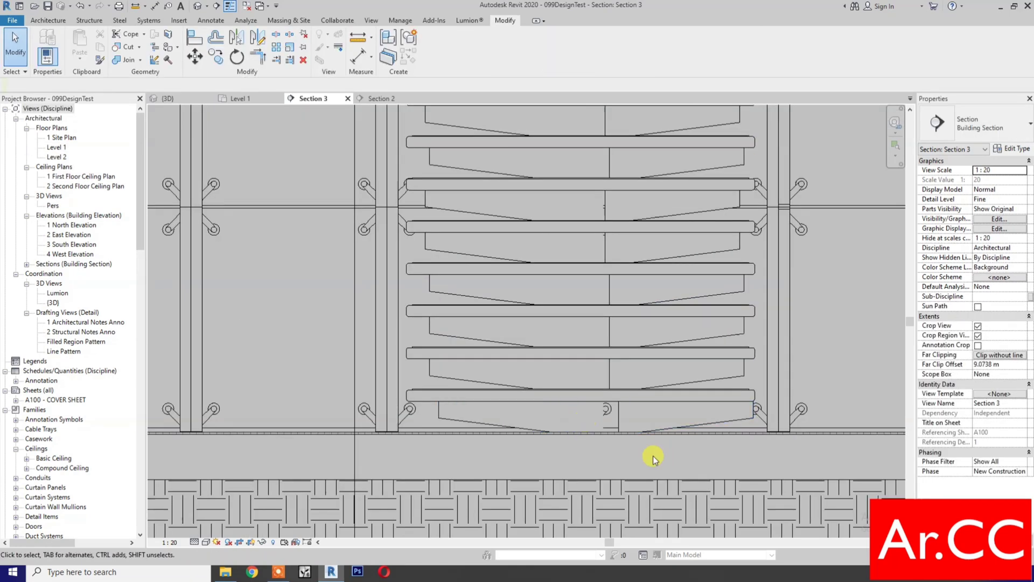
scroll(654, 458, up, 3)
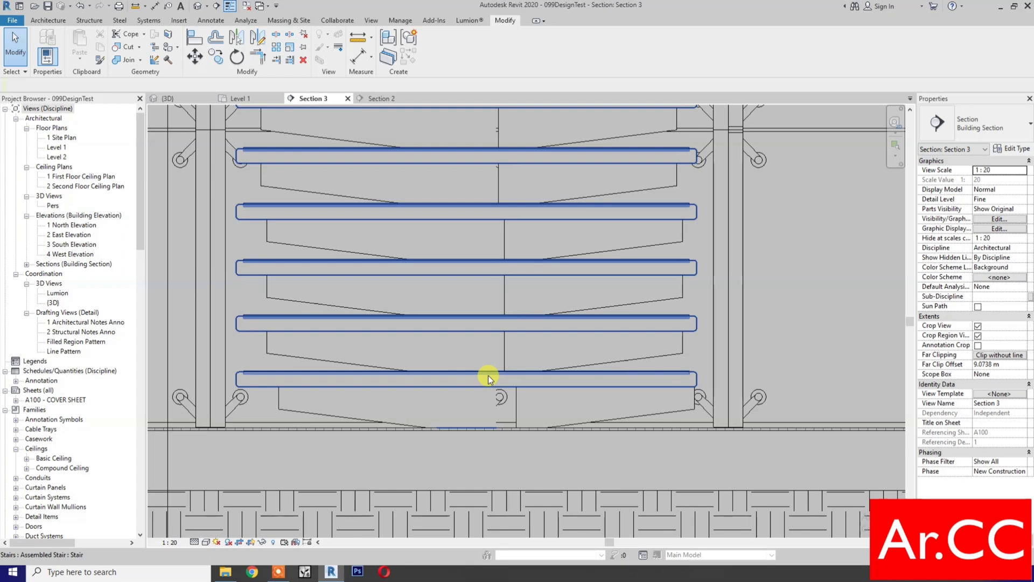
middle_drag(454, 435, 502, 489)
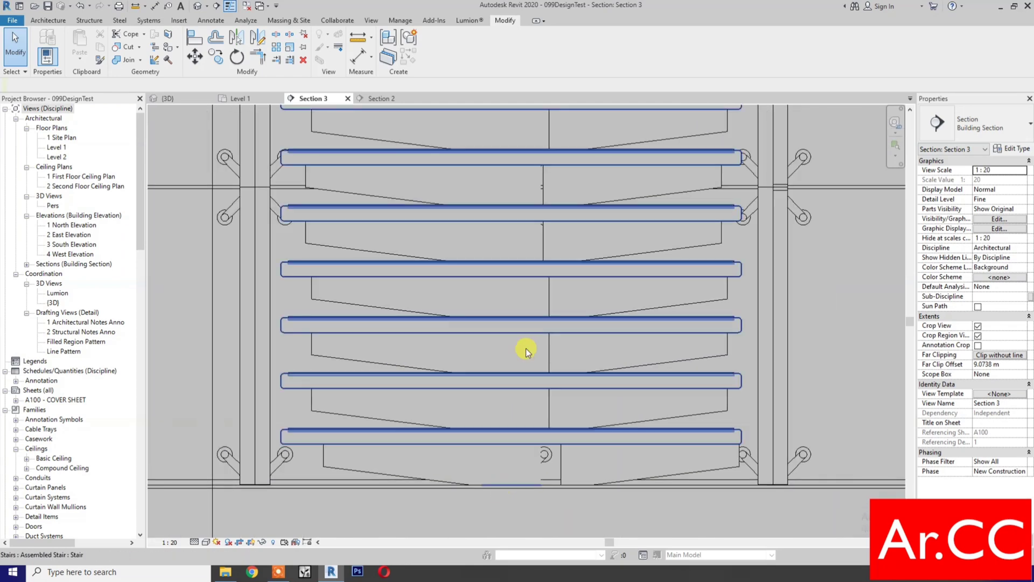
click(525, 318)
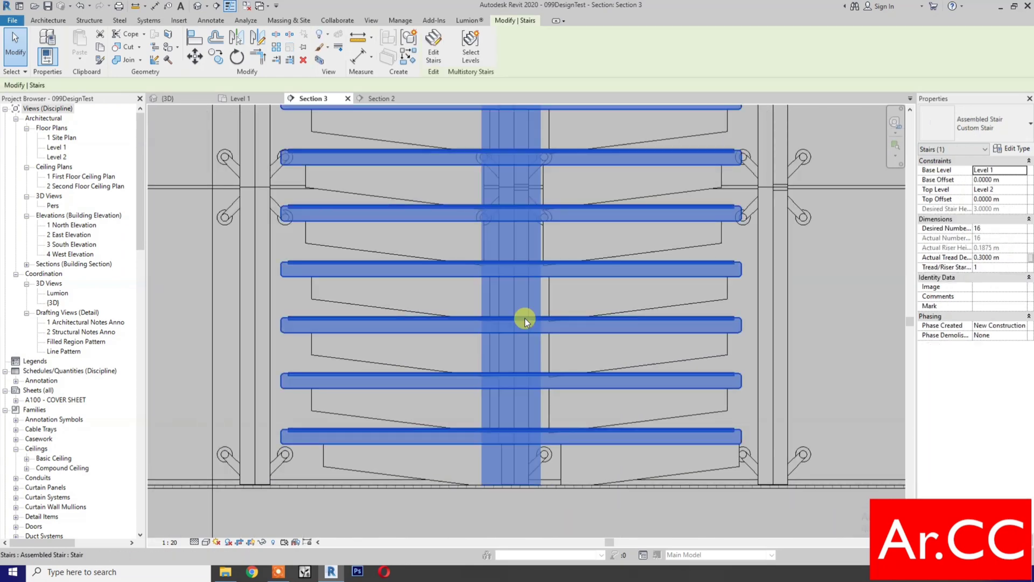
Step: Turn off Riser in the 50mm Tread Open Riser run type and accept both dialogs
click(1018, 154)
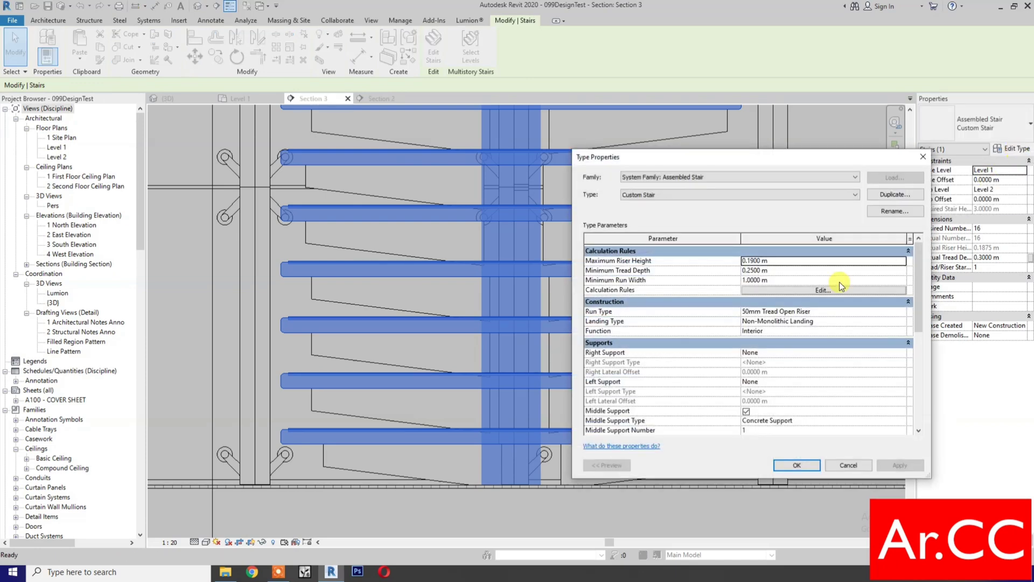
click(901, 311)
click(901, 312)
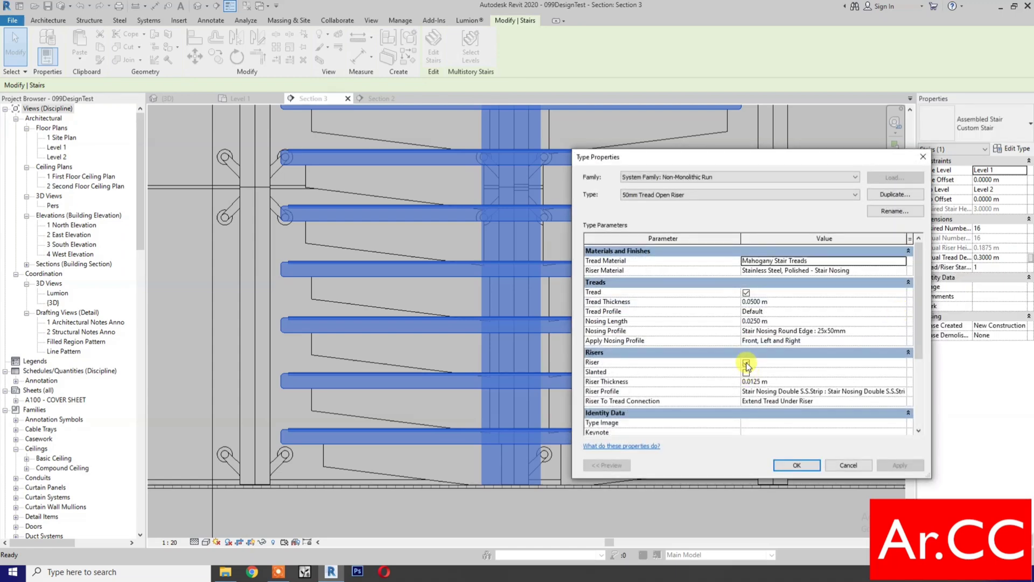
click(745, 362)
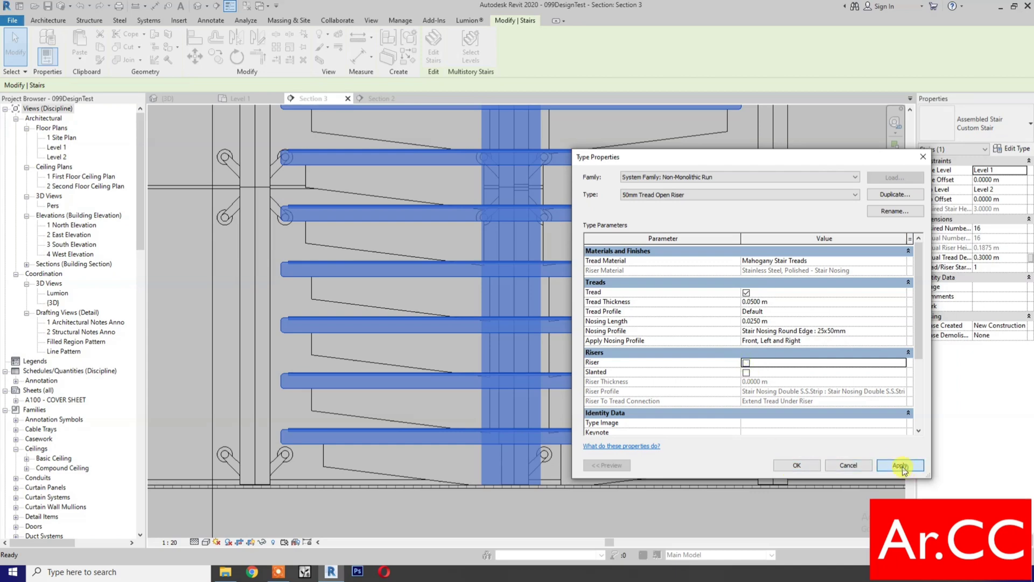
click(900, 465)
click(781, 466)
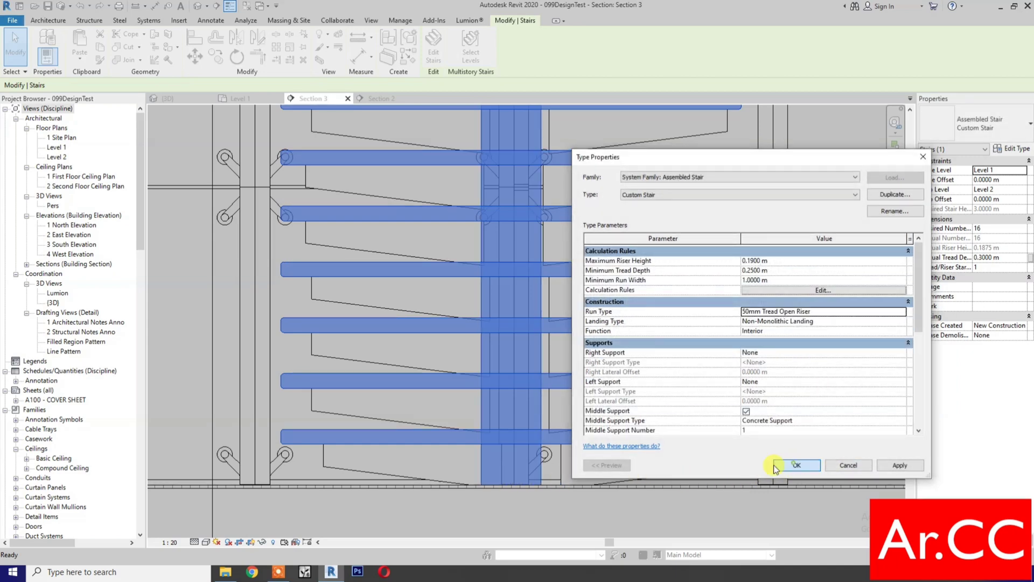
click(774, 464)
click(526, 495)
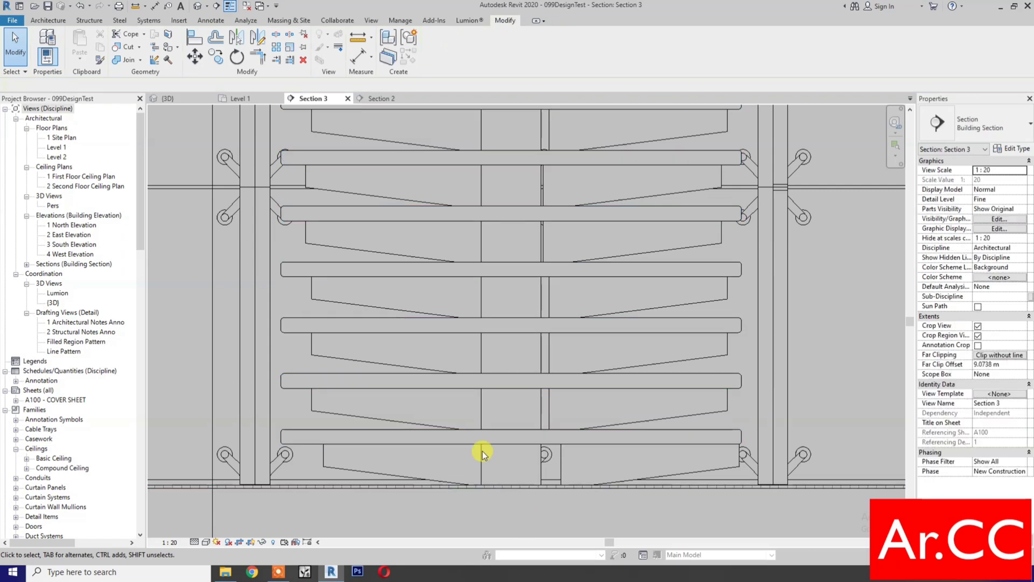
Step: Align the lower tread supports to the stair's vertical centre line using AL
click(431, 422)
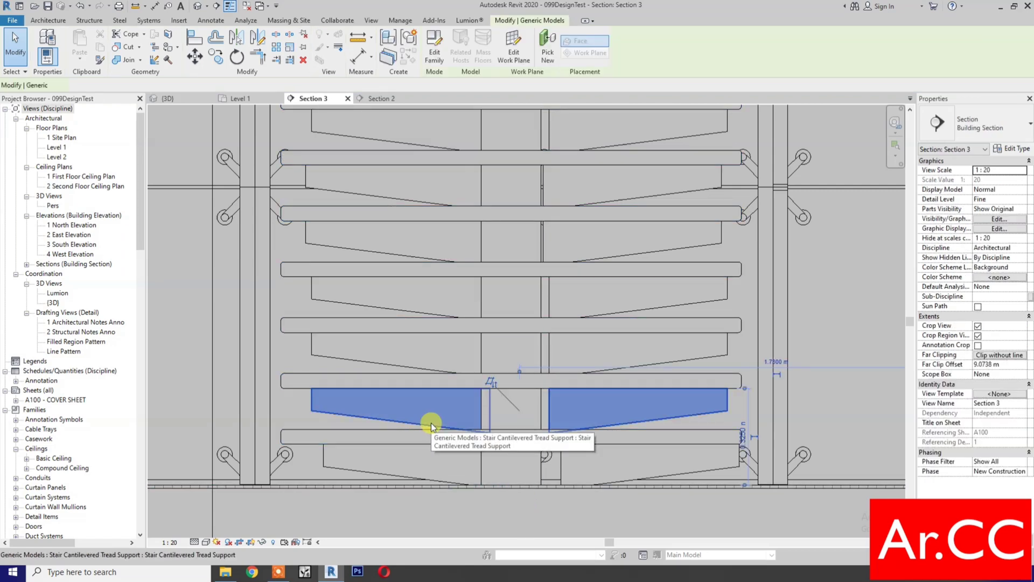
click(501, 517)
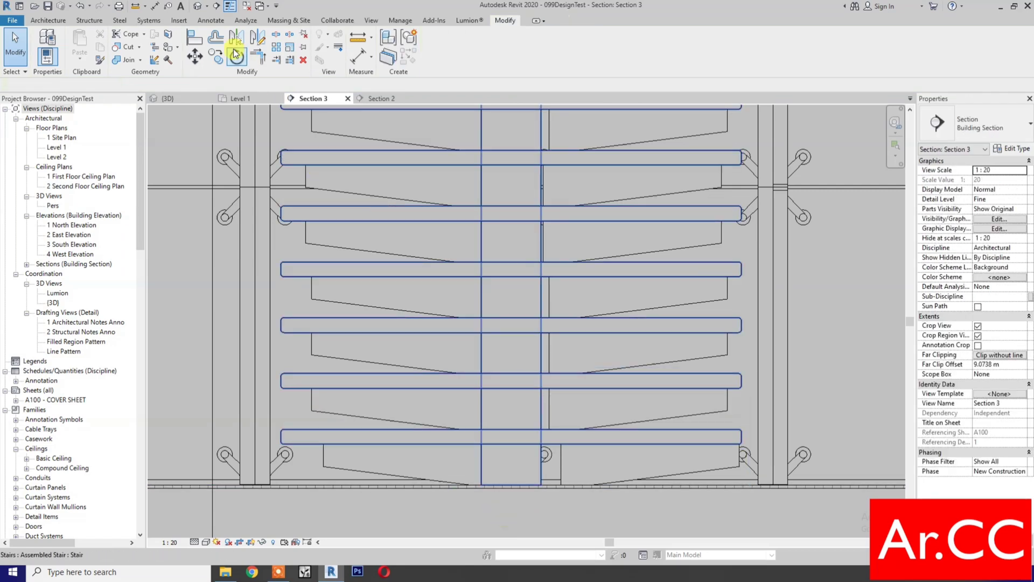
key(a)
key(l)
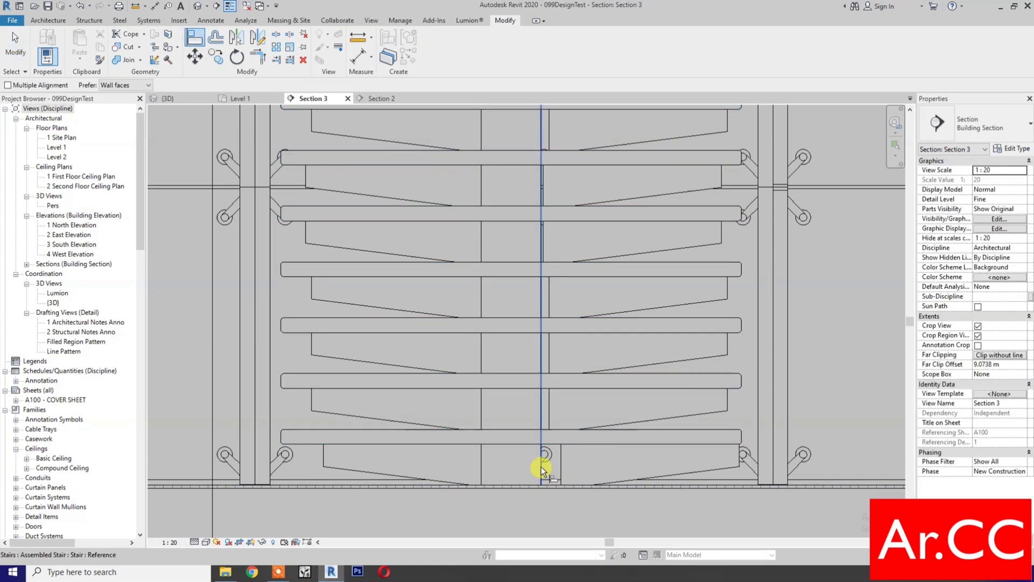
click(541, 467)
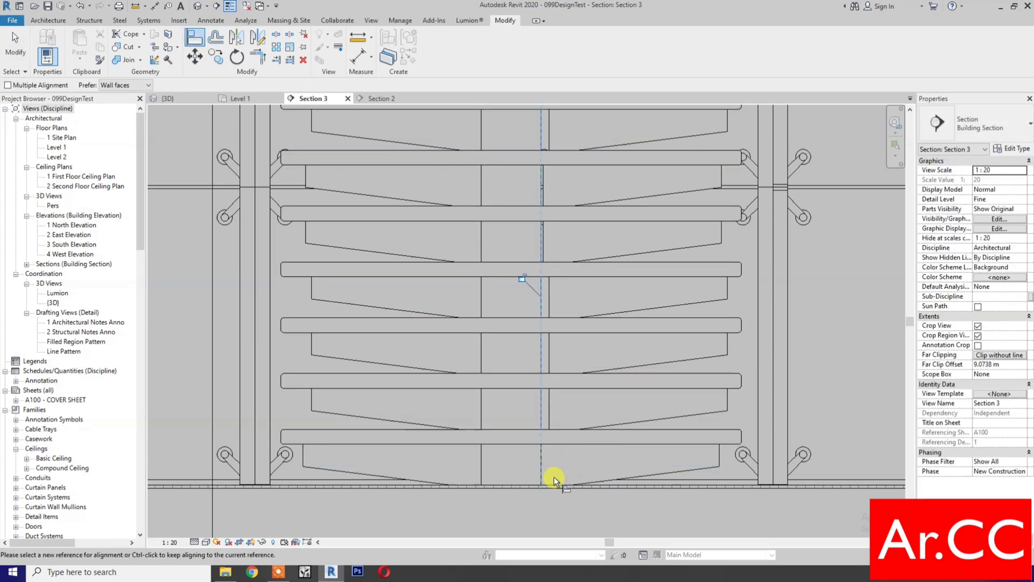
click(544, 413)
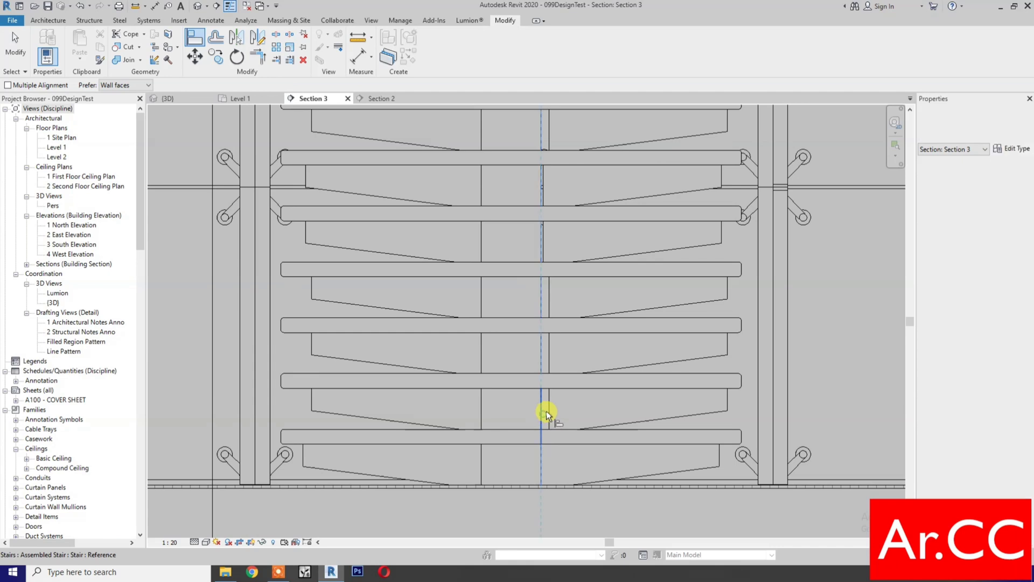
click(553, 351)
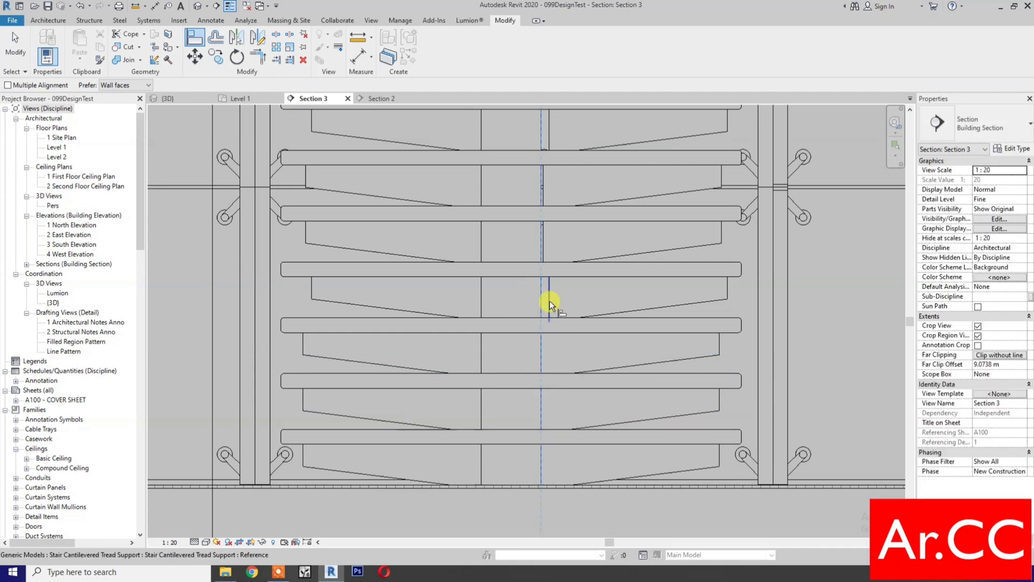
click(549, 302)
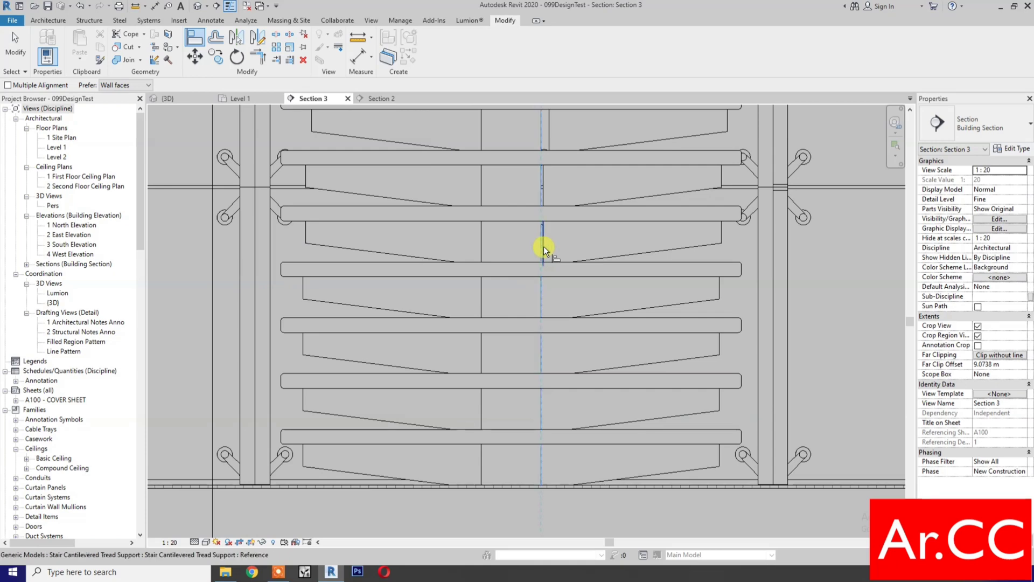
scroll(539, 345, down, 2)
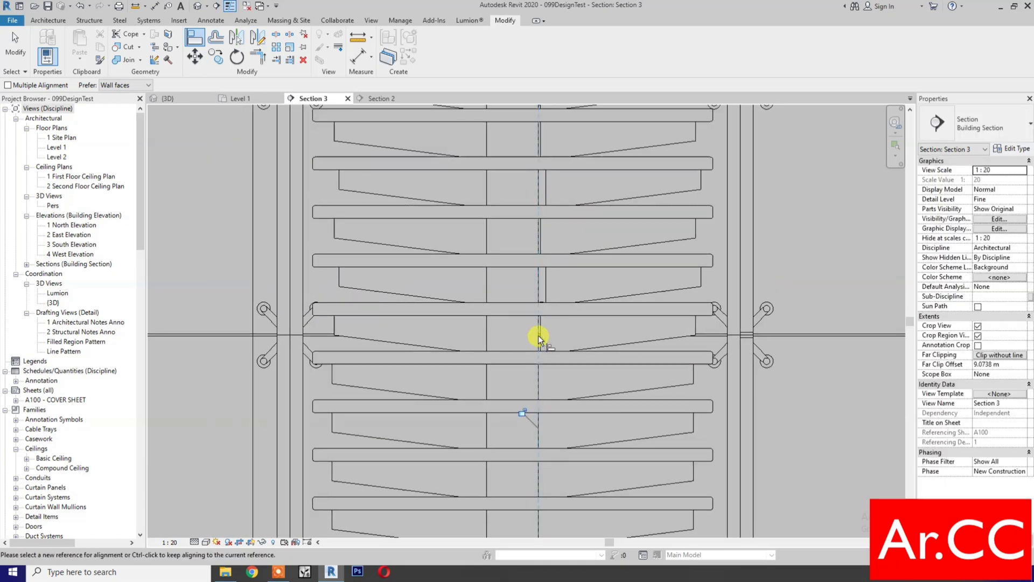
click(539, 334)
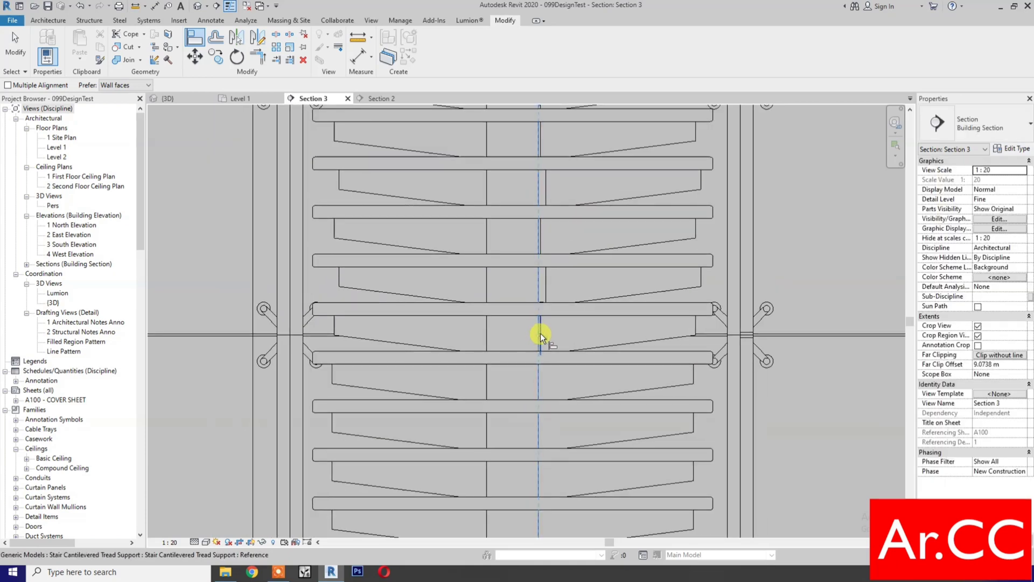
click(545, 277)
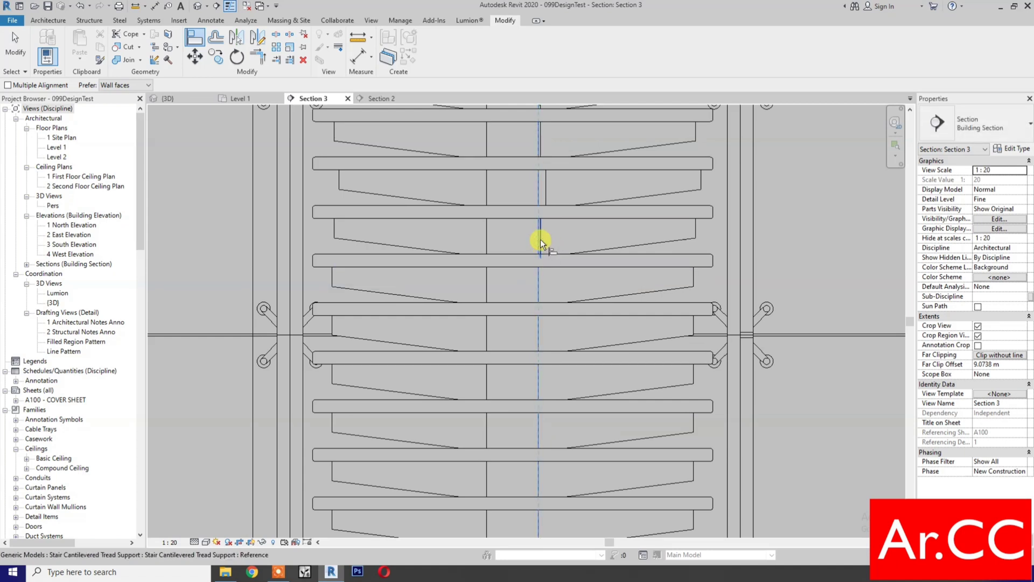
Step: Re-pick the centre line and align the remaining upper supports to it
key(Escape)
middle_drag(543, 282, 545, 396)
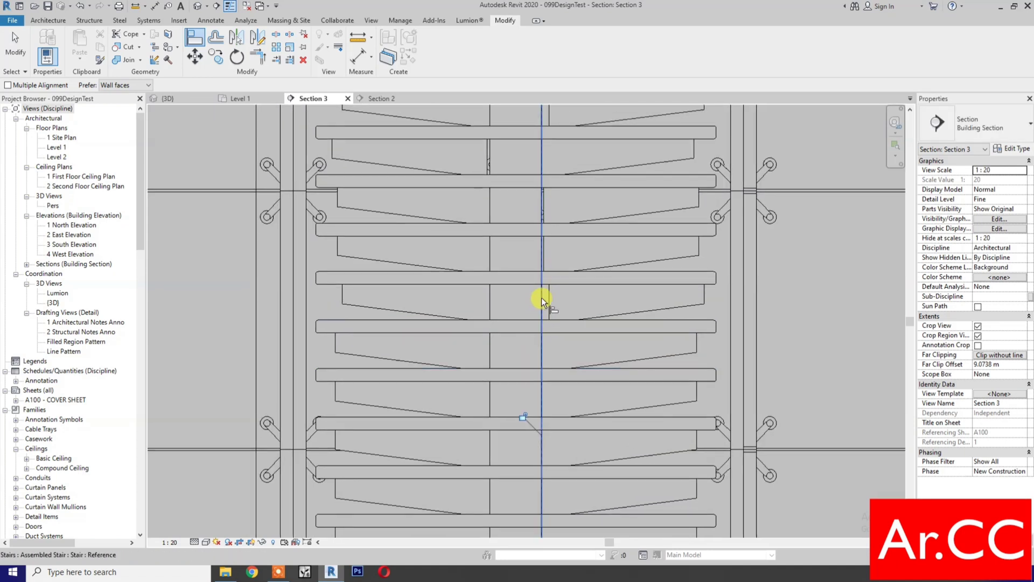
click(542, 298)
click(548, 301)
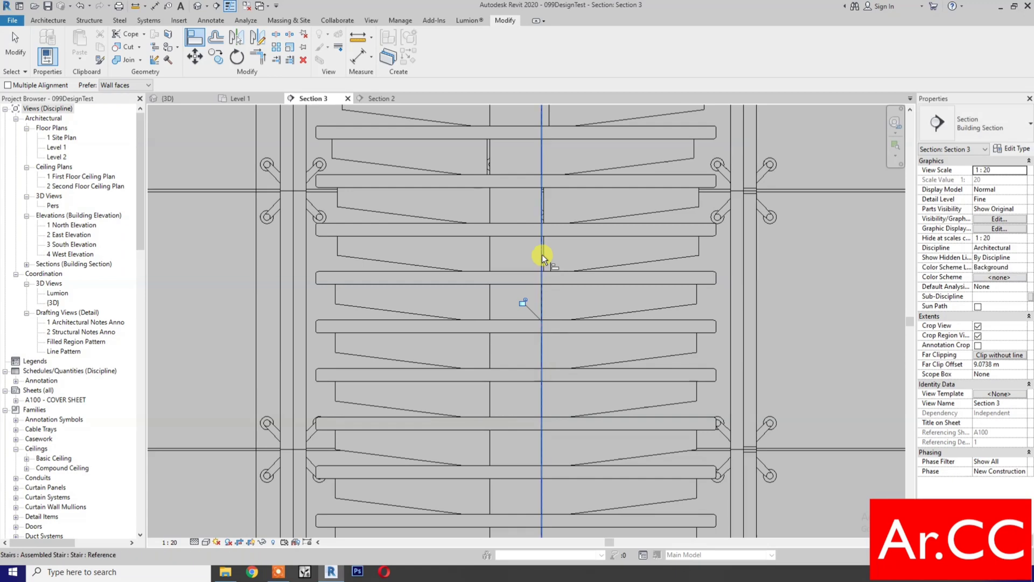
middle_drag(555, 308, 545, 431)
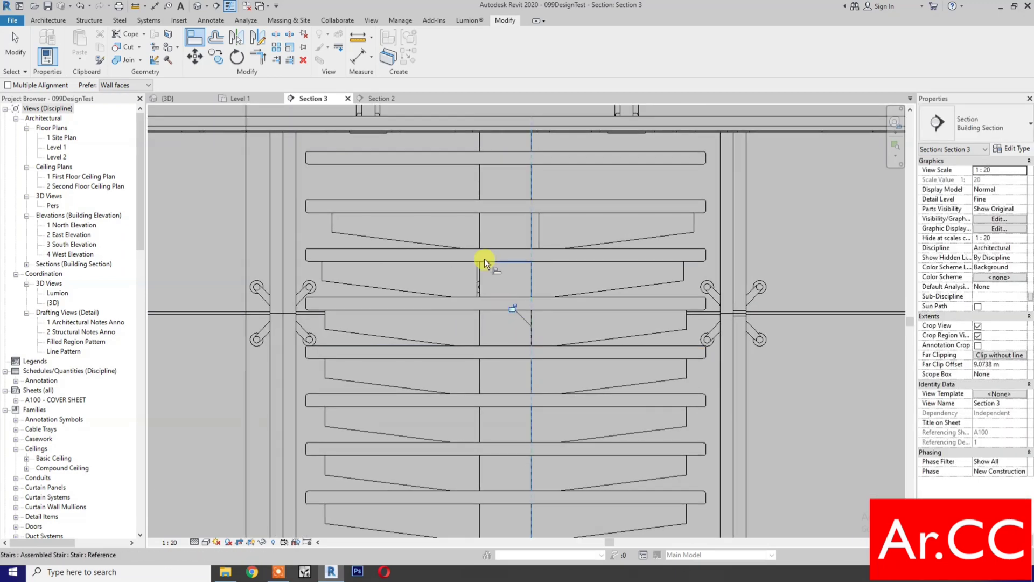
click(480, 327)
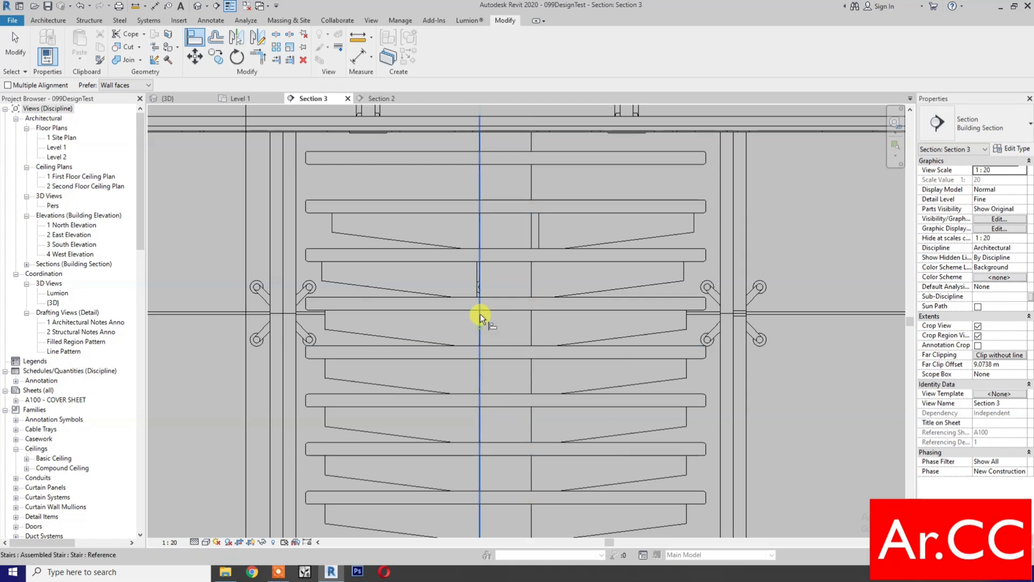
click(529, 241)
middle_drag(532, 262, 541, 365)
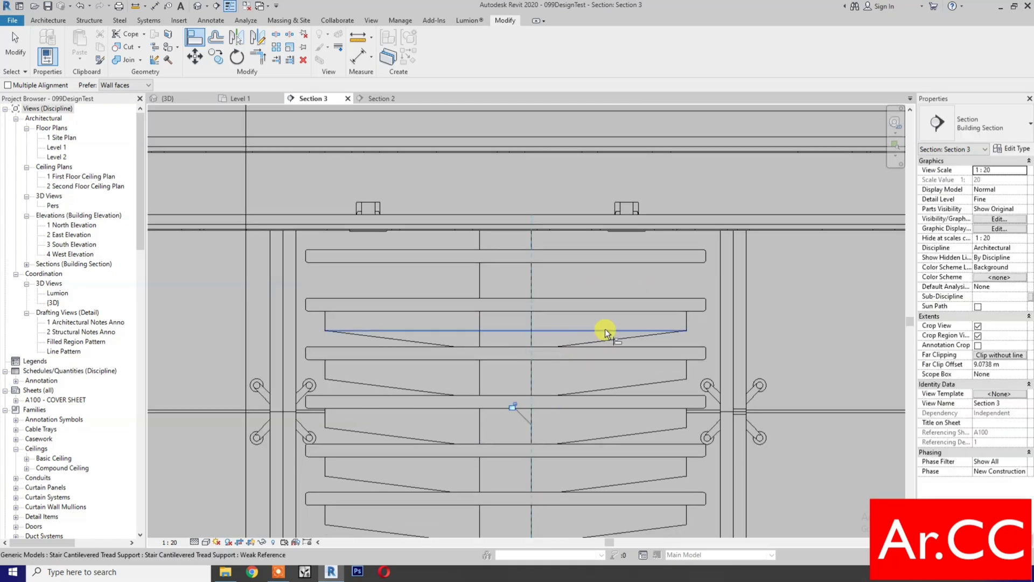
key(Escape)
key(Escape)
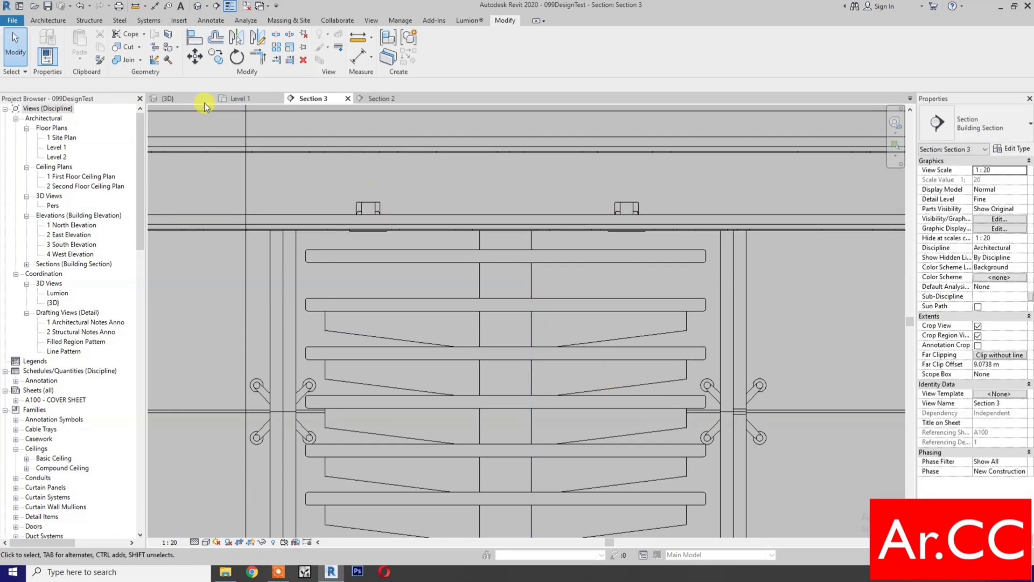
Step: Open the {3D} view, zoom in on the treads and select the stair
click(187, 99)
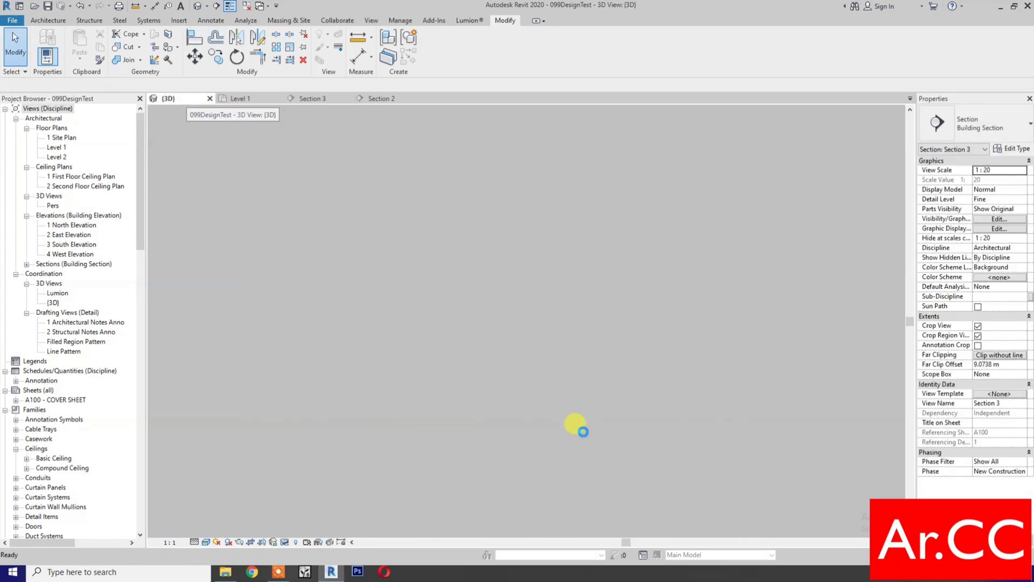
scroll(583, 397, up, 6)
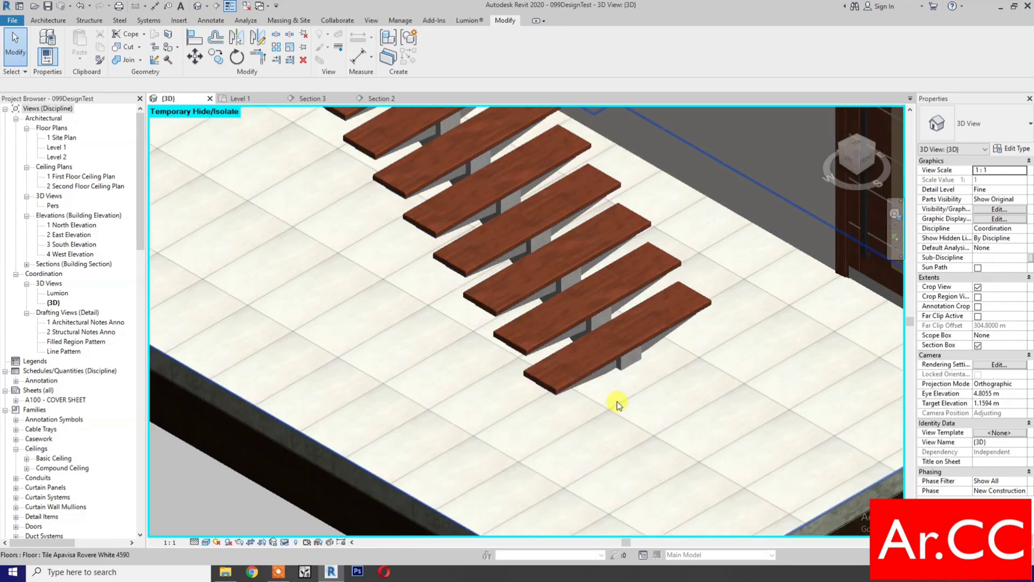
middle_drag(615, 358, 577, 450)
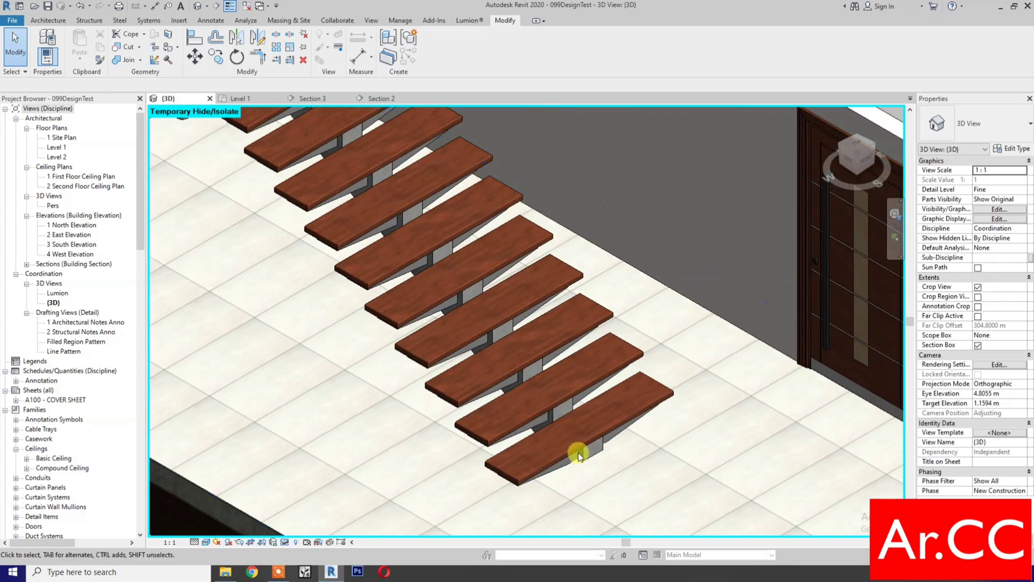
click(579, 447)
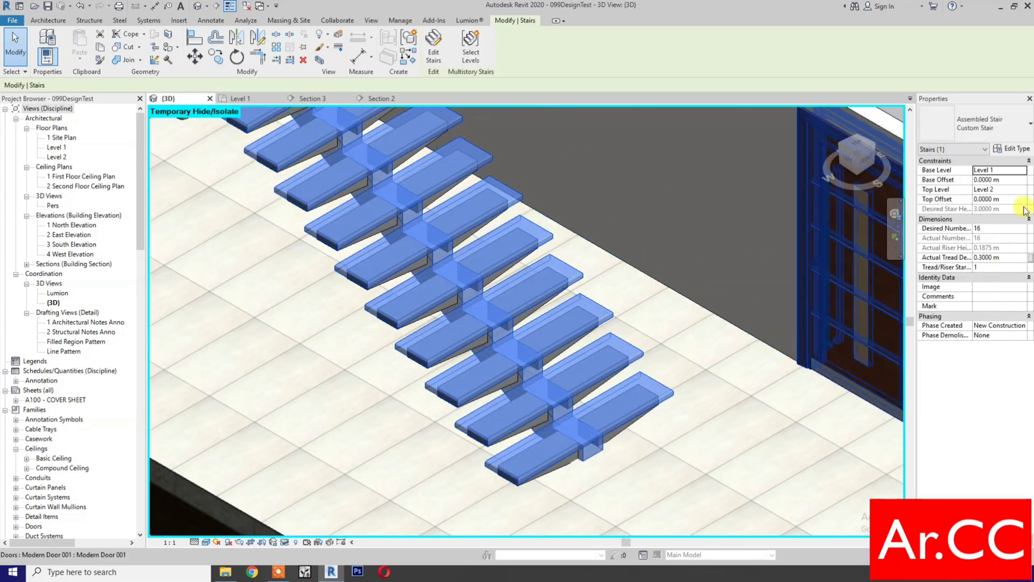
Step: Re-enable Riser in the 50mm Tread Open Riser run type and accept both dialogs
click(1015, 151)
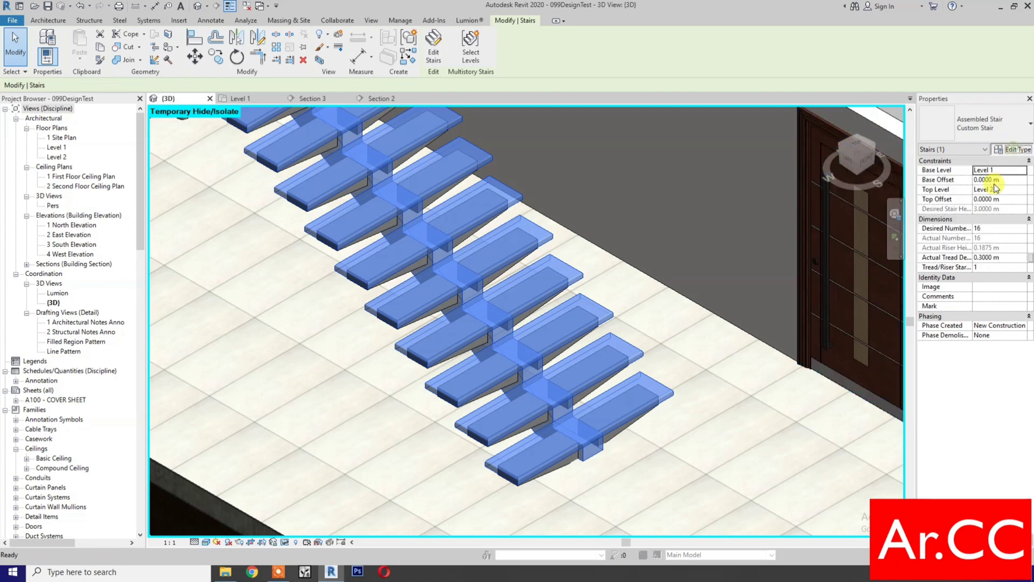
scroll(859, 331, down, 2)
scroll(876, 324, up, 2)
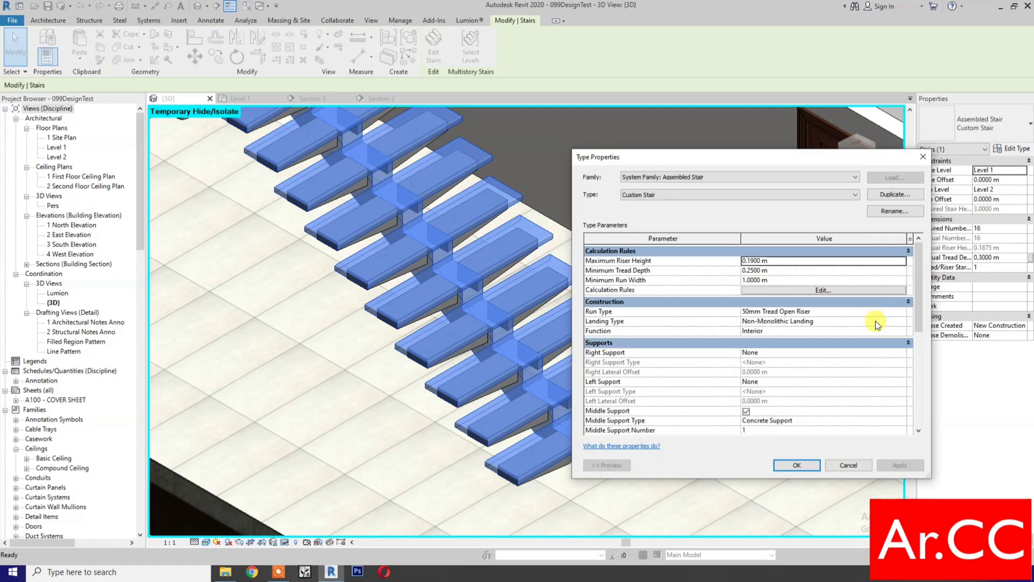
click(902, 316)
click(902, 313)
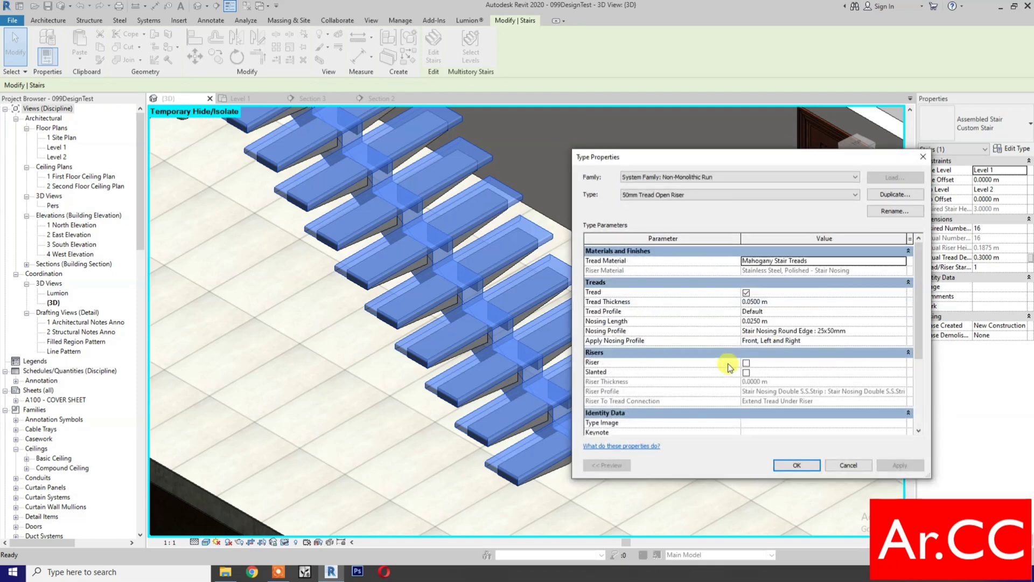
click(746, 363)
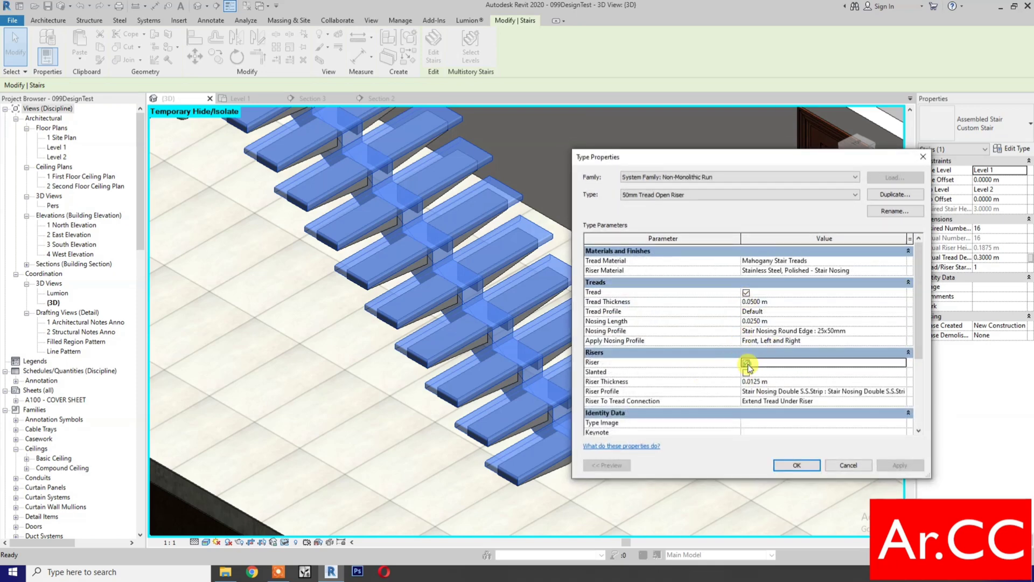
click(786, 466)
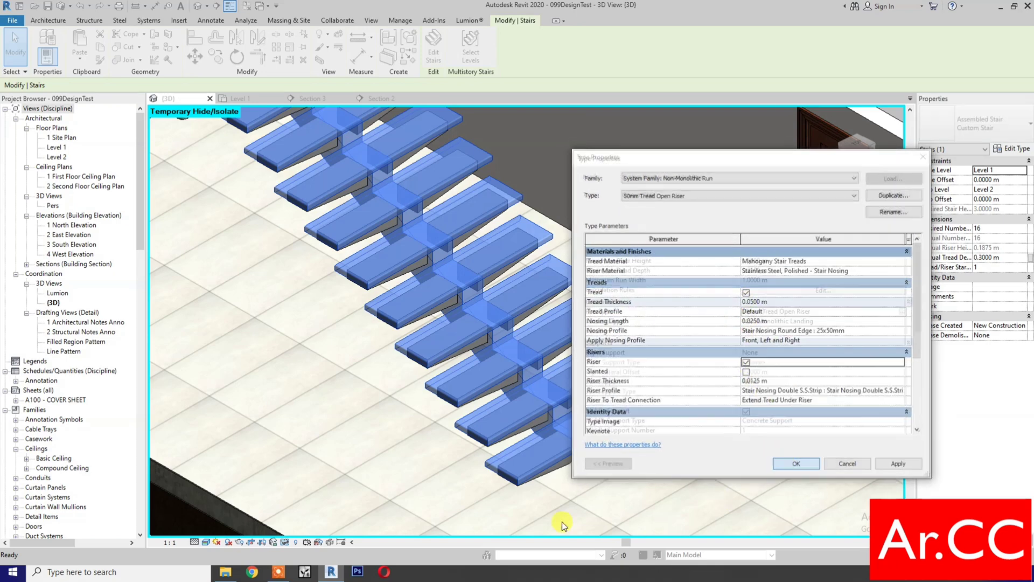
click(785, 464)
click(596, 504)
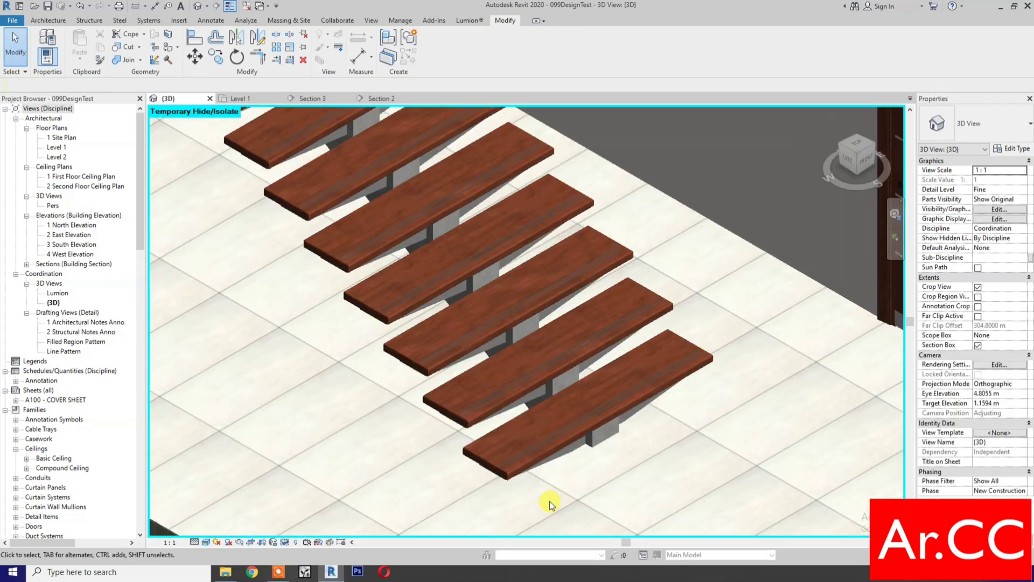
Step: Switch the 3D view to Perspective and orbit down to about eye level
right_click(855, 153)
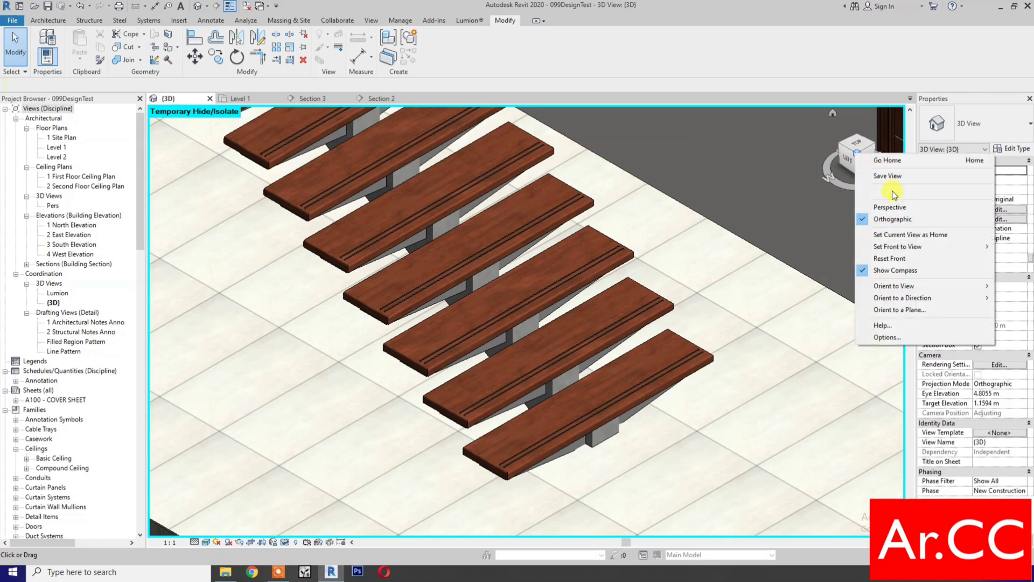
click(894, 218)
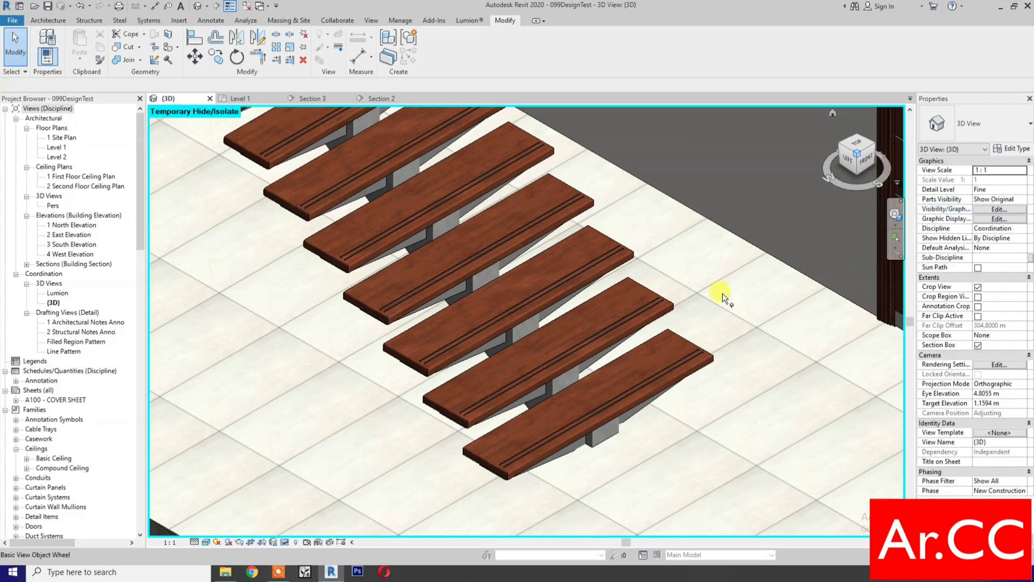
click(895, 215)
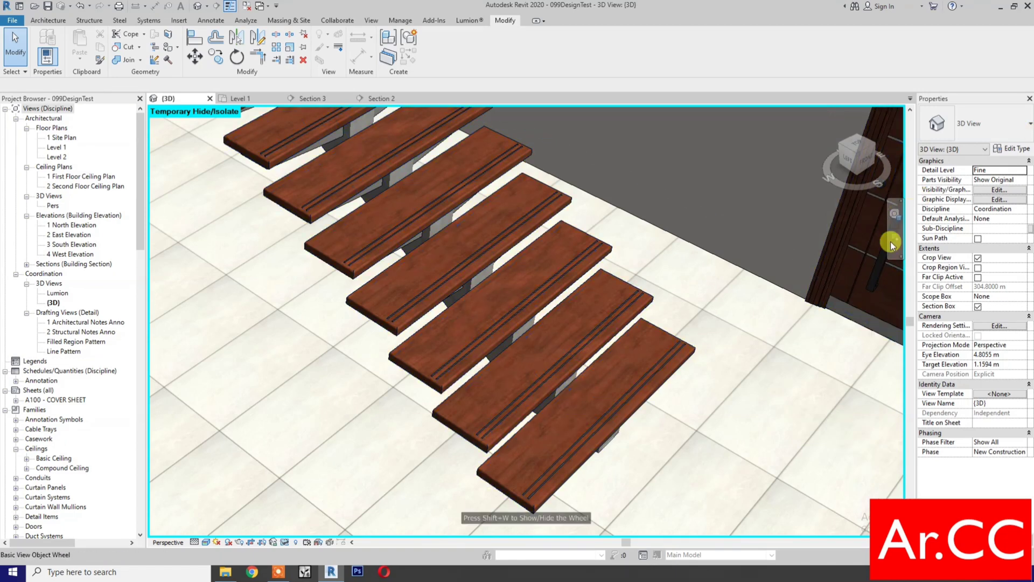
drag(518, 431, 547, 452)
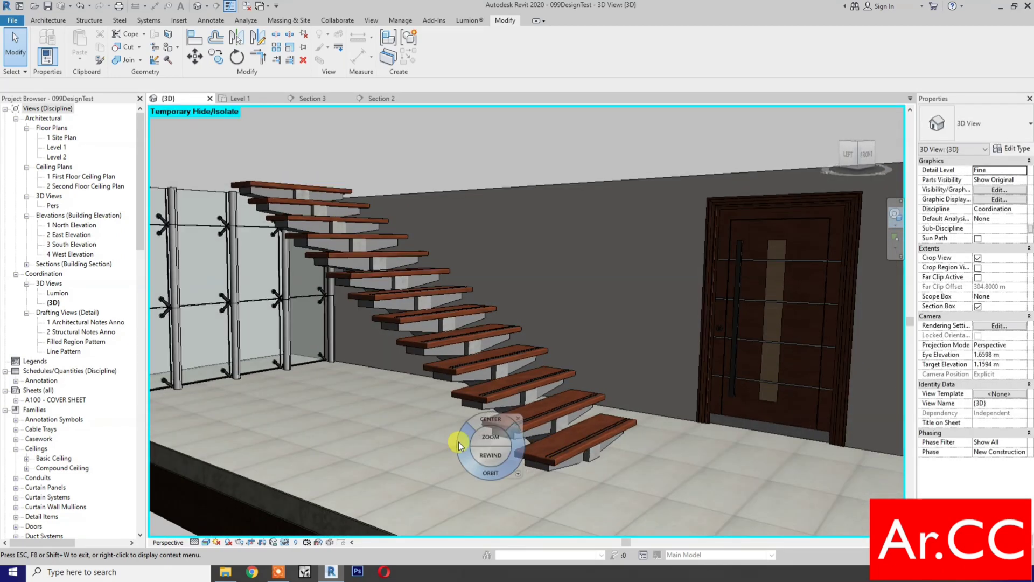